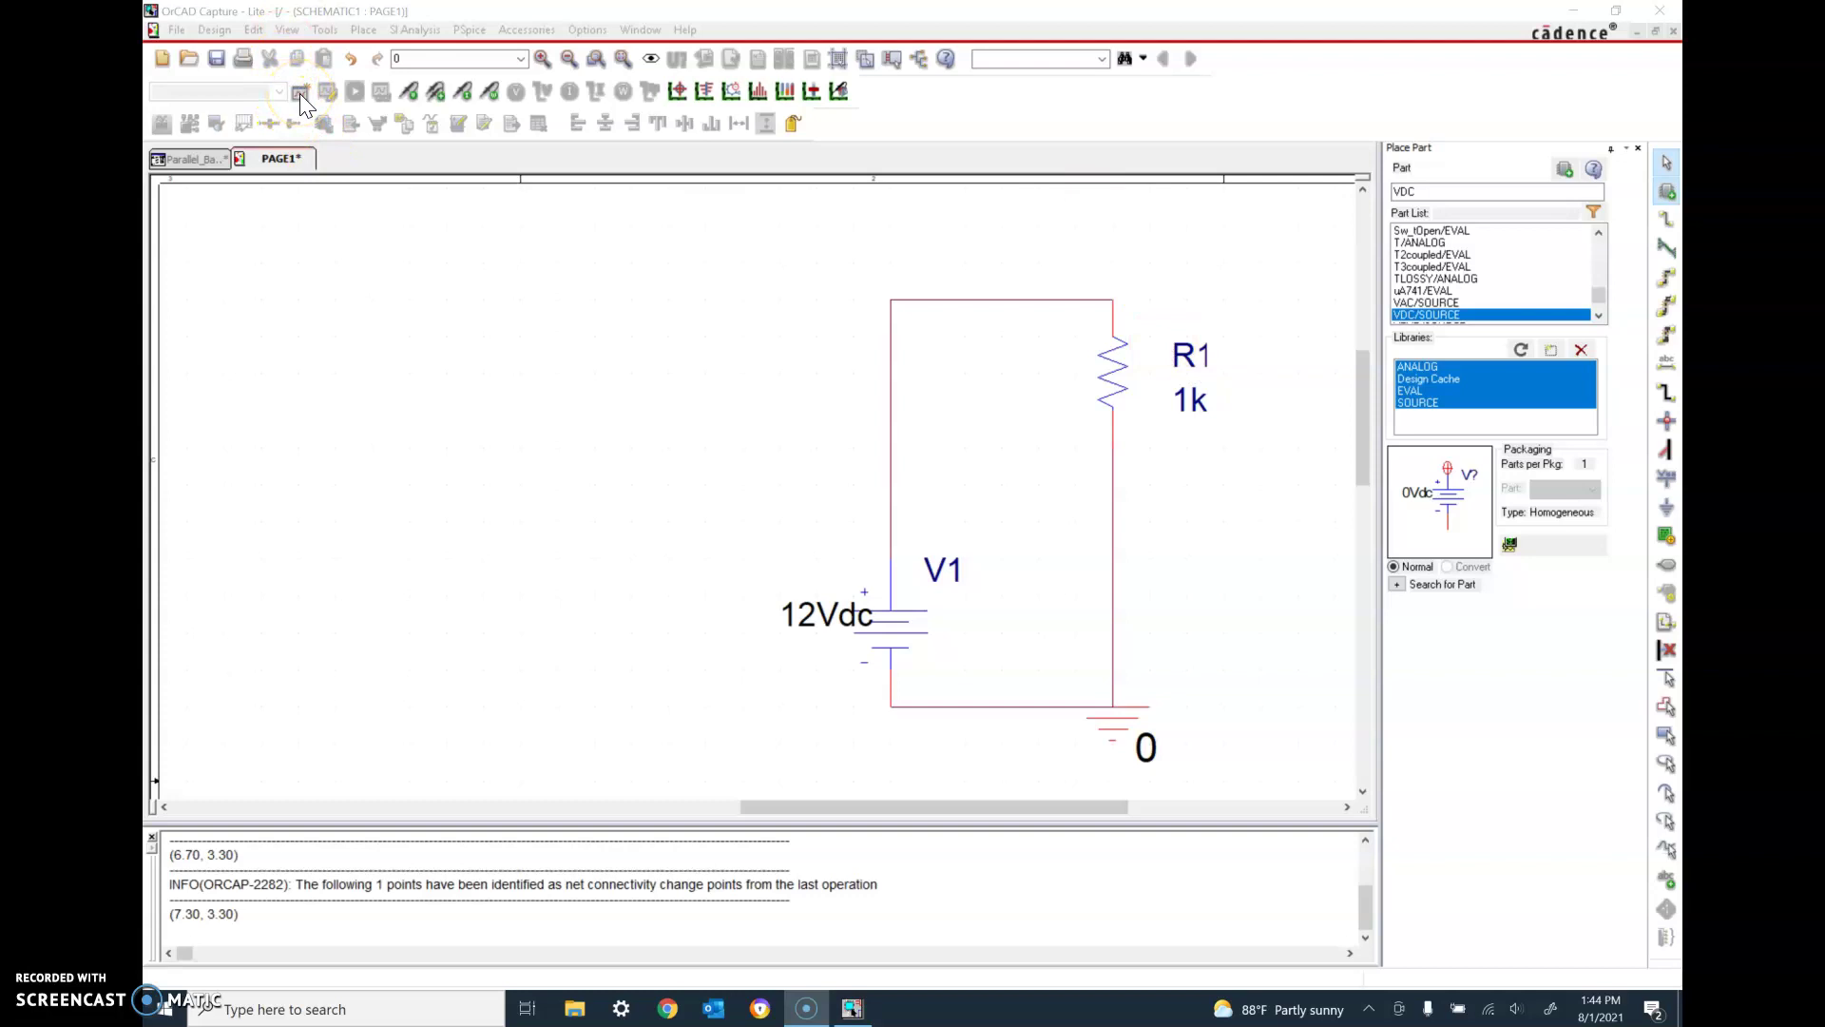
- Create simulation profile PV1, keeping the default transient analysis settings
left_click(248, 205)
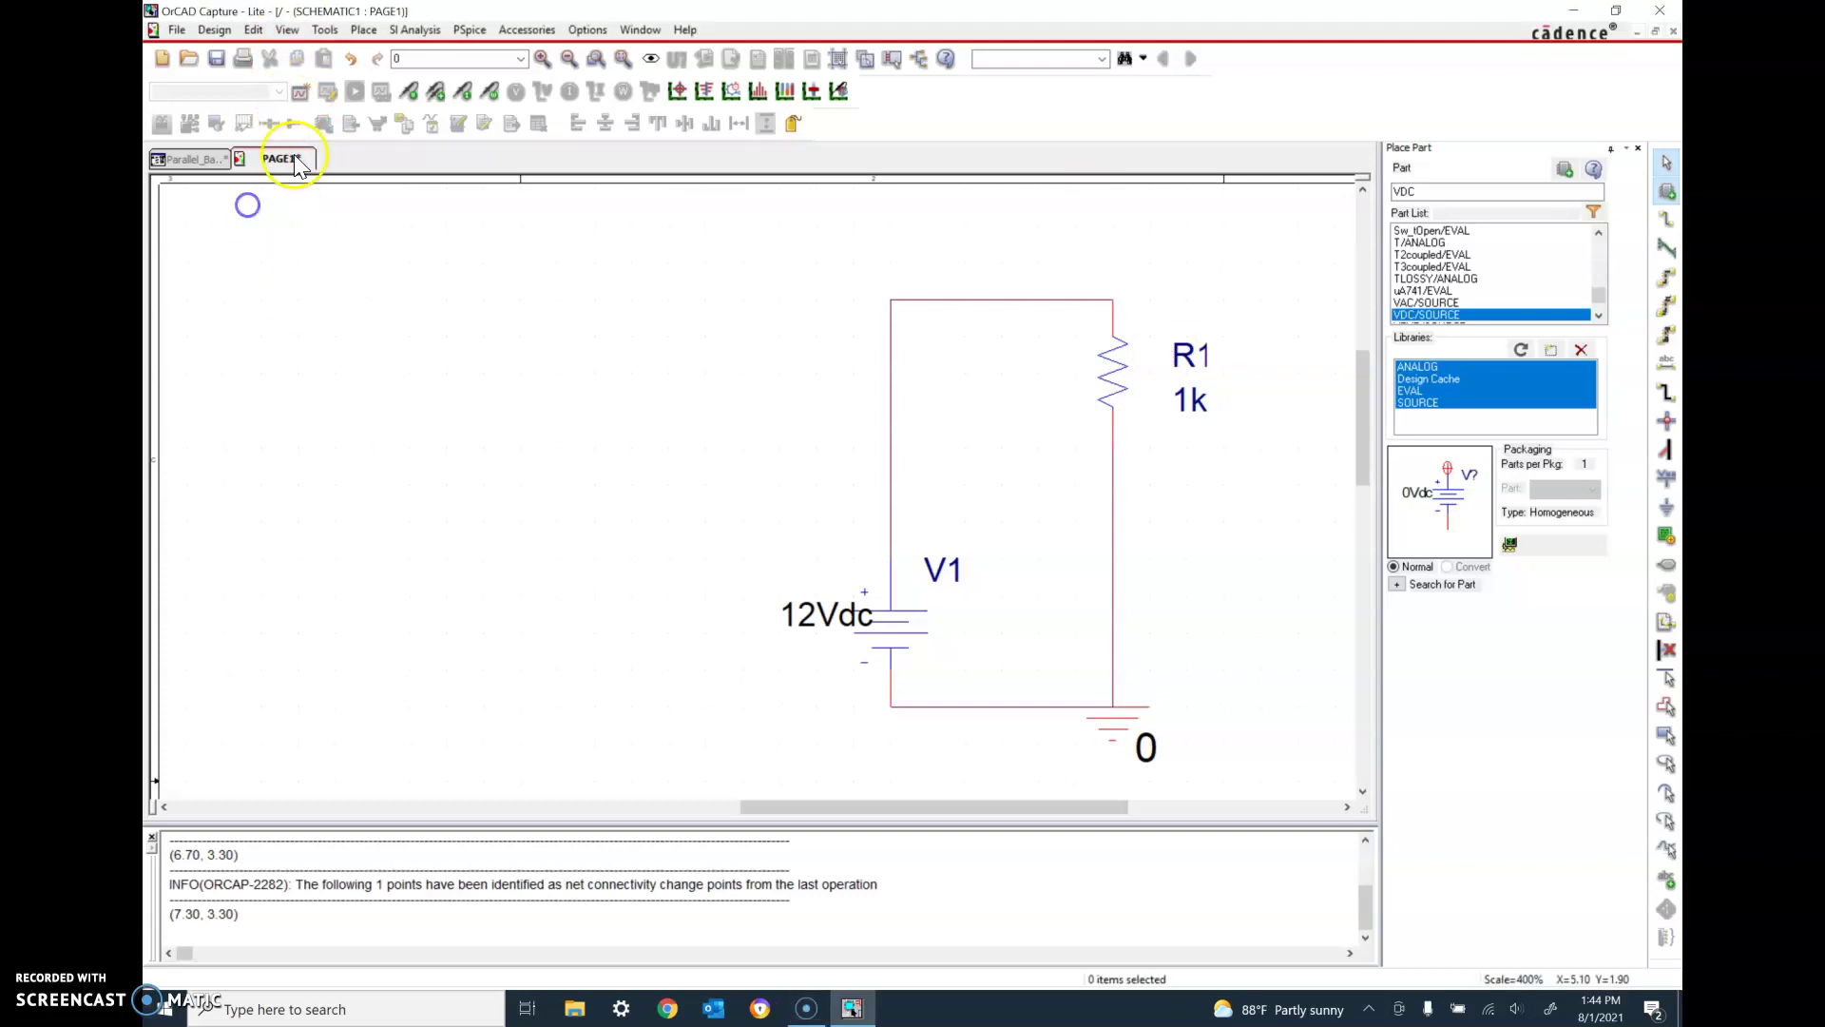
left_click(297, 93)
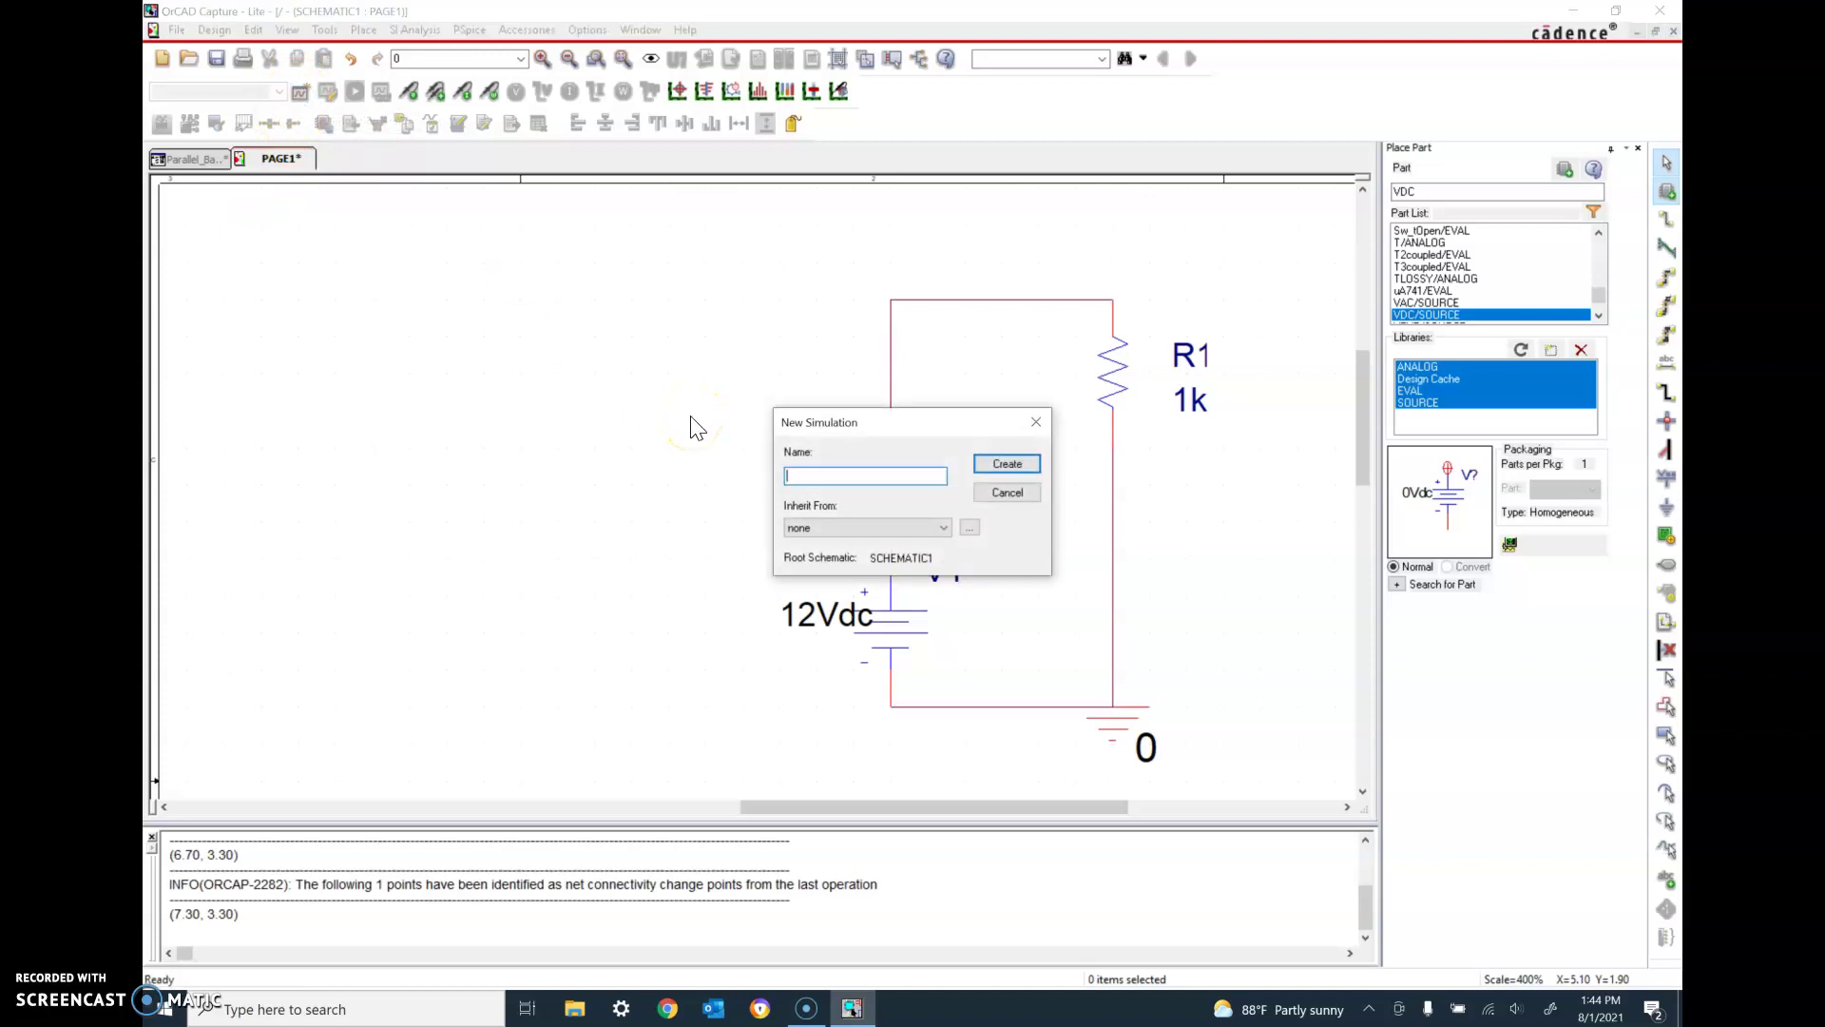
type("PV1")
left_click(1016, 463)
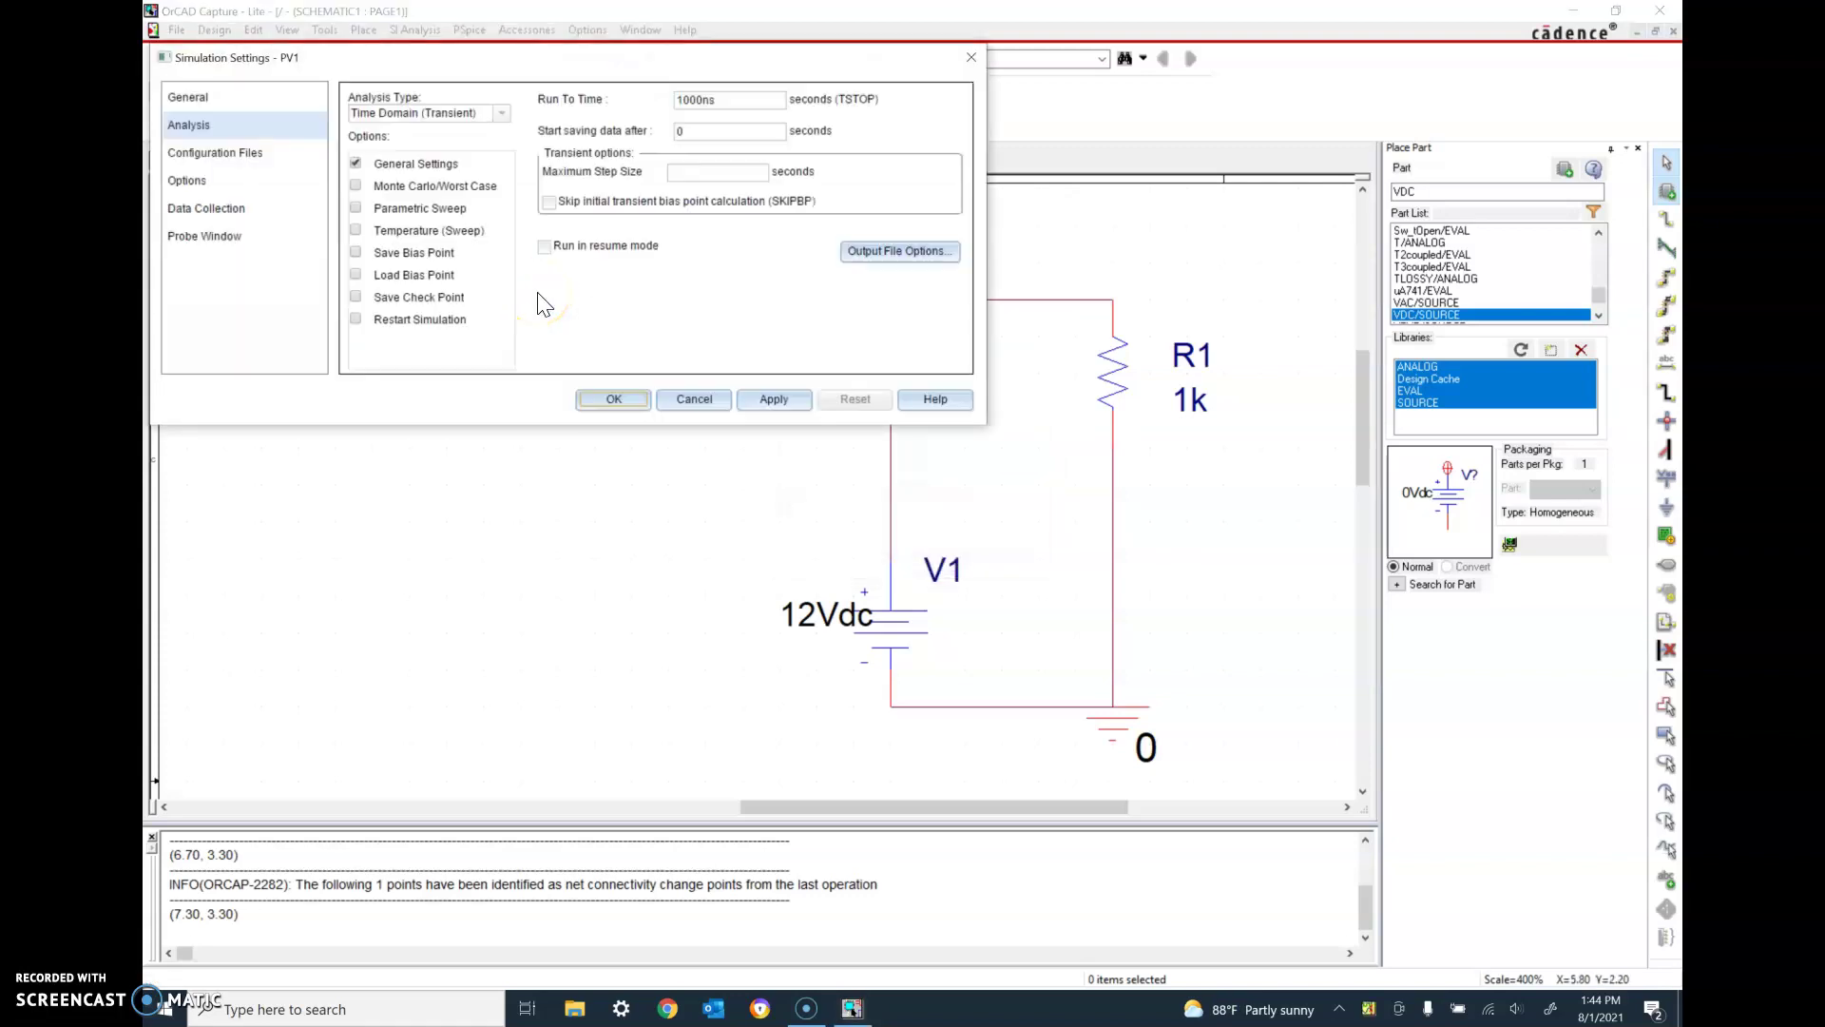
left_click(782, 404)
left_click(593, 400)
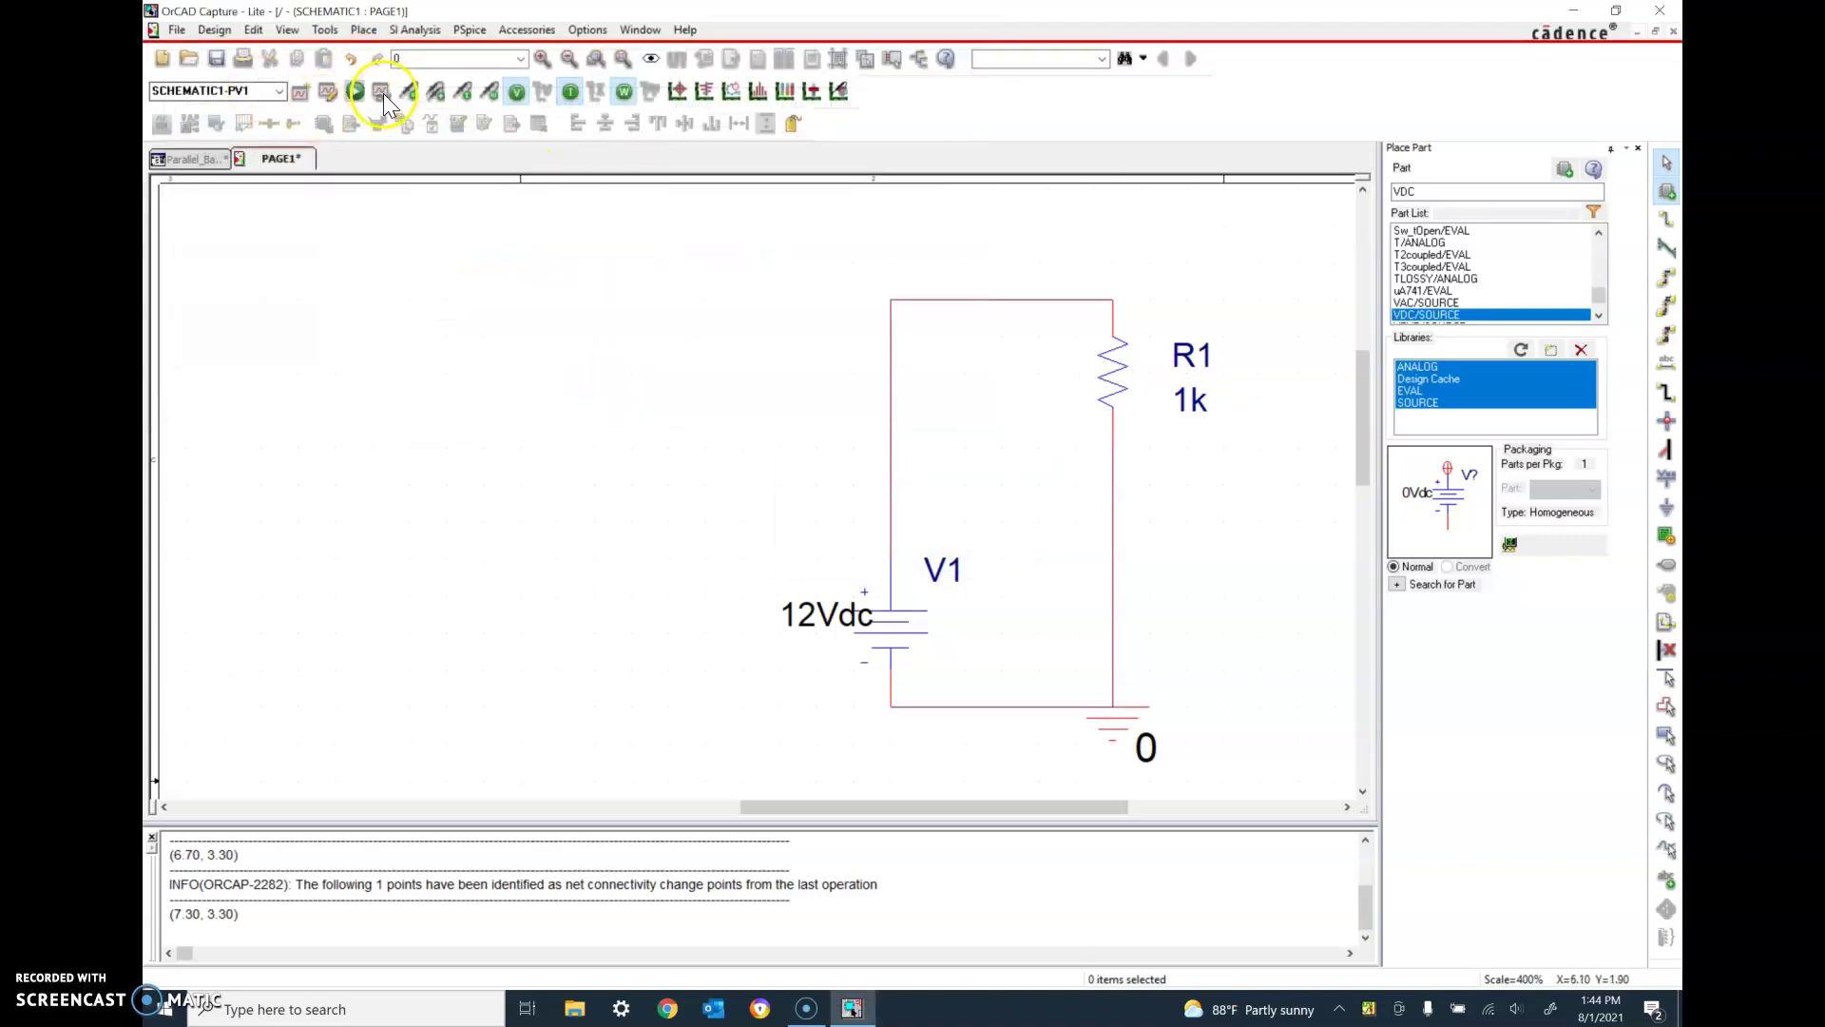
- Run the PSpice simulation, view the results window, and return to the schematic
left_click(355, 91)
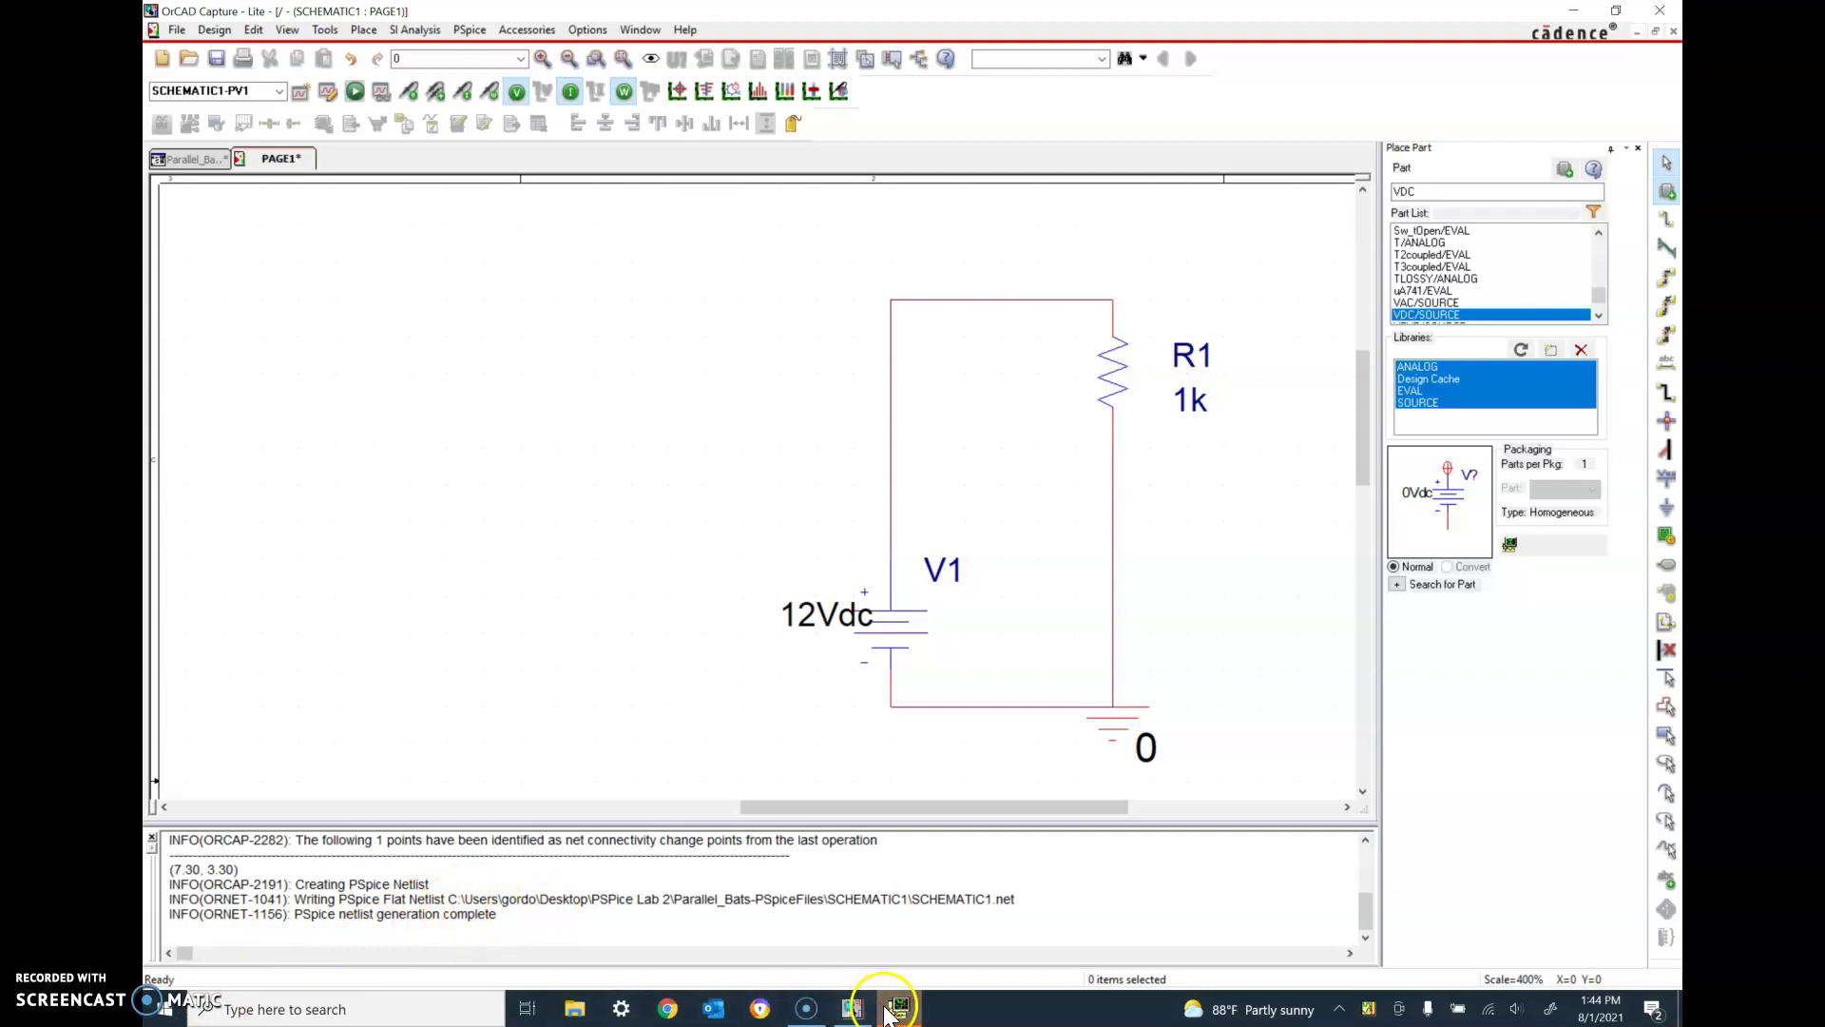
left_click(806, 1007)
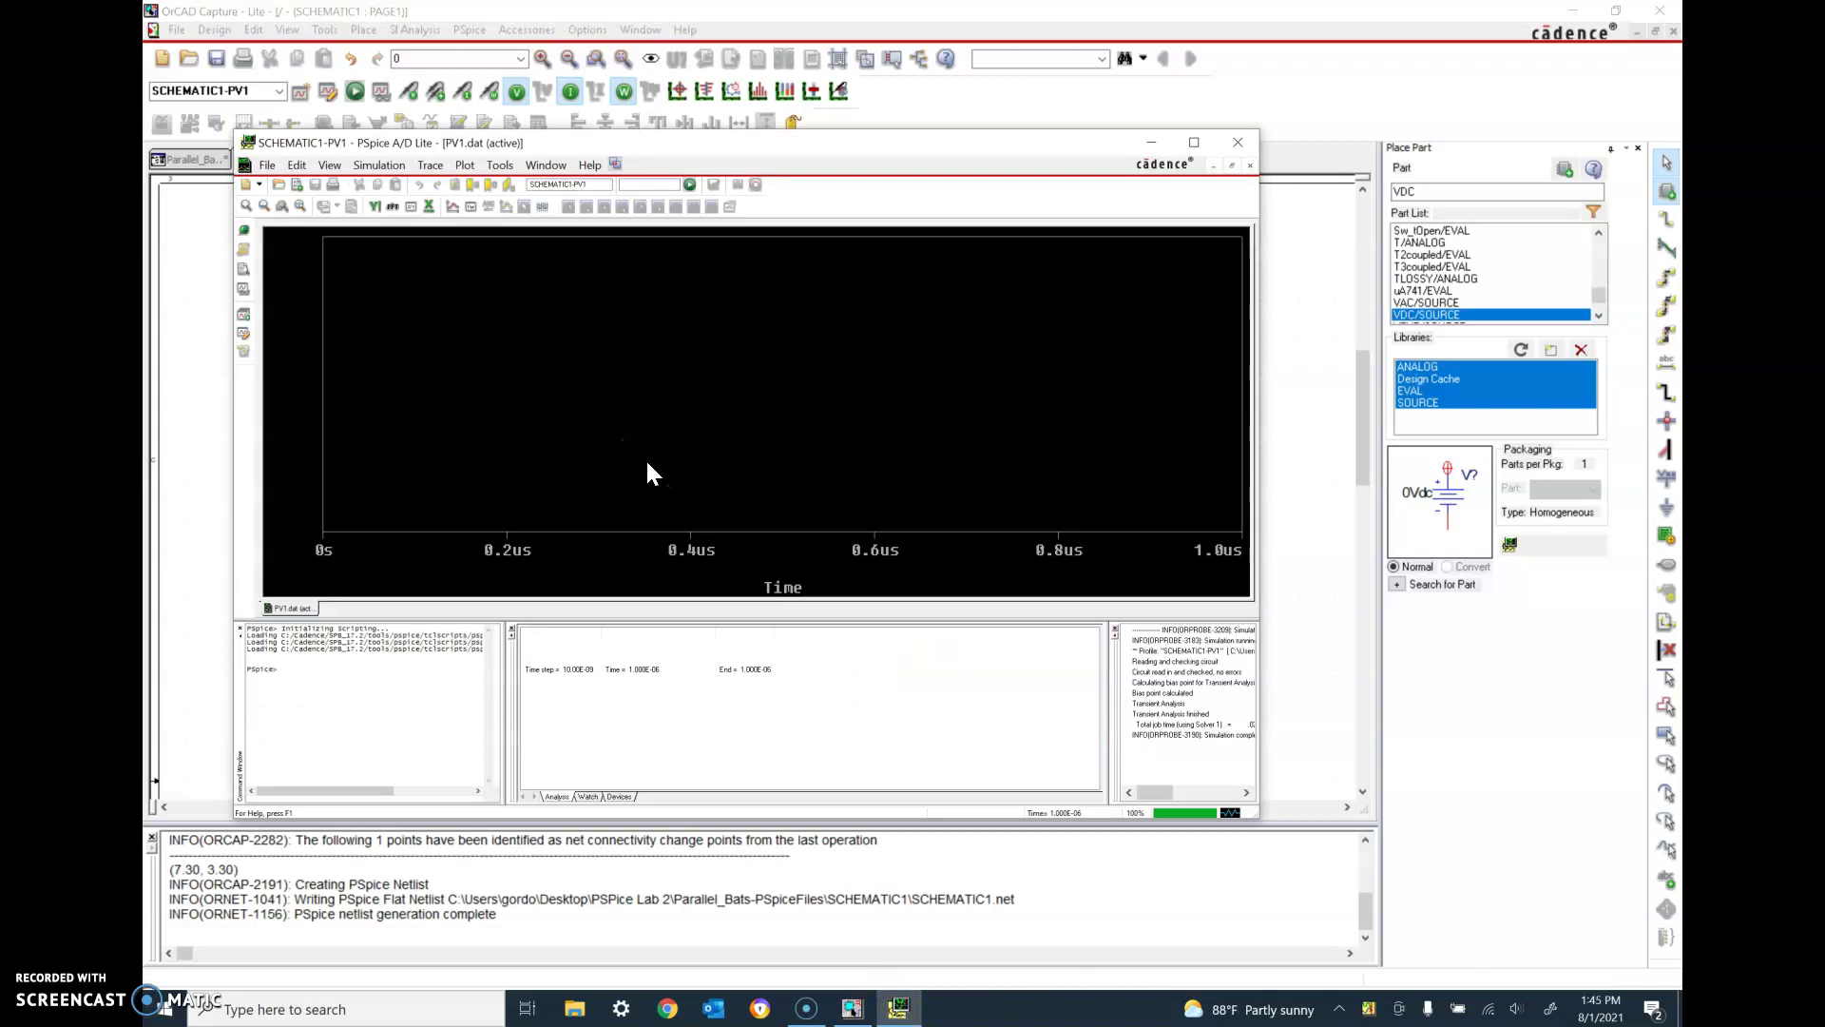
left_click(852, 1007)
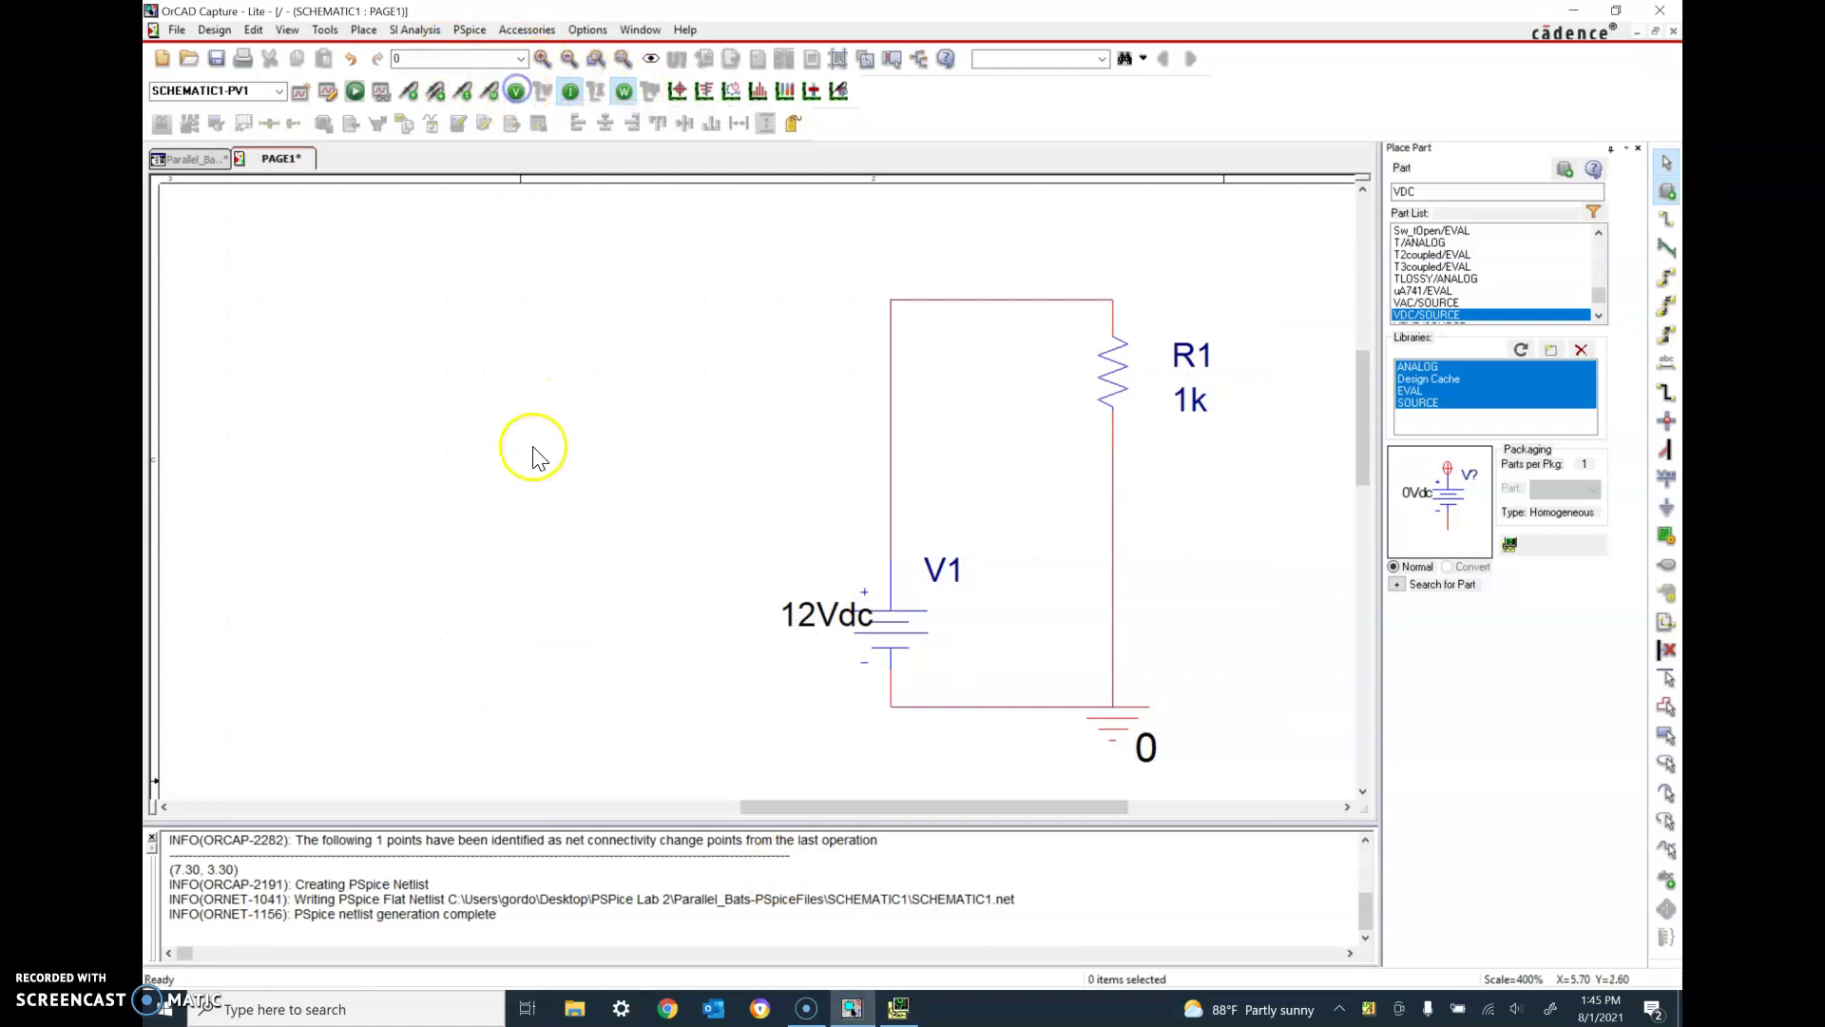
- Show bias voltages (12.00V, 0V) and 12.00mA currents on the schematic, with power readouts off
left_click(516, 91)
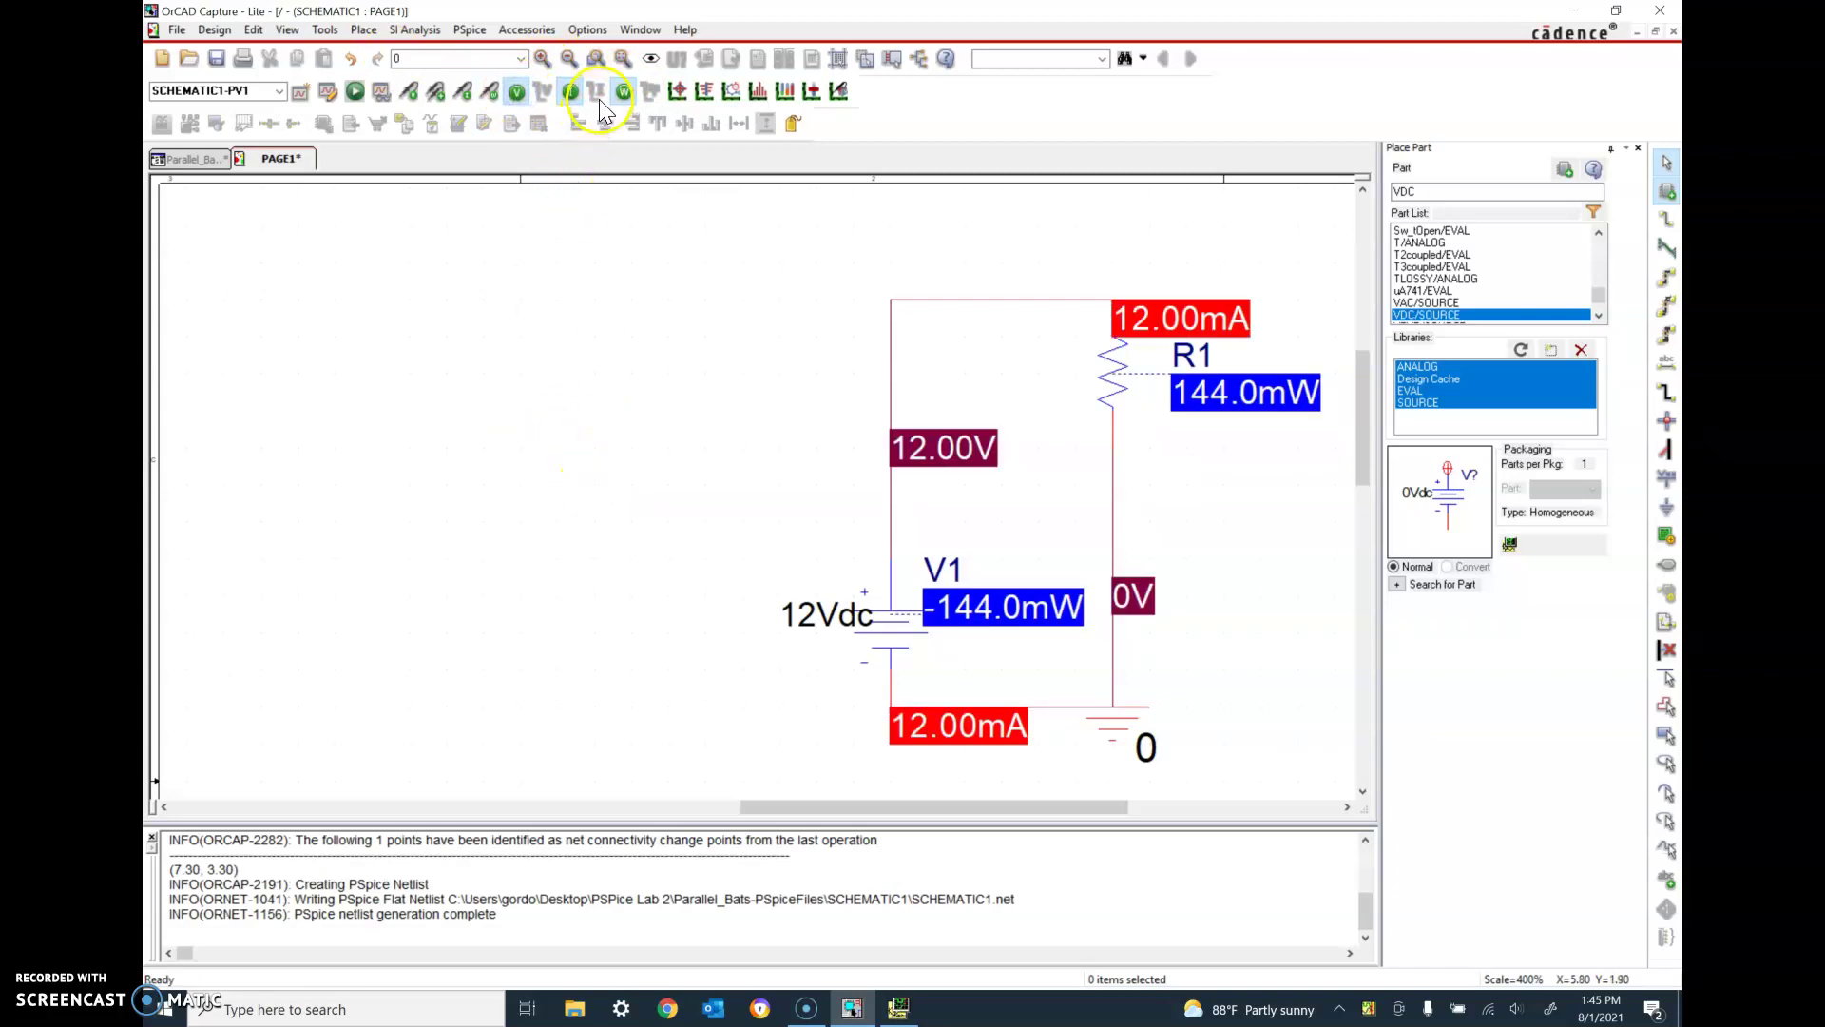
left_click(571, 90)
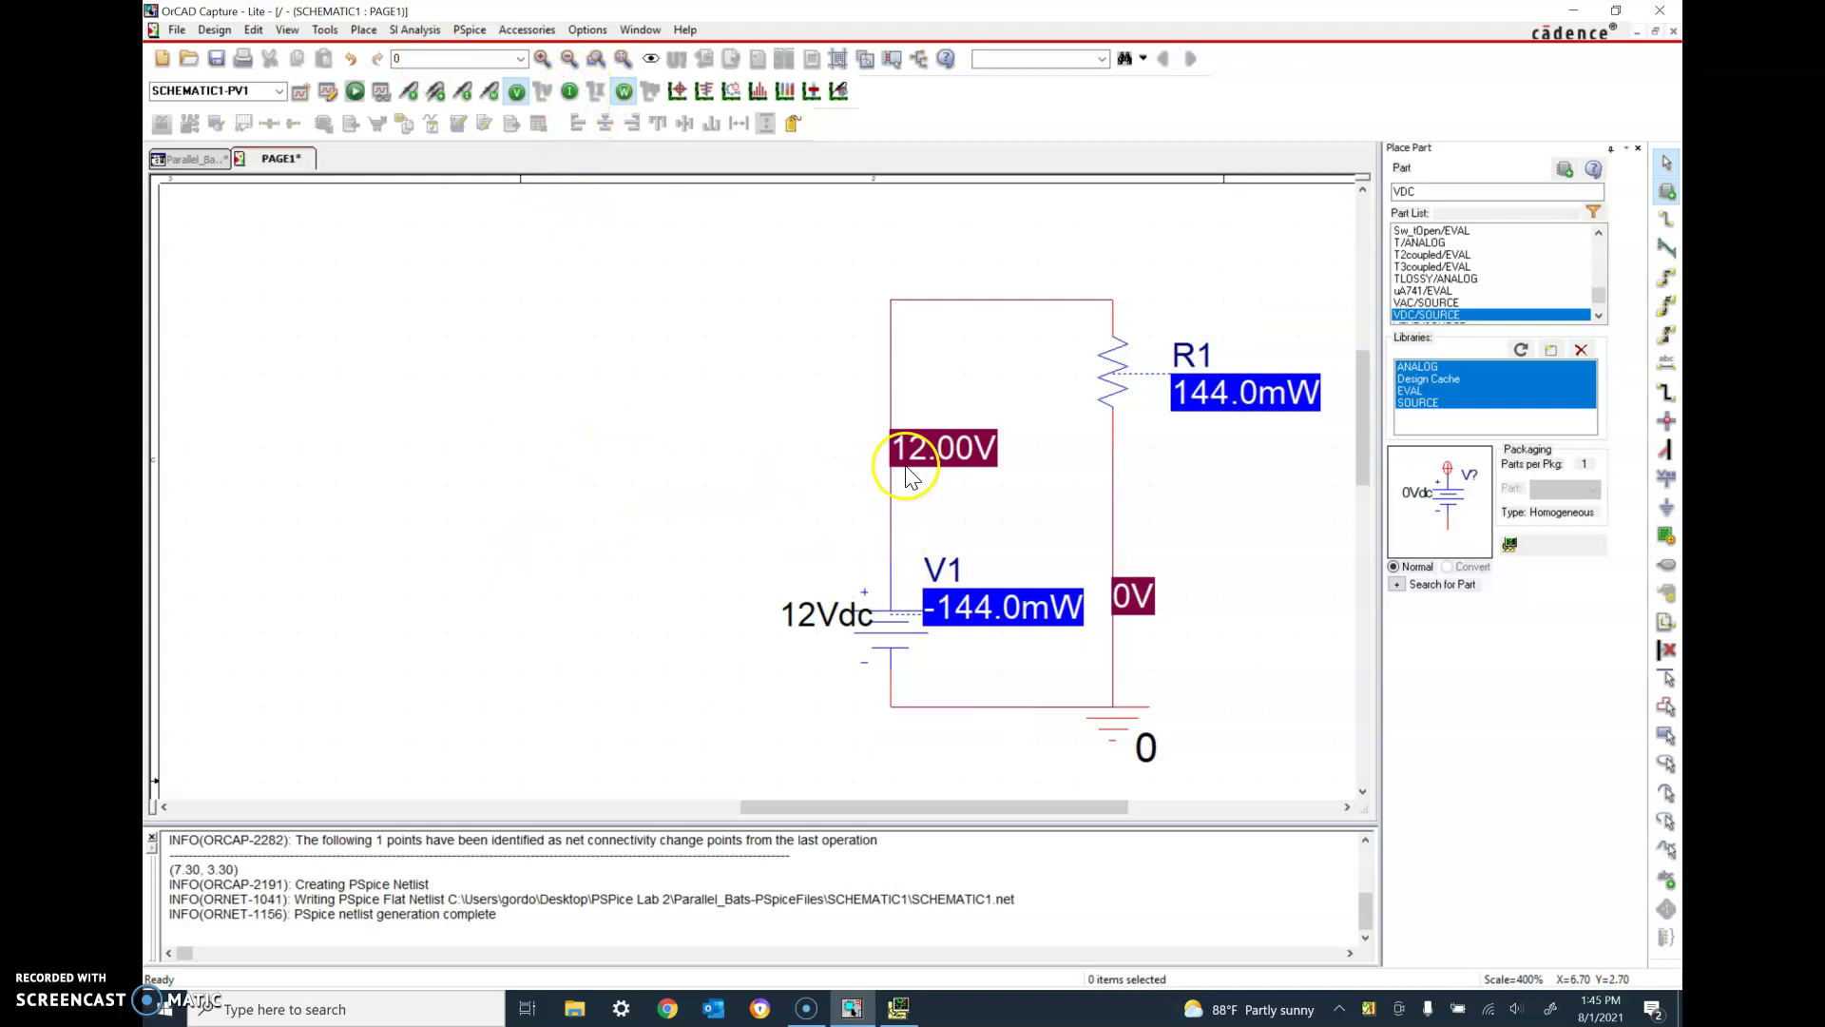
left_click(624, 91)
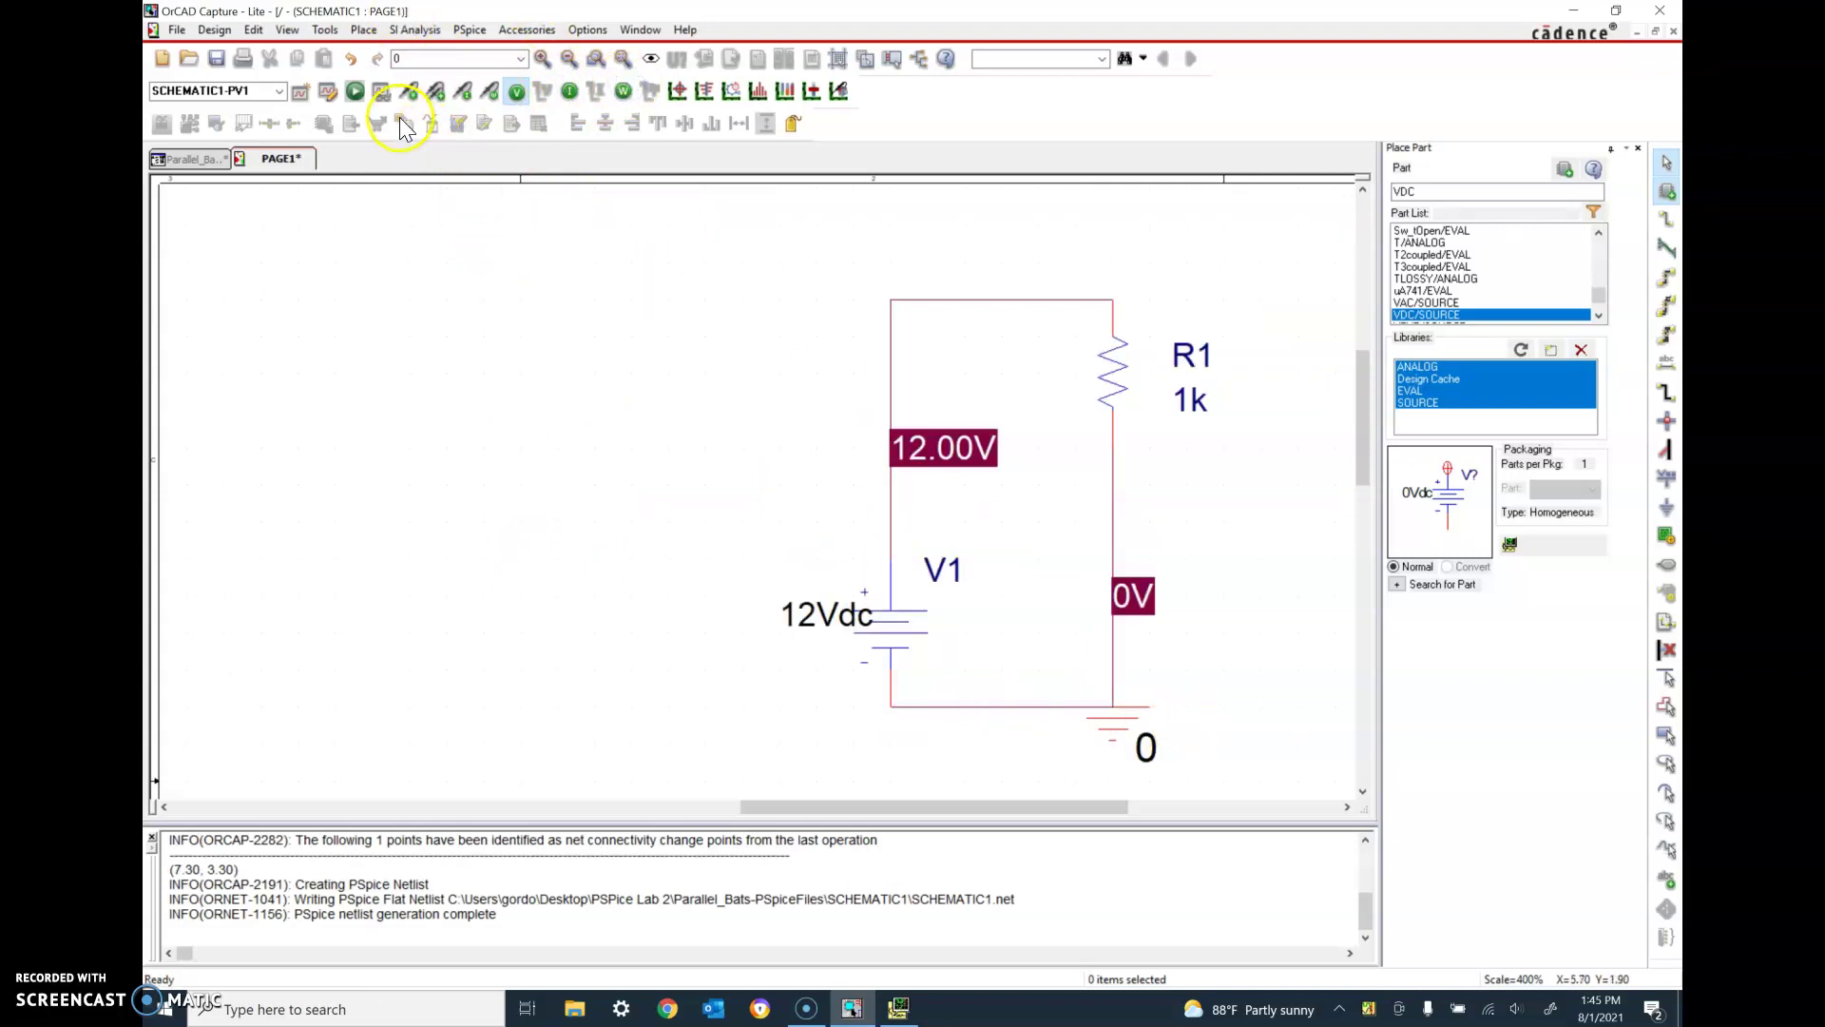
left_click(516, 91)
left_click(515, 90)
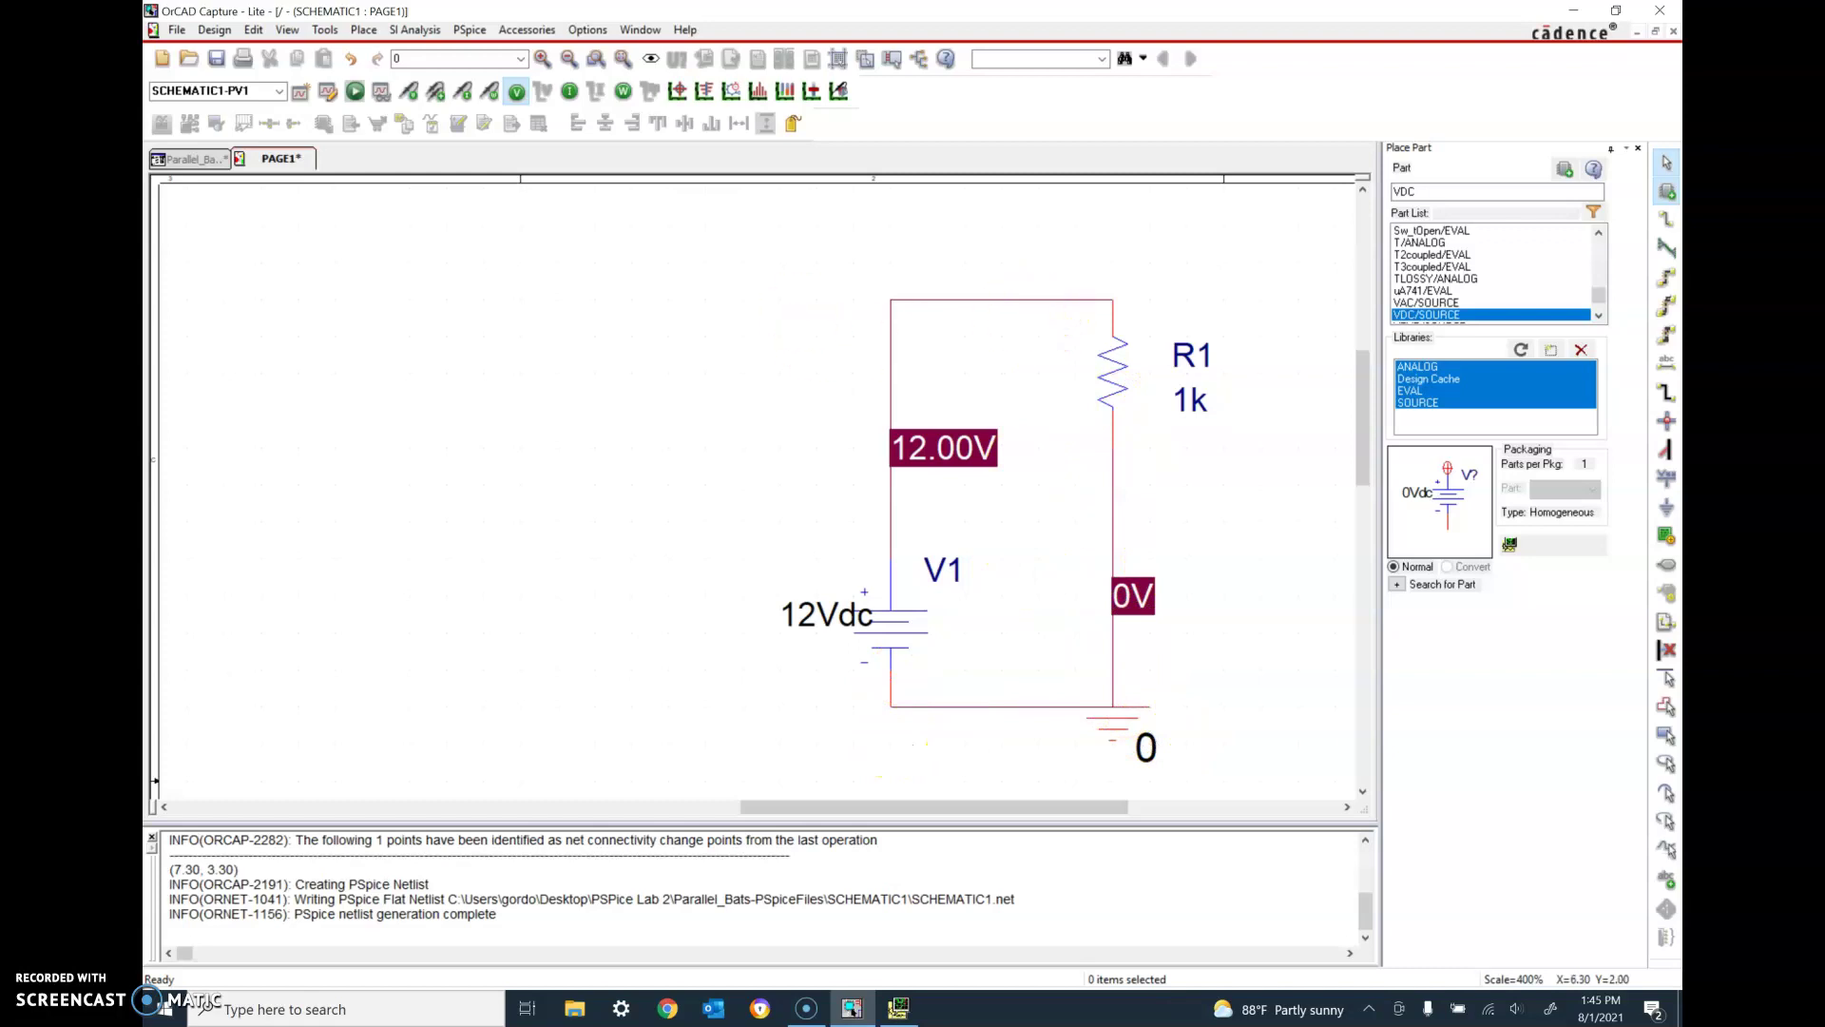
left_click(569, 92)
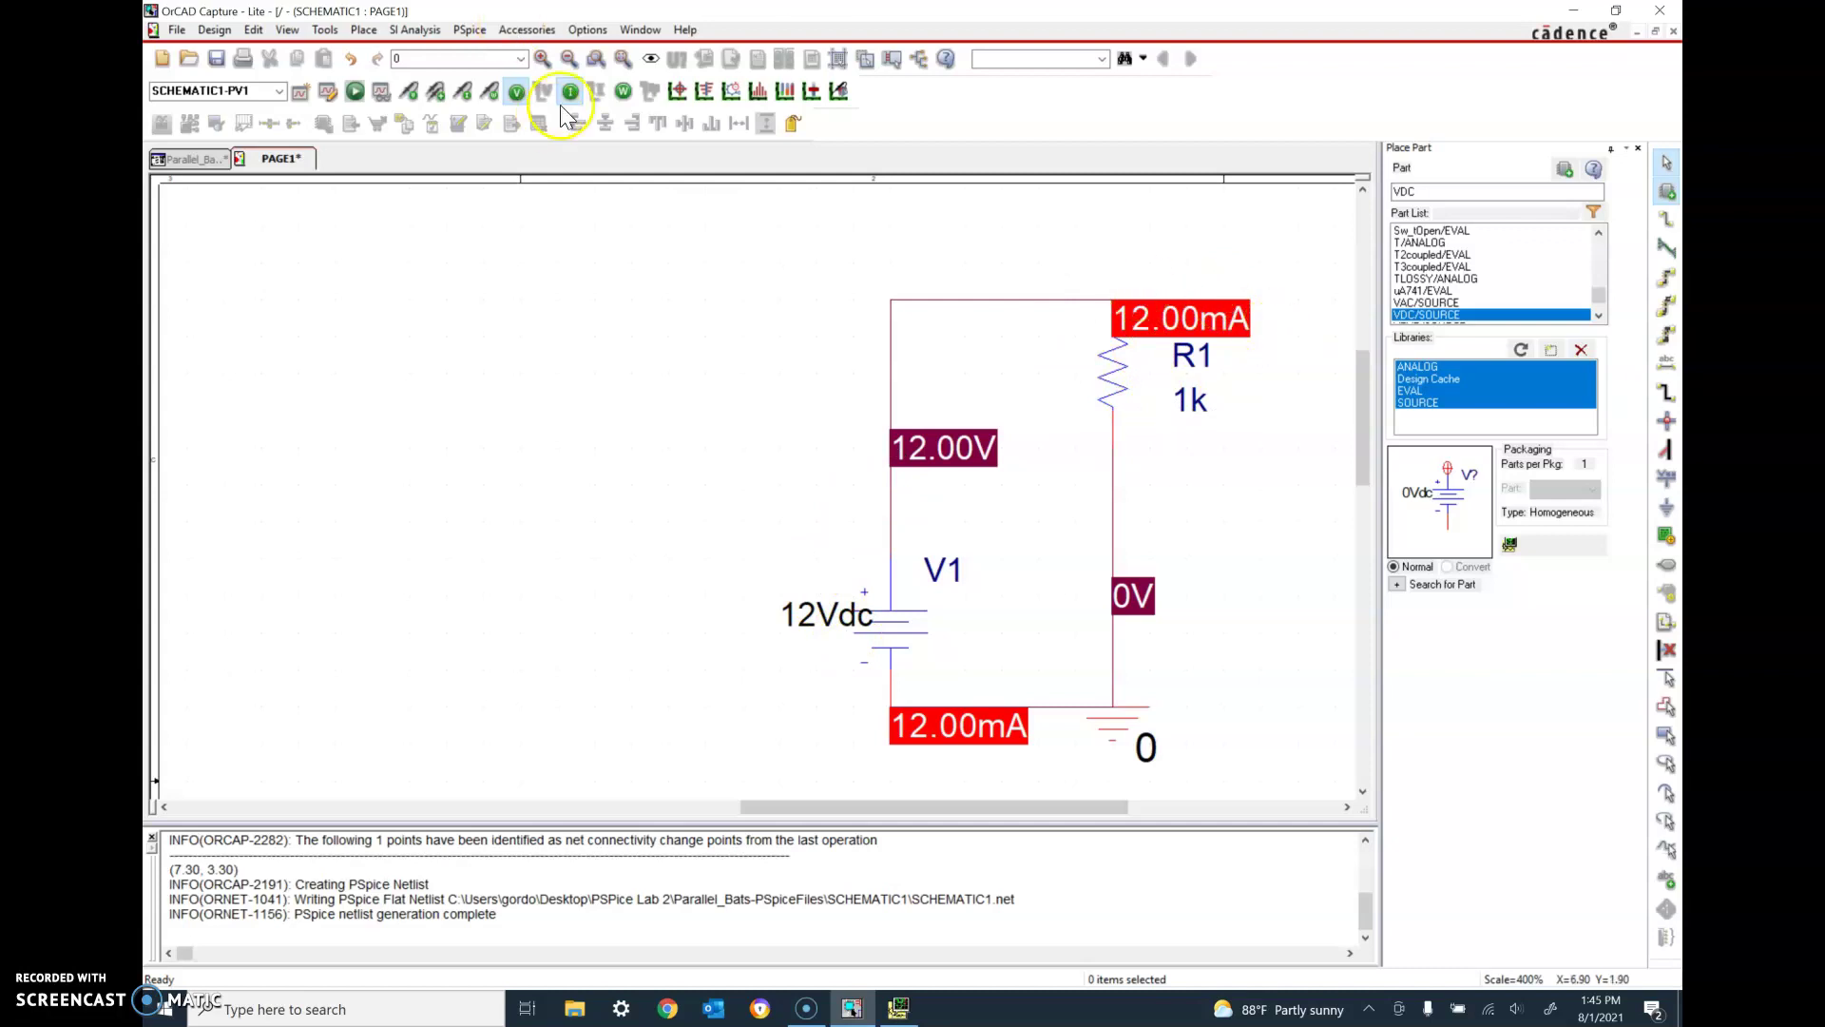
- Turn on bias power readouts: 144.0mW on R1 and -144.0mW on V1
left_click(623, 91)
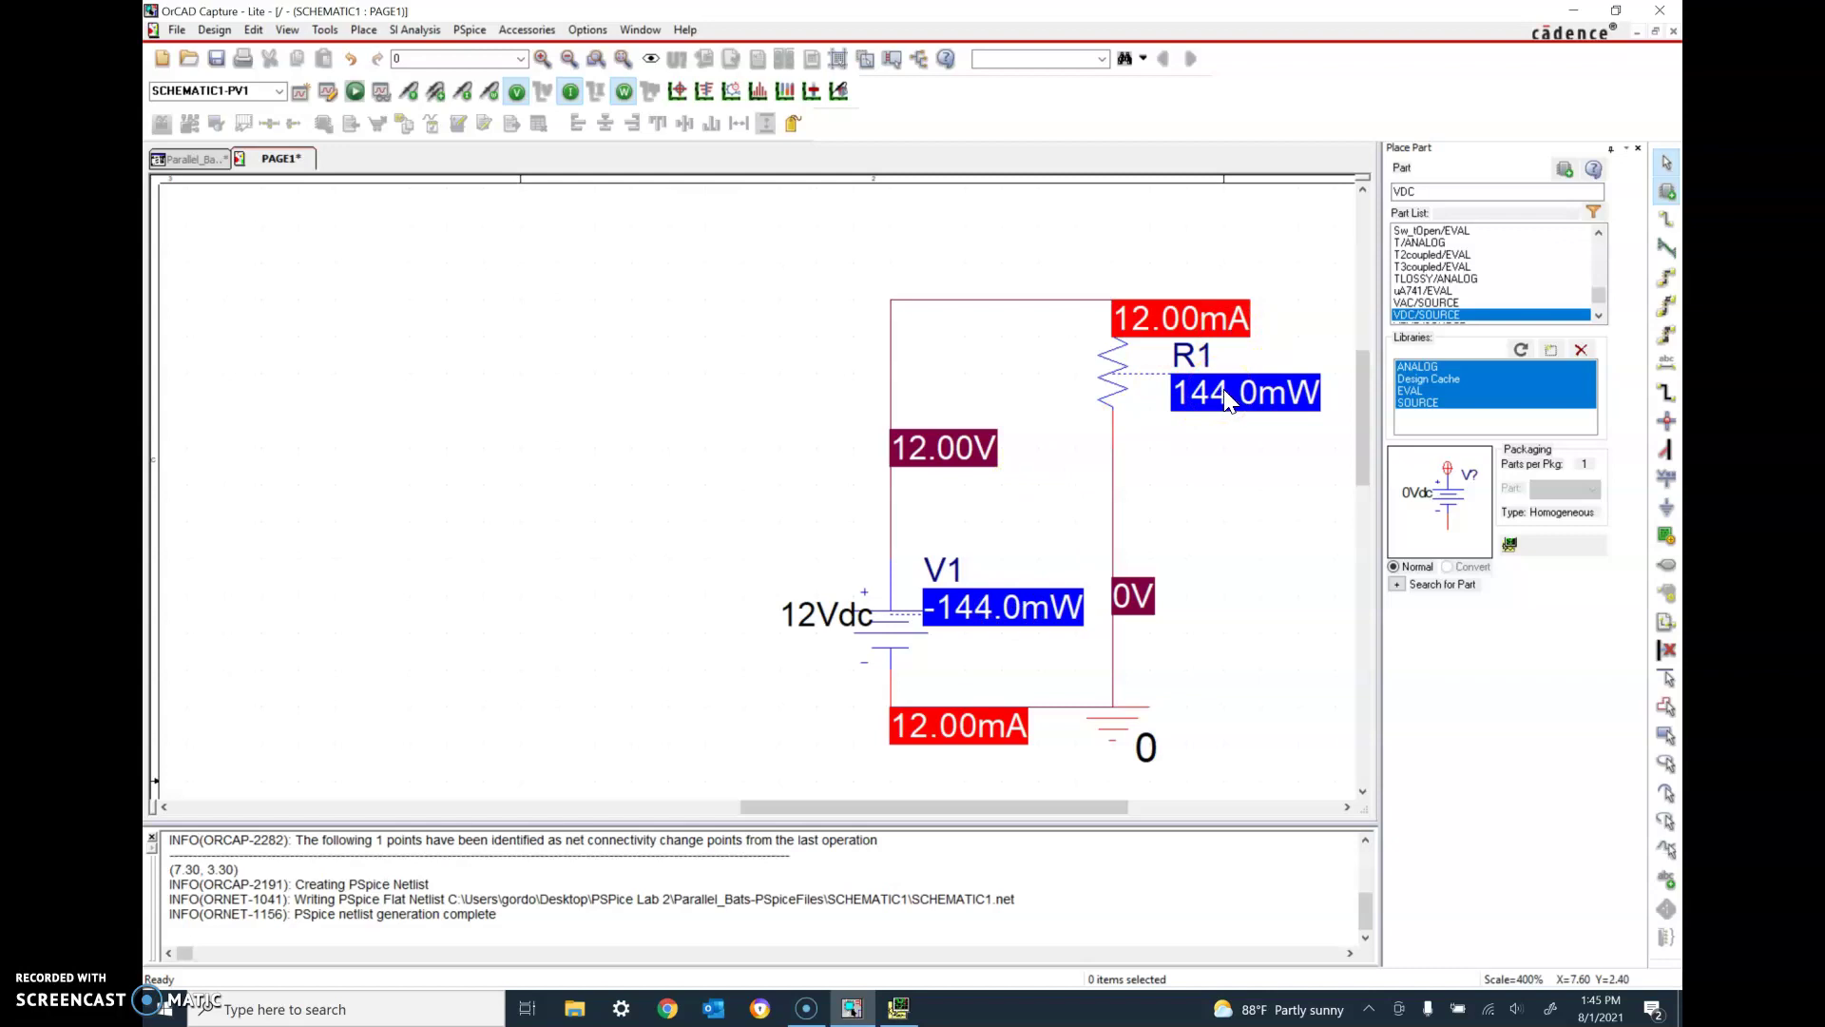
left_click(1282, 303)
- Turn off the power and voltage readouts so only the 12.00mA currents show
left_click(624, 91)
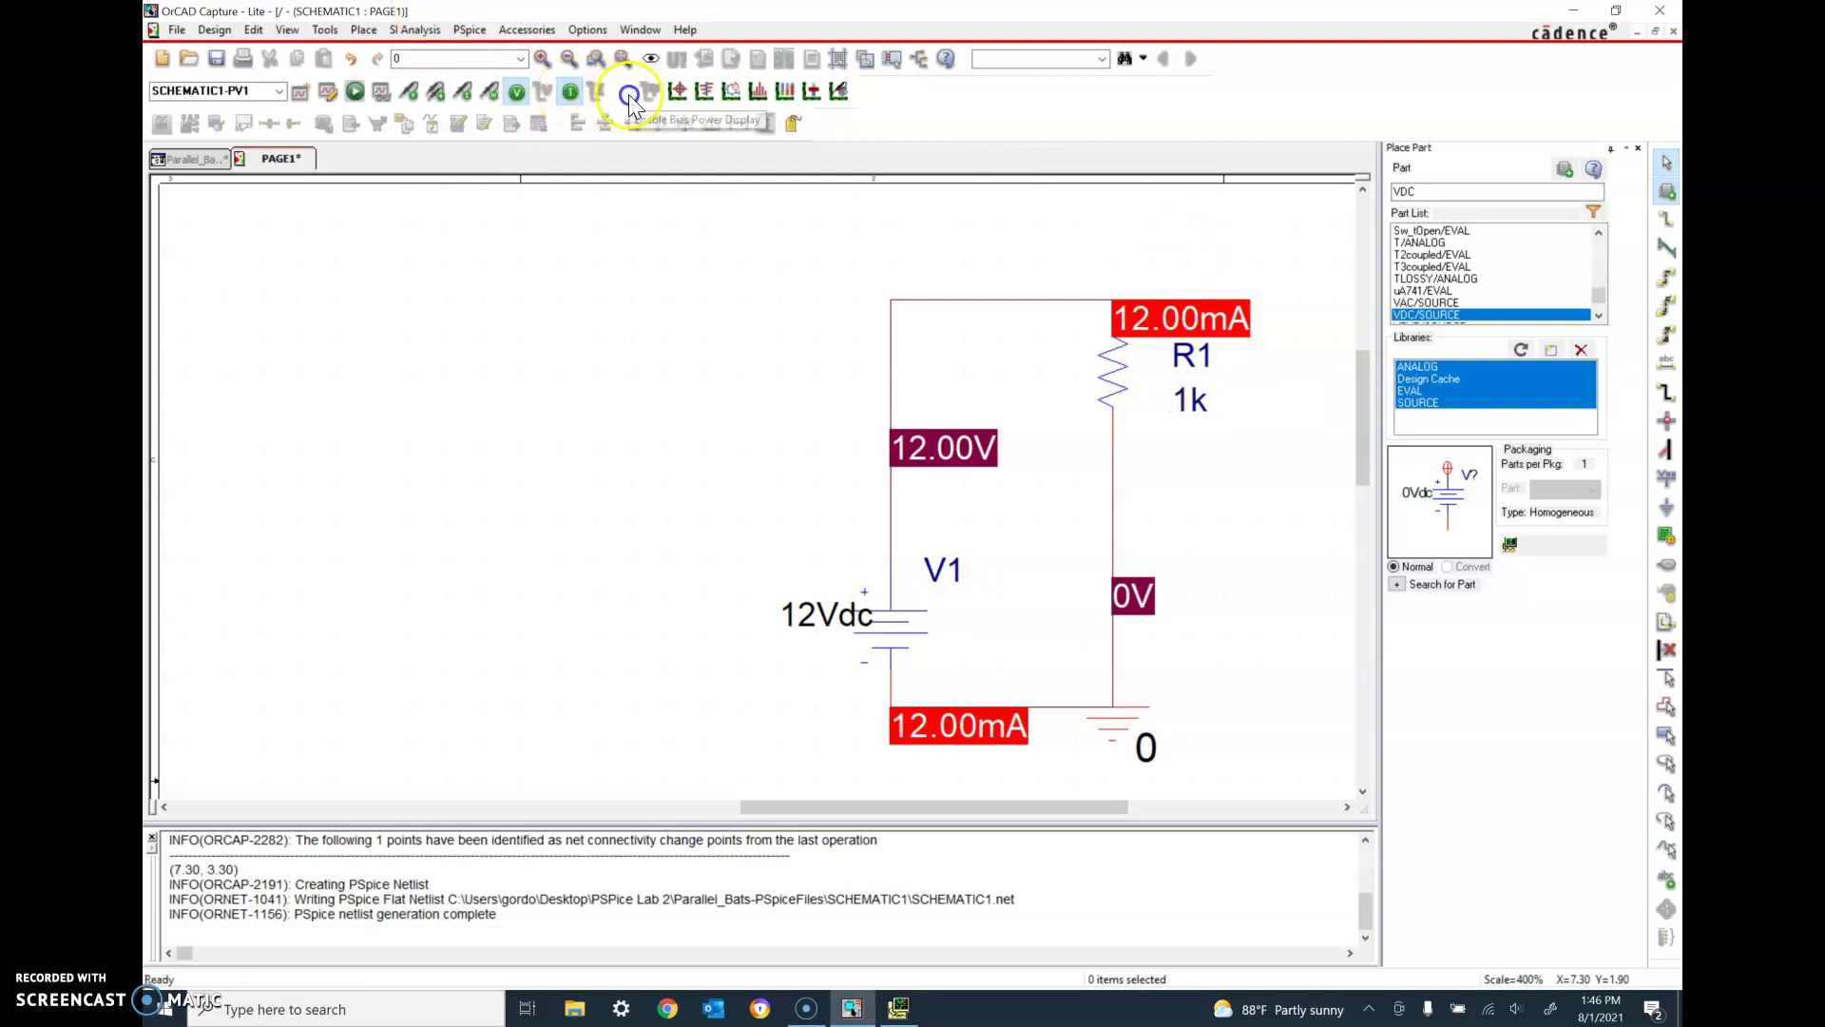
left_click(514, 90)
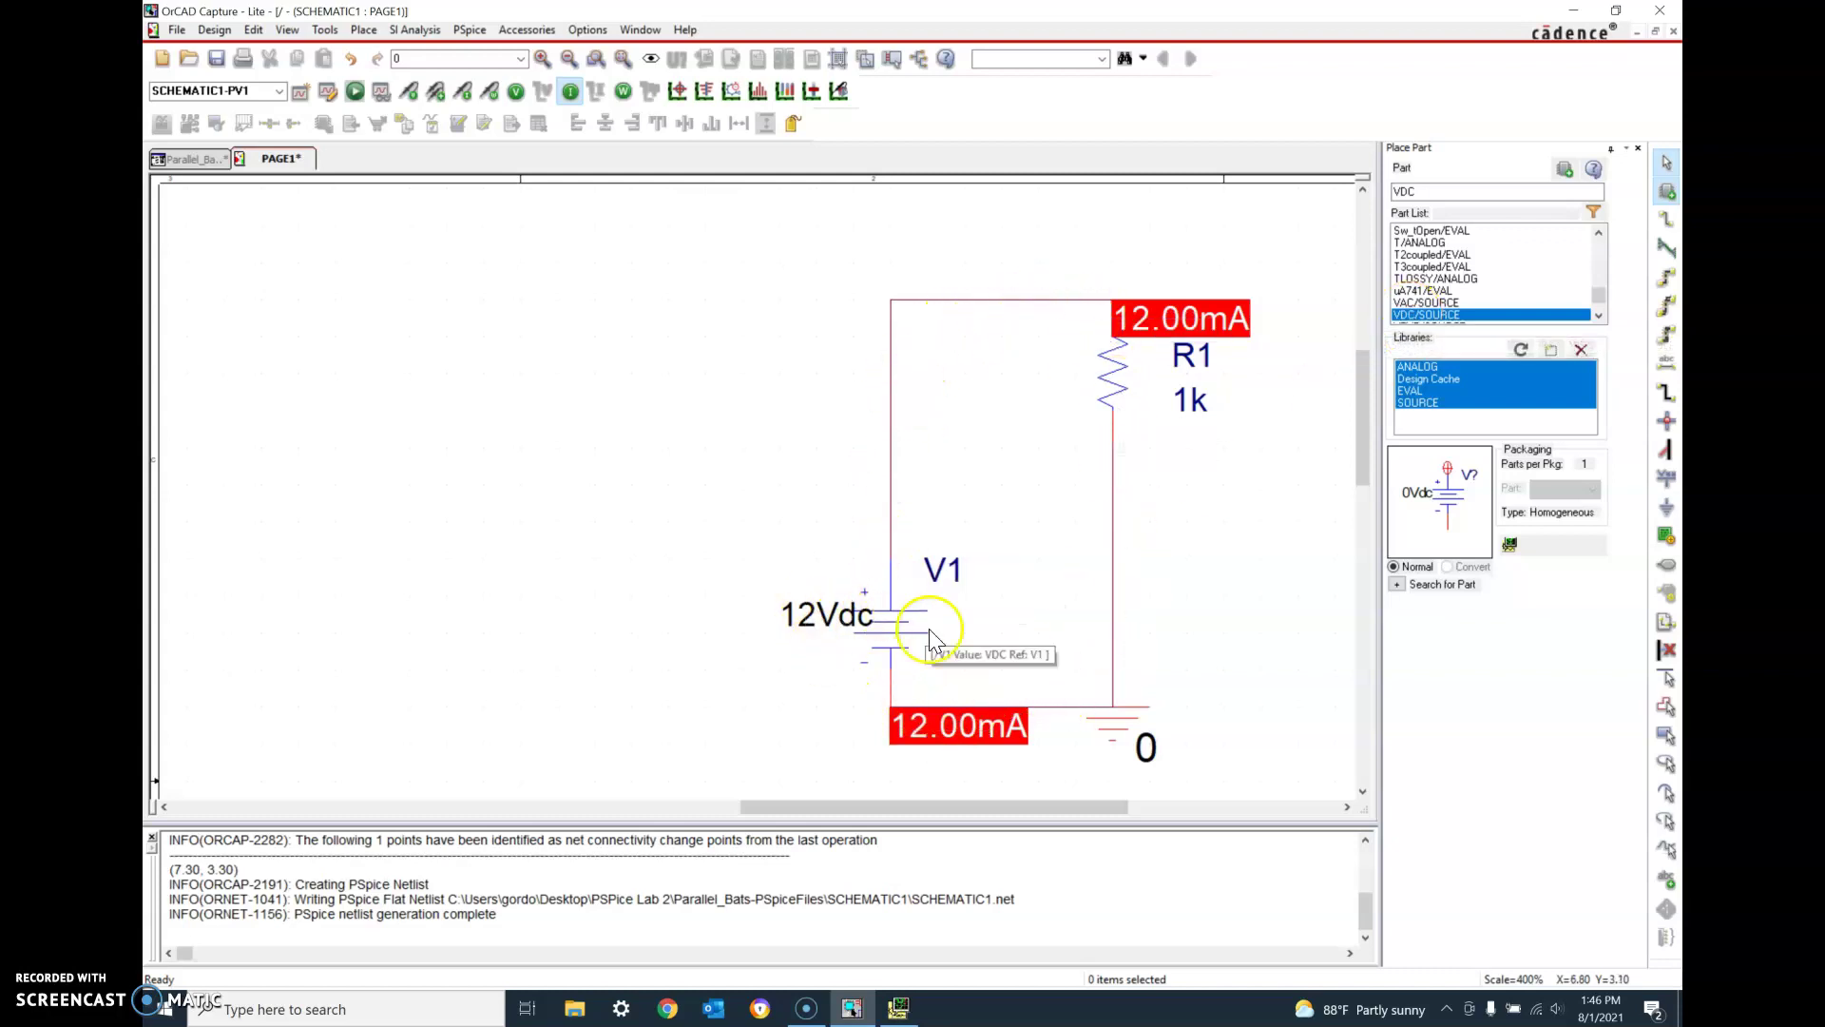
- Place a VDC source V2 left of V1 and set its value to 12Vdc
left_click(849, 620)
left_click(1423, 316)
double_click(1423, 317)
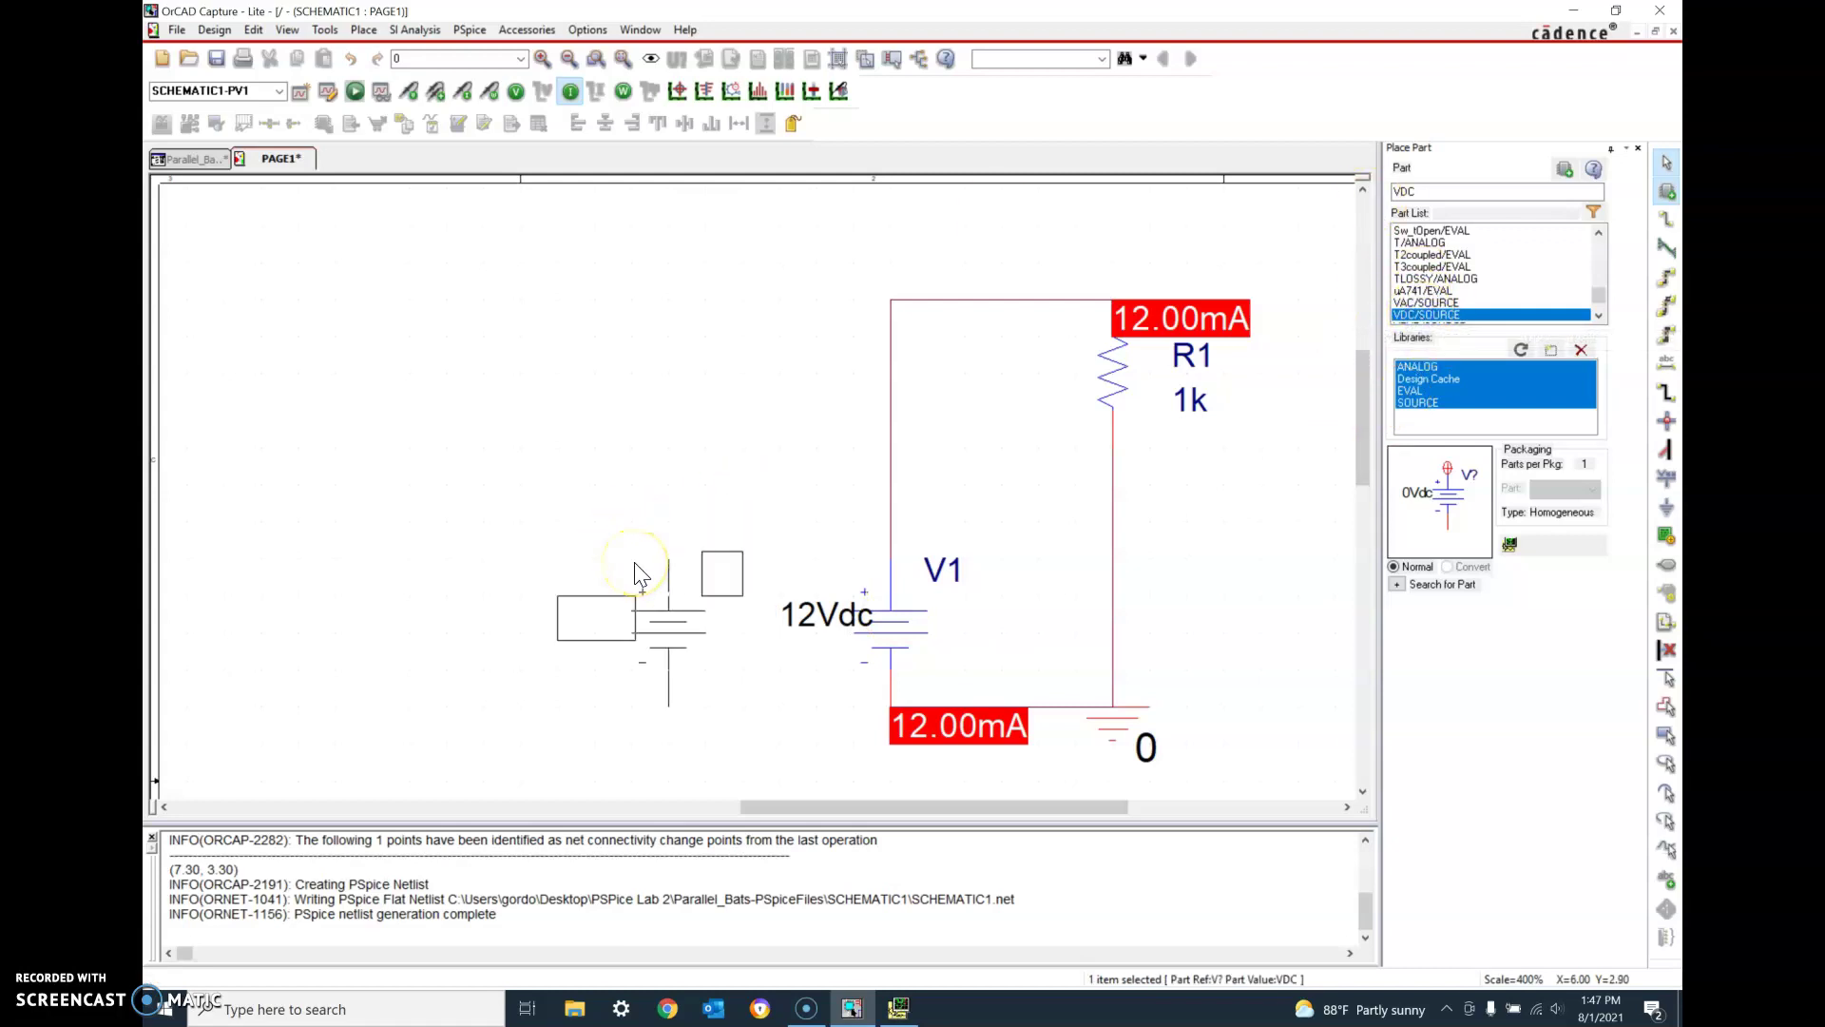
left_click(635, 570)
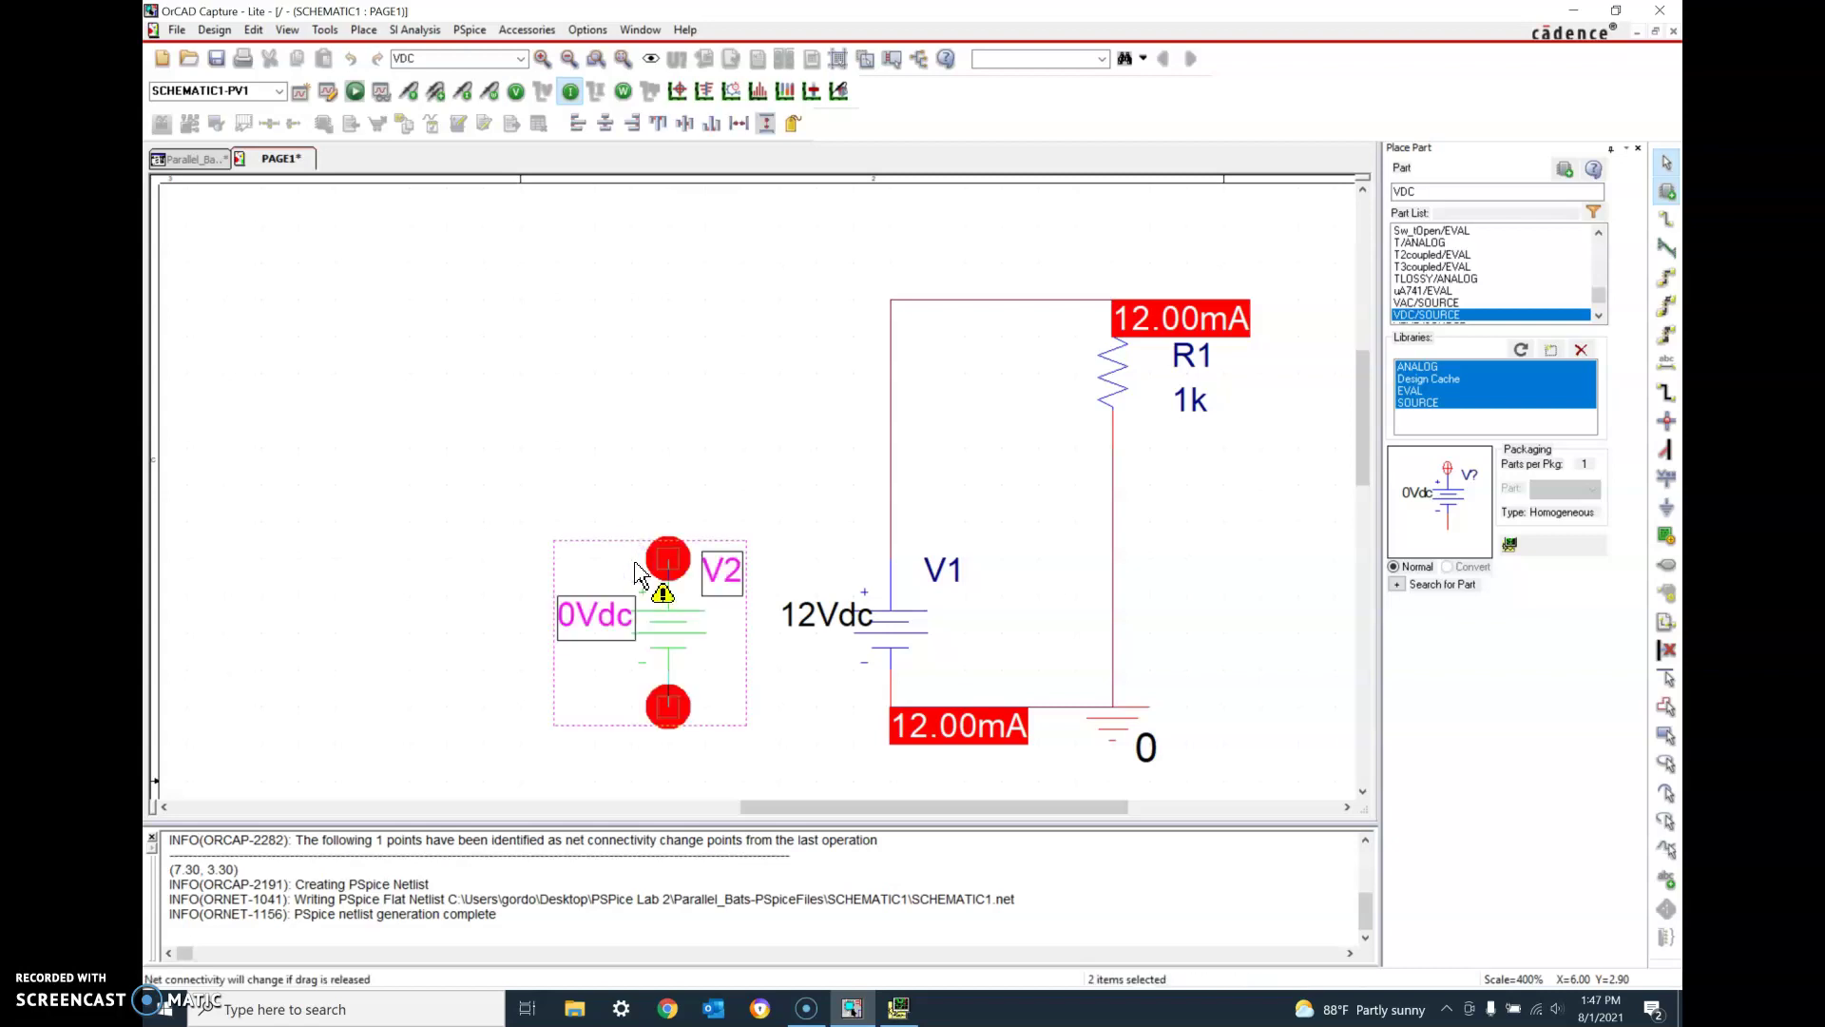
key("Escape")
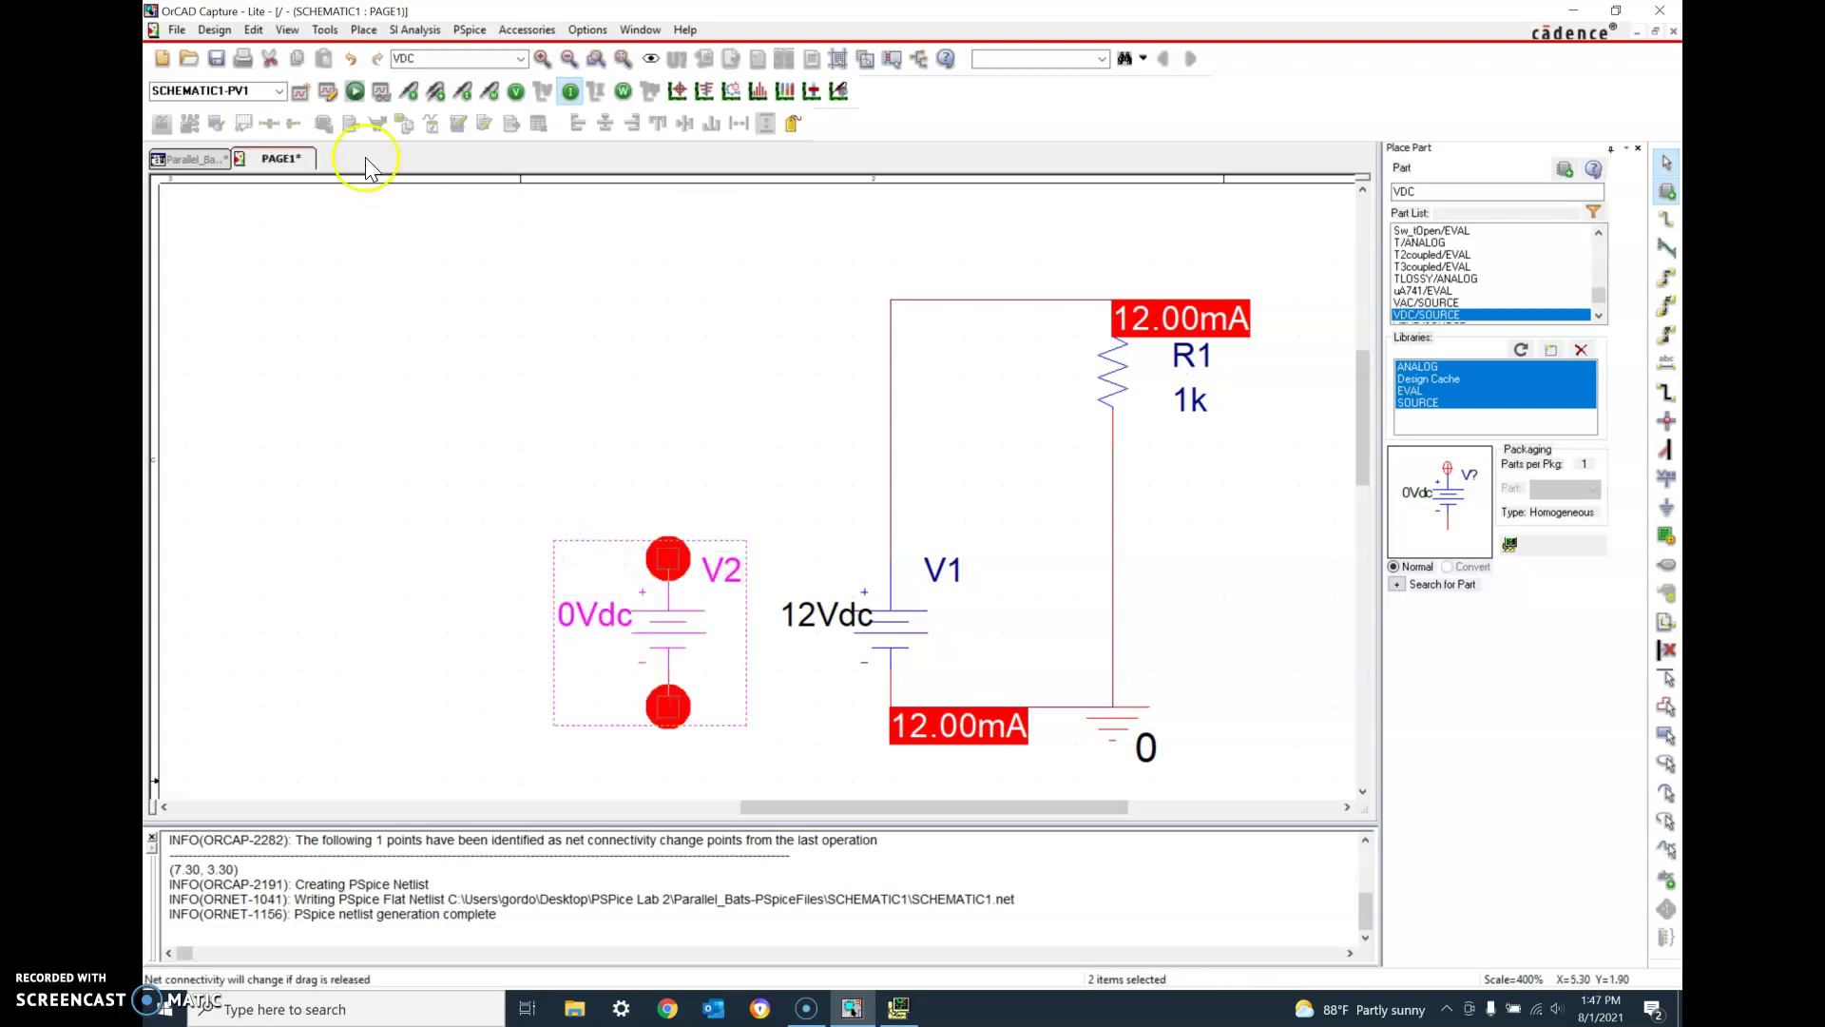
left_click(566, 88)
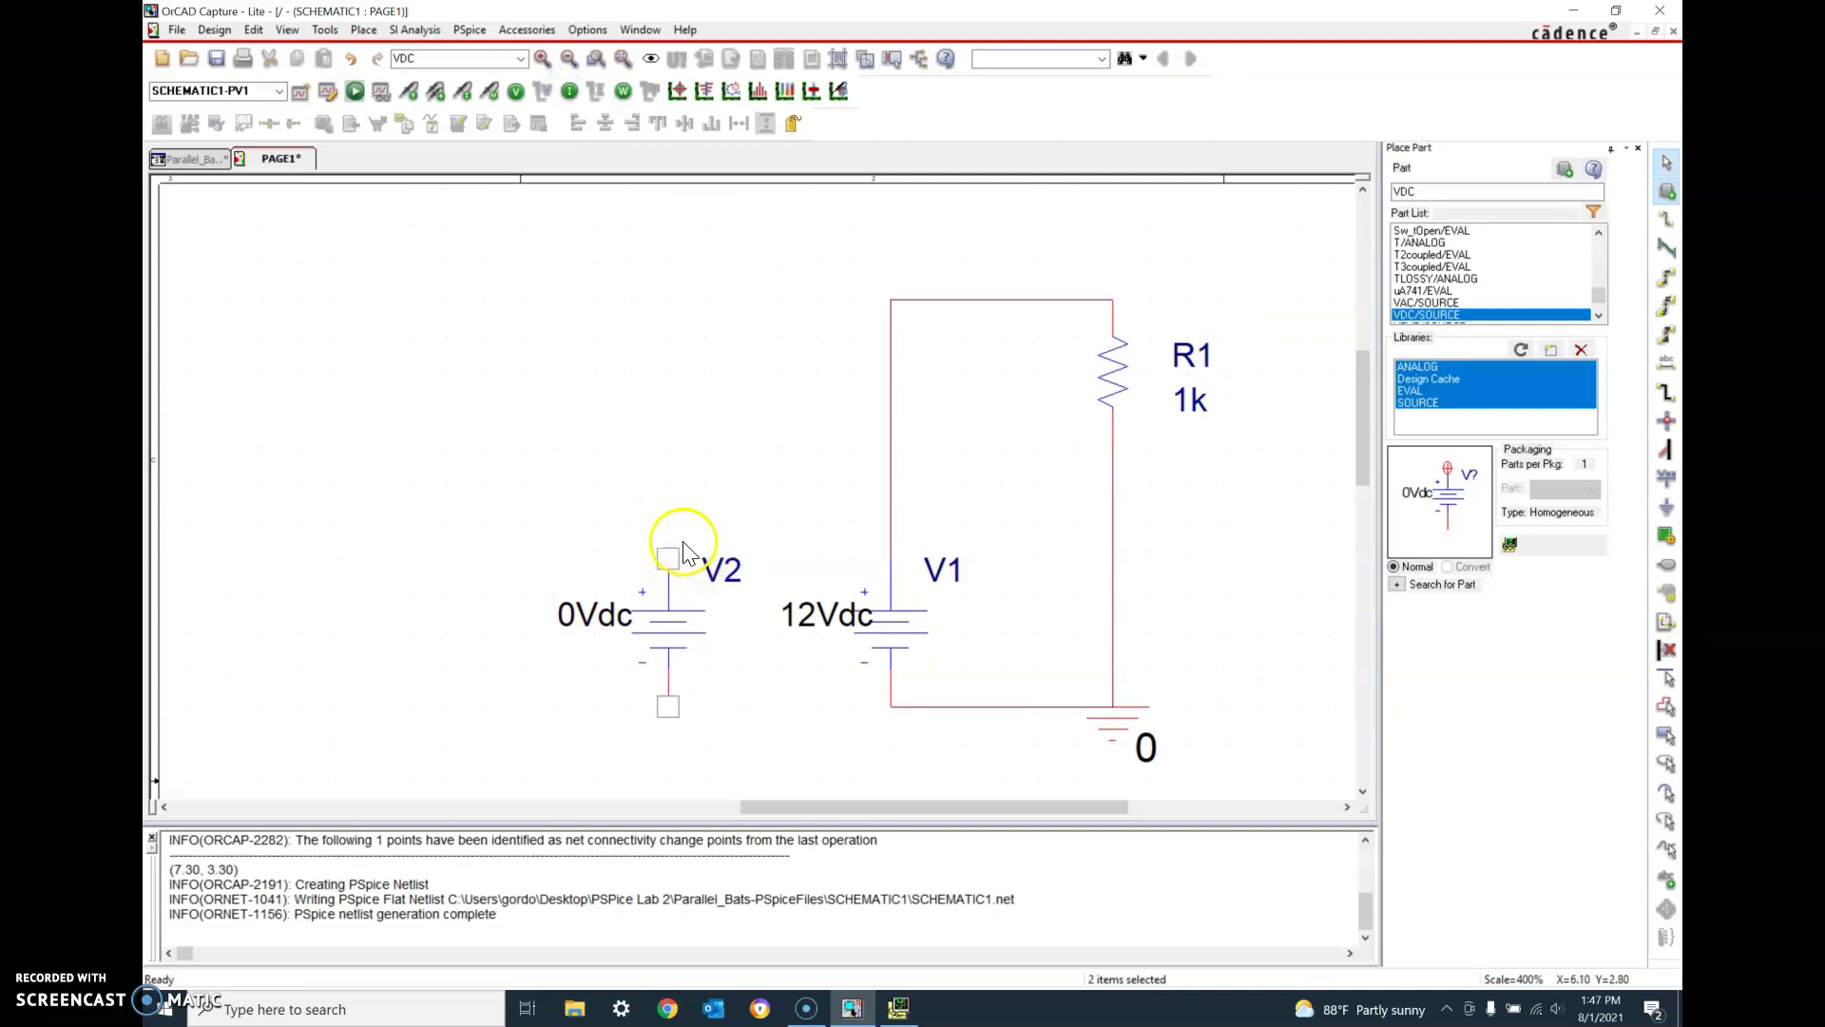
left_click(574, 616)
double_click(573, 616)
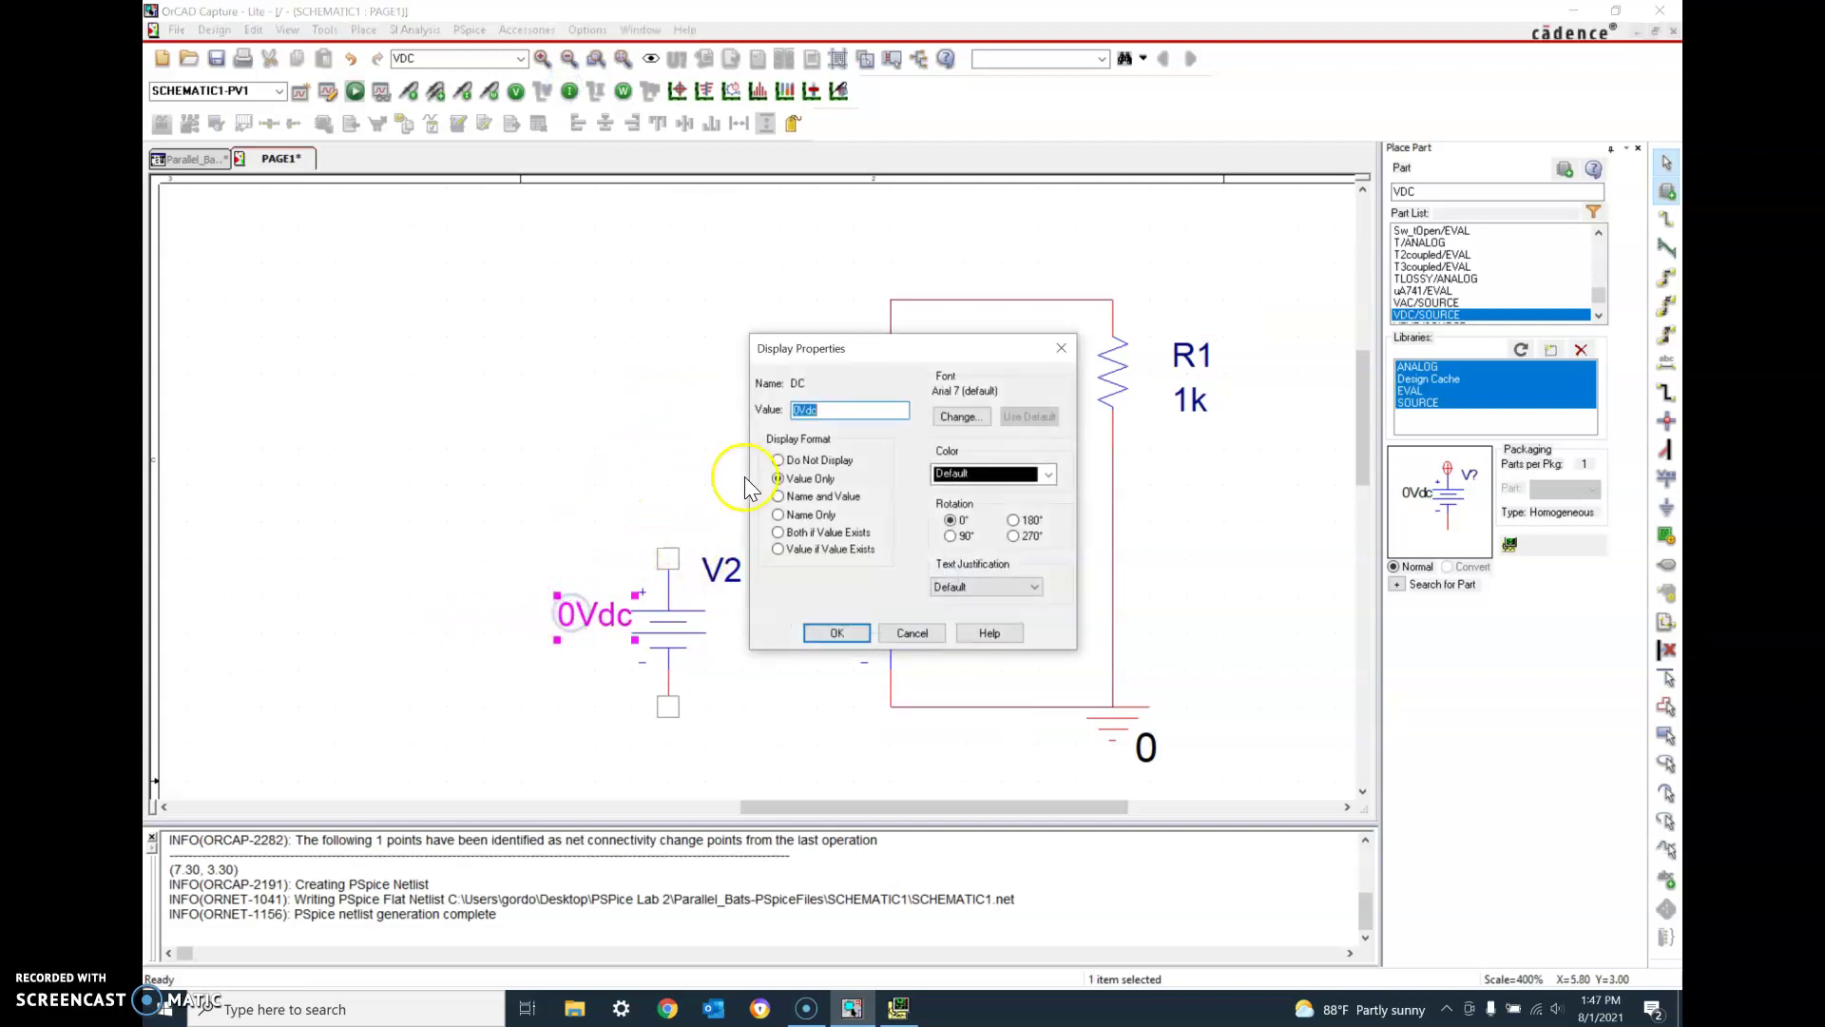
left_click(800, 409)
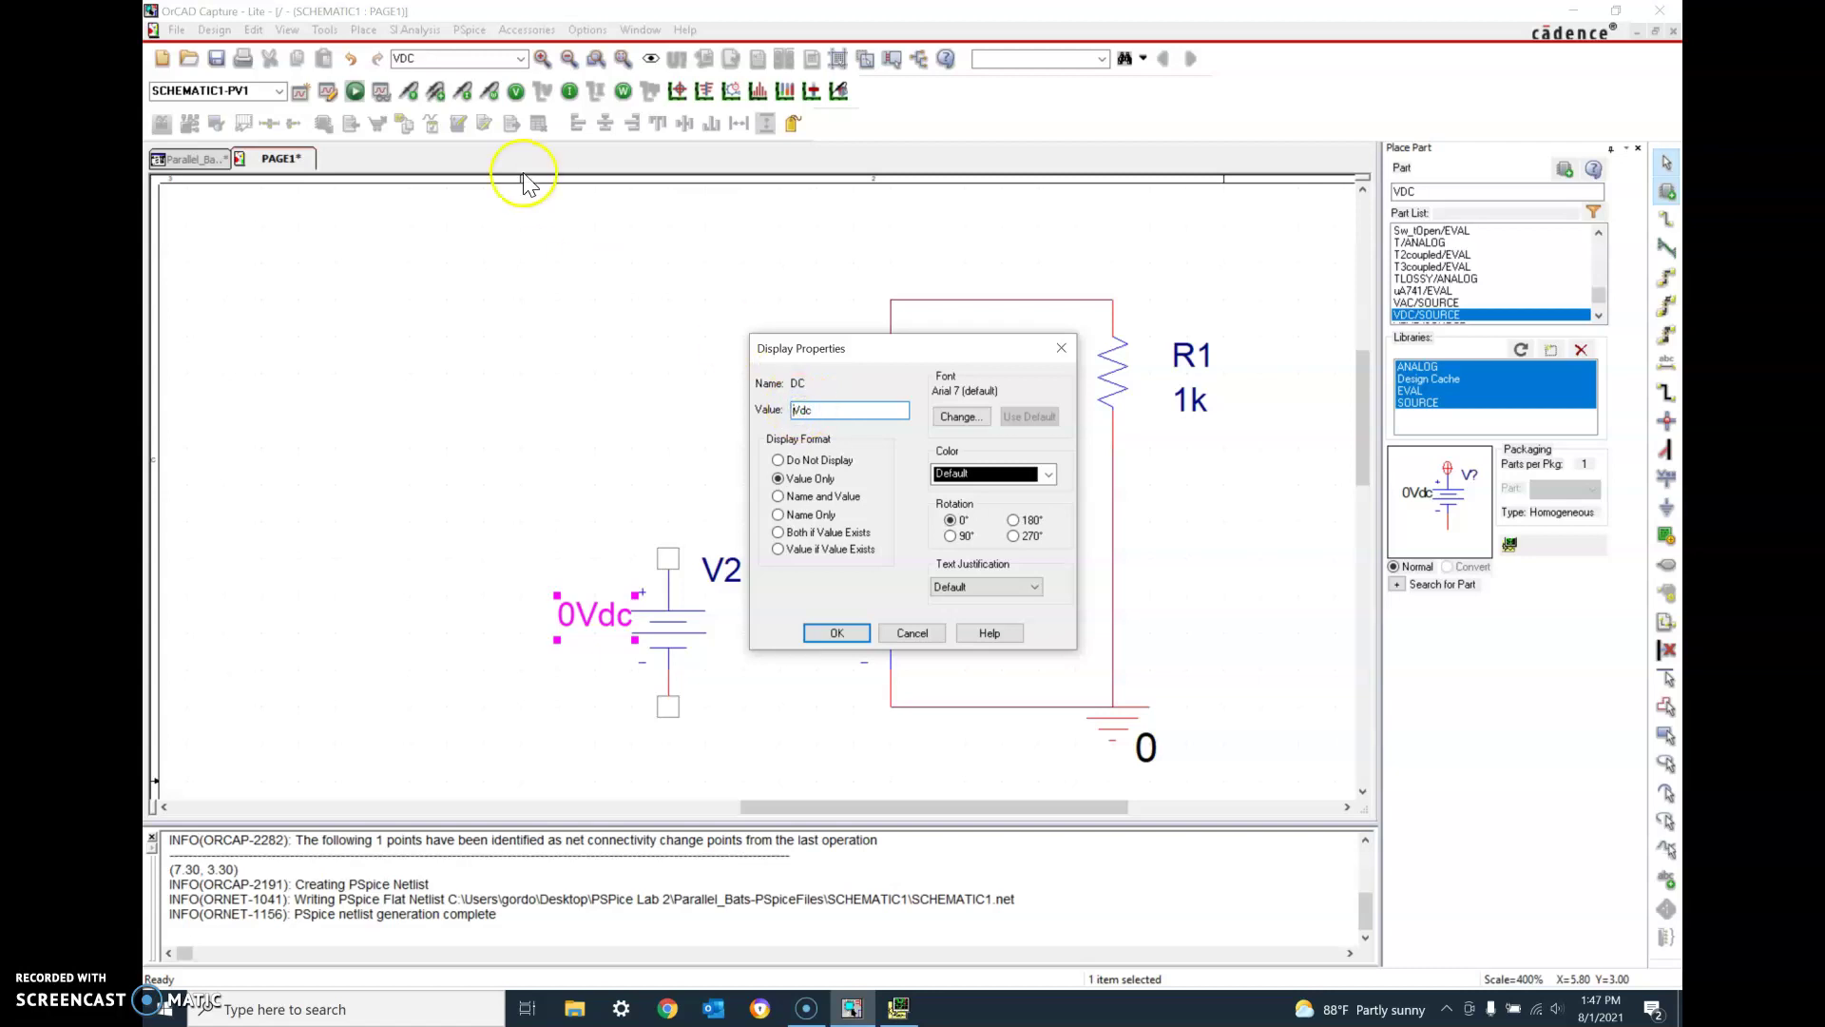
type("12")
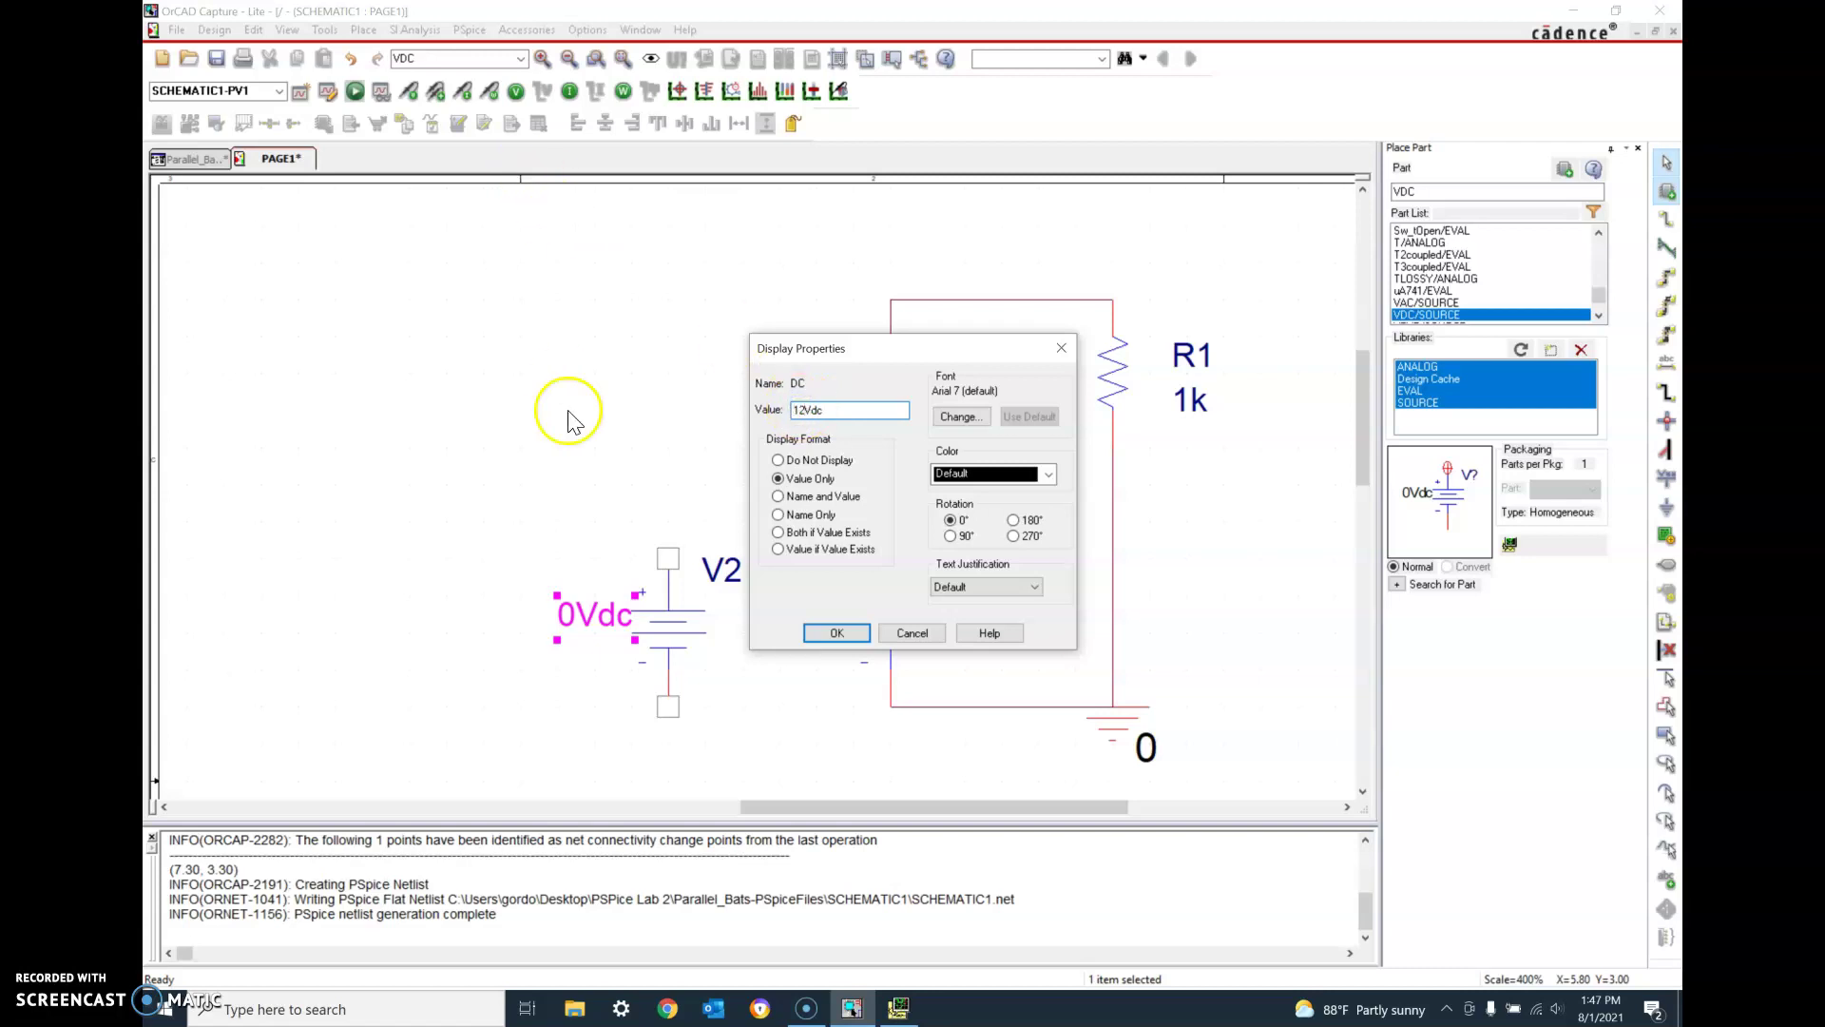
left_click(823, 635)
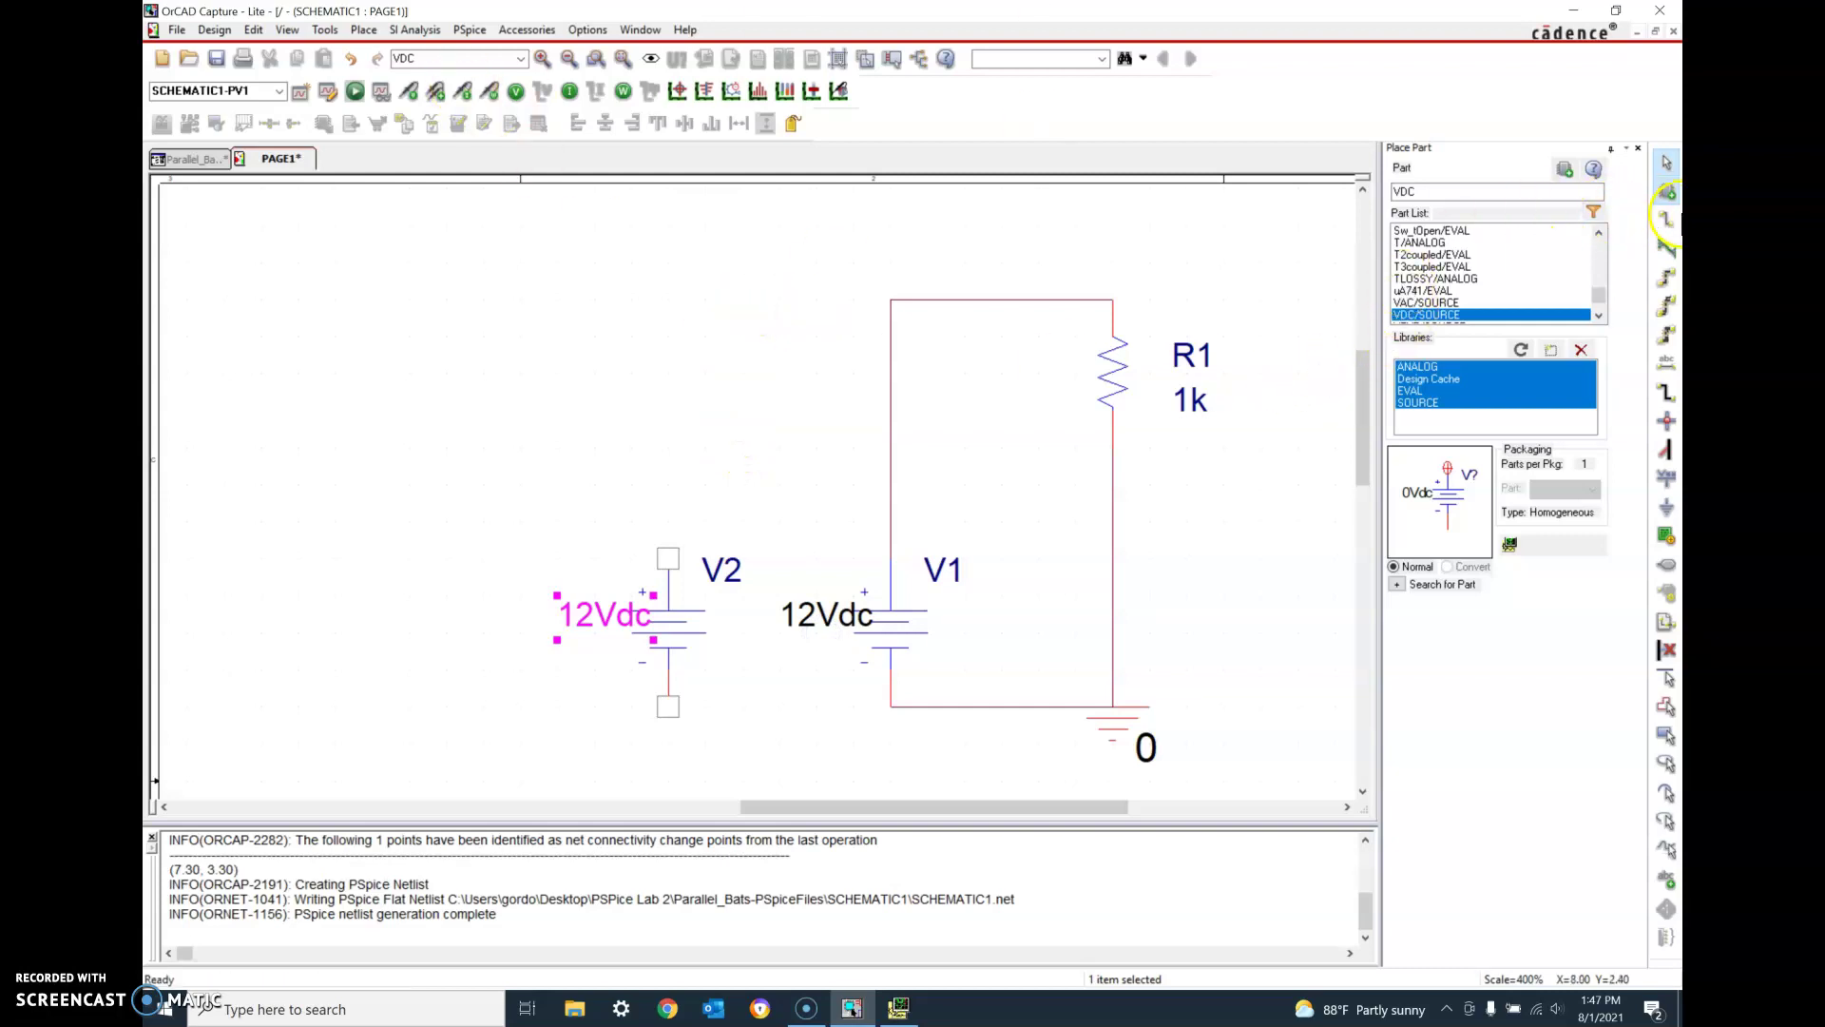
- Wire V2's top and bottom pins to V1 so they are in parallel
left_click(1663, 220)
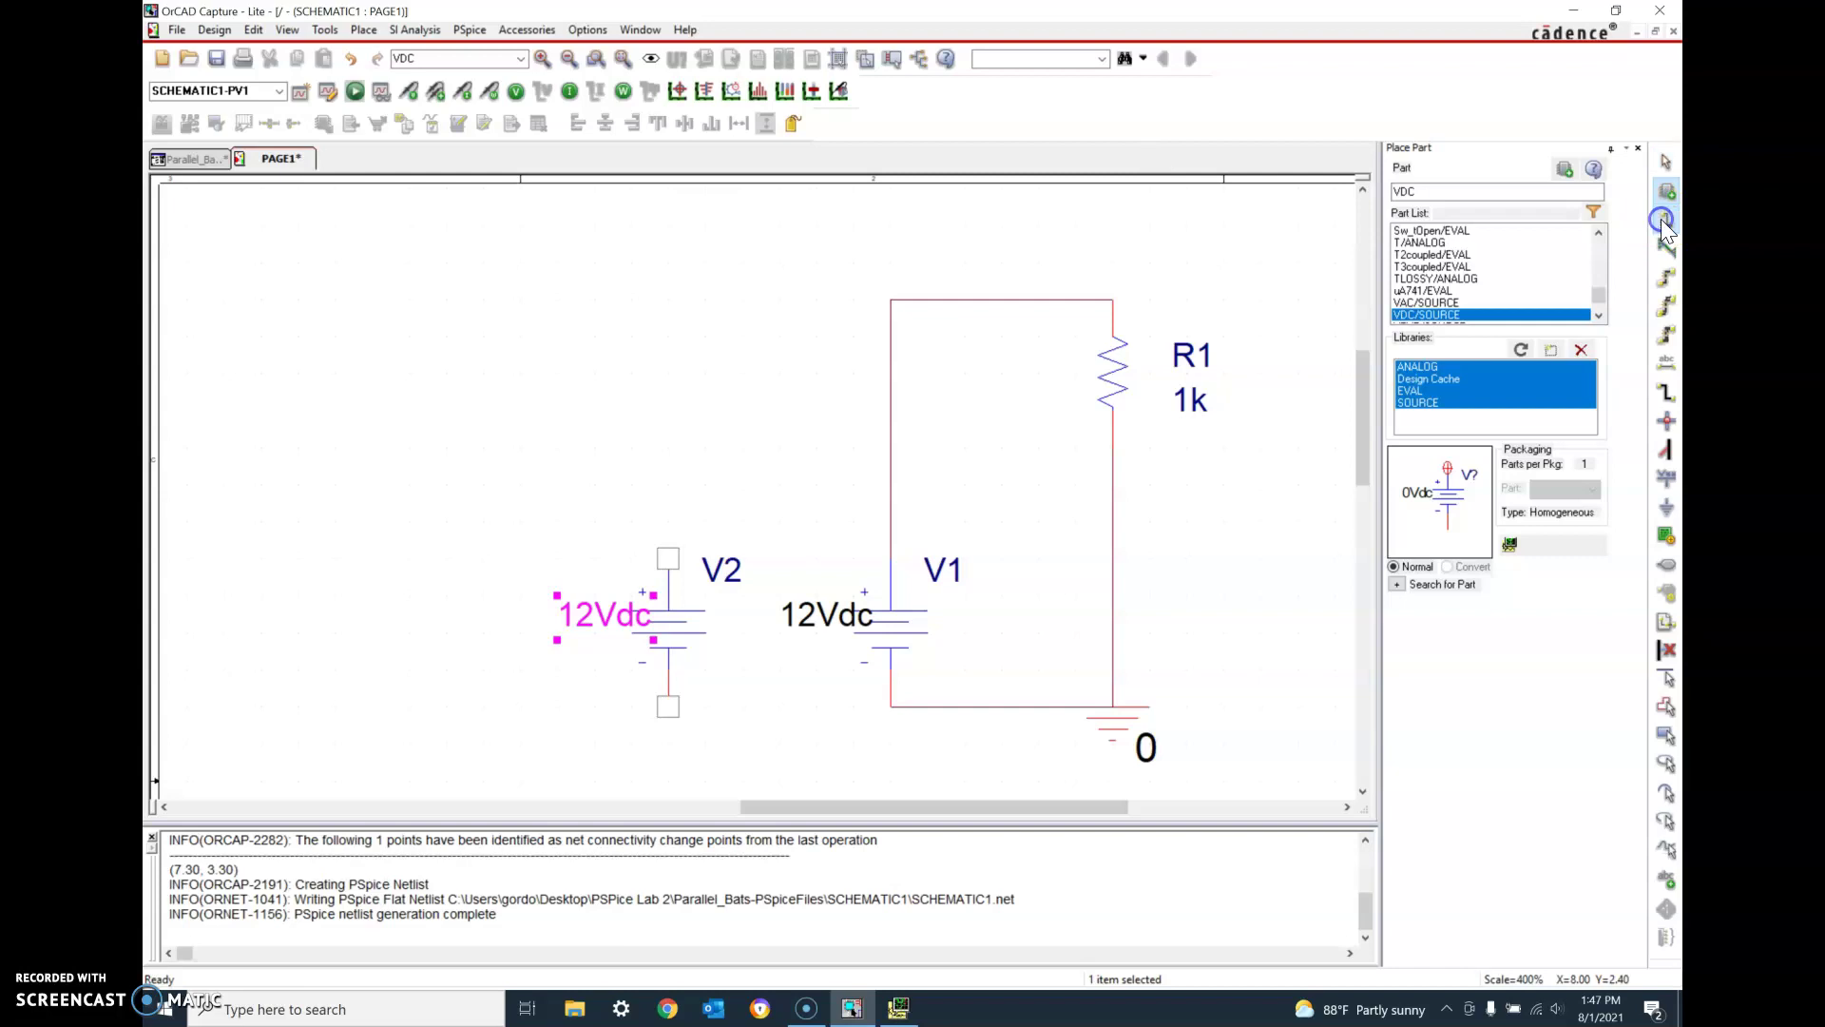
left_click(676, 706)
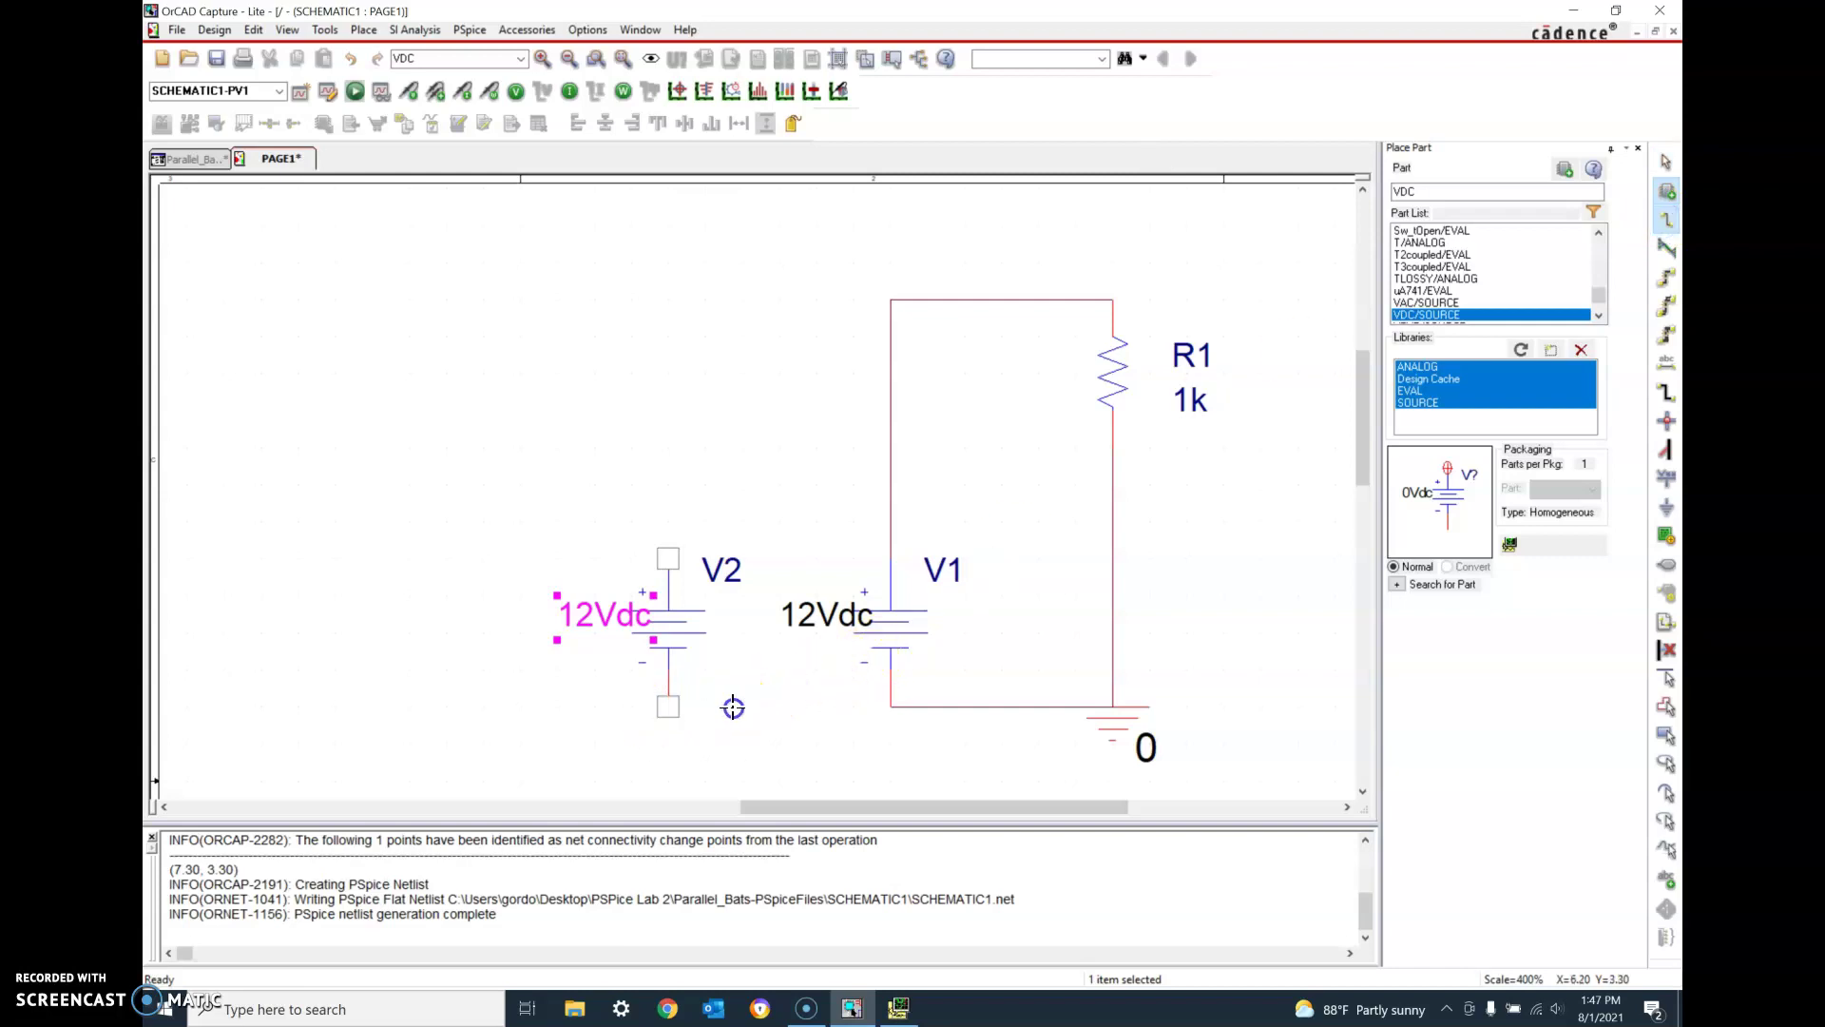
left_click(886, 706)
left_click(668, 554)
left_click(889, 300)
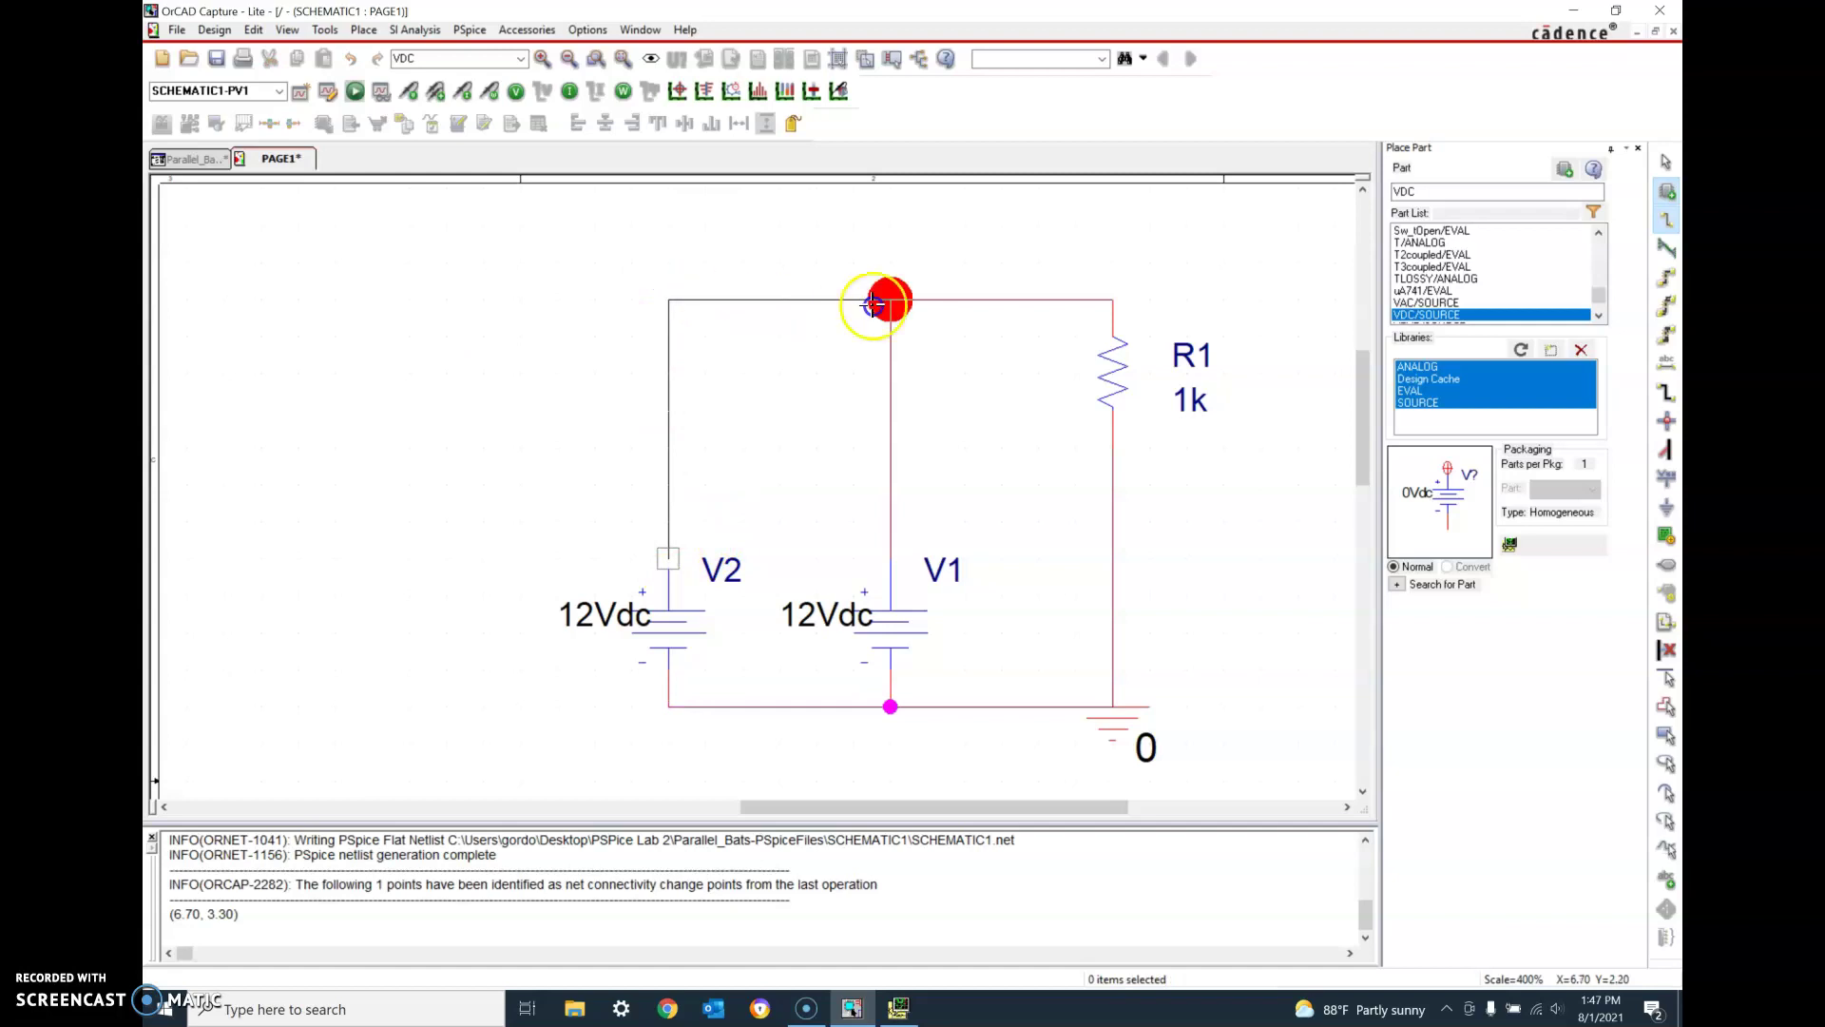
key("Escape")
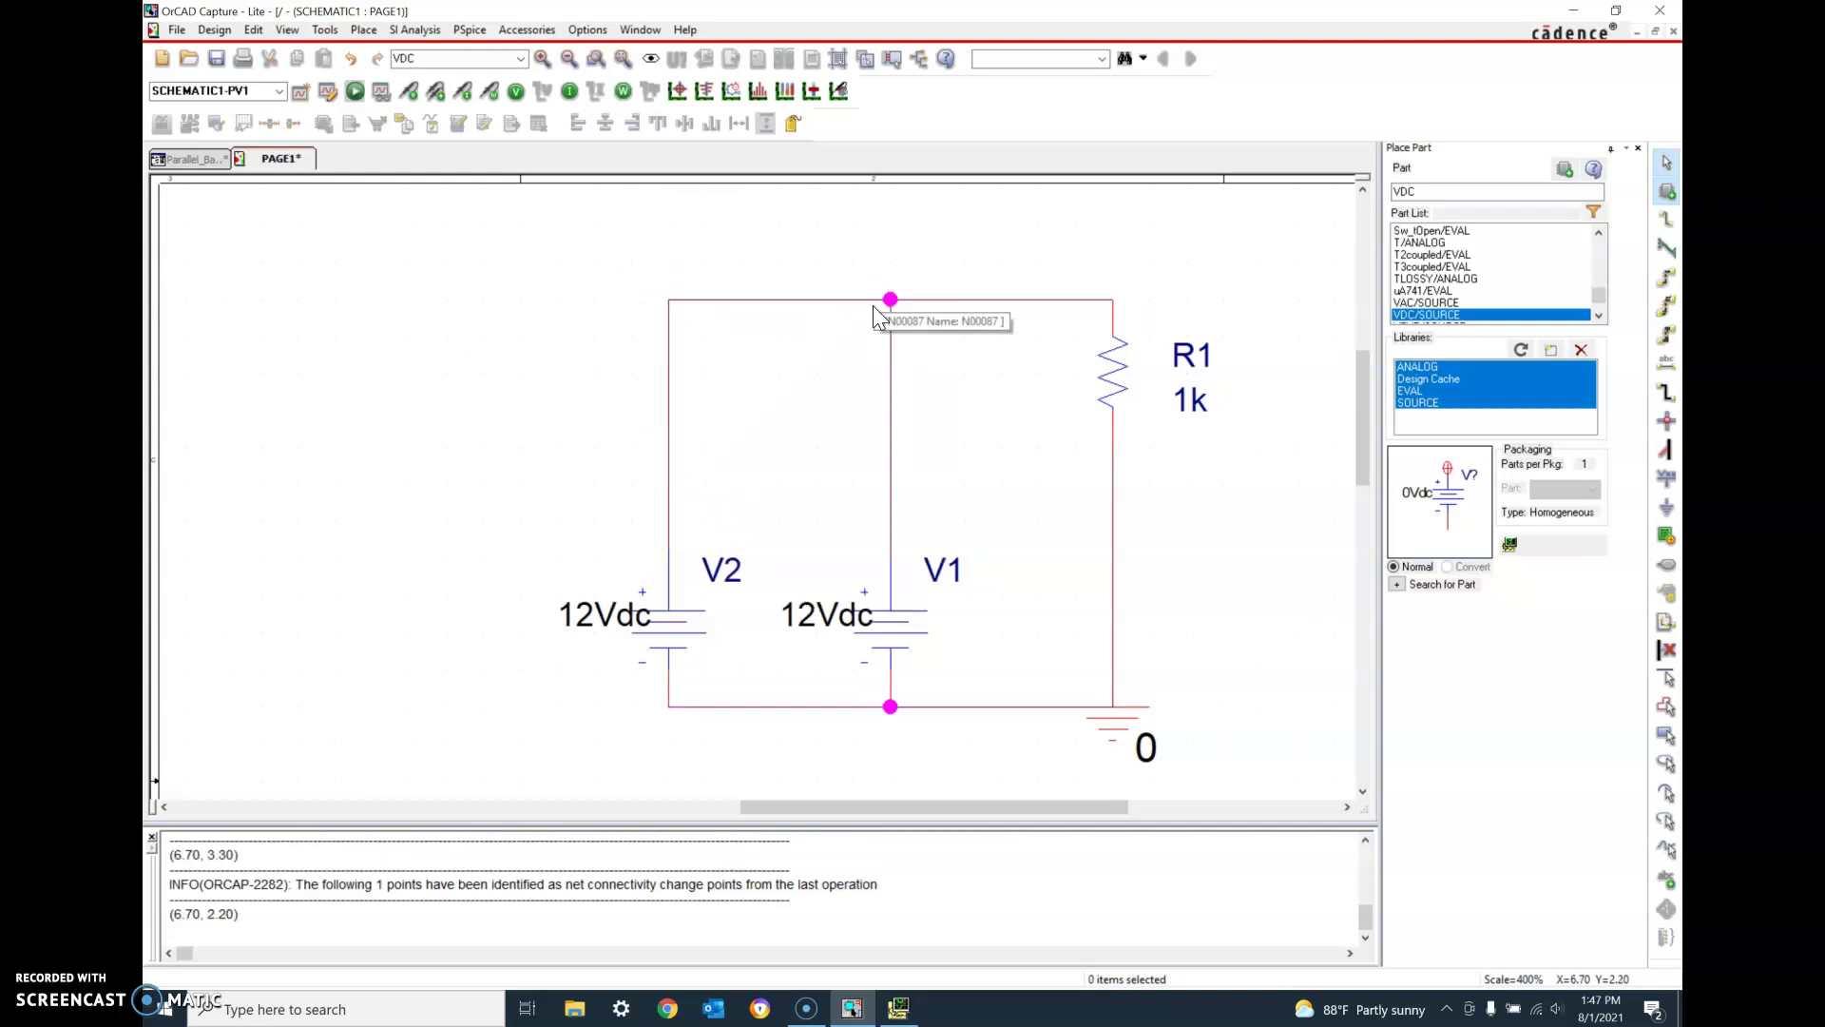
- Create the PV2 simulation profile, accepting the default settings
left_click(717, 209)
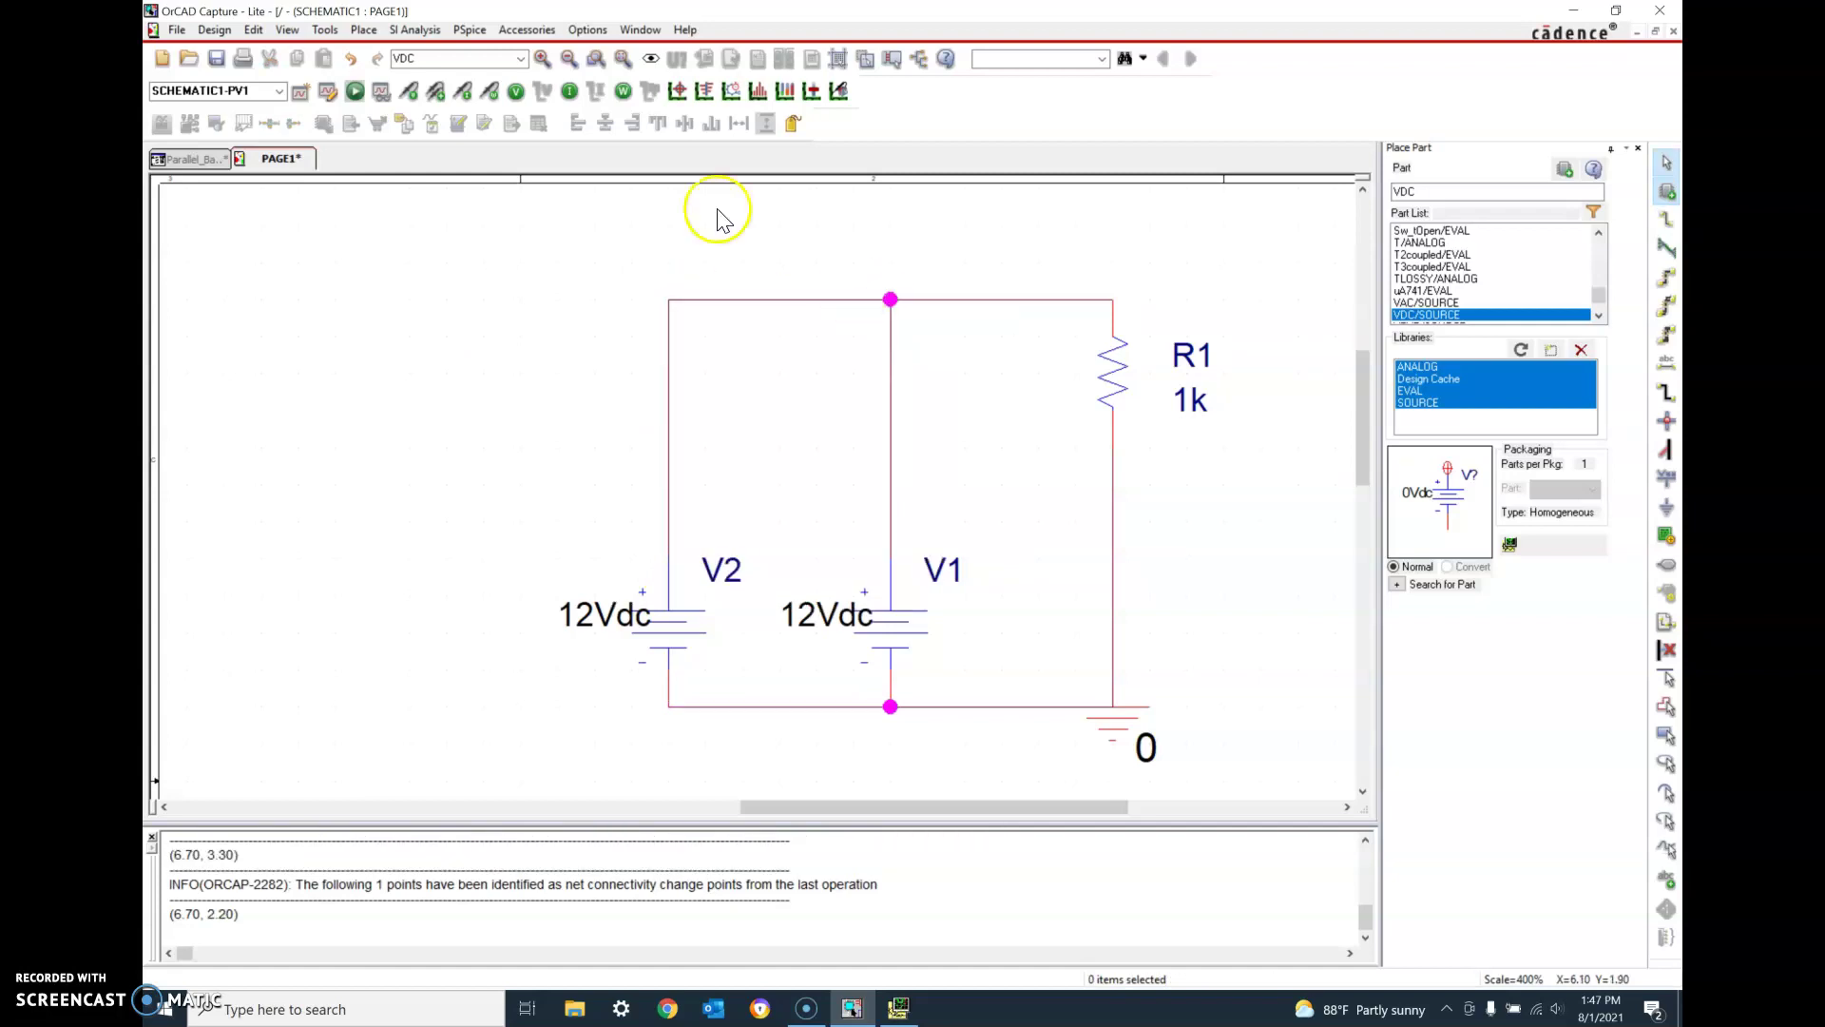
left_click(300, 92)
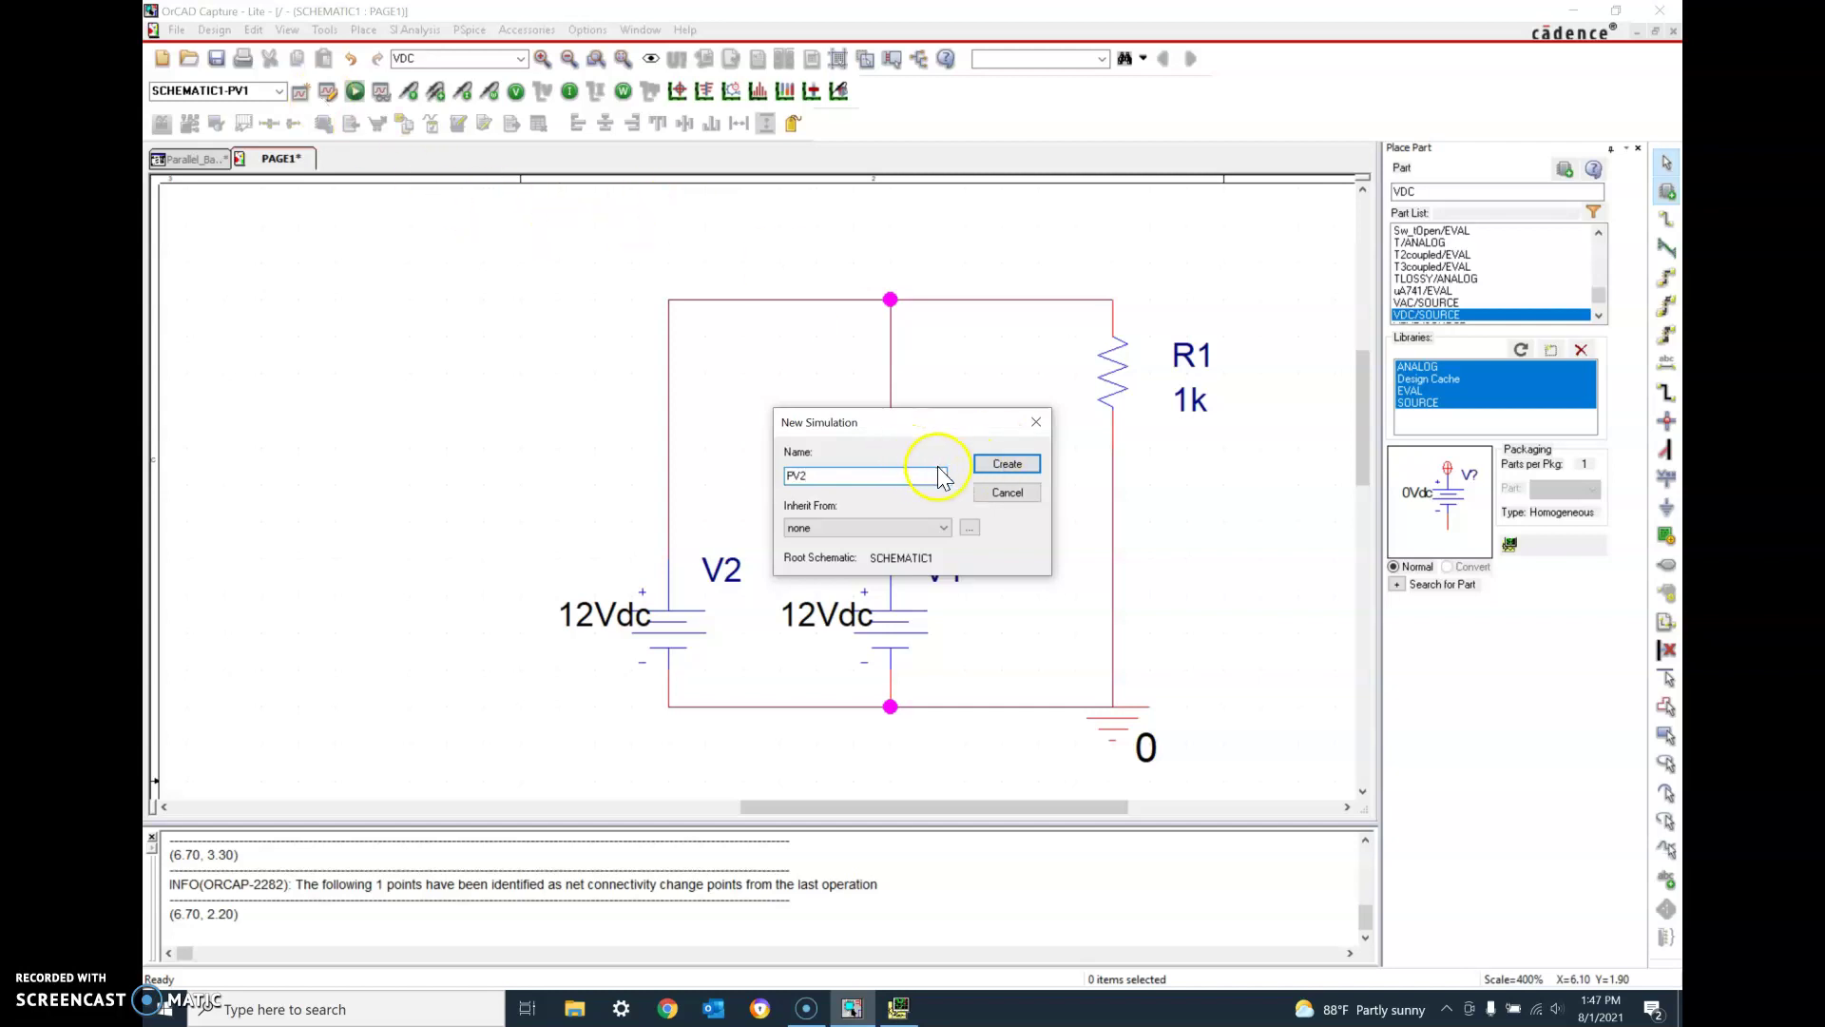
left_click(1009, 465)
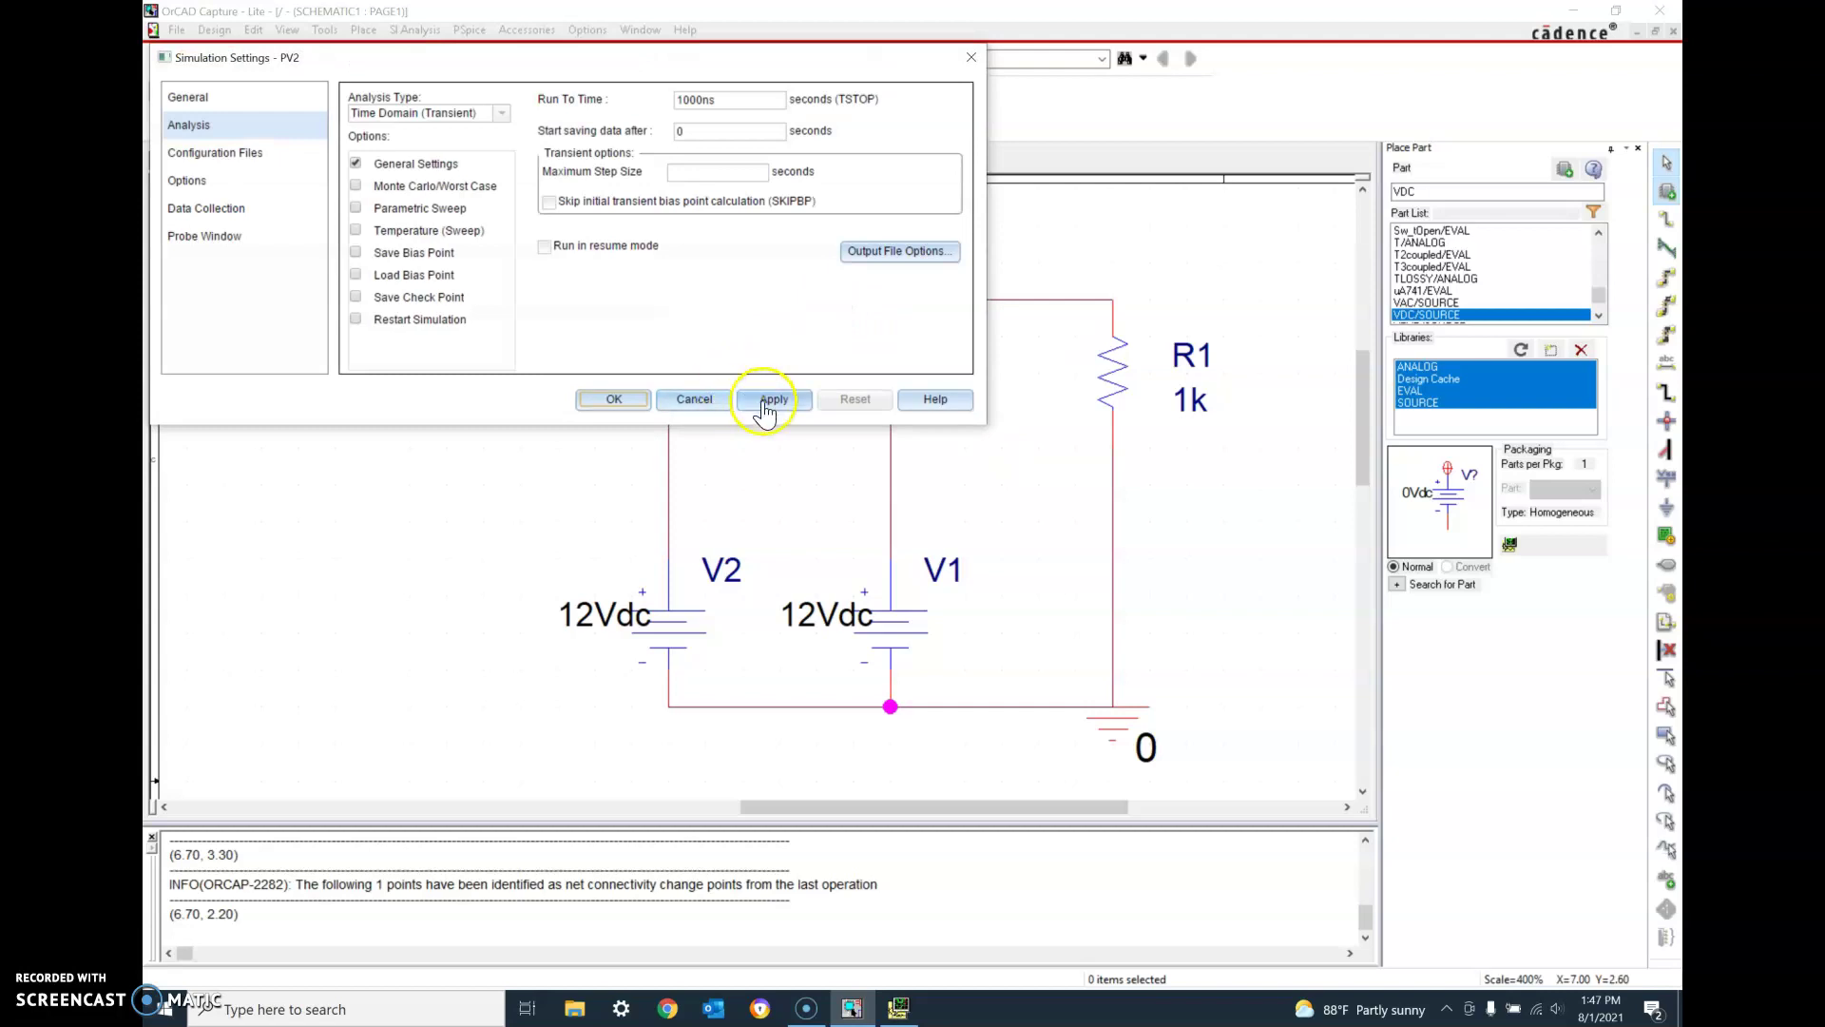
left_click(591, 415)
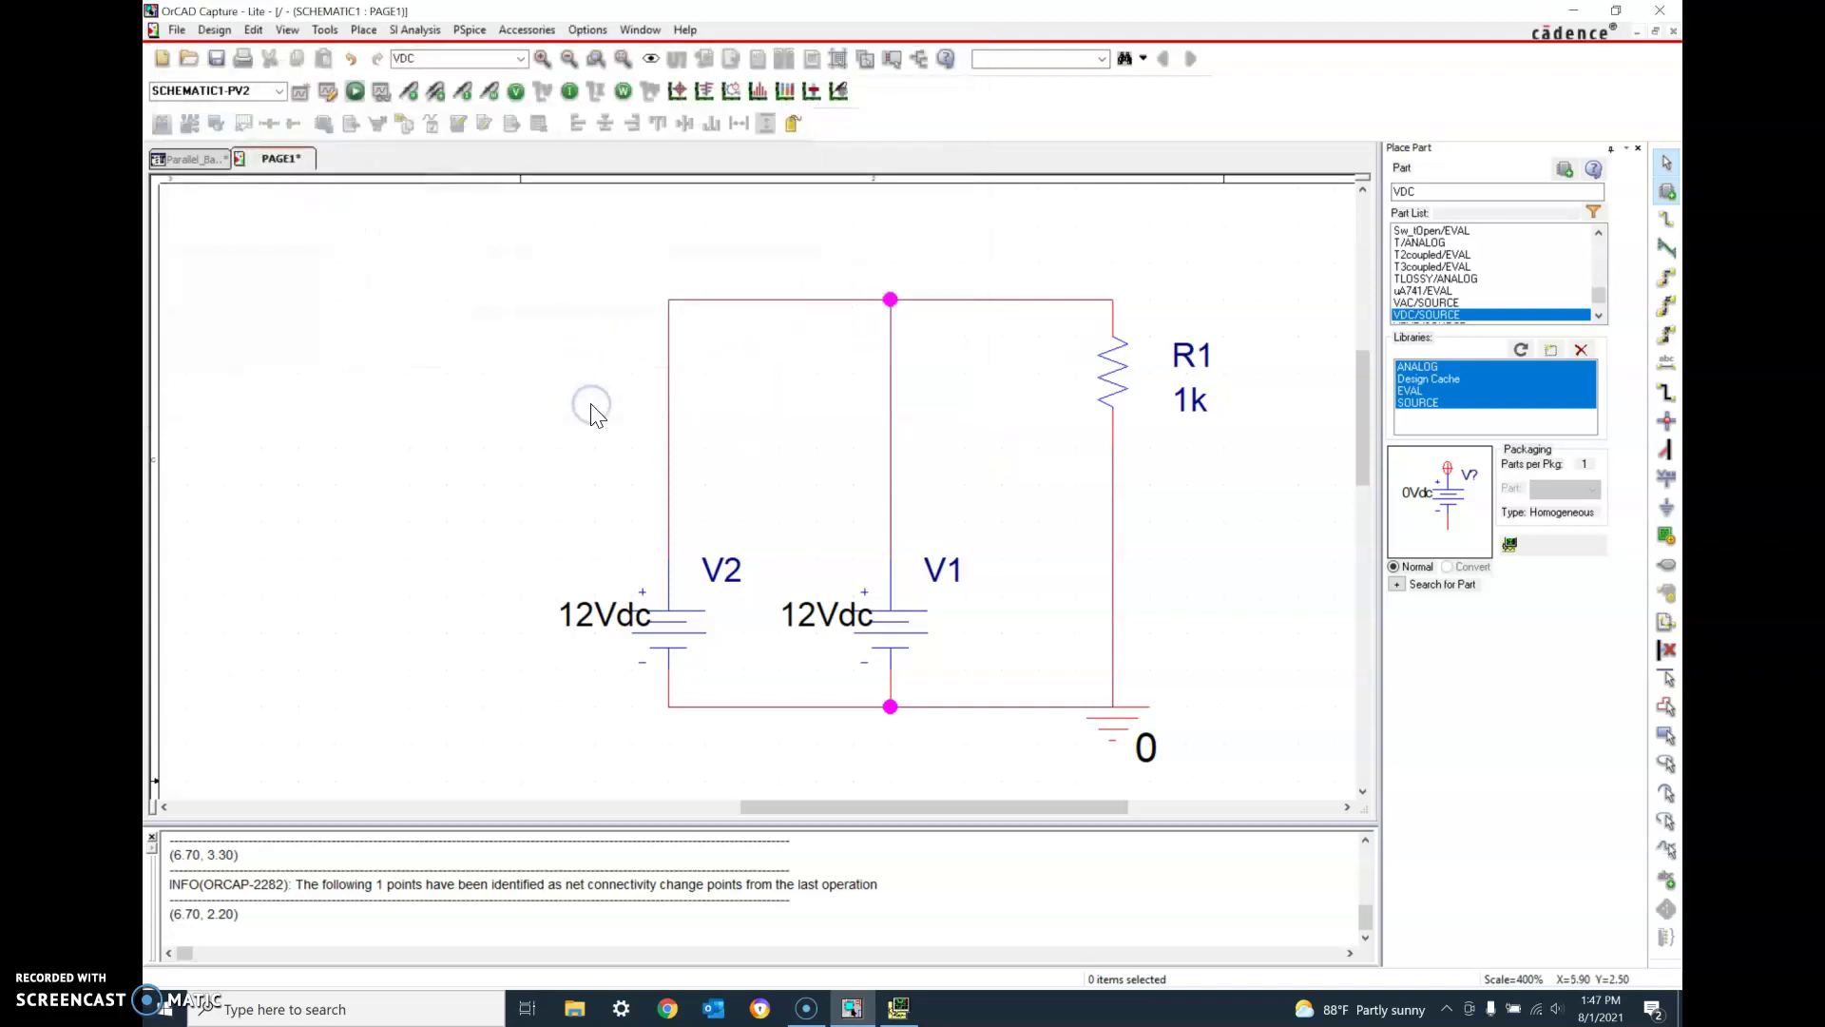
- Generate the PSpice netlist for the two-source parallel circuit
left_click(300, 91)
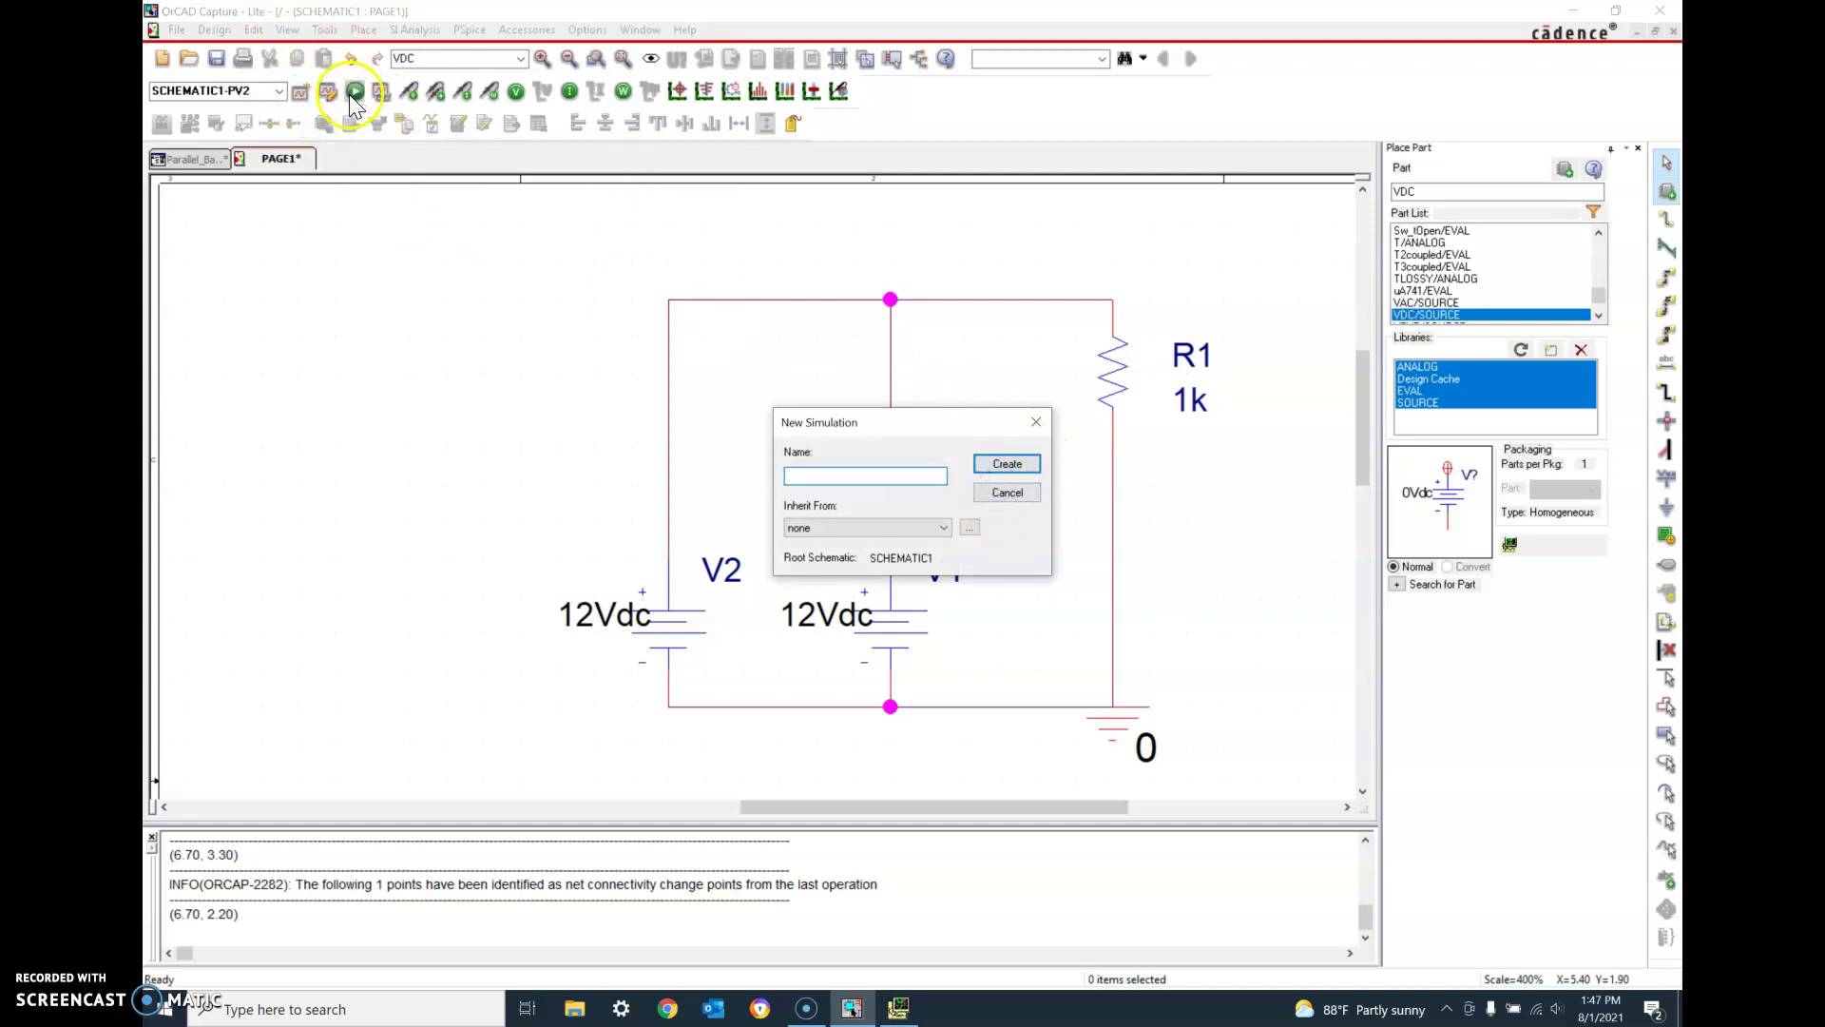
left_click(1006, 492)
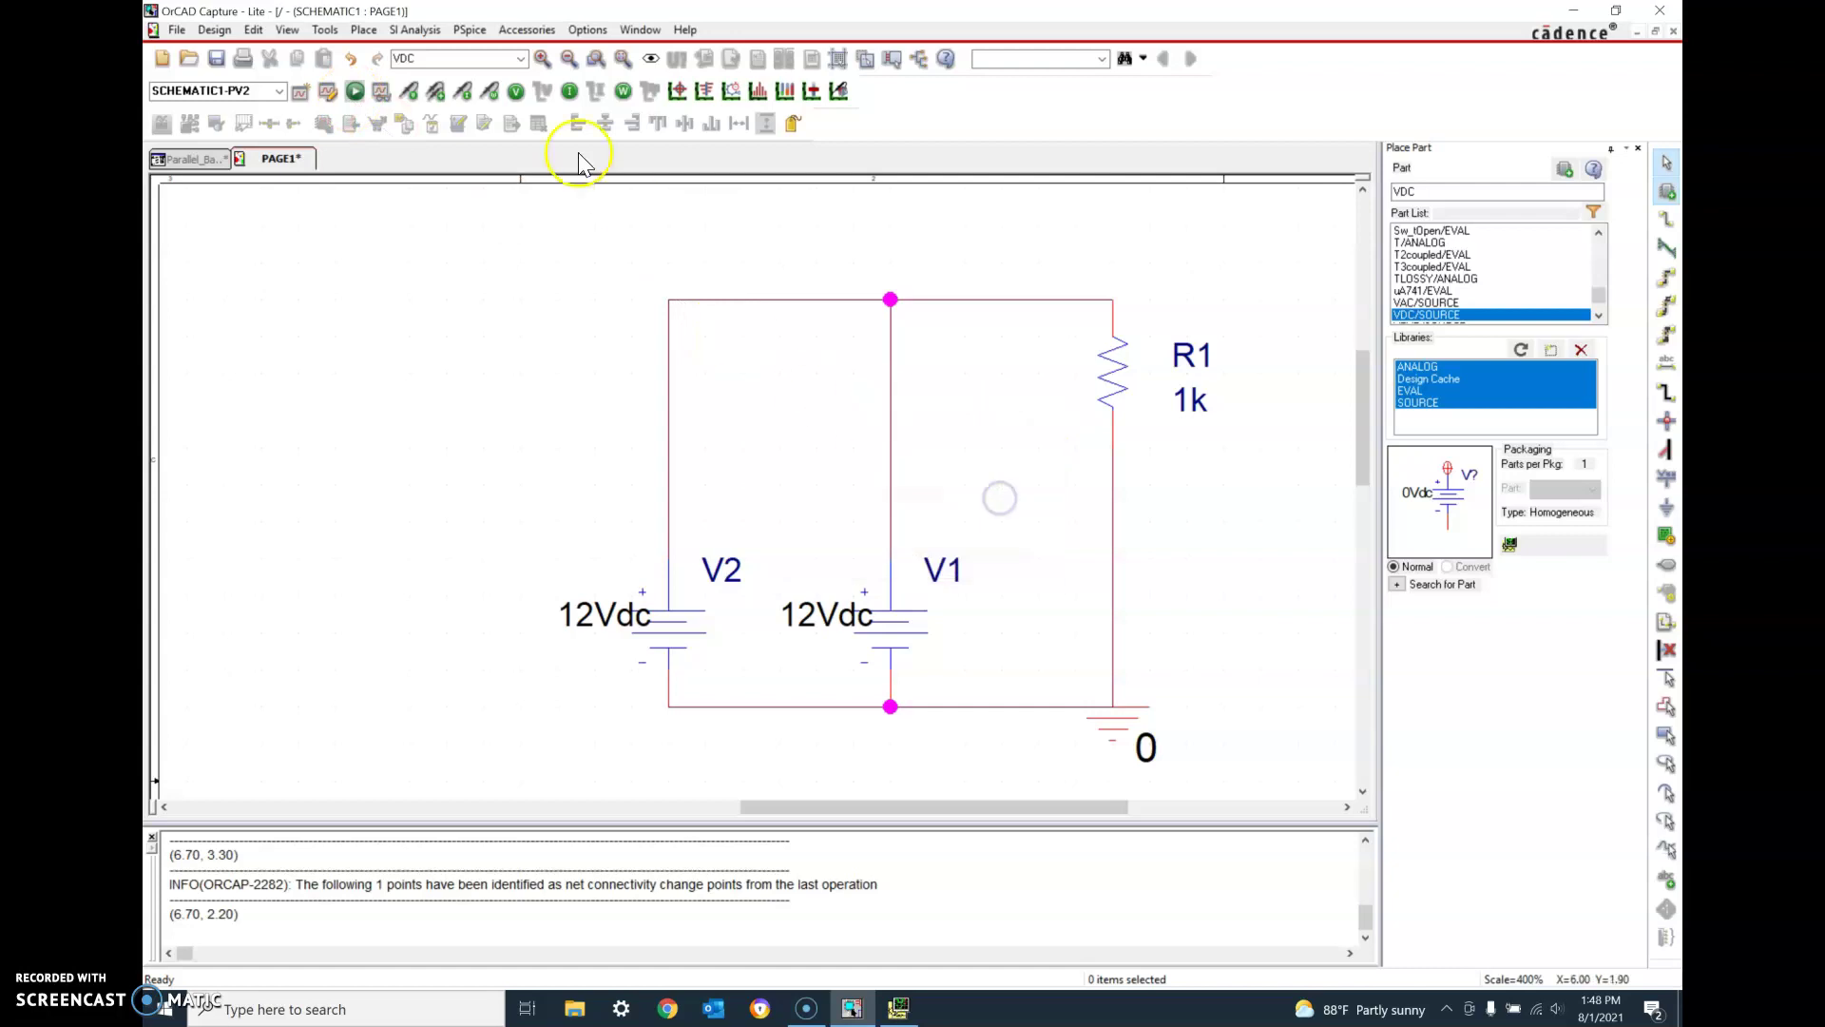
left_click(355, 91)
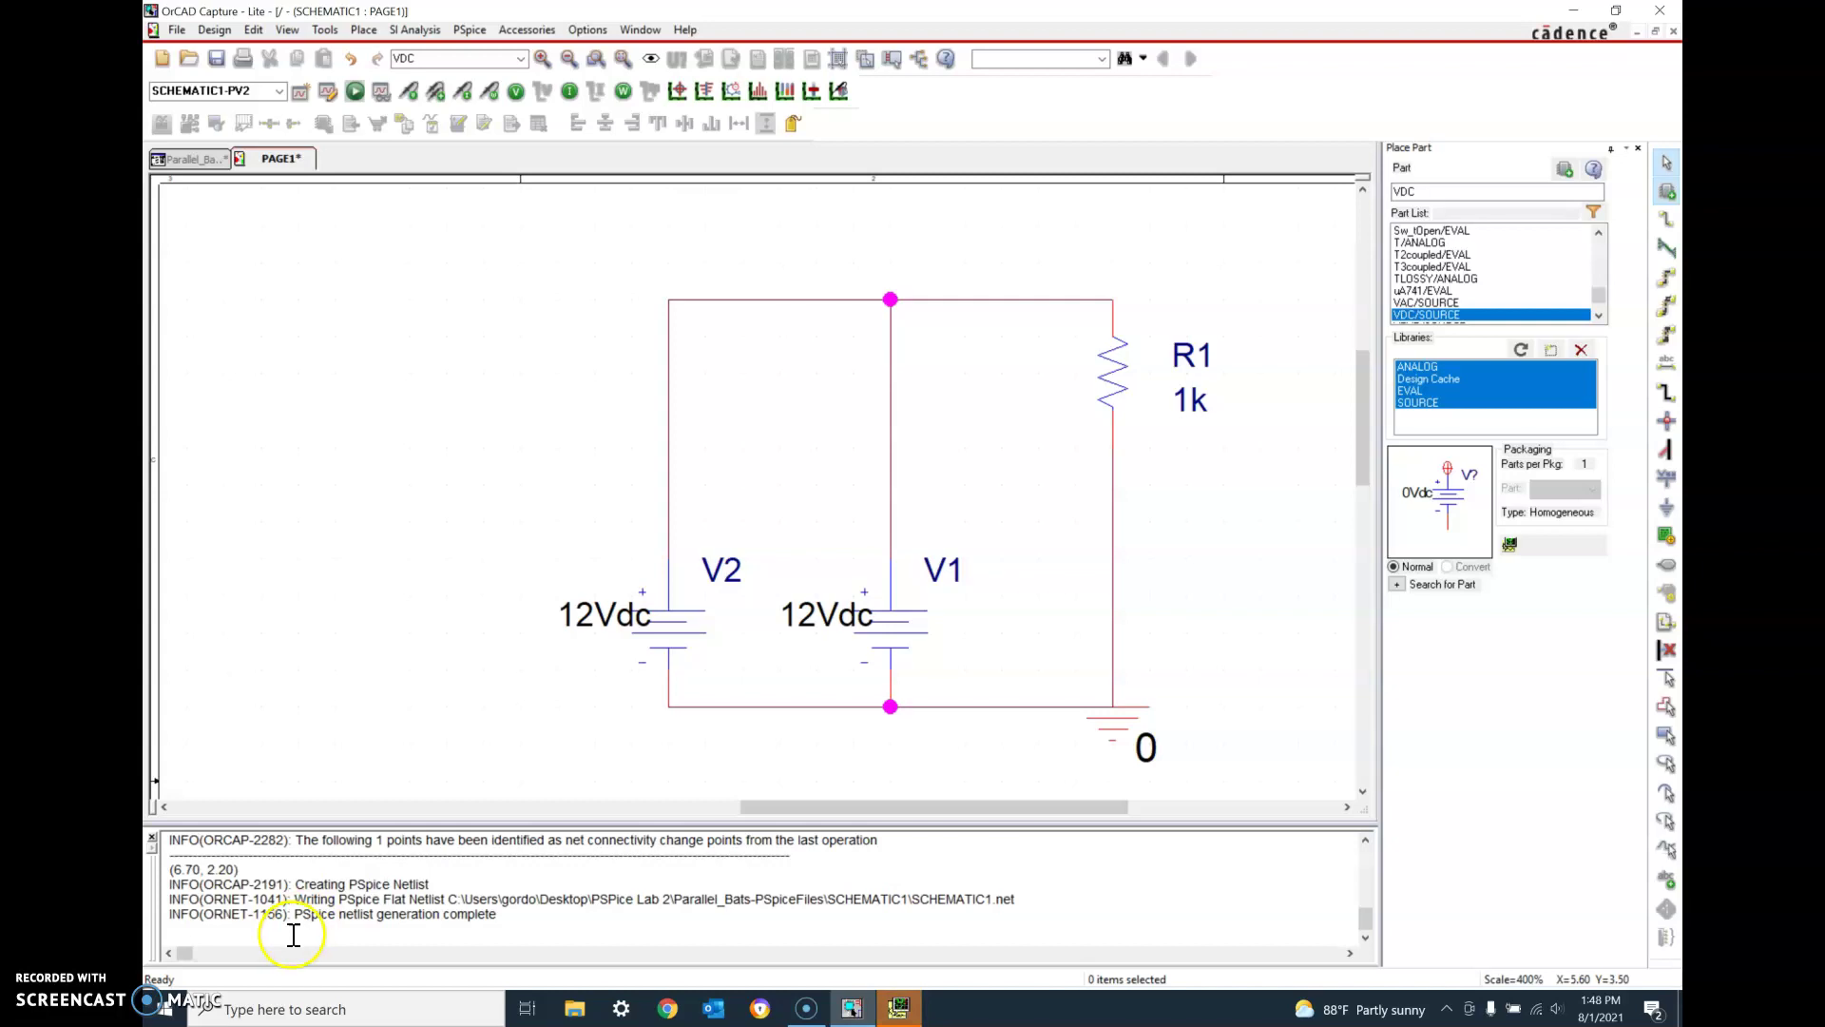
left_click(413, 935)
left_click(900, 1009)
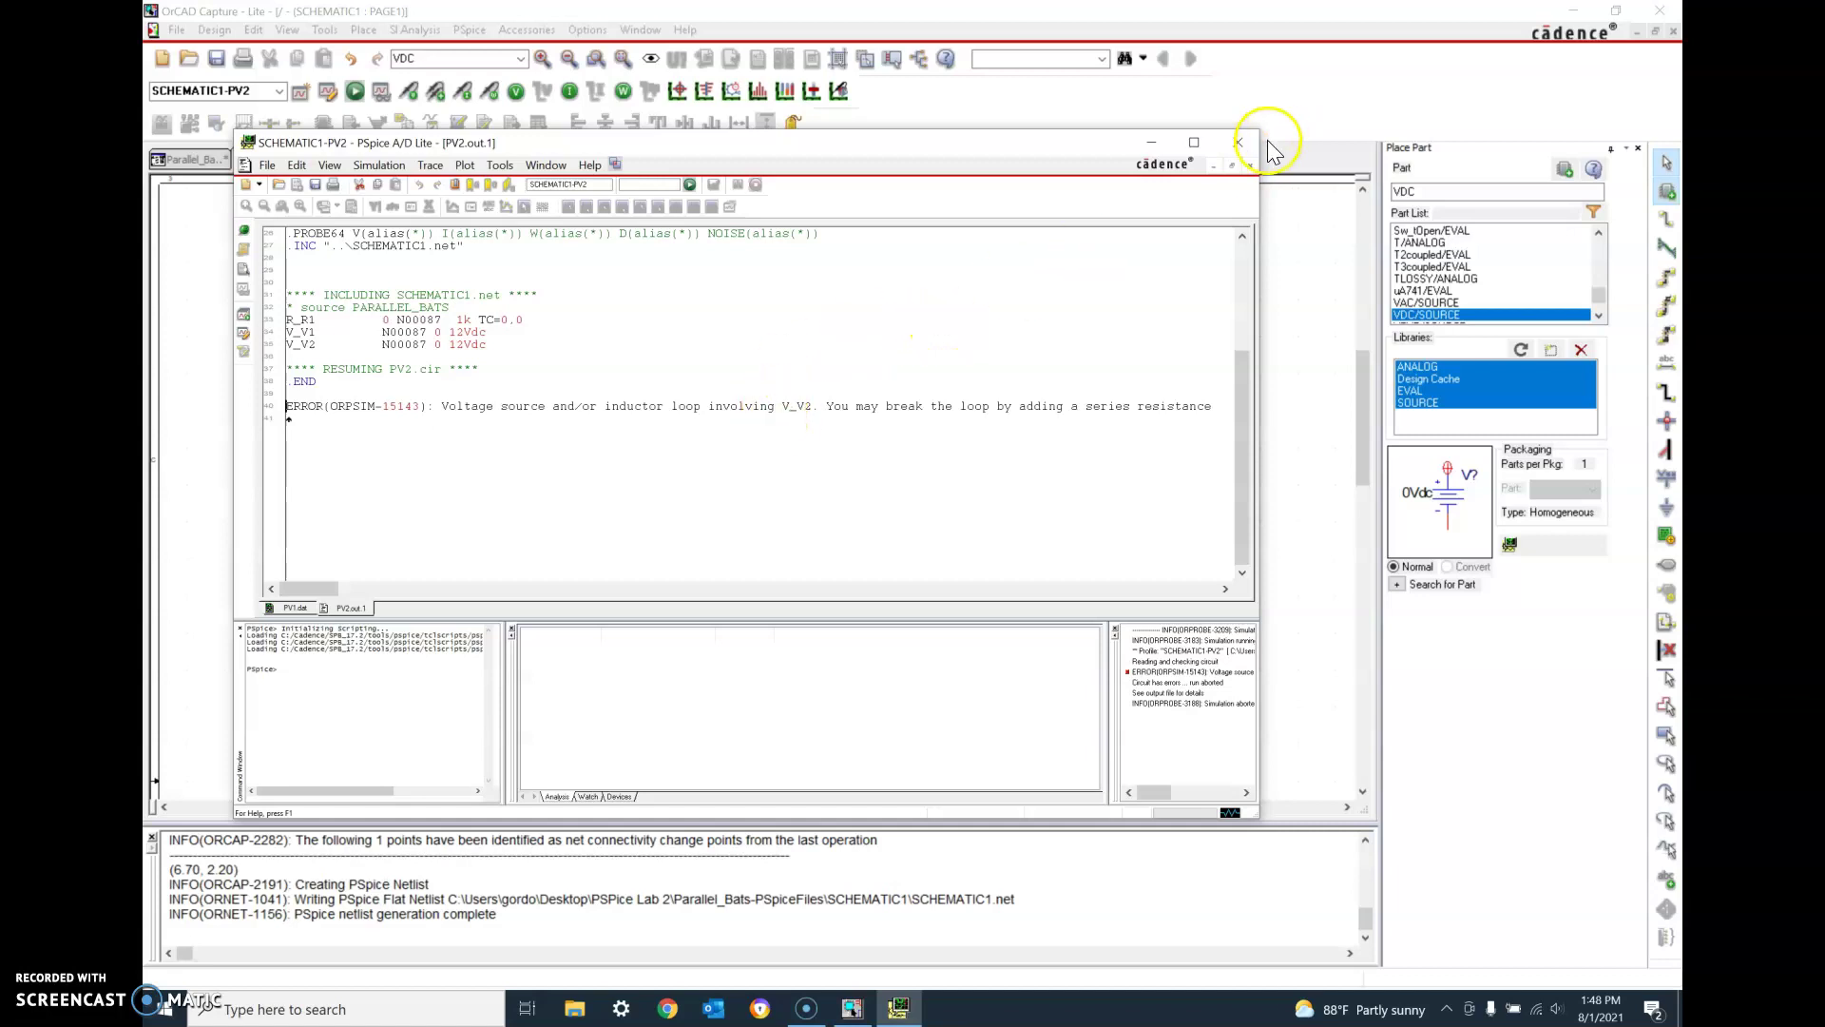
left_click(1332, 359)
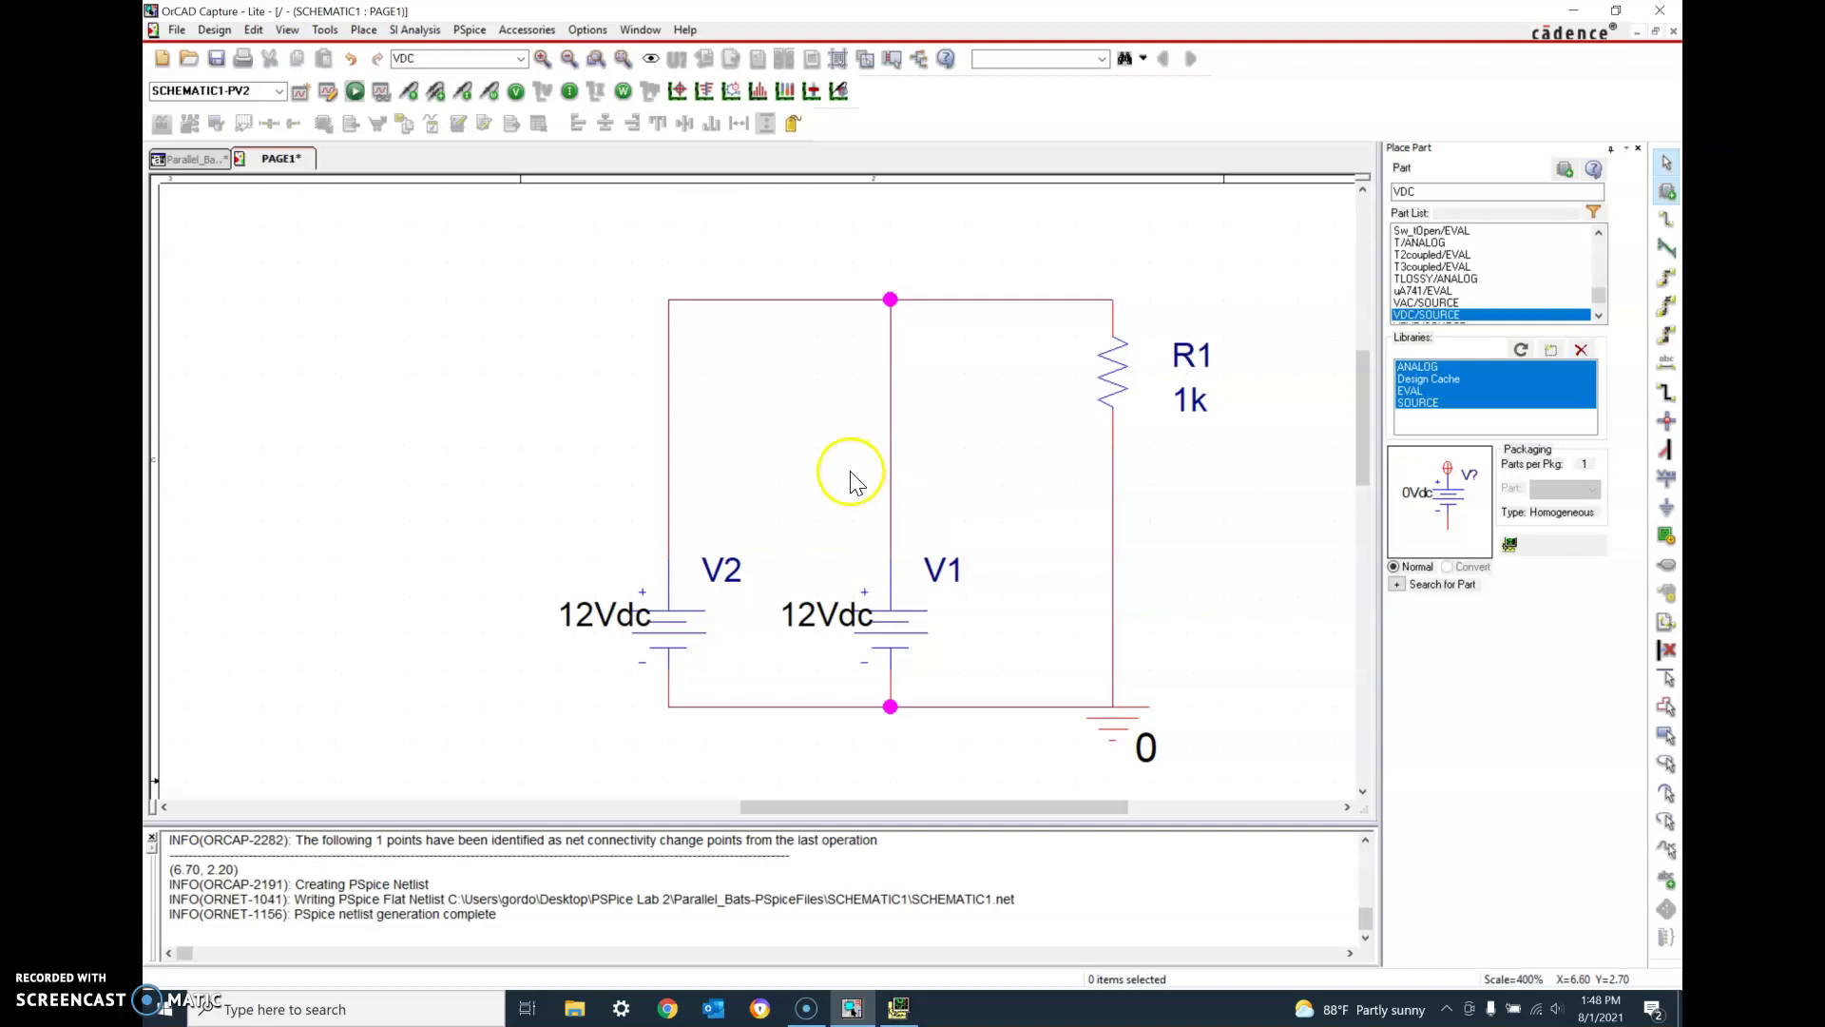
- Replace V1's top wire with a vertical R/ANALOG resistor placed directly above V1
left_click(890, 437)
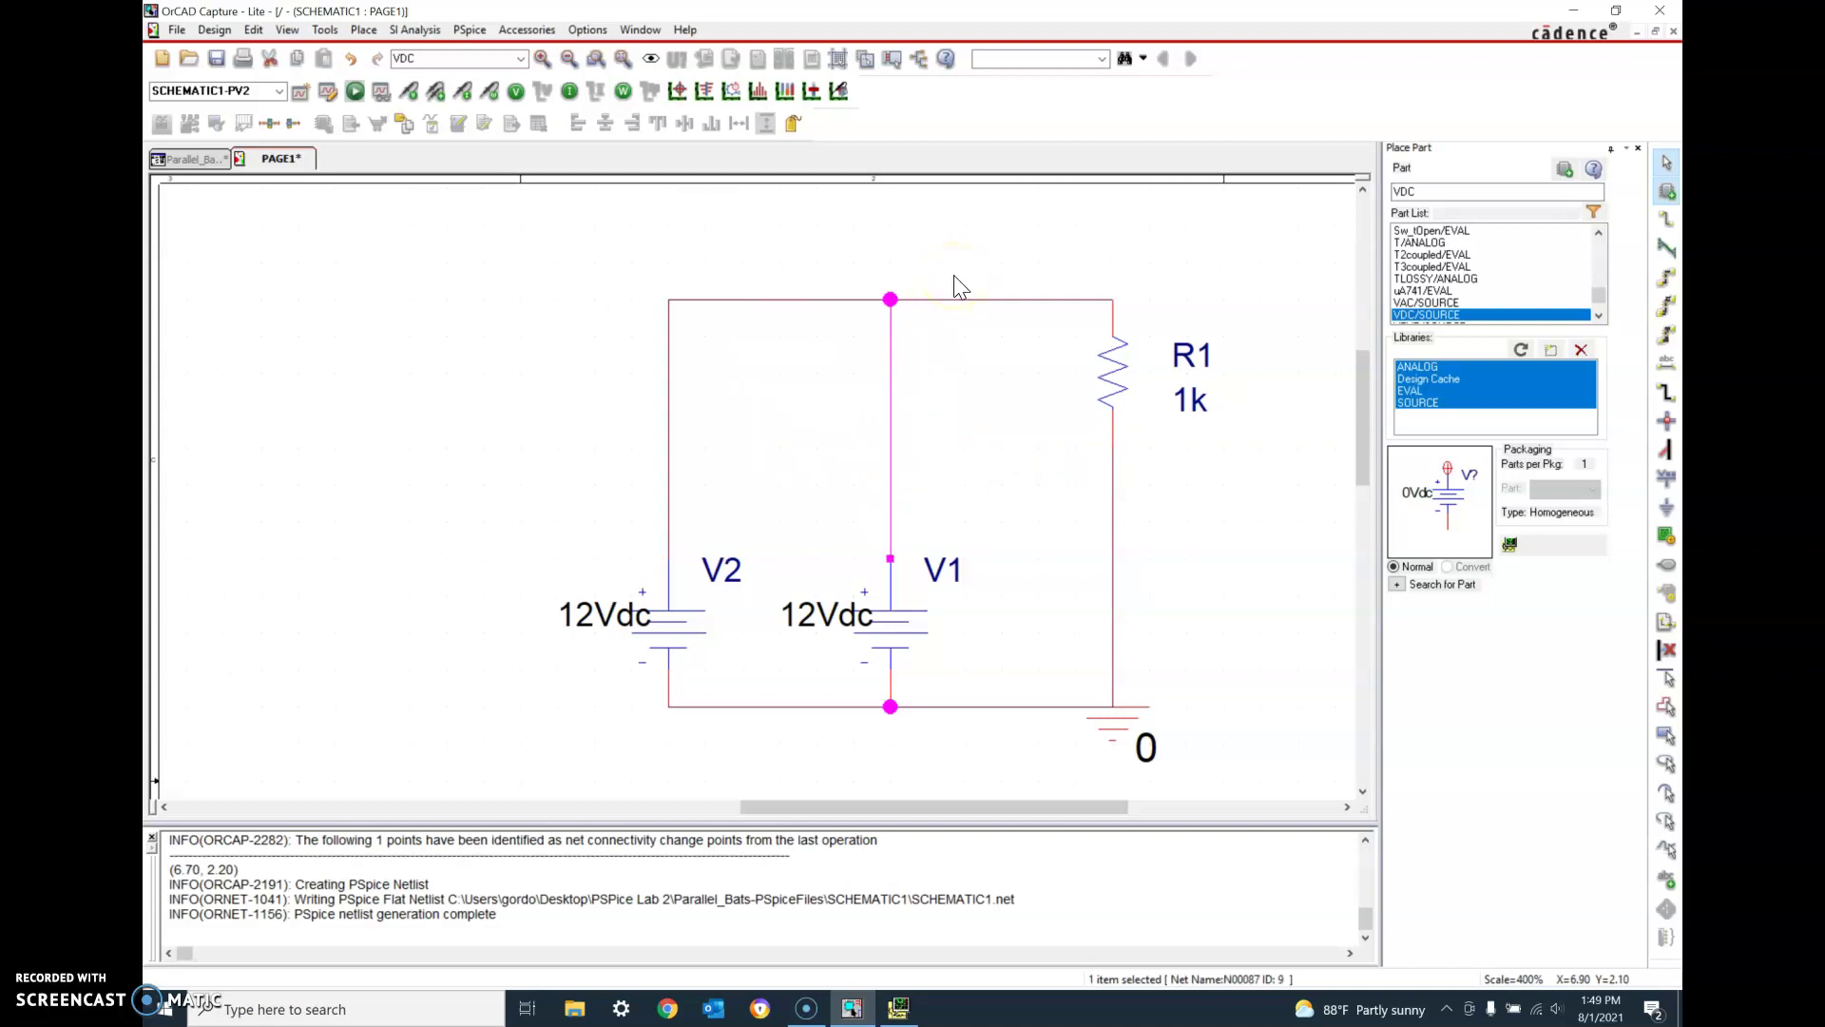
key("Delete")
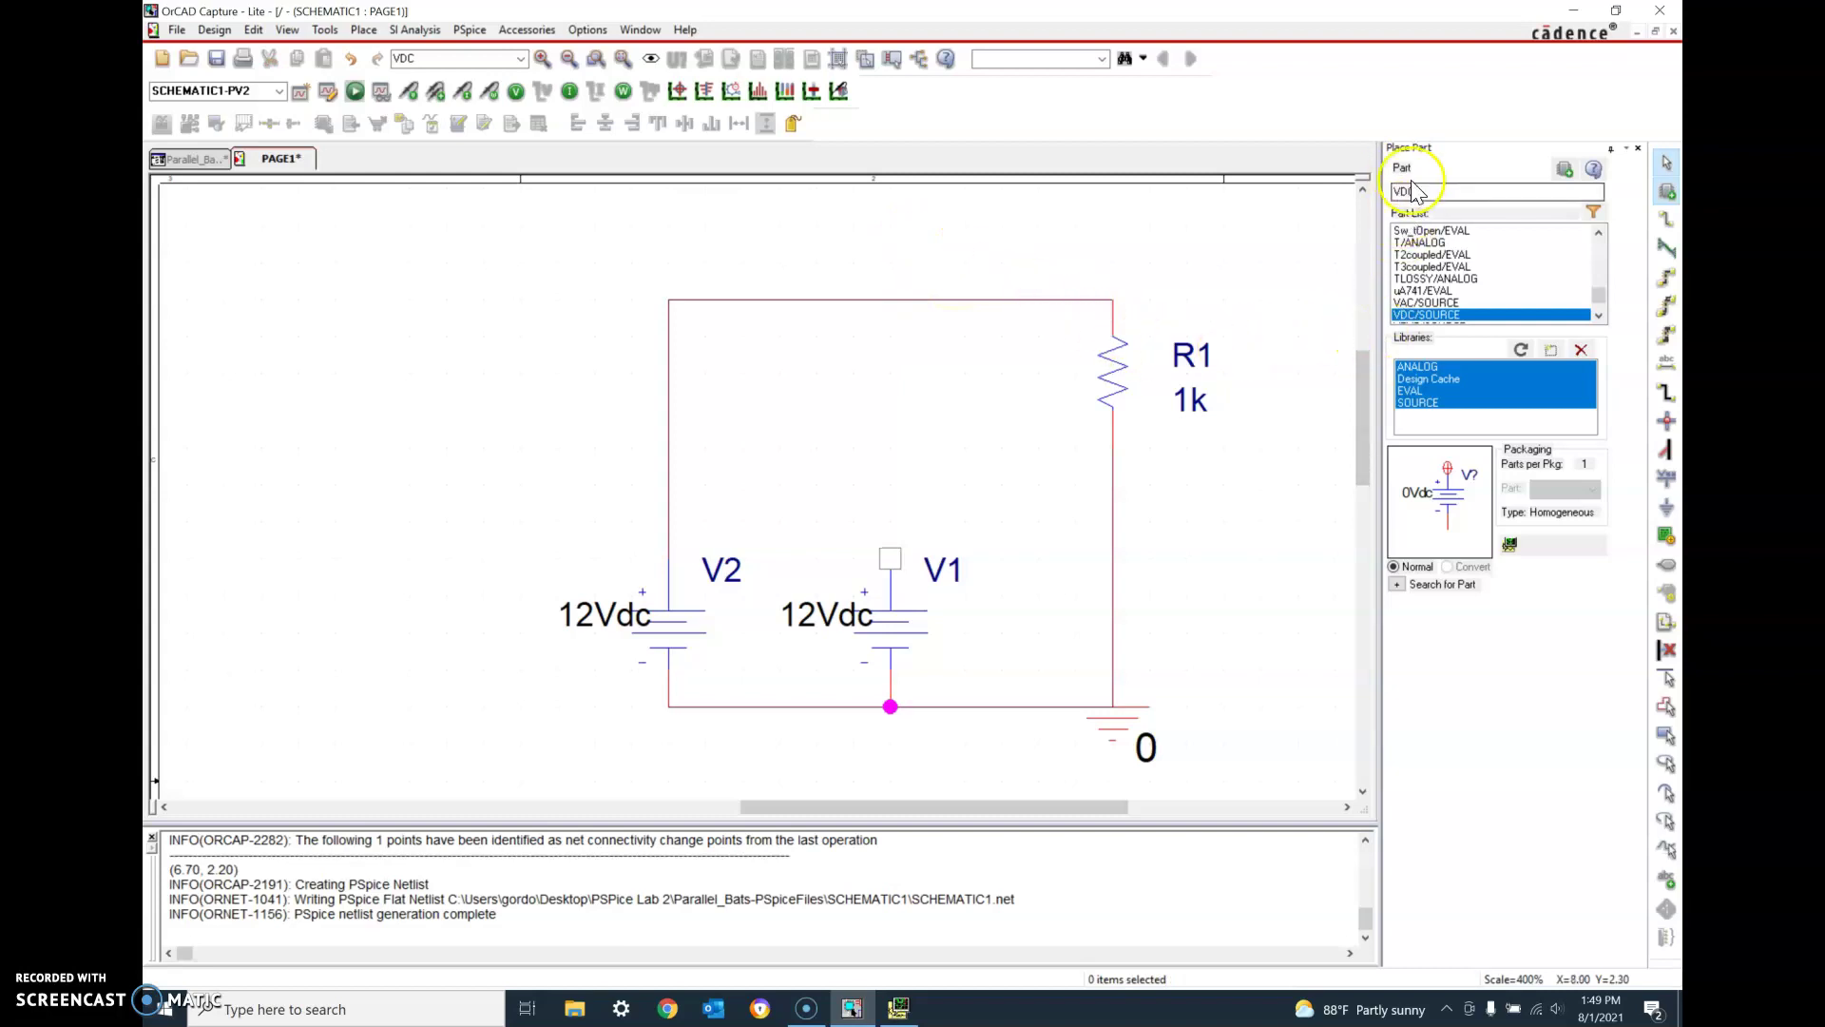
left_click_drag(1423, 167, 1430, 193)
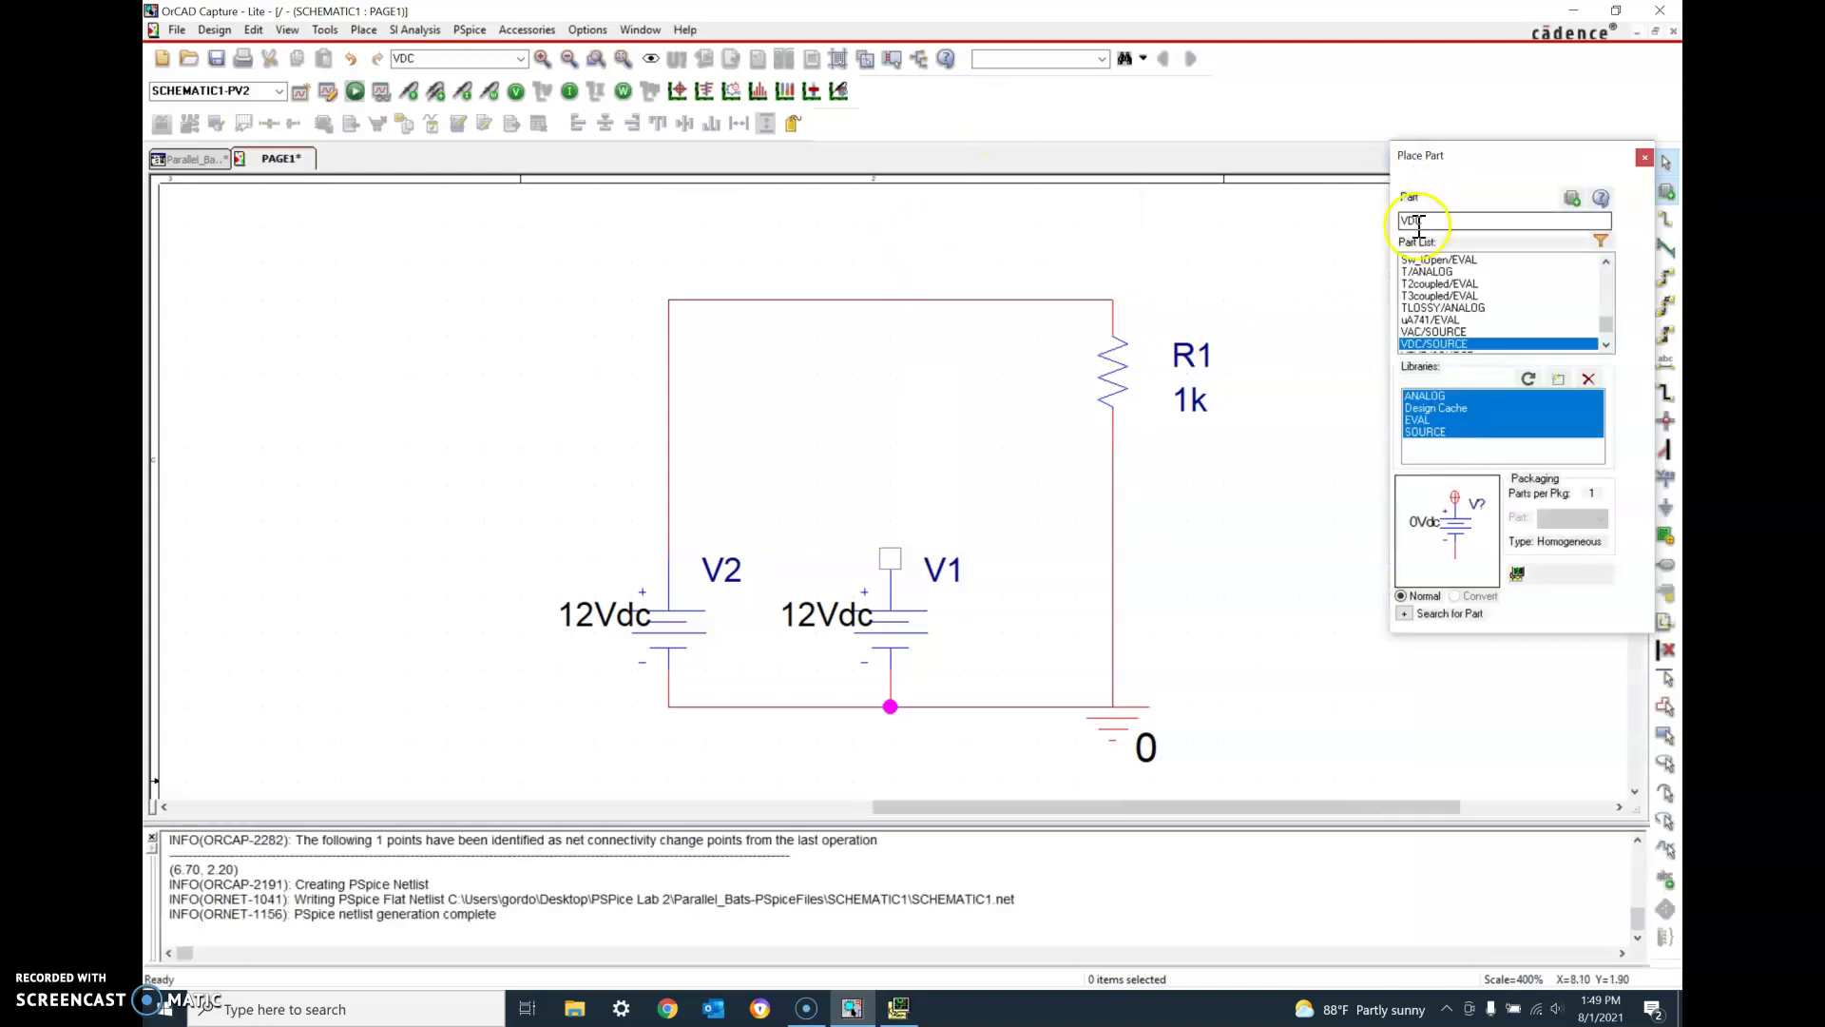
type("r")
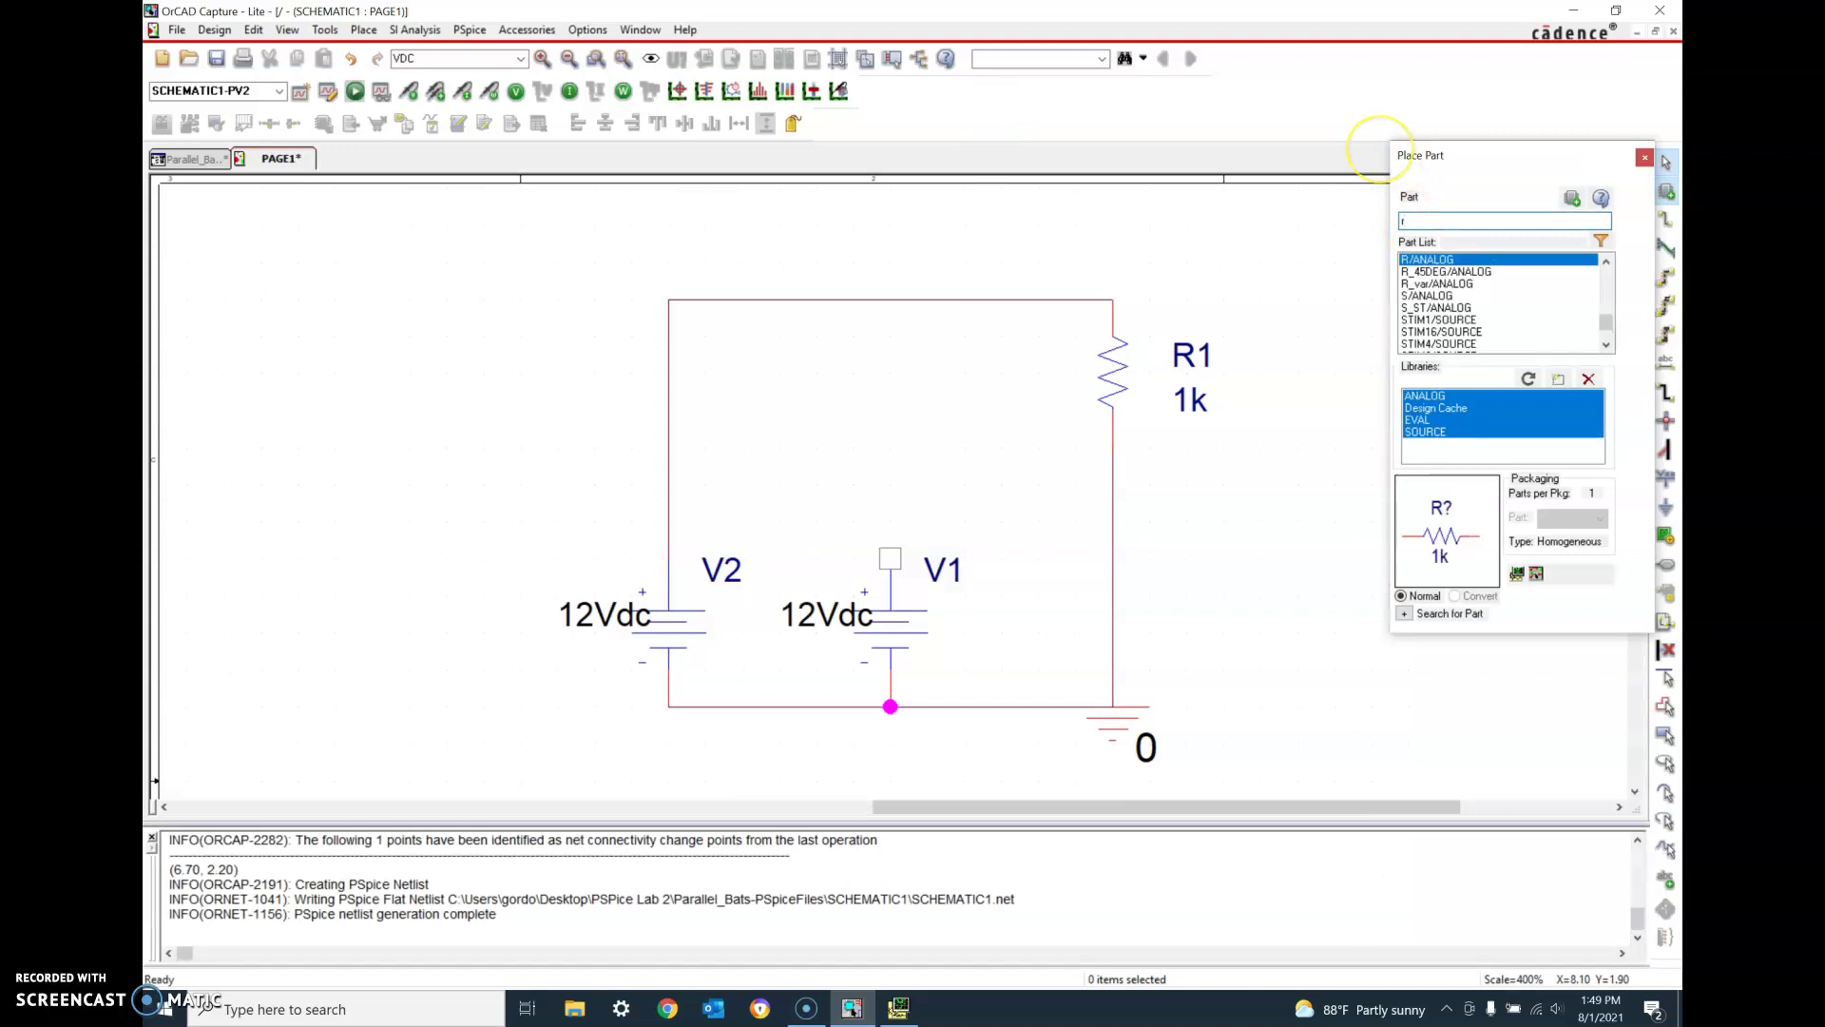
left_click(1437, 261)
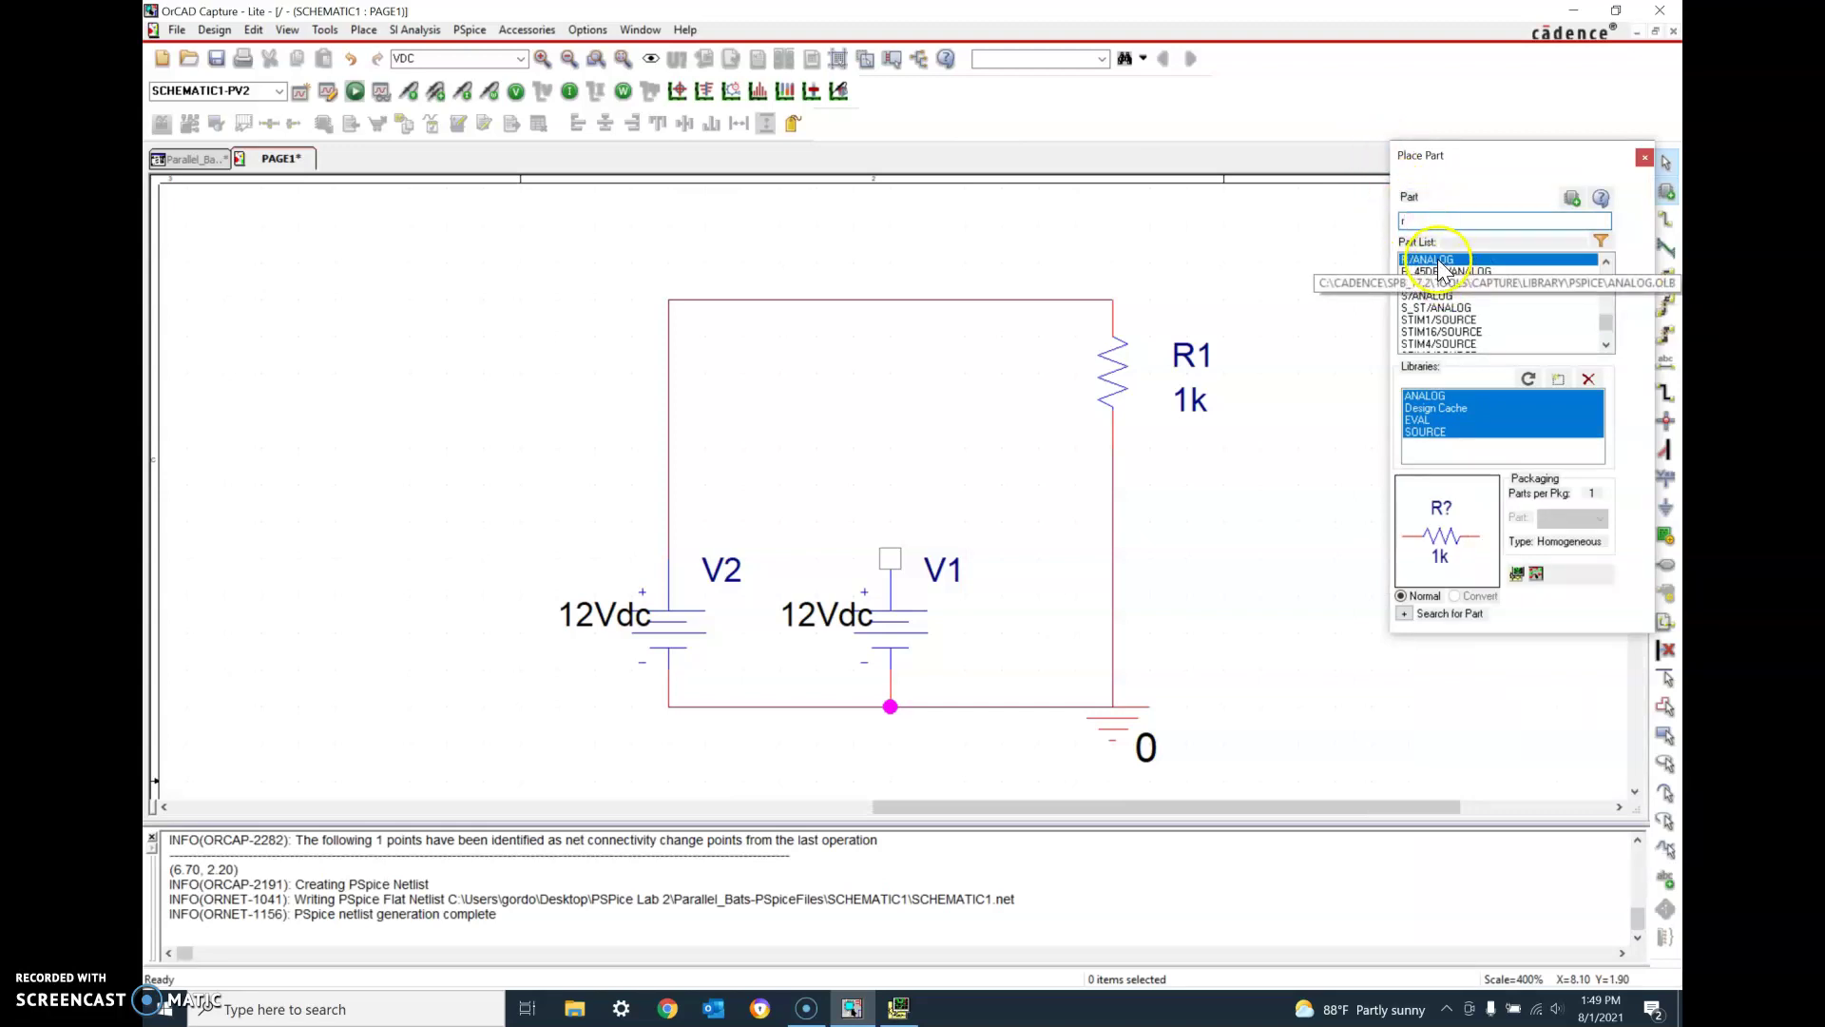
double_click(1439, 263)
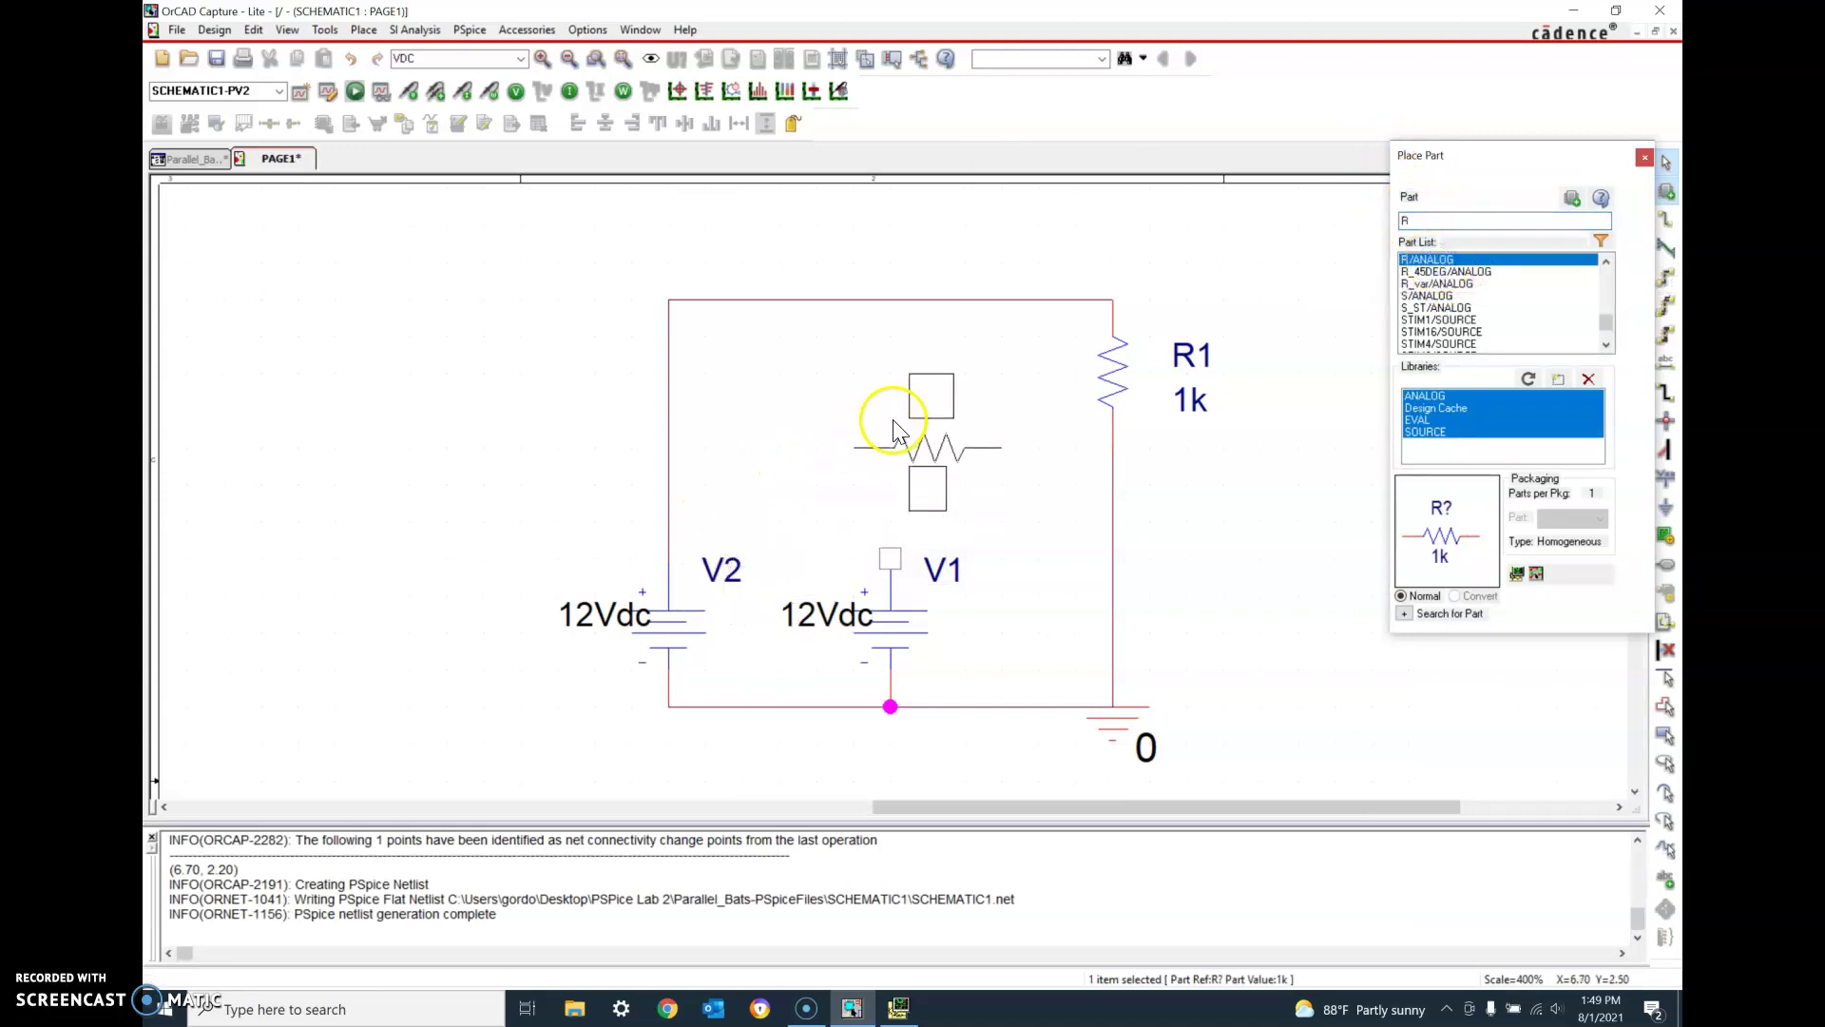
left_click(920, 416)
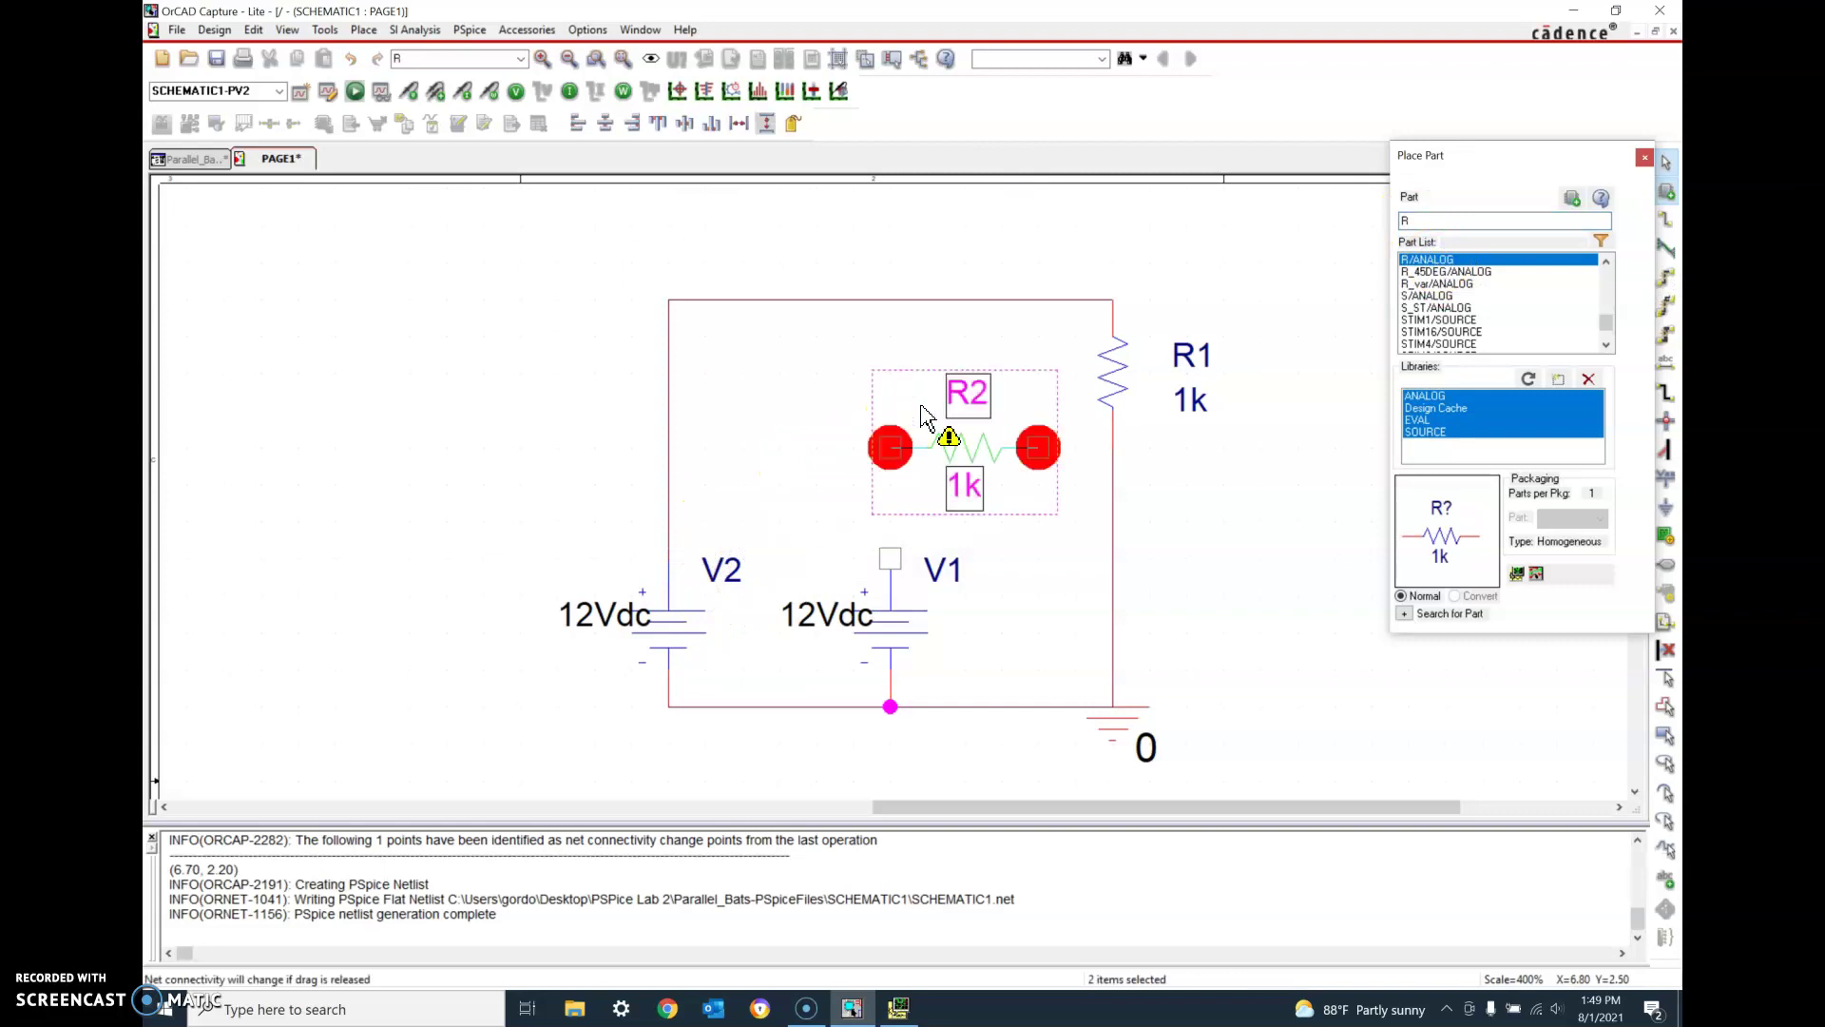
key("Escape")
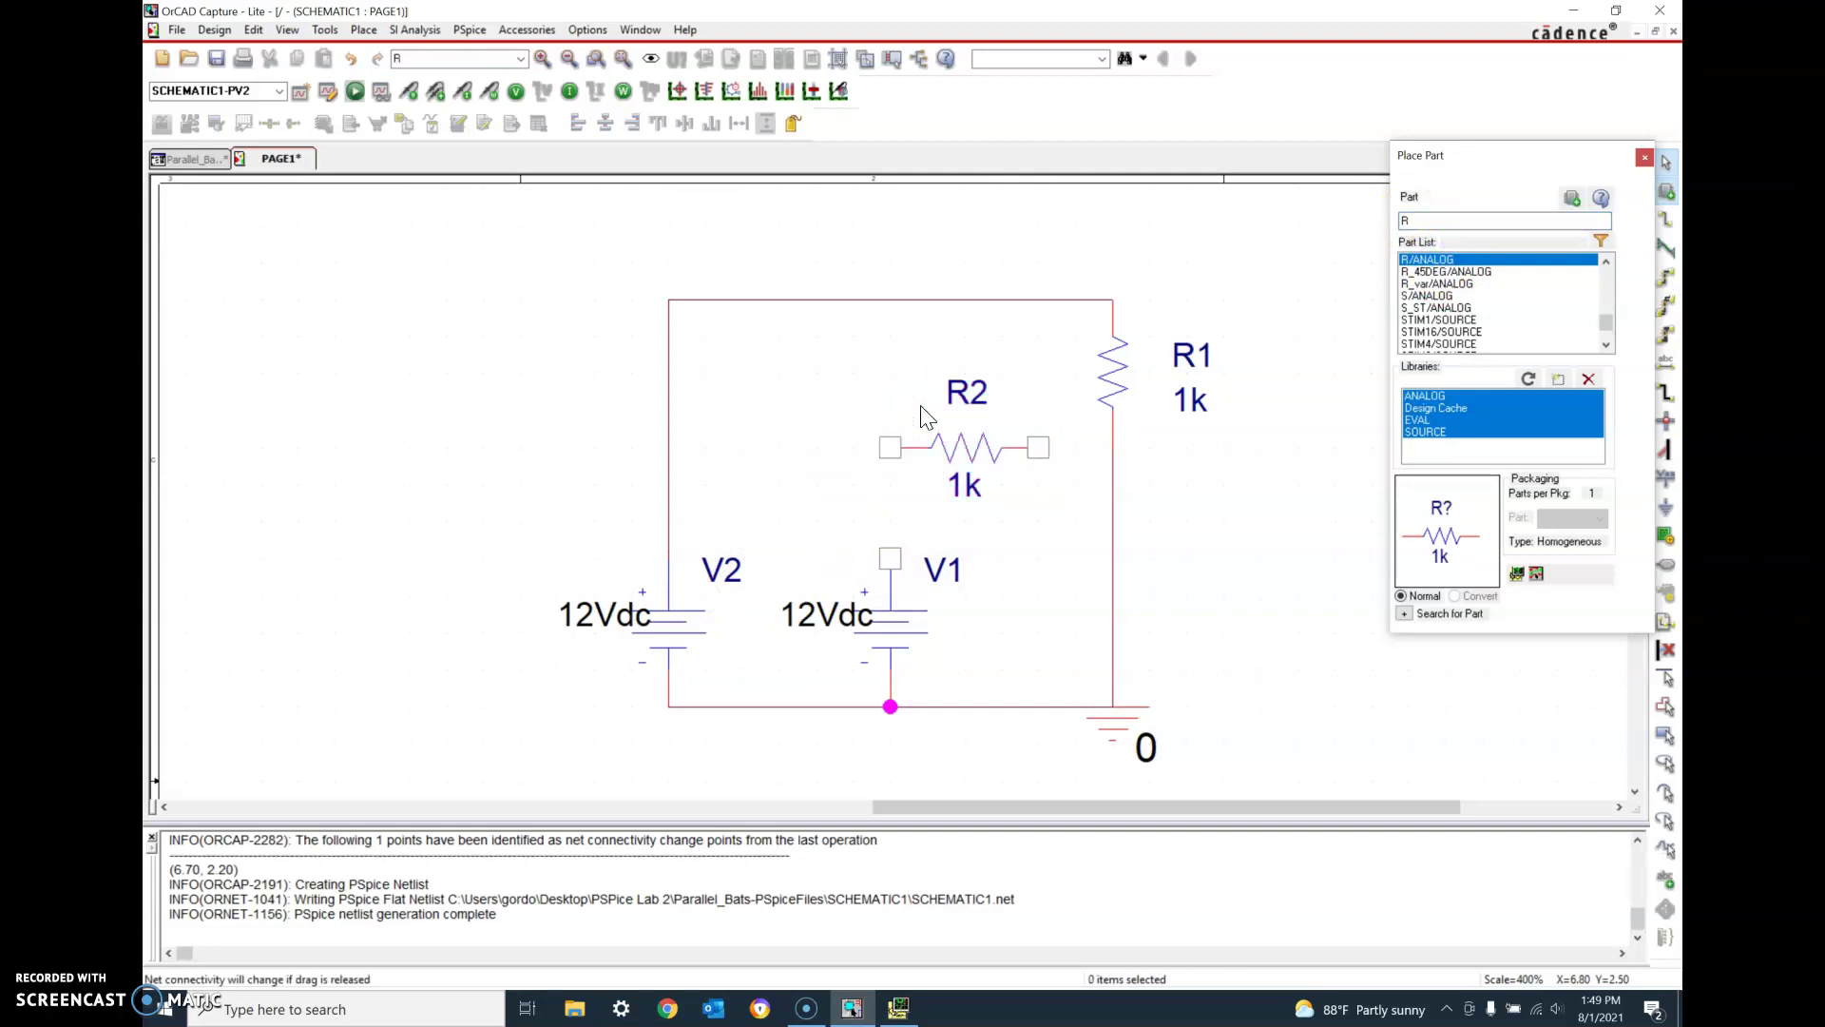
left_click(926, 409)
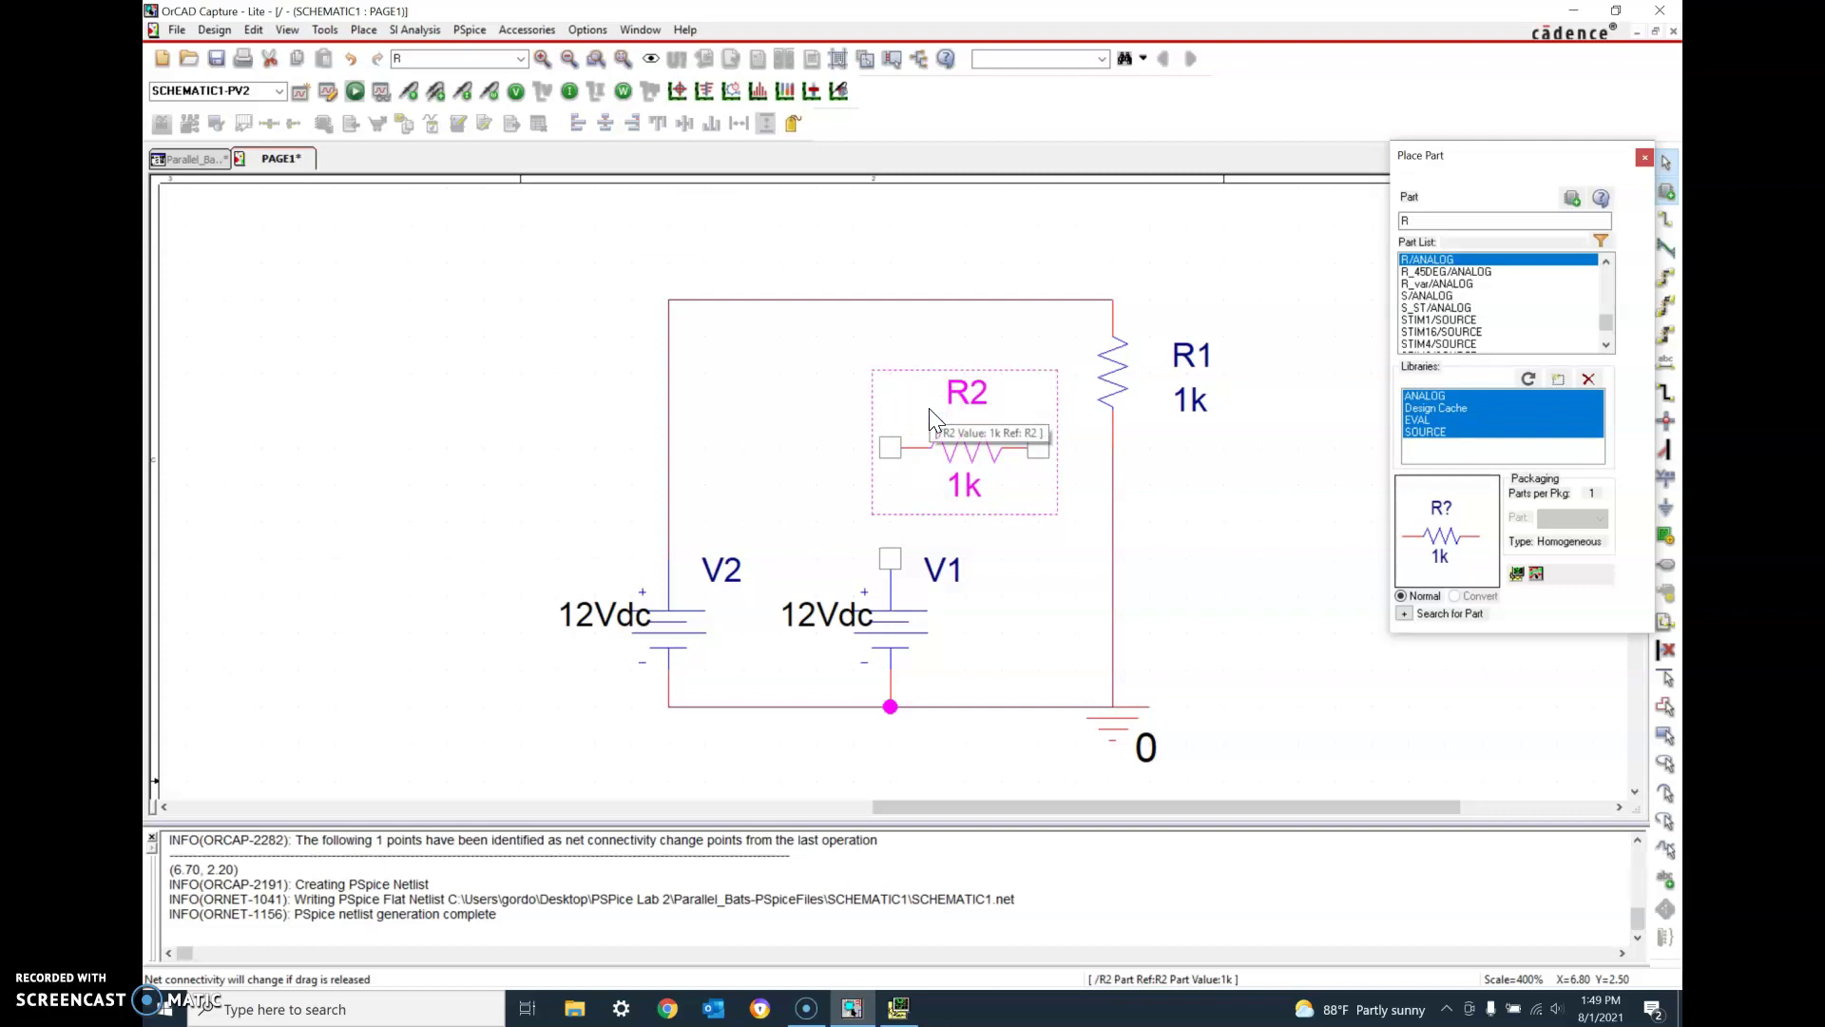
key("r")
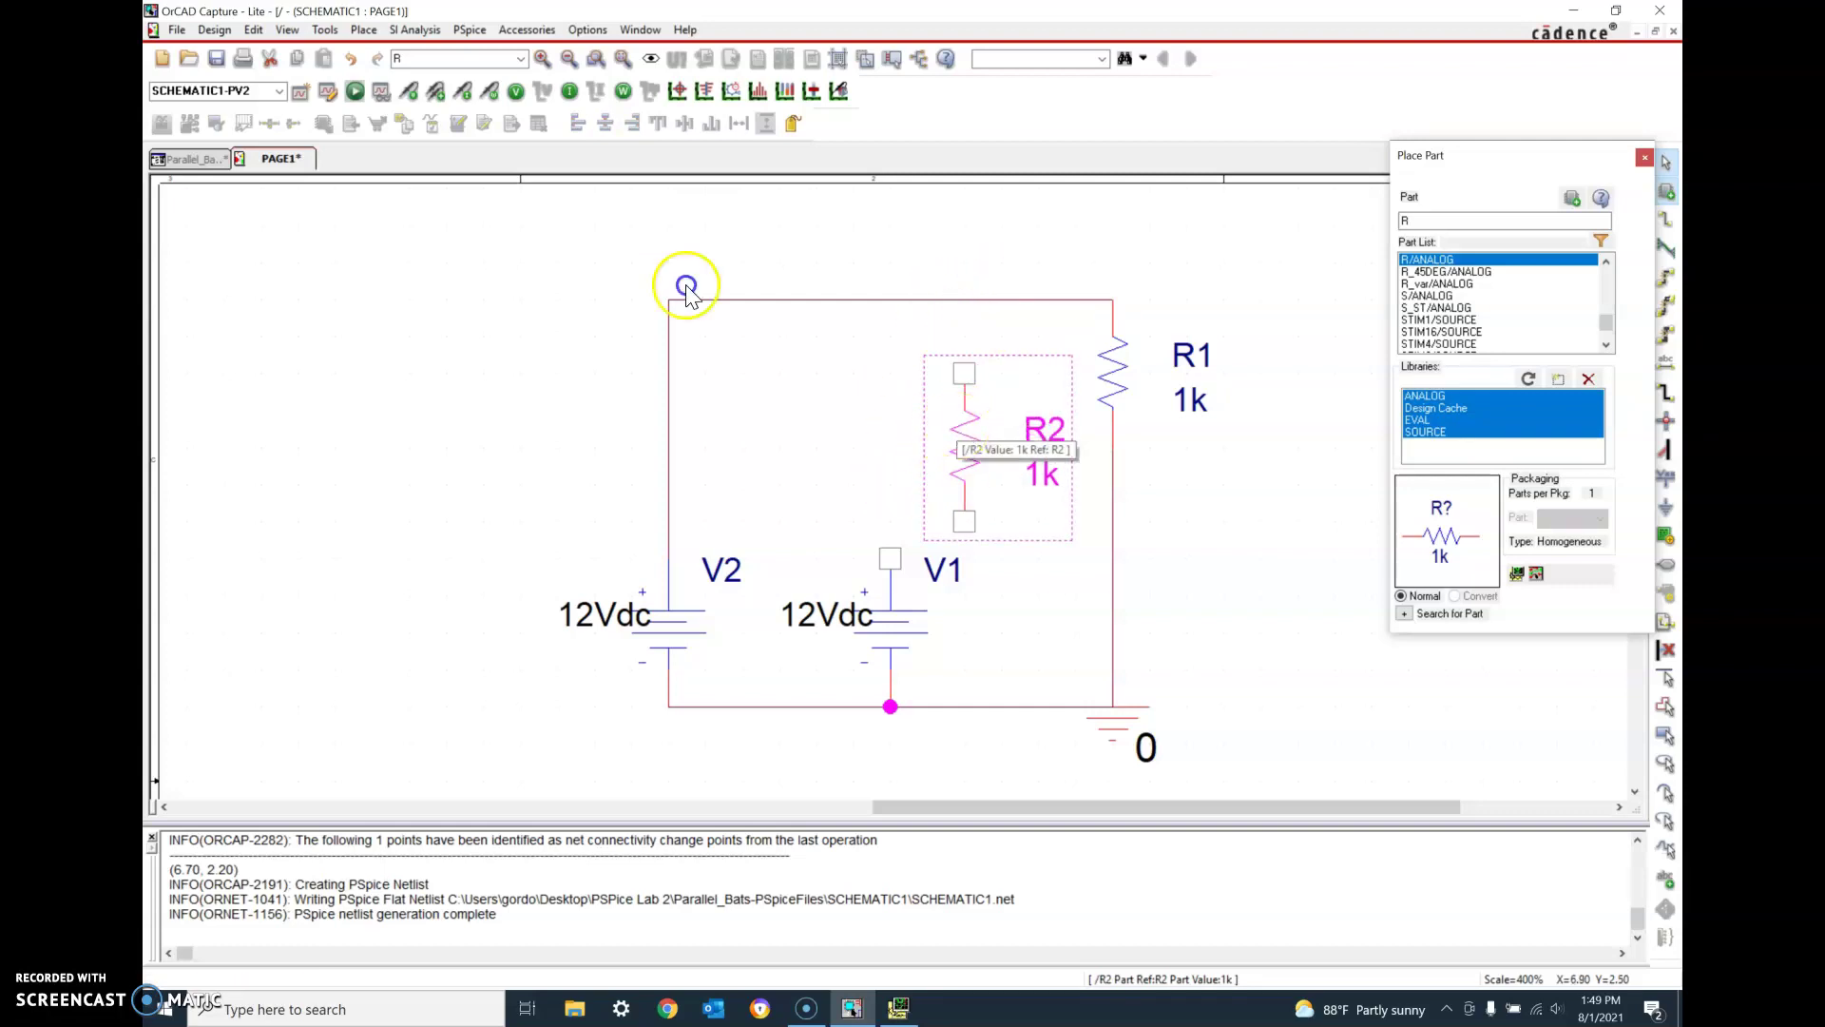
left_click_drag(961, 421, 897, 390)
left_click(966, 449)
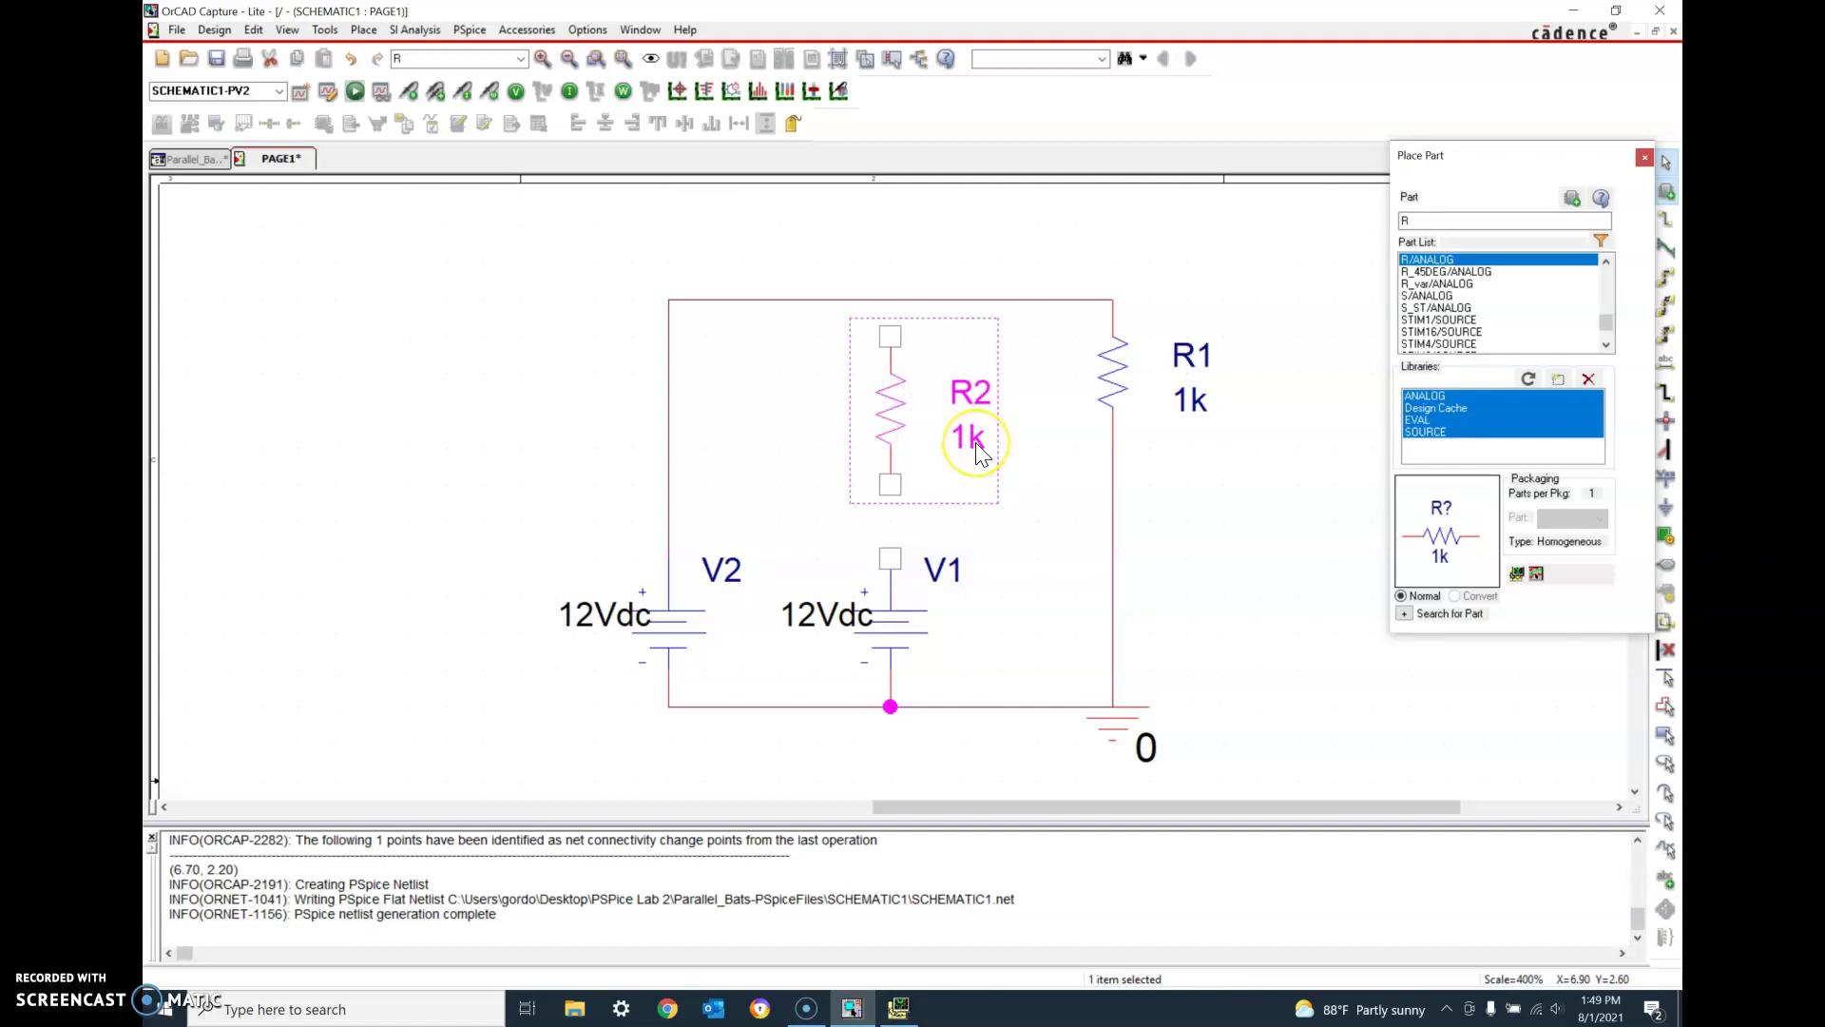
- Rename the resistor V1R and set its value to .02
double_click(956, 388)
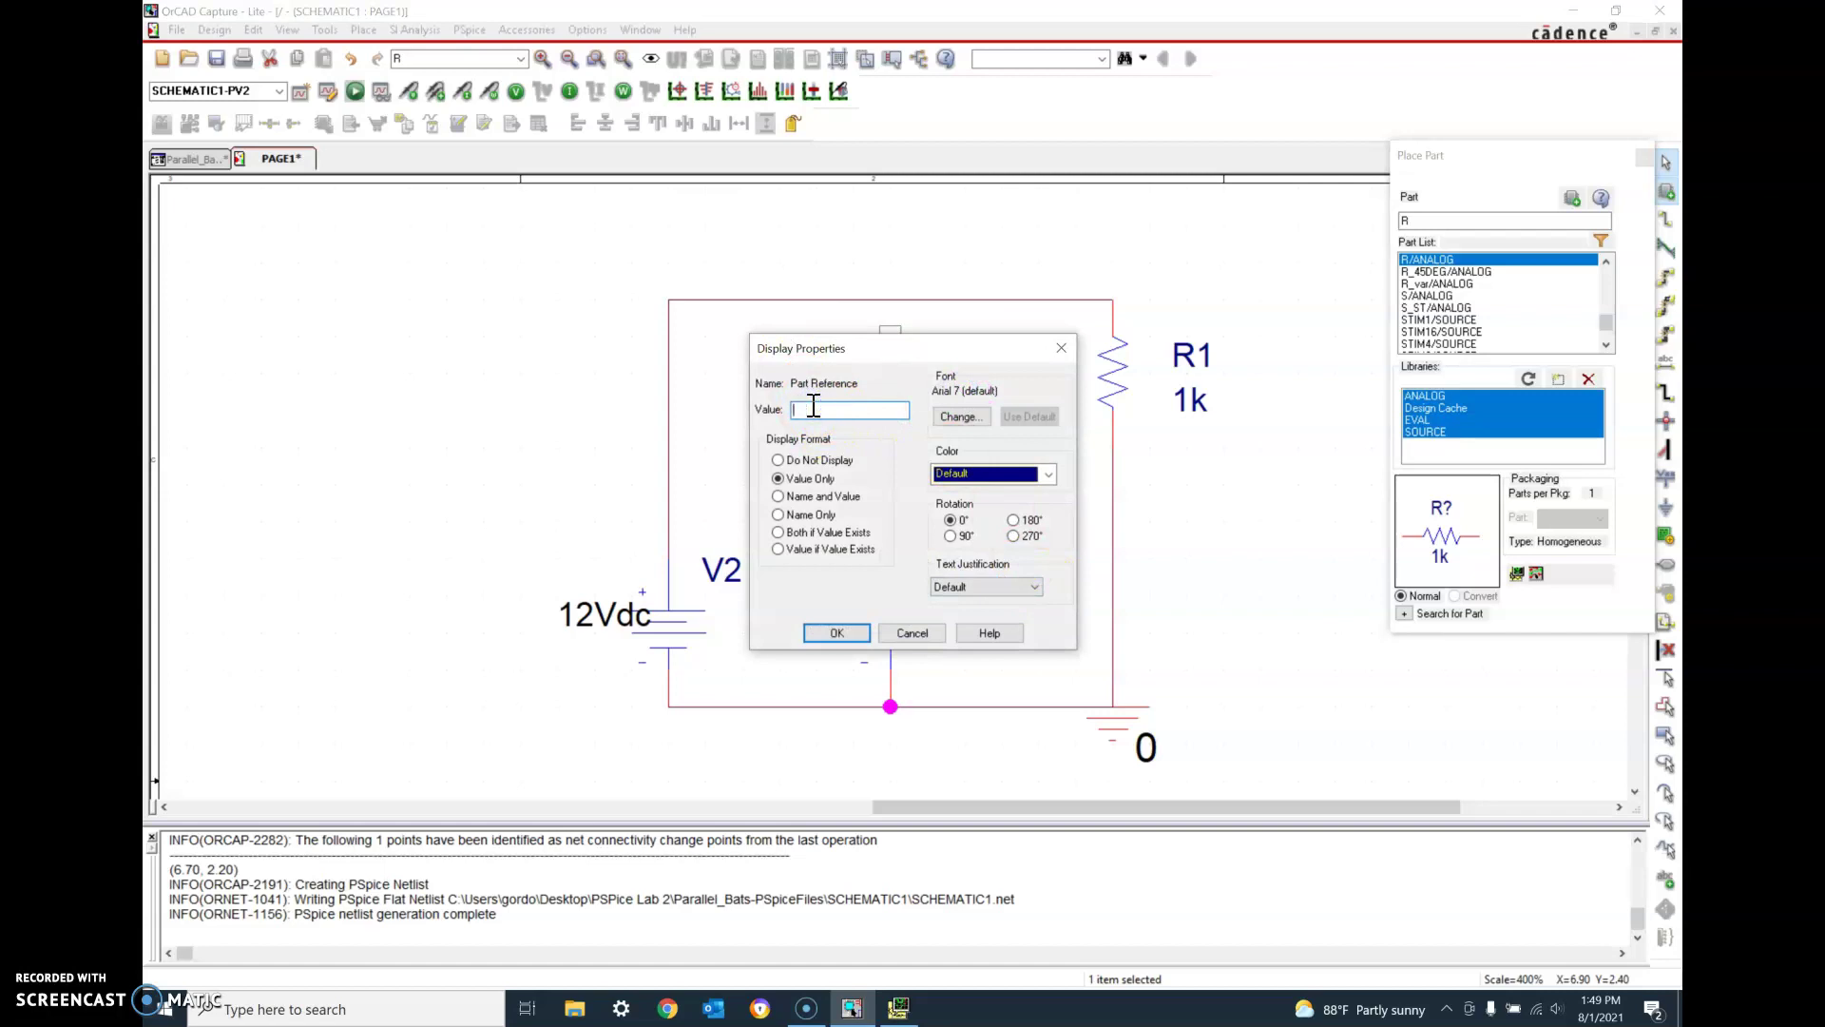
type("V1R")
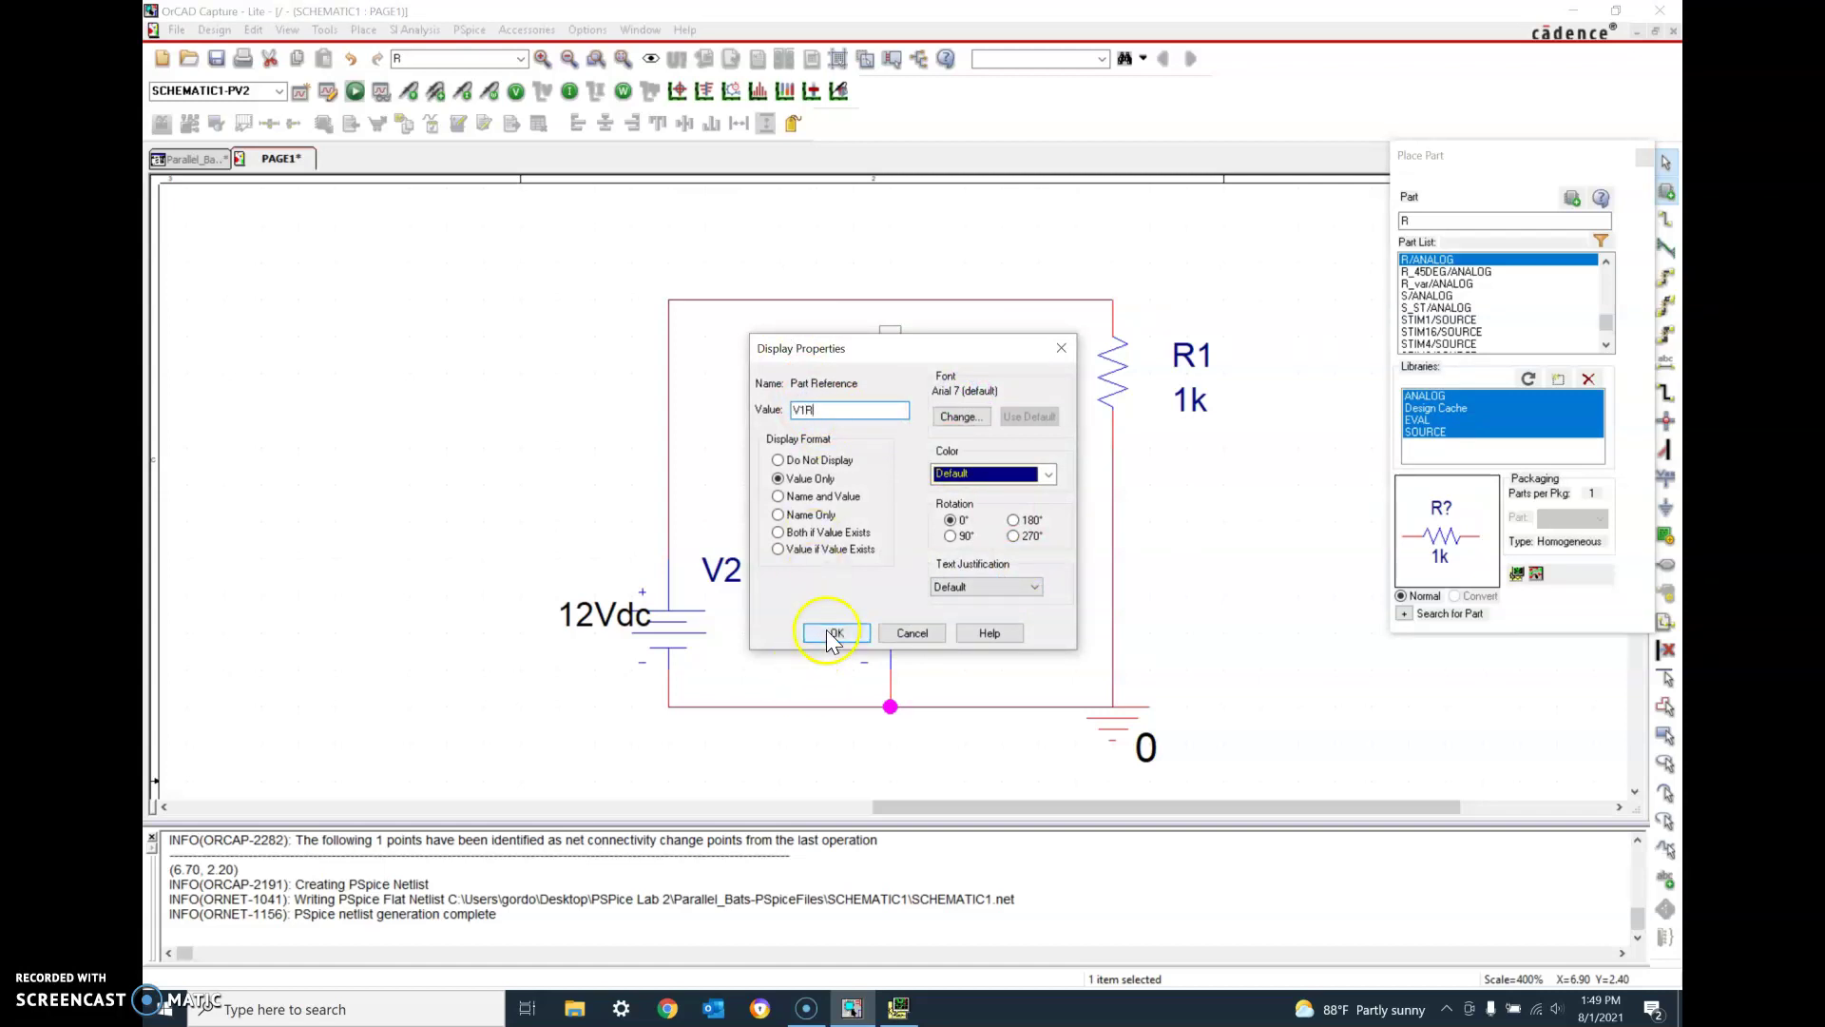
key("Return")
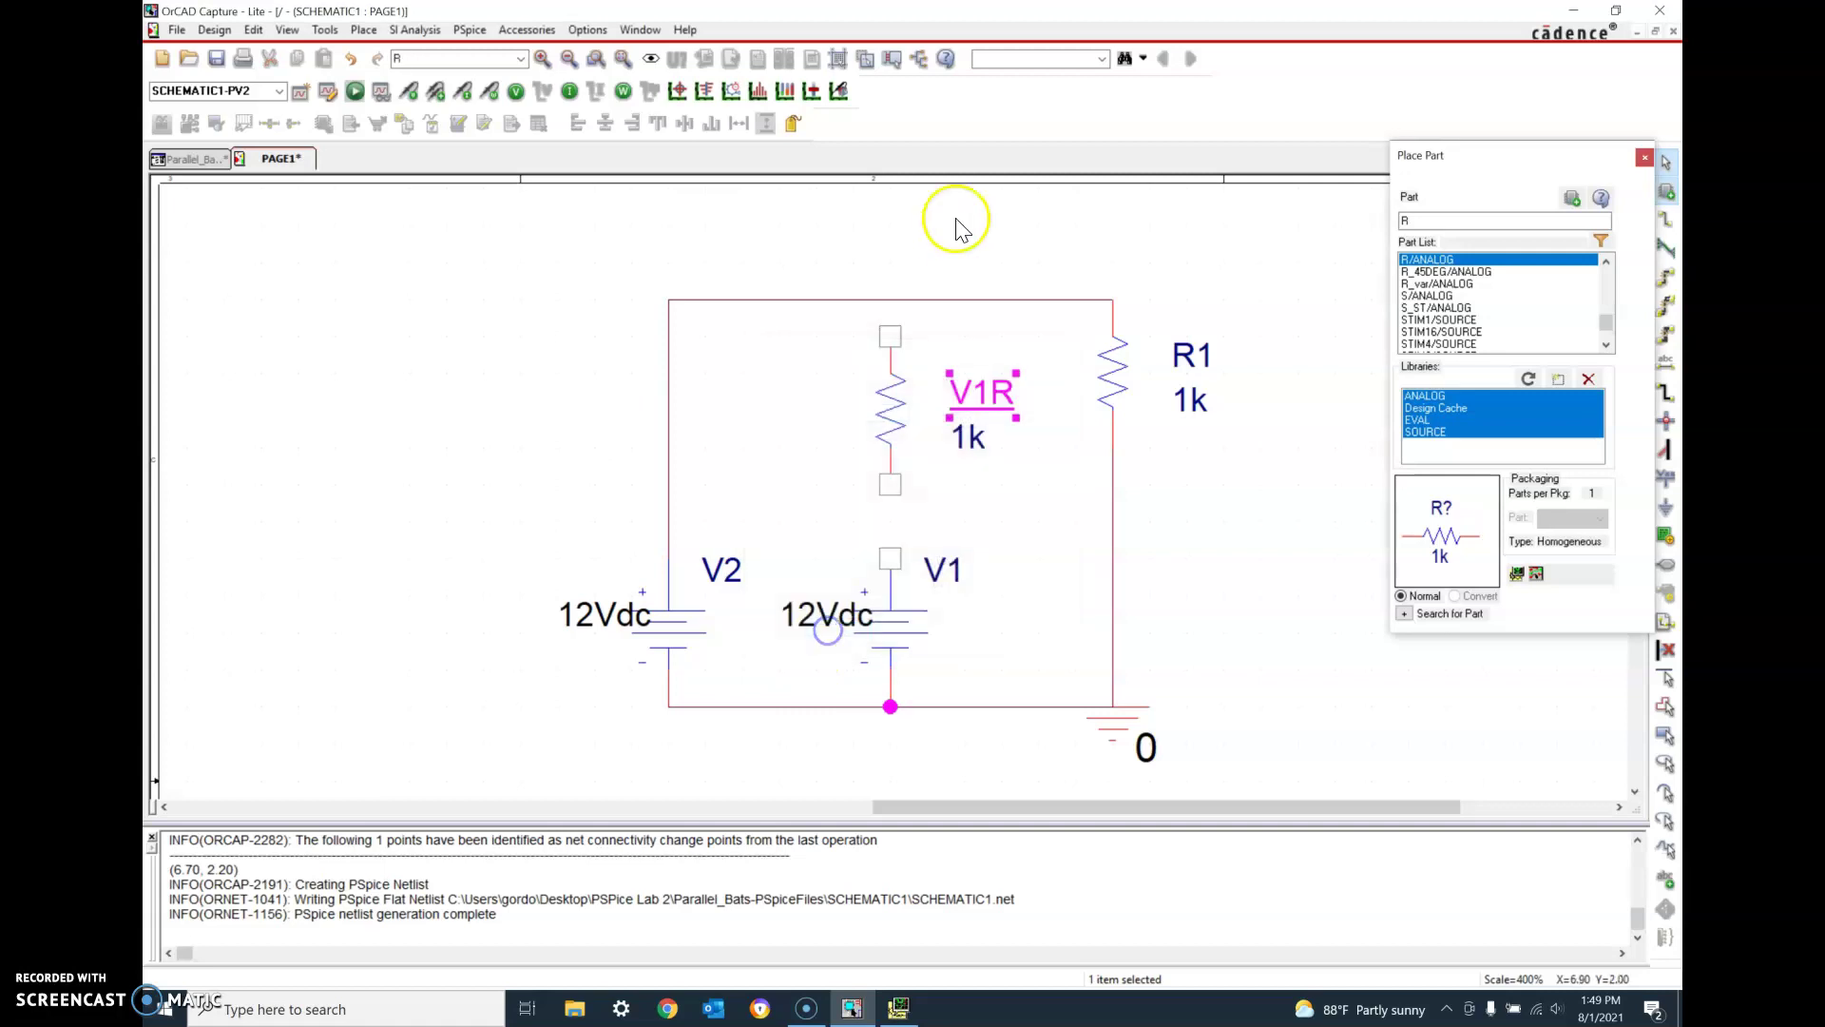
double_click(965, 437)
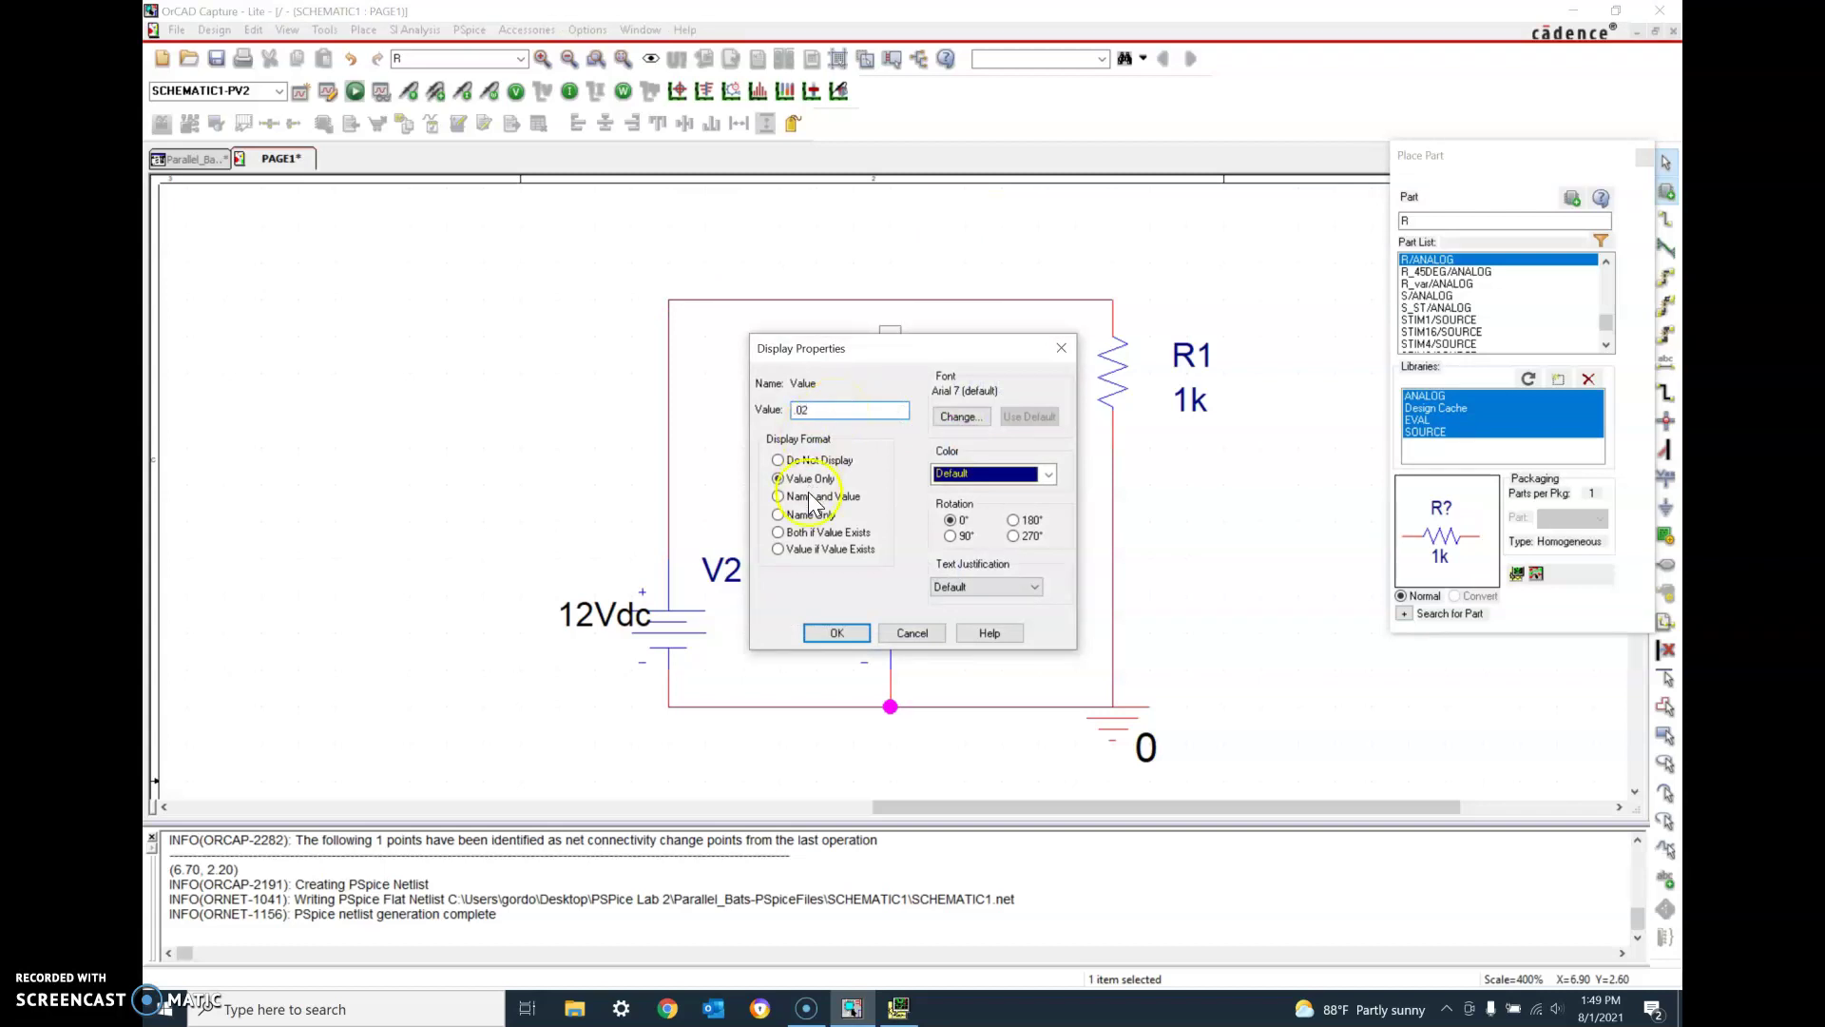
type(".02")
left_click(836, 632)
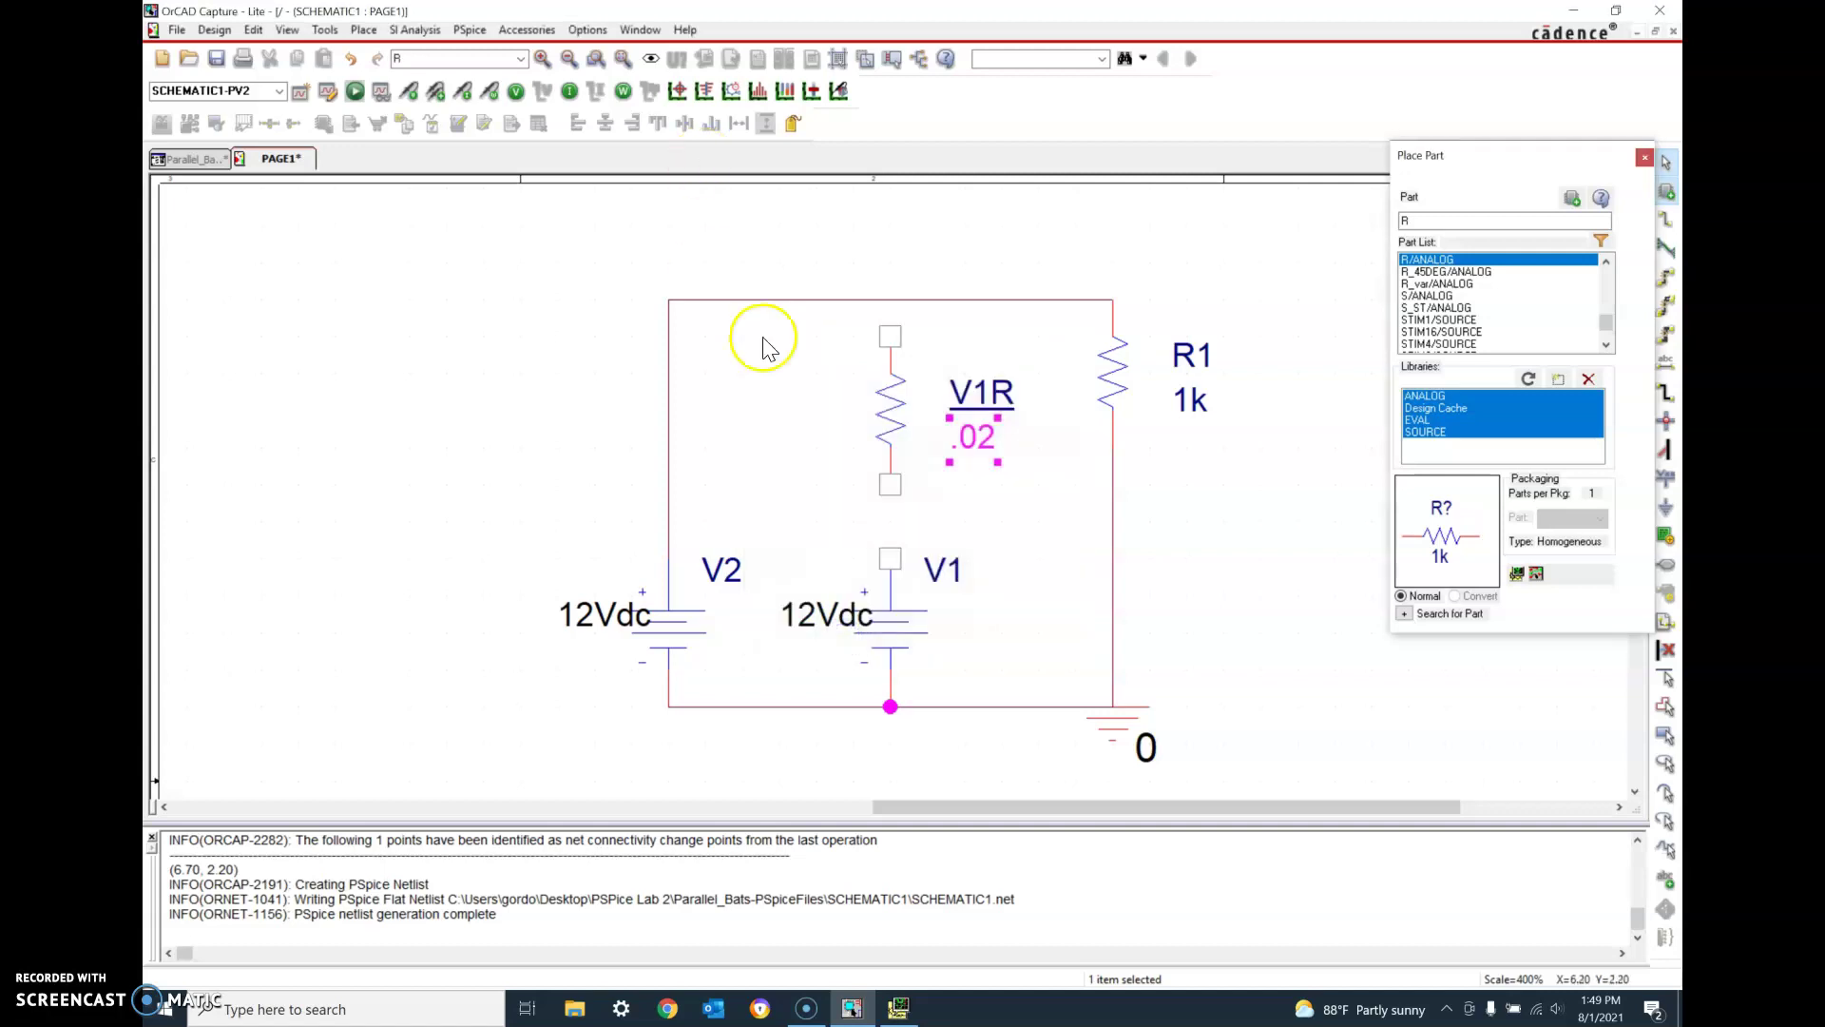
- Wire V1R between the top net and battery V1
left_click(1666, 219)
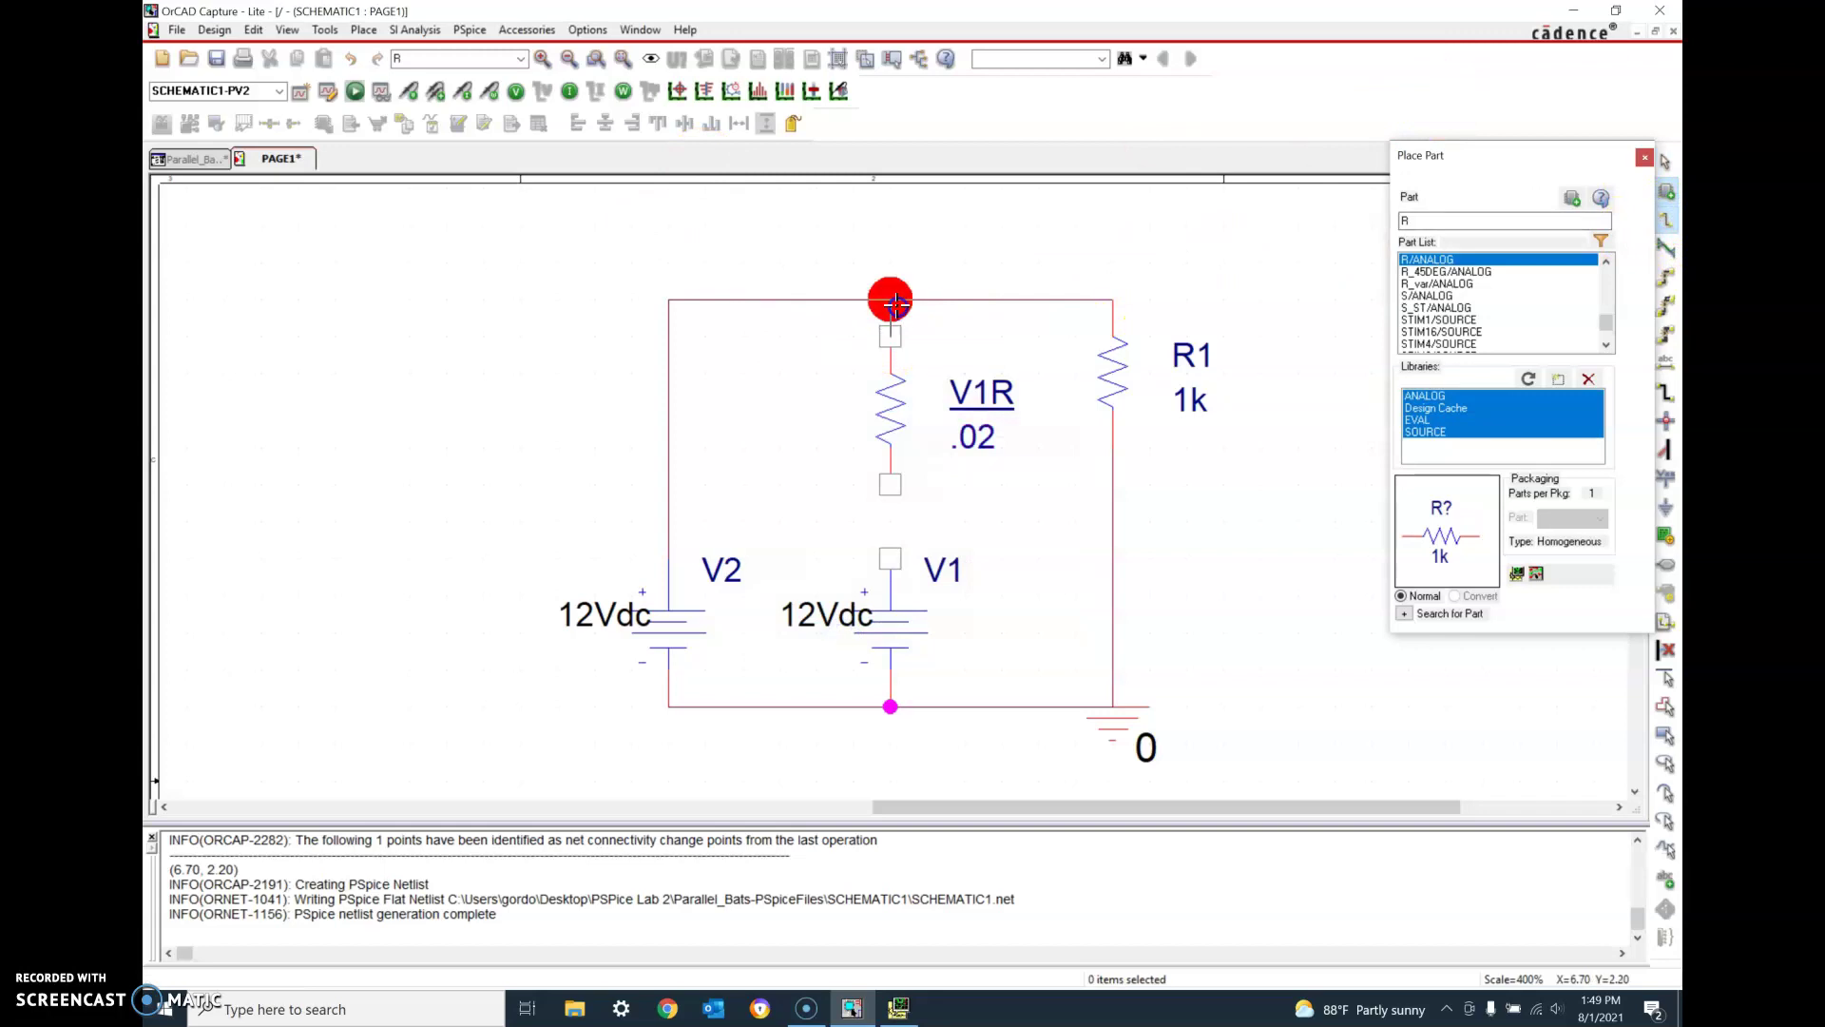
left_click_drag(896, 302, 889, 554)
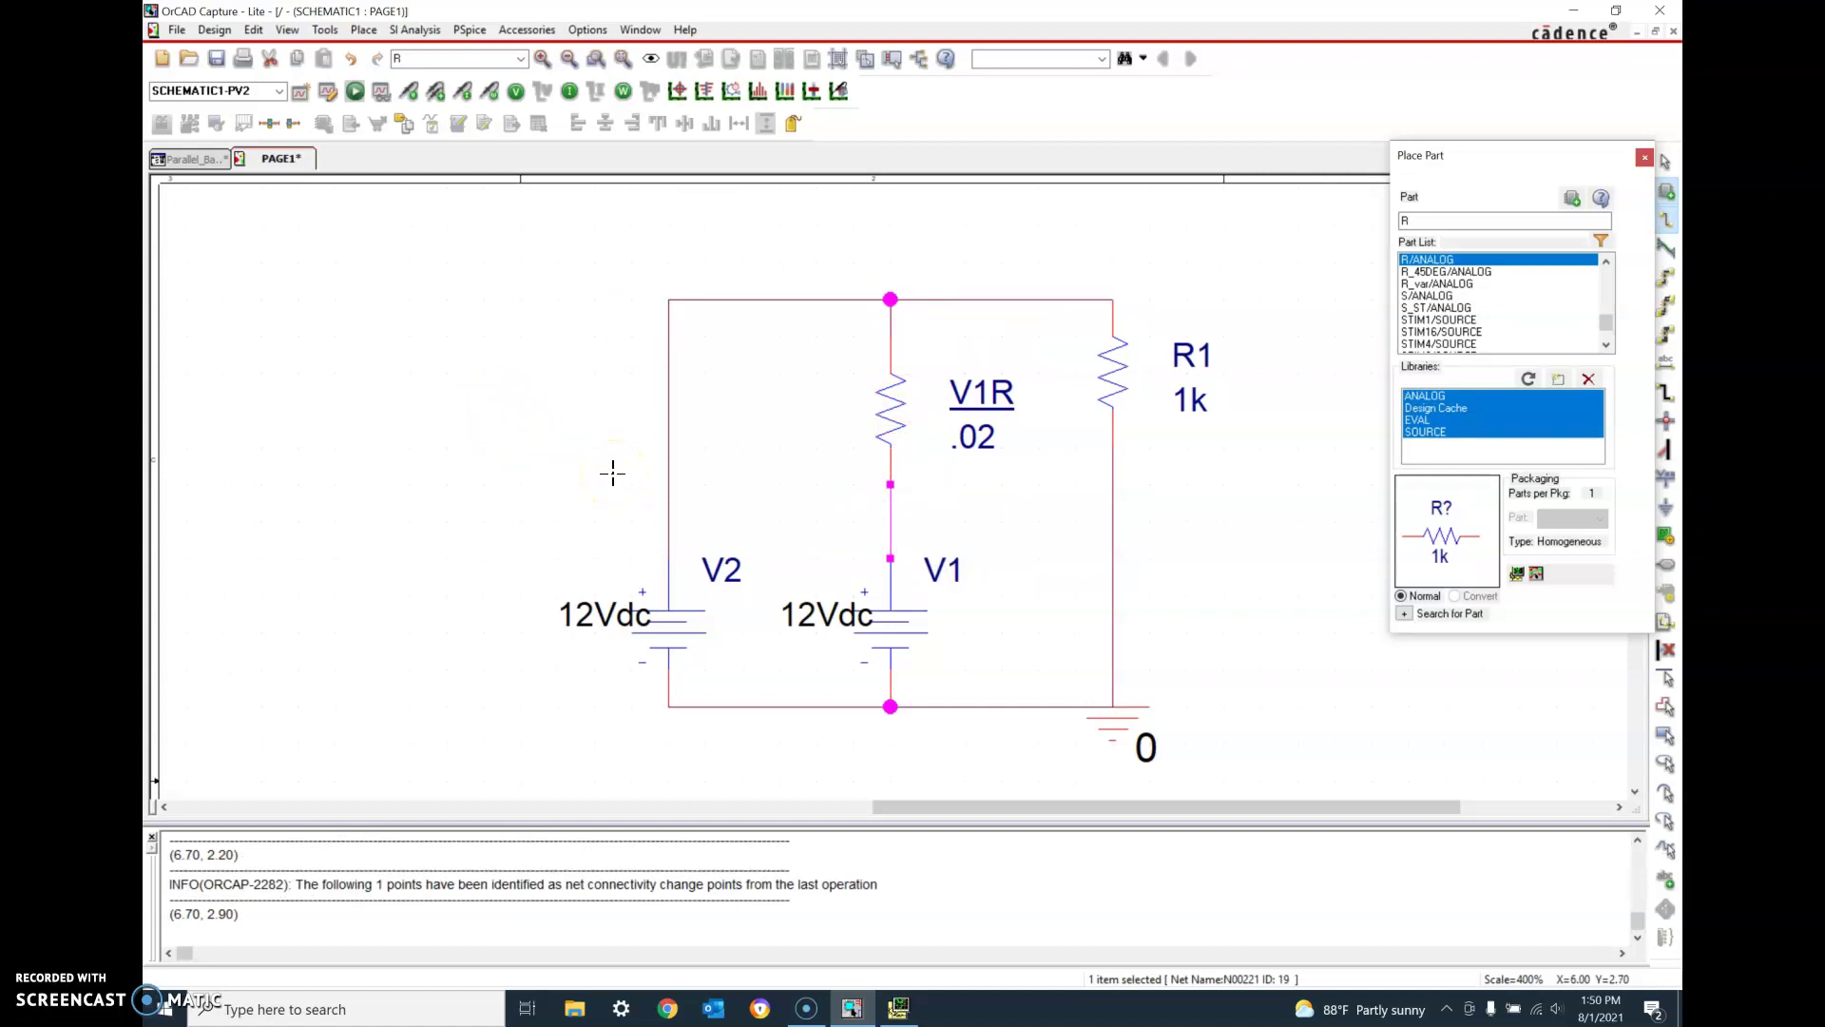
left_click_drag(667, 457, 671, 296)
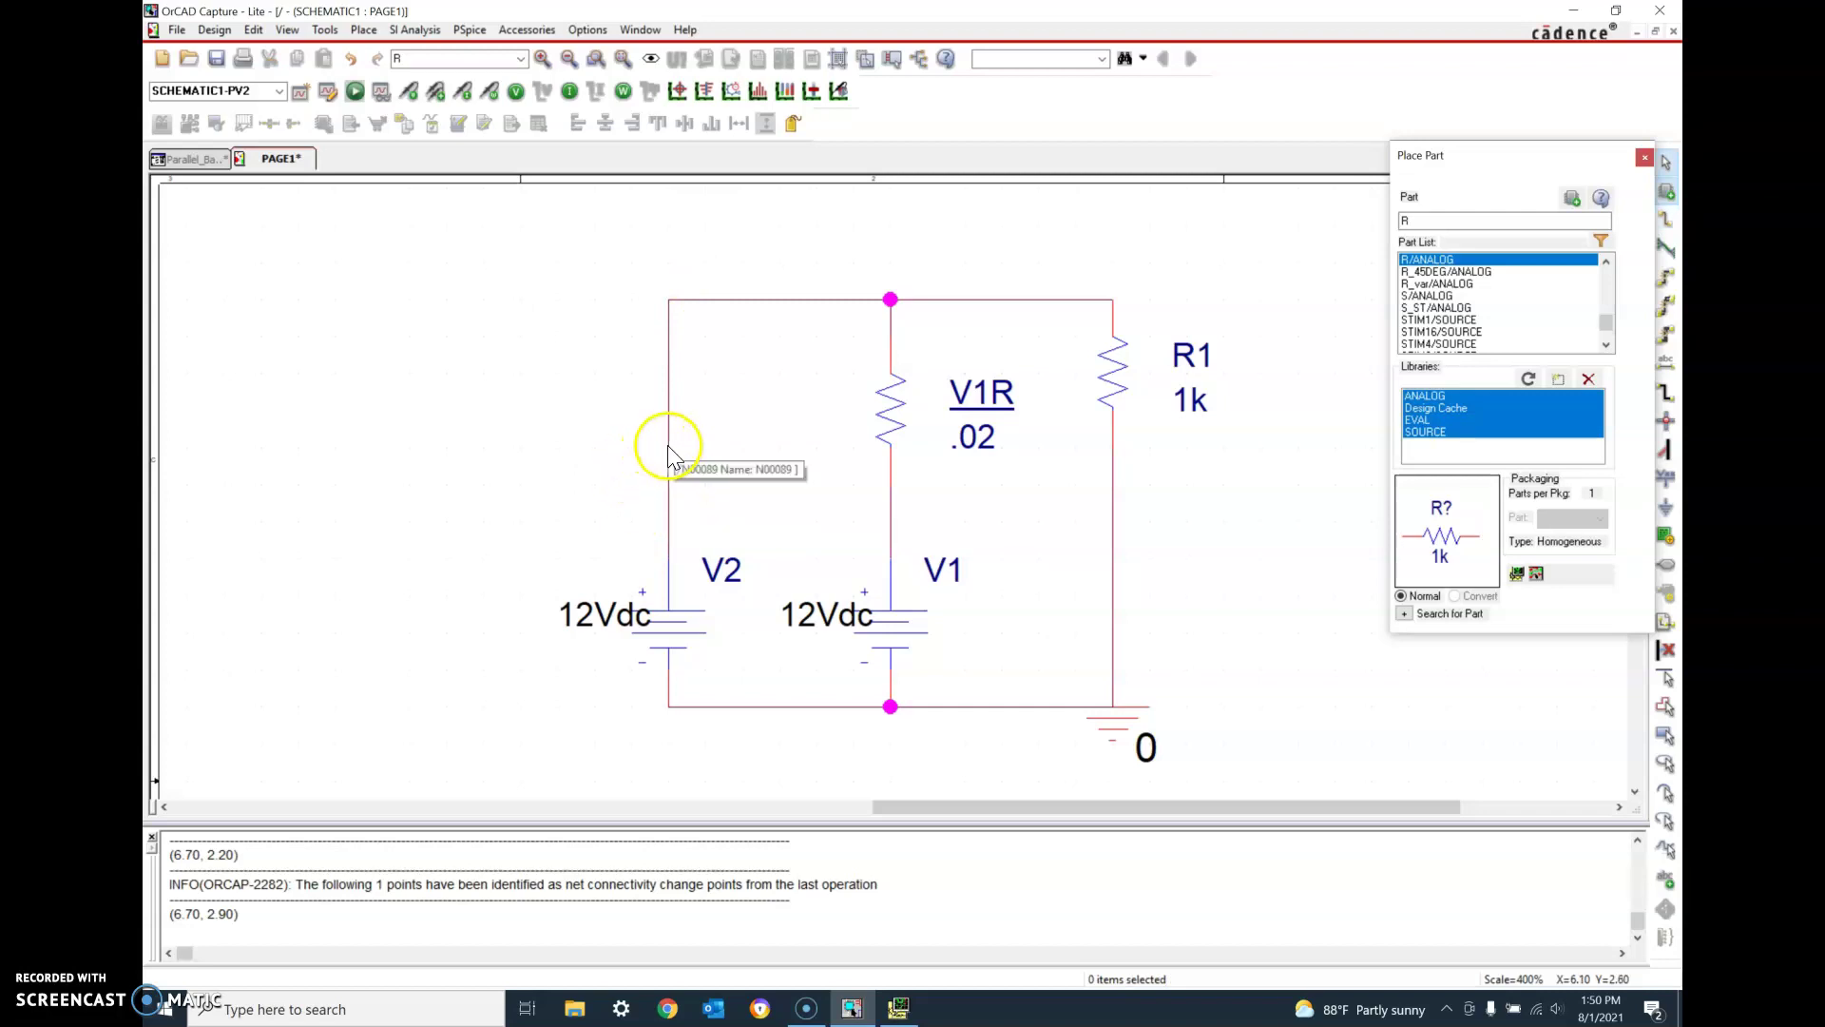
- Replace V2's top wire with a vertical resistor placed above V2
key("Delete")
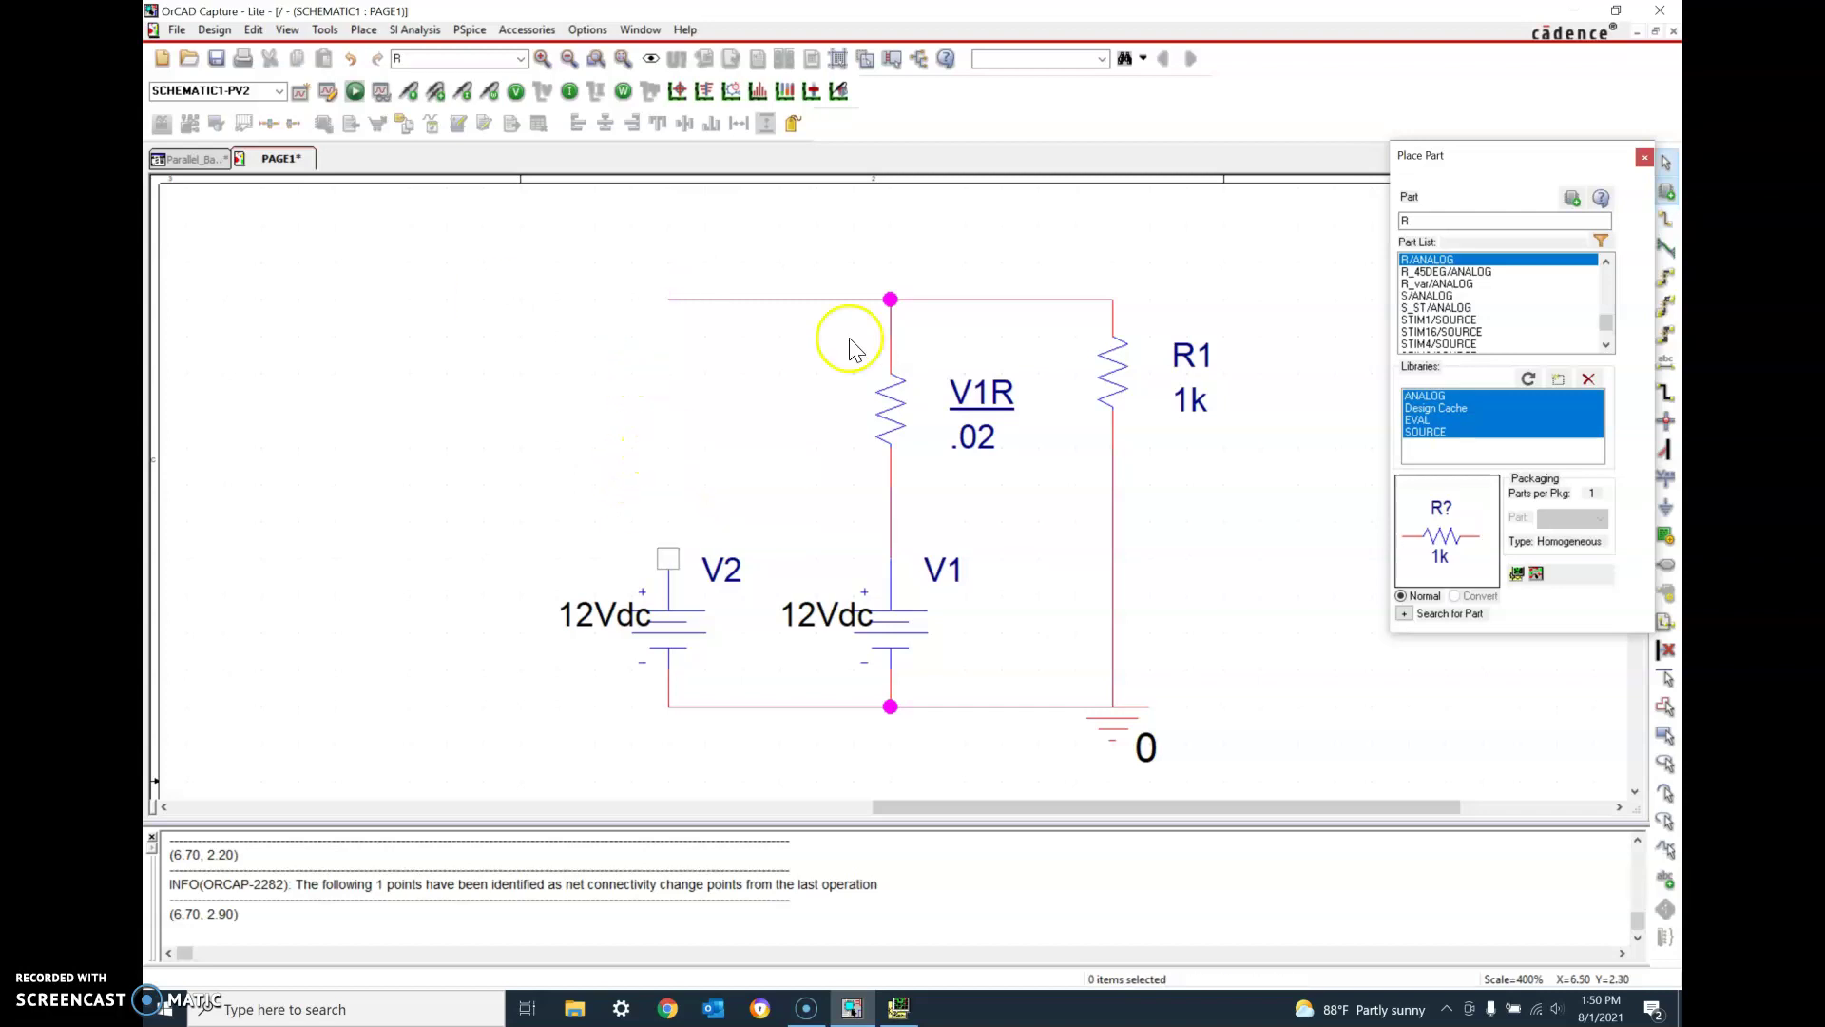
double_click(1413, 262)
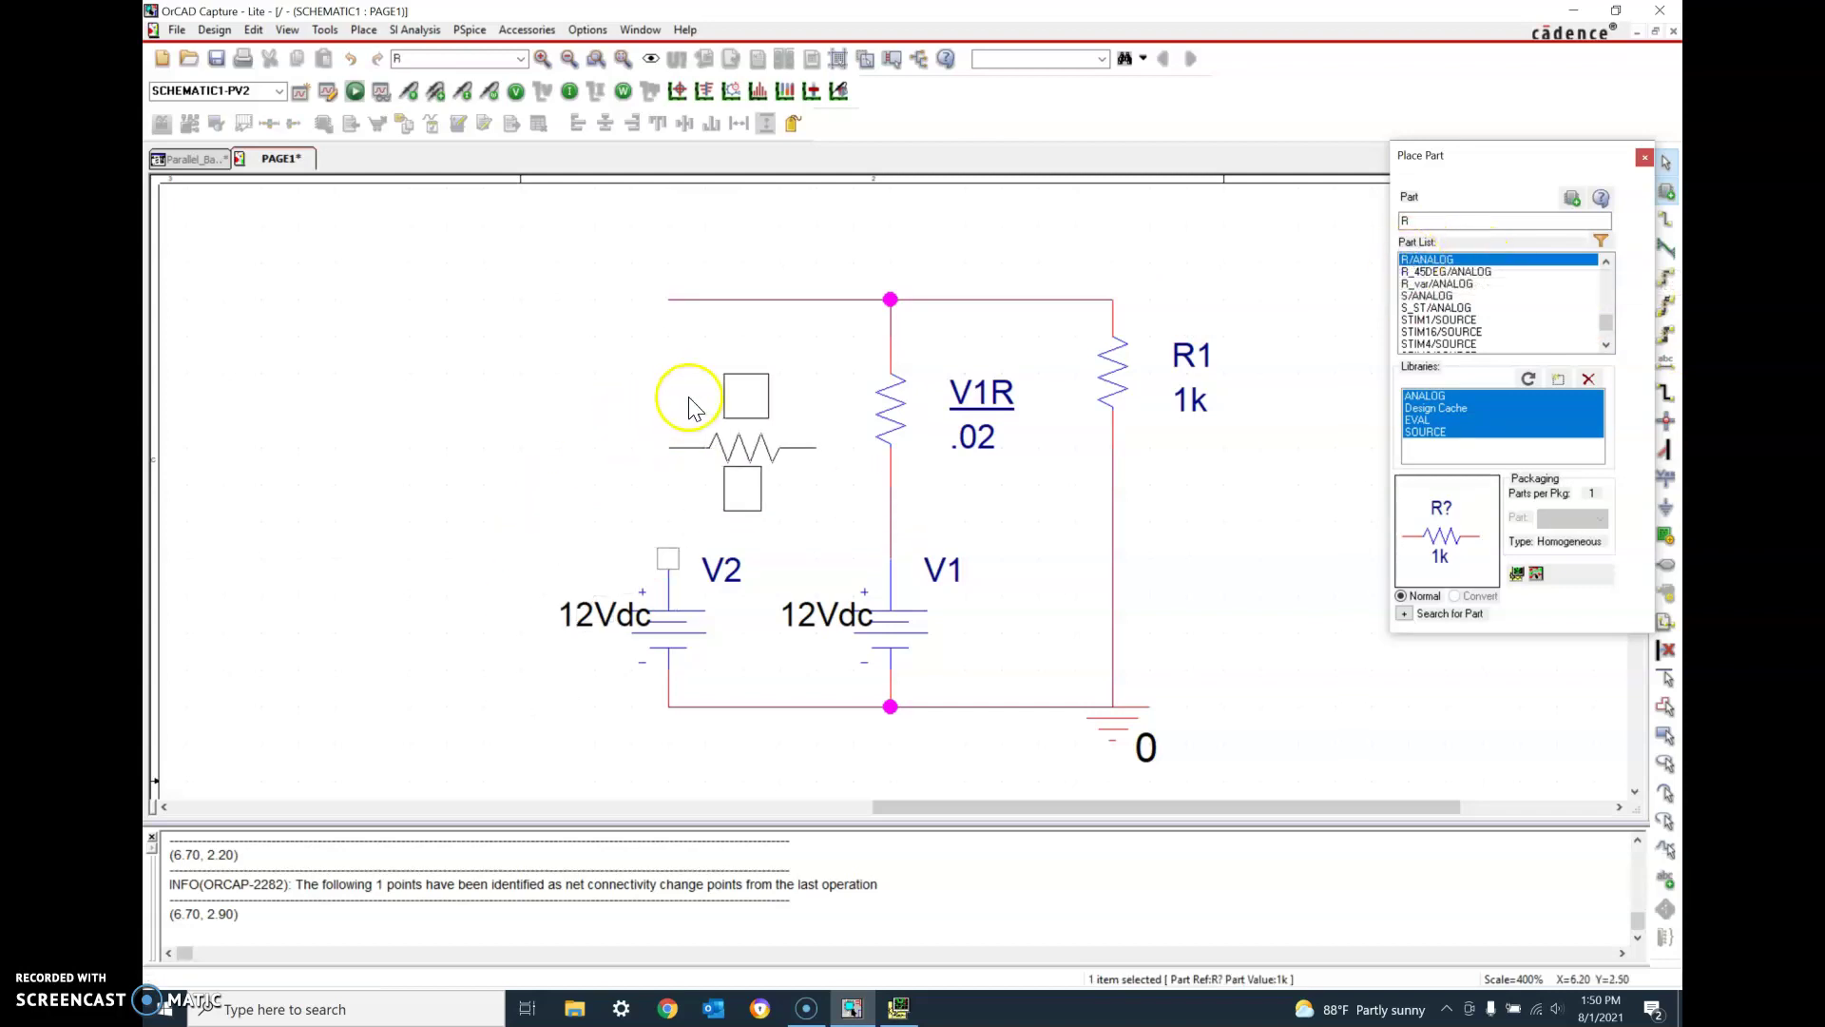
left_click(690, 406)
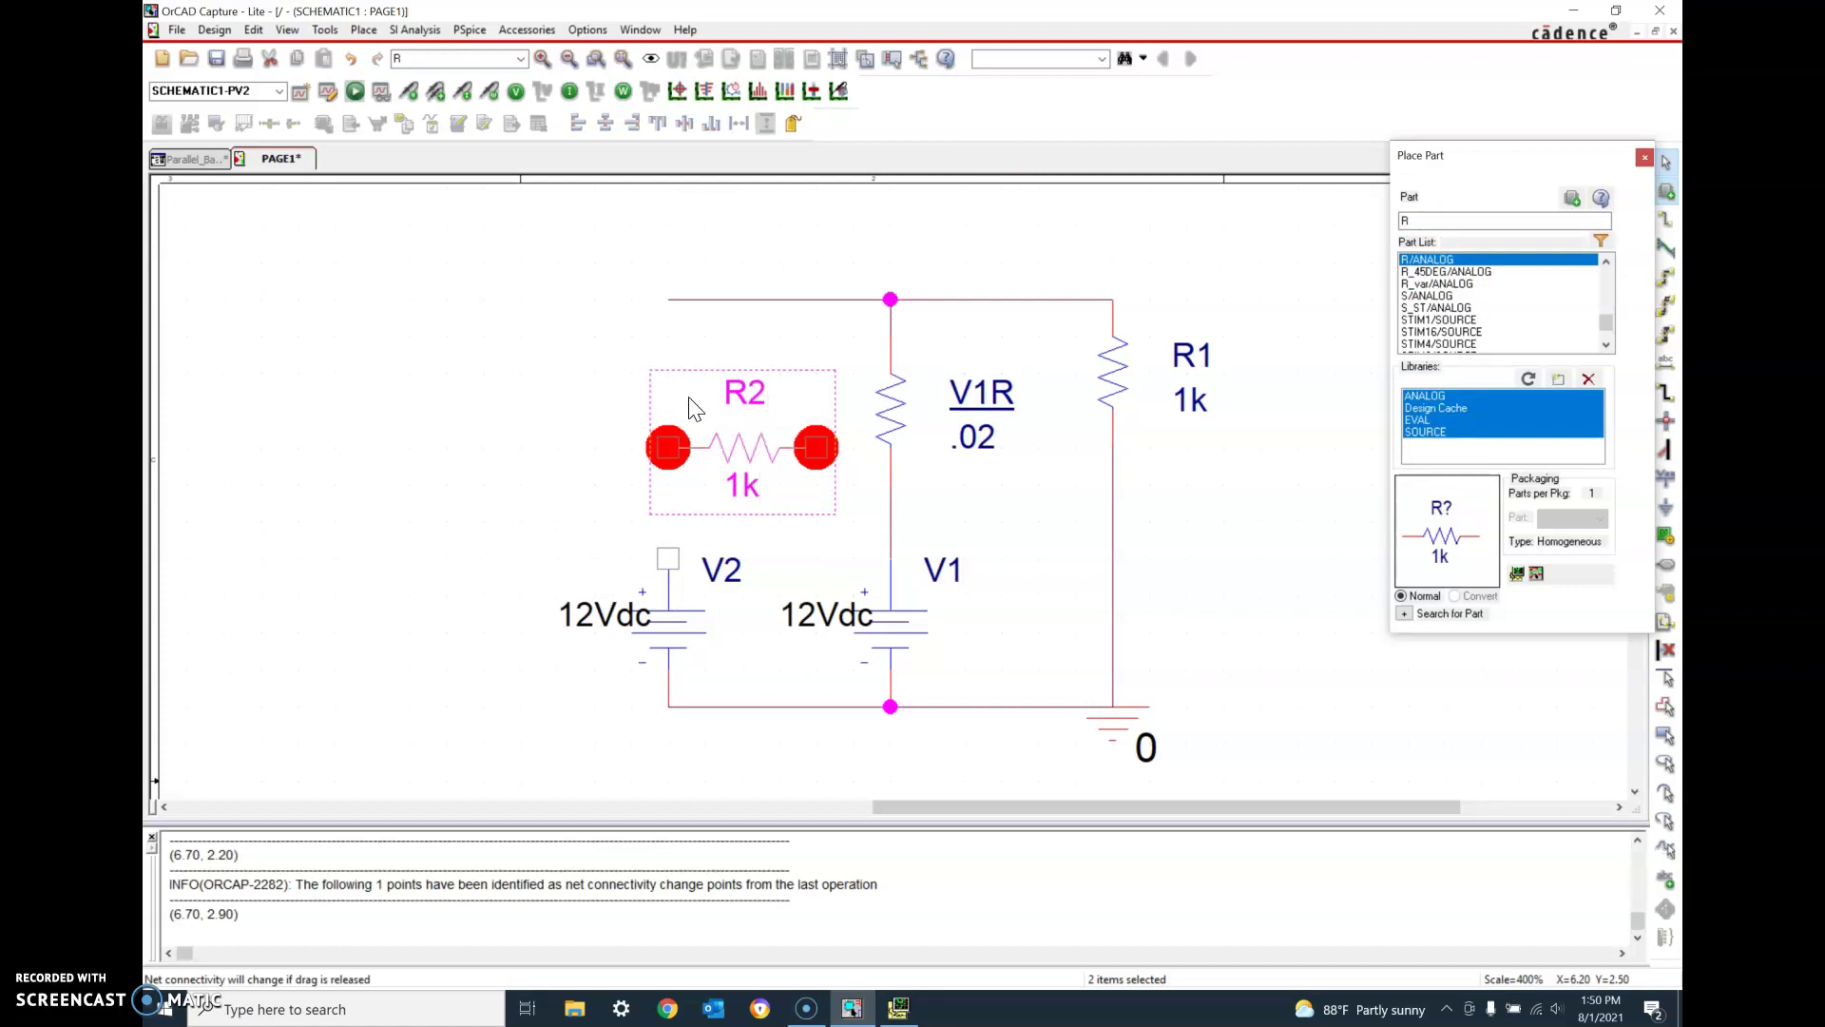
key("r")
left_click_drag(733, 428, 658, 390)
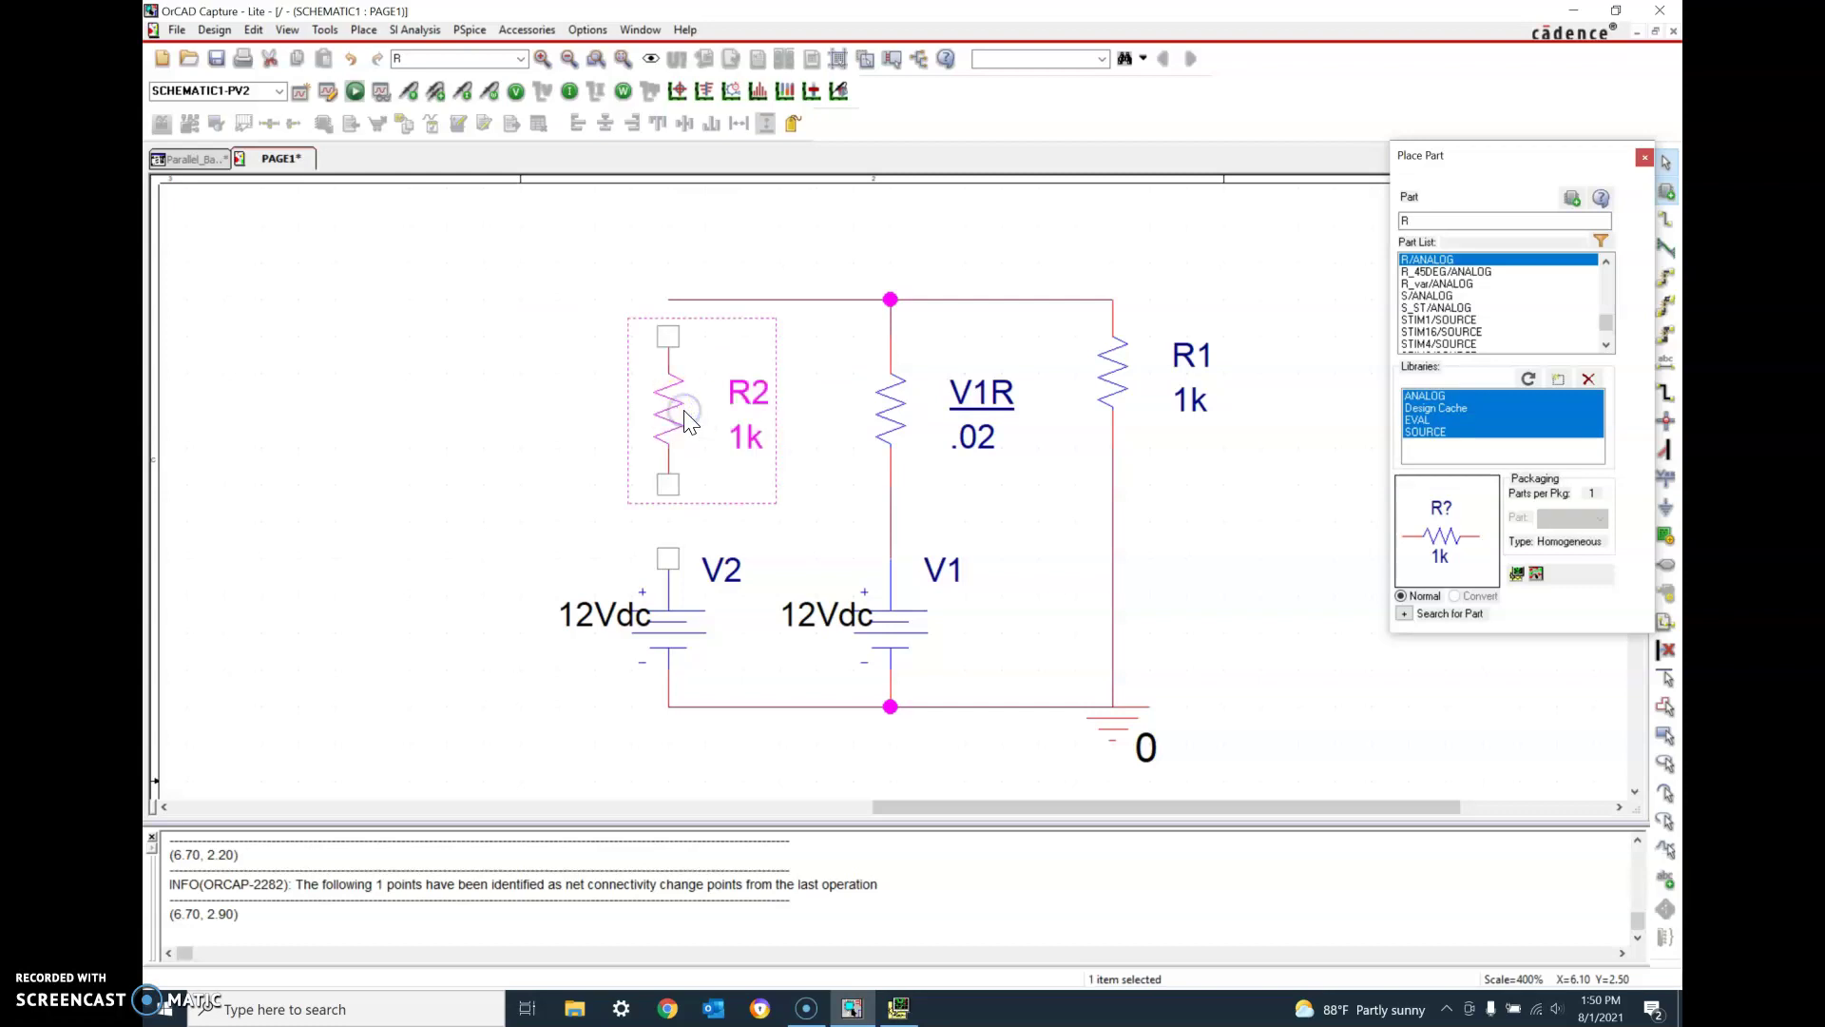
left_click(336, 255)
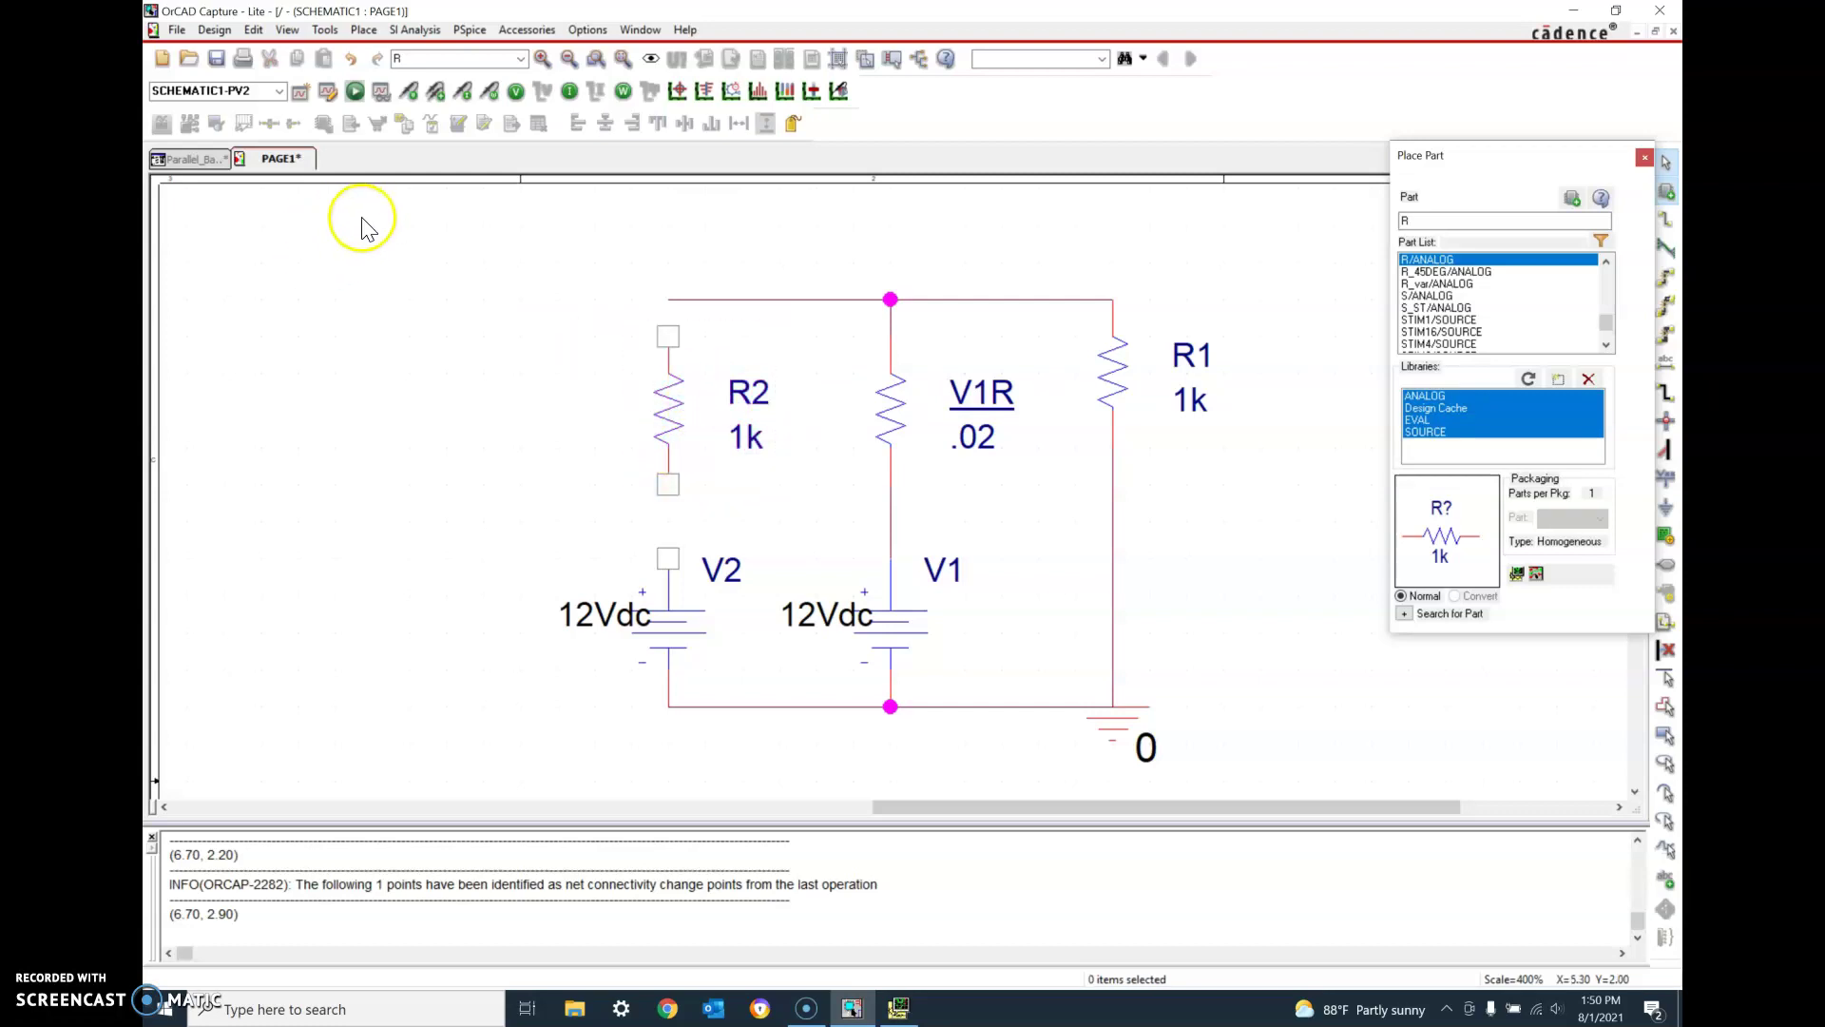
- Rename the second resistor V2R and set its value to .02
left_click(745, 398)
double_click(745, 397)
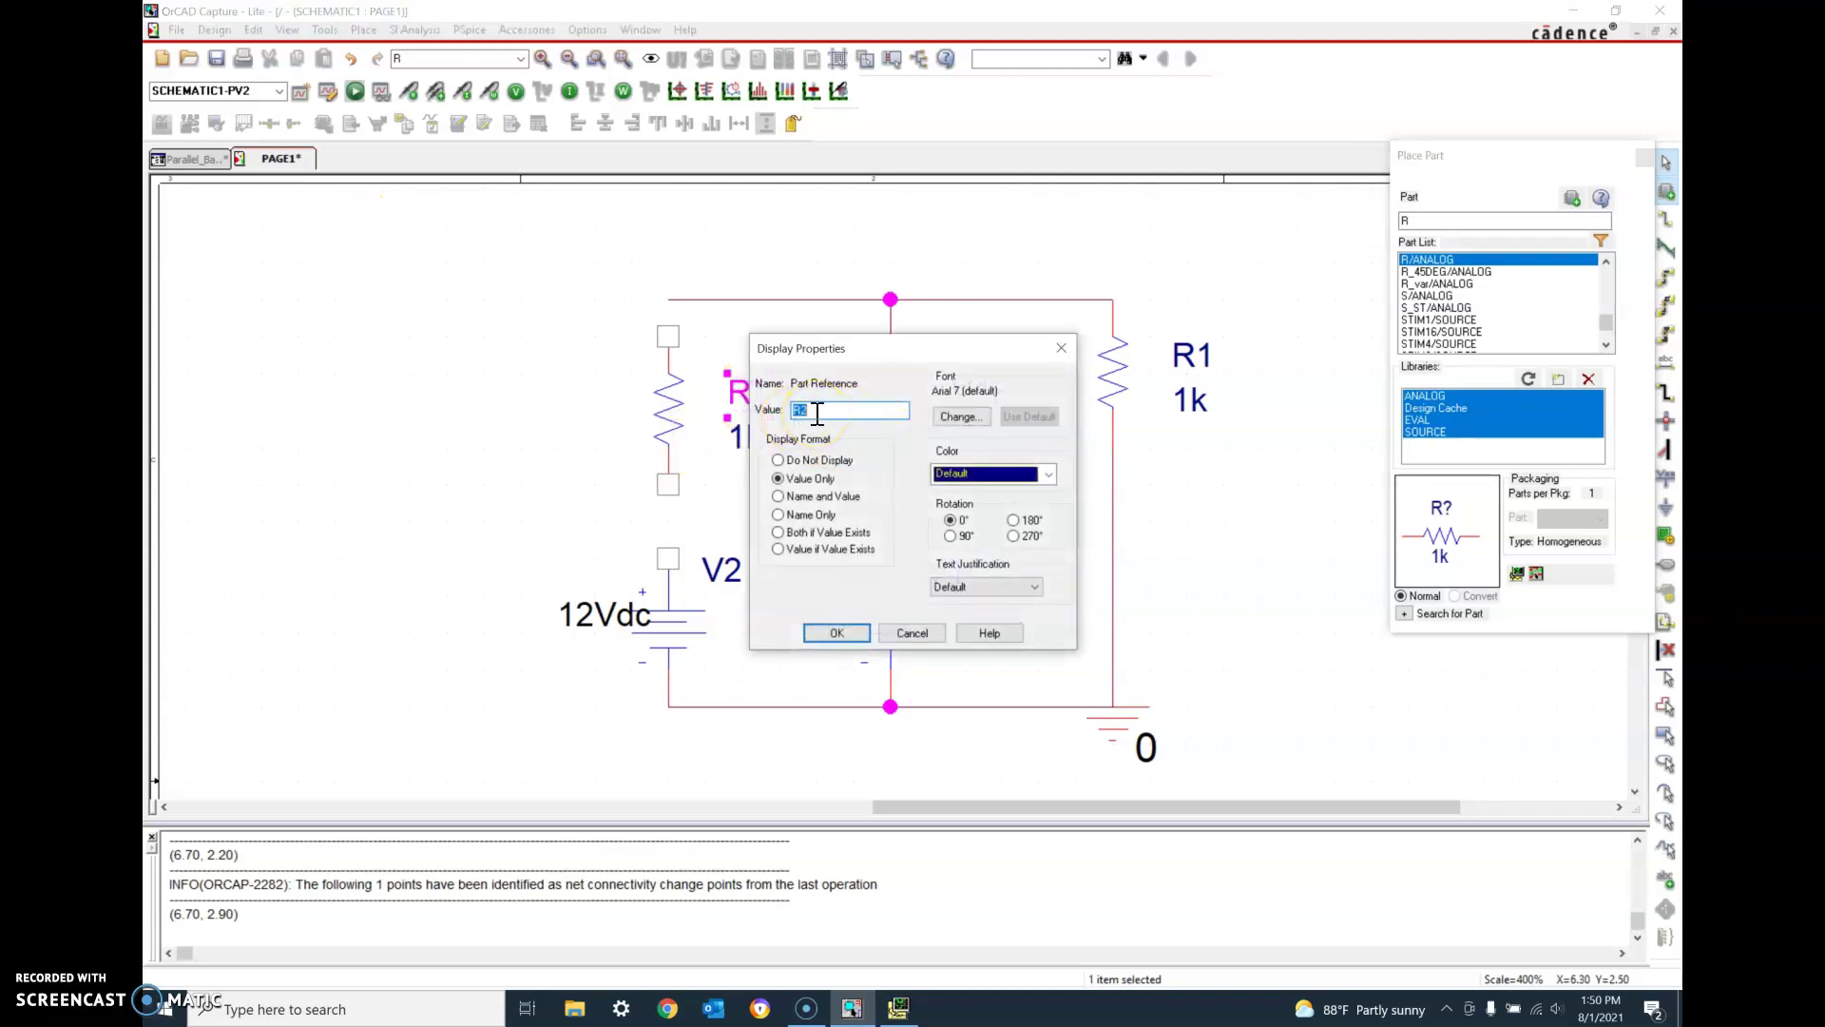
left_click(930, 635)
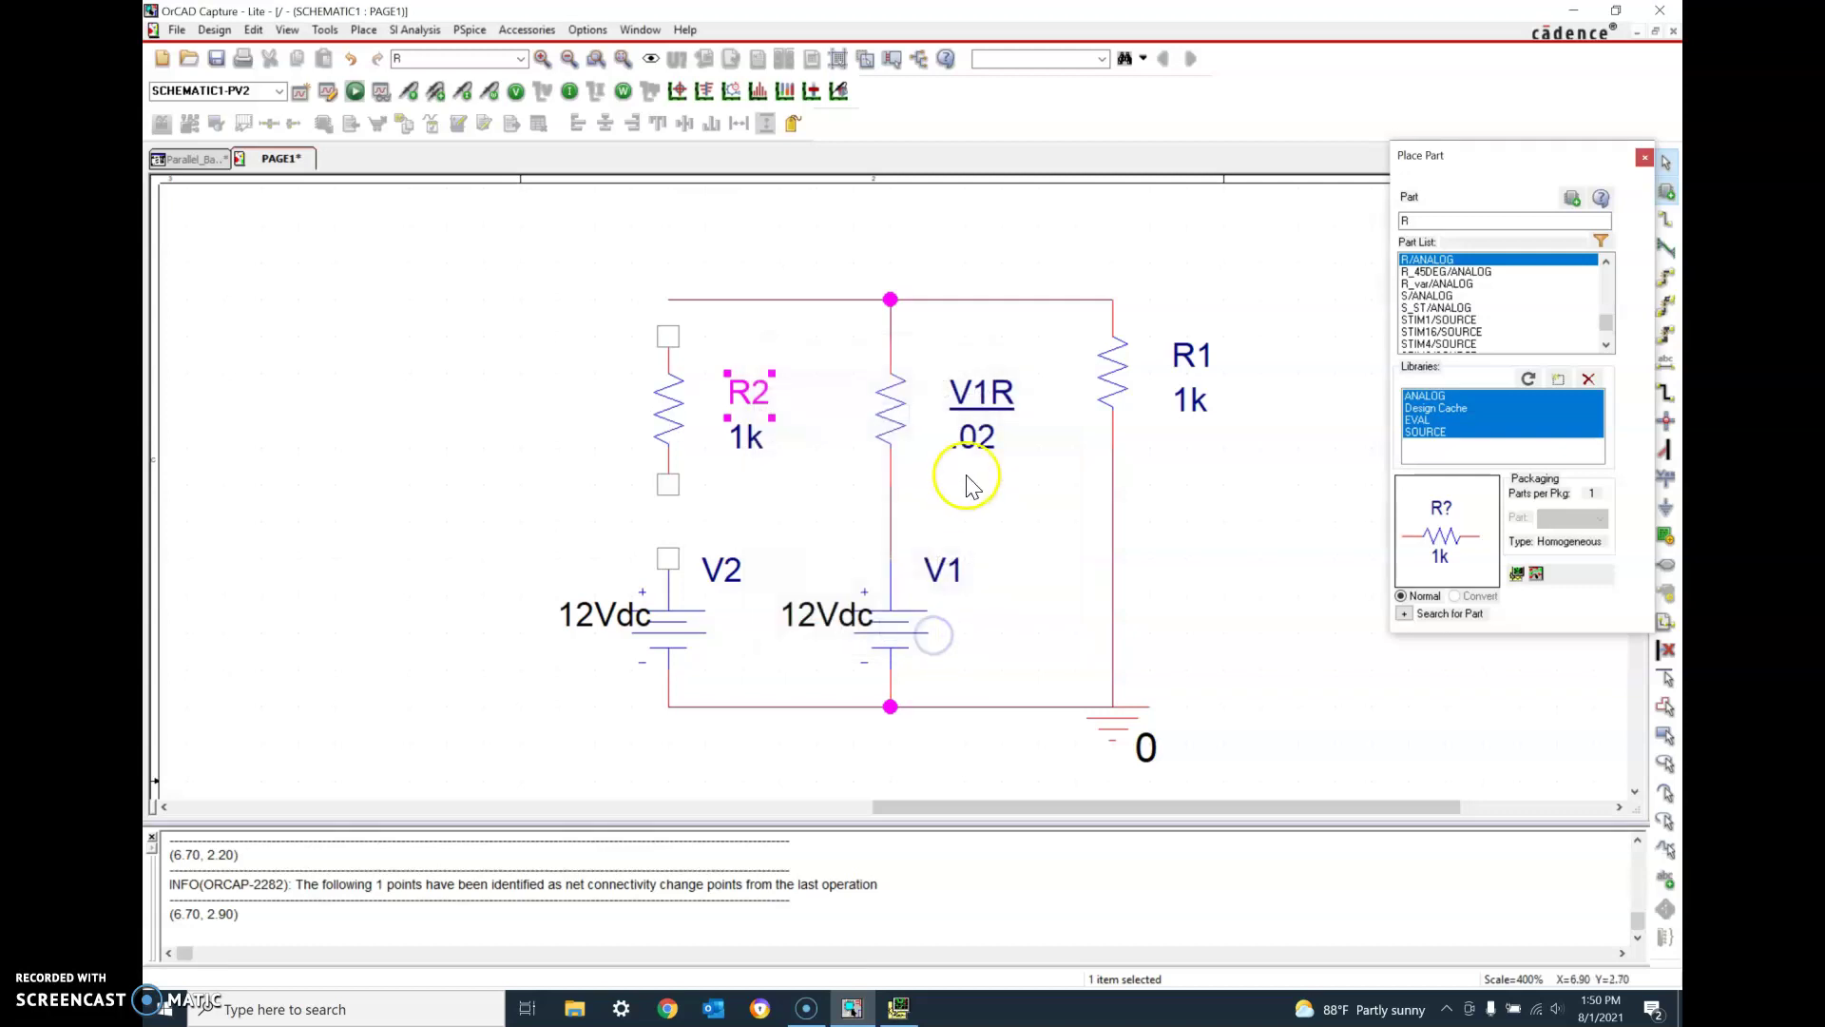
double_click(747, 393)
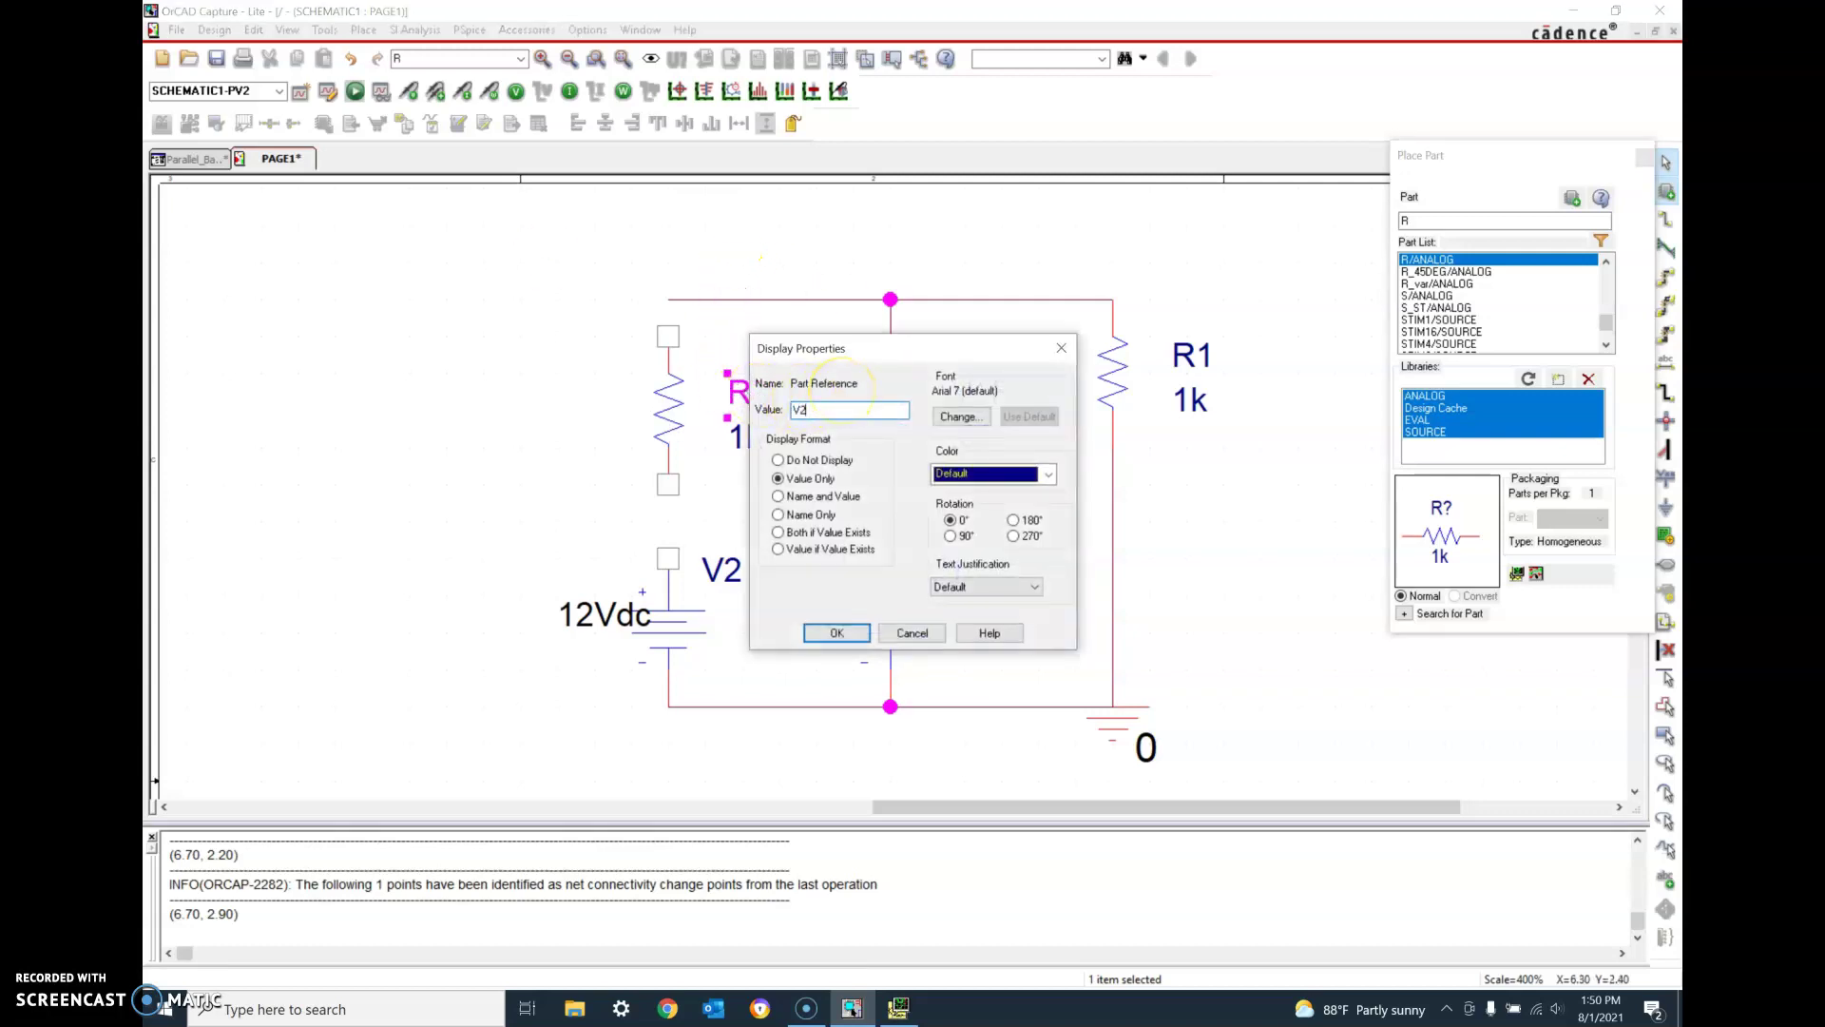
left_click(836, 633)
double_click(747, 442)
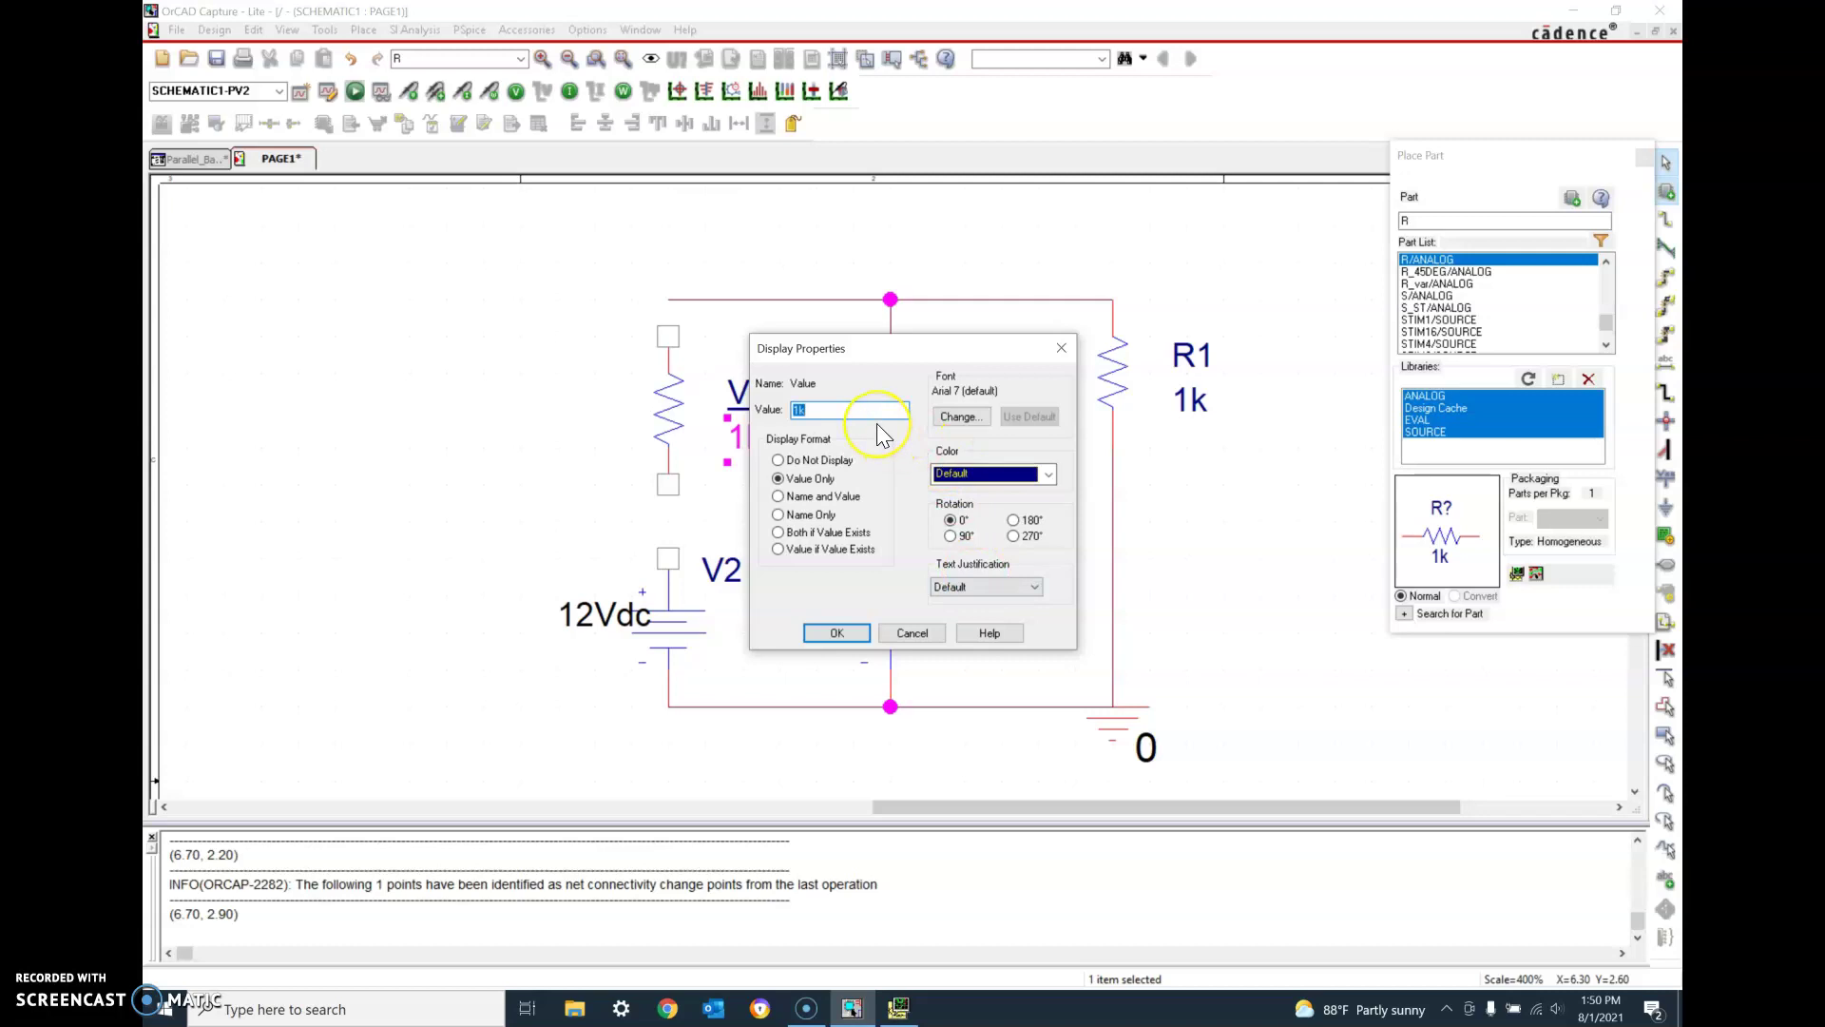
key("BackSpace")
left_click(833, 633)
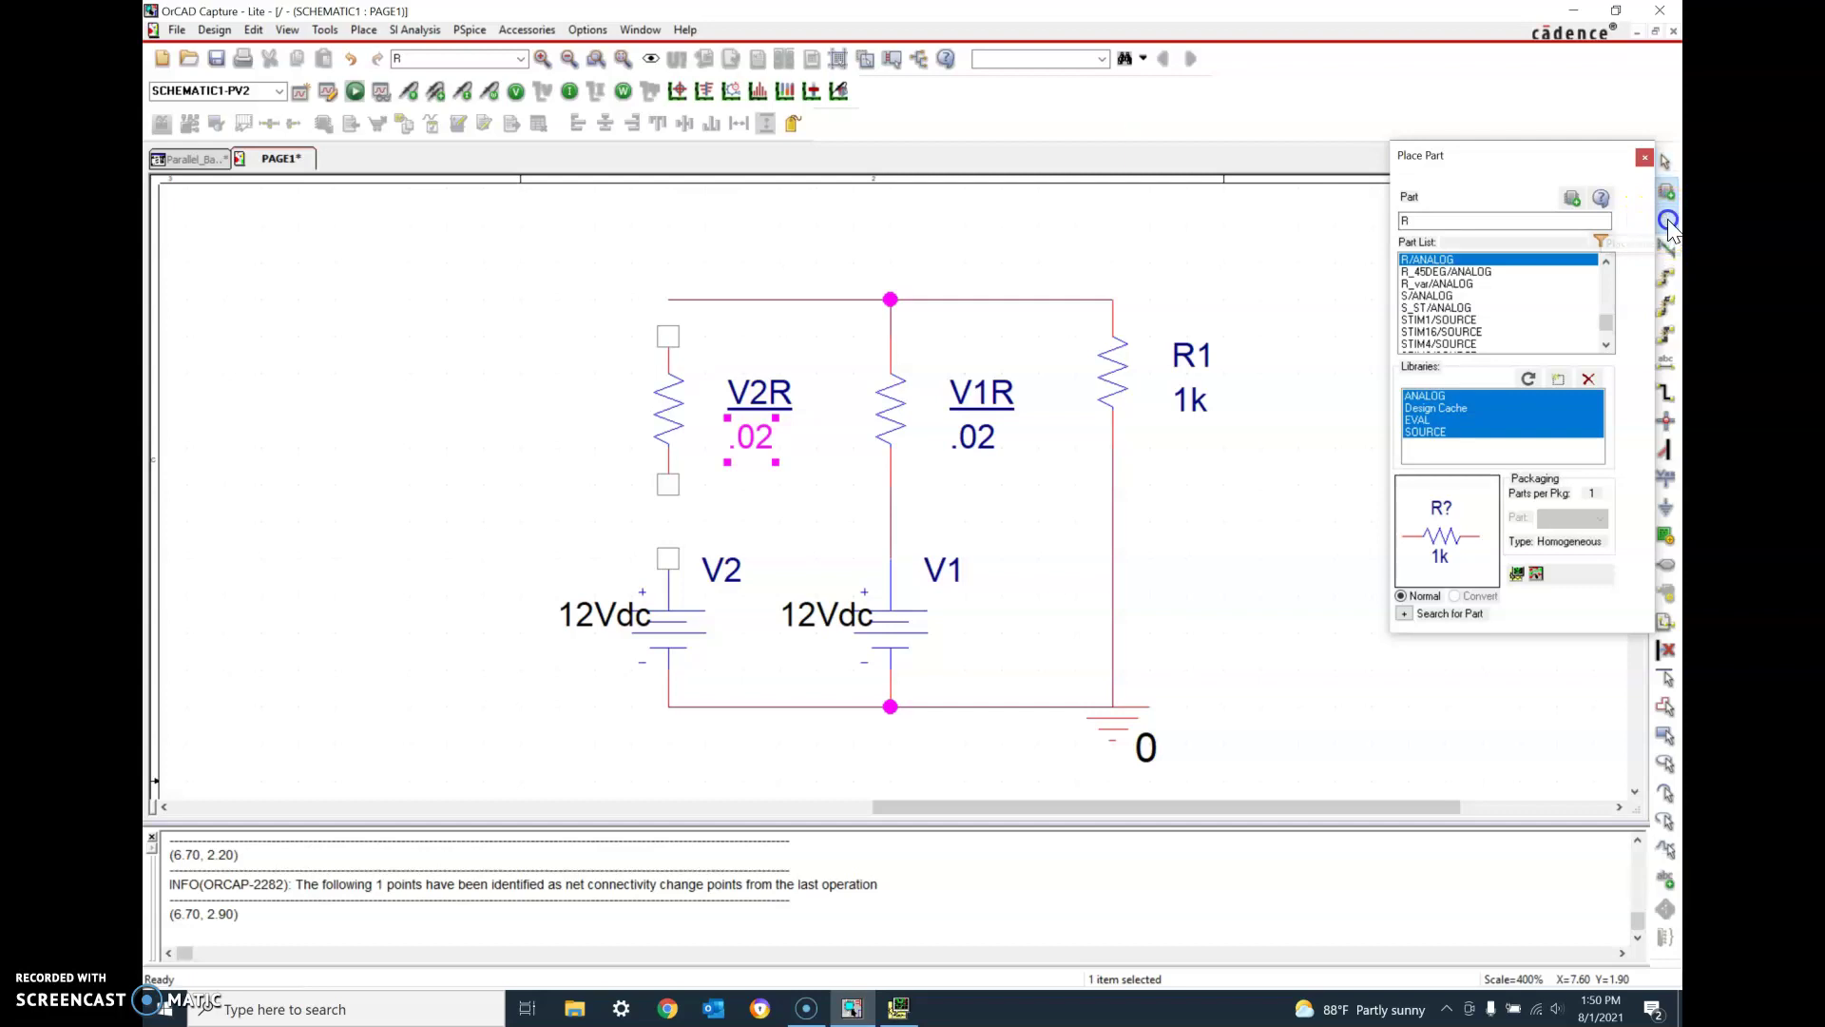
- Wire V2R's top pin to the rail and its bottom pin to V2
left_click(668, 309)
left_click(668, 326)
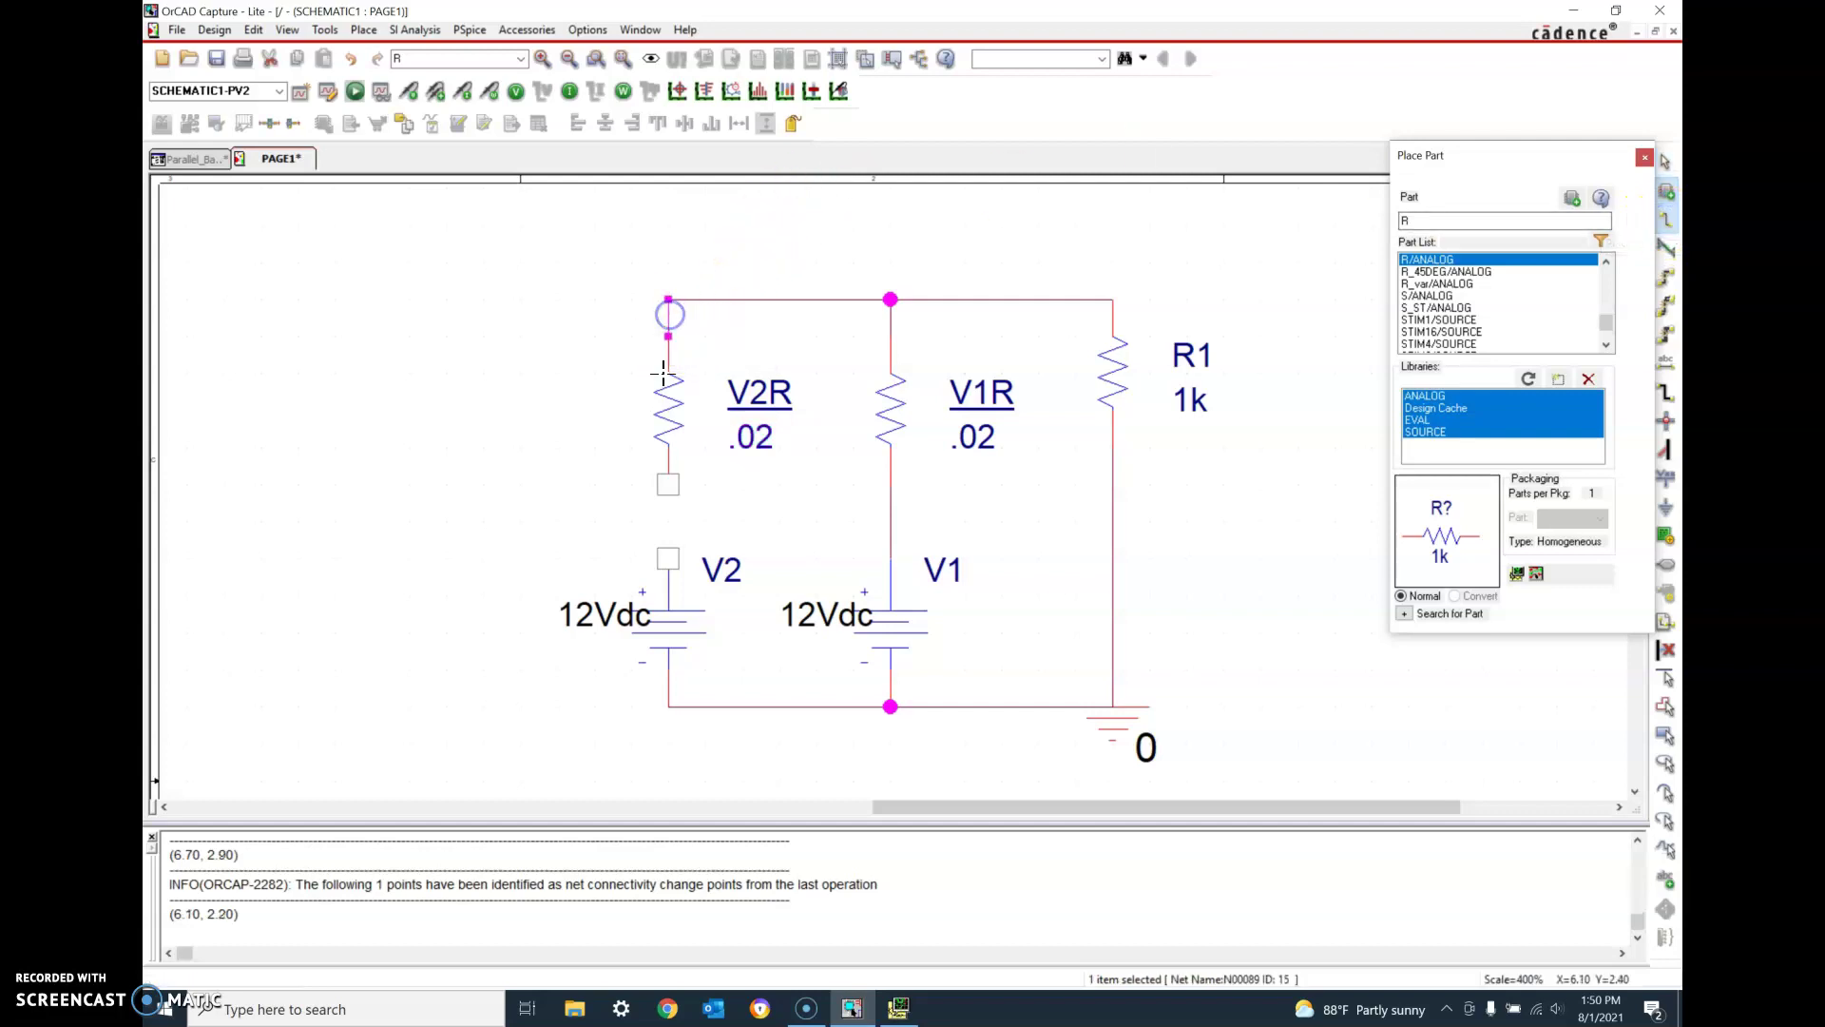
left_click(668, 485)
left_click(665, 558)
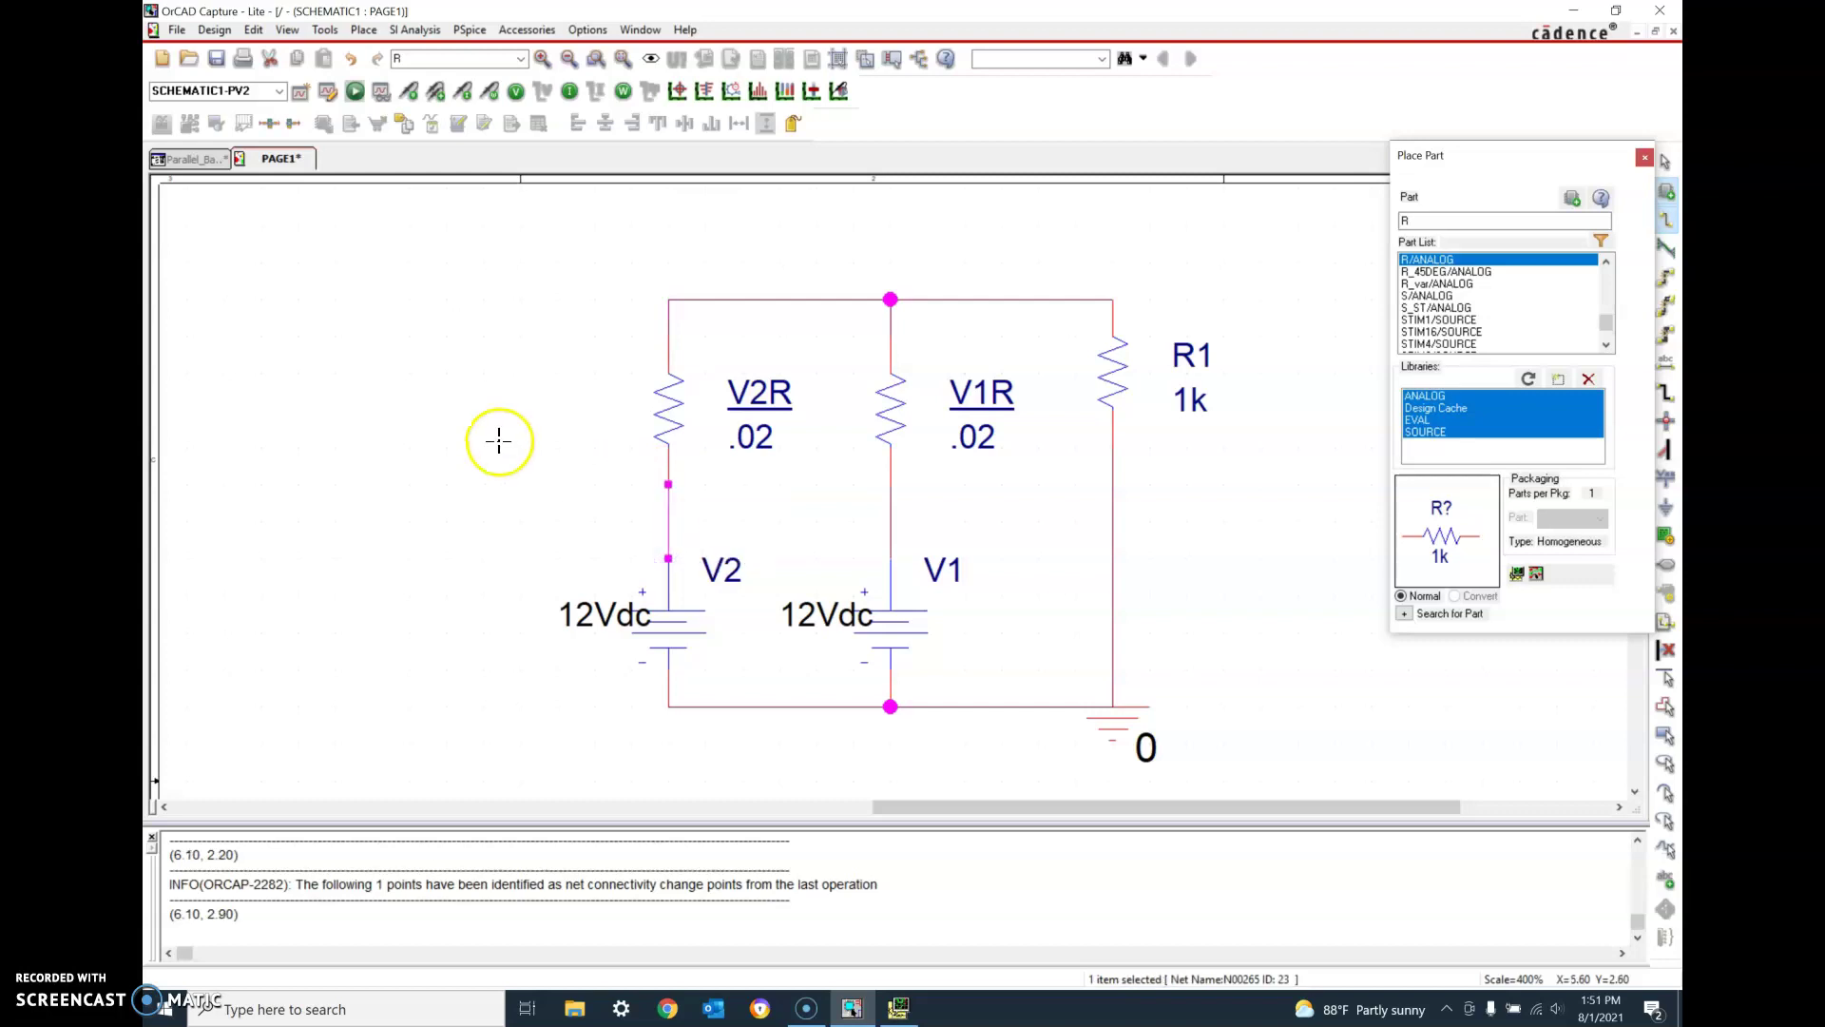
key("Escape")
left_click(500, 443)
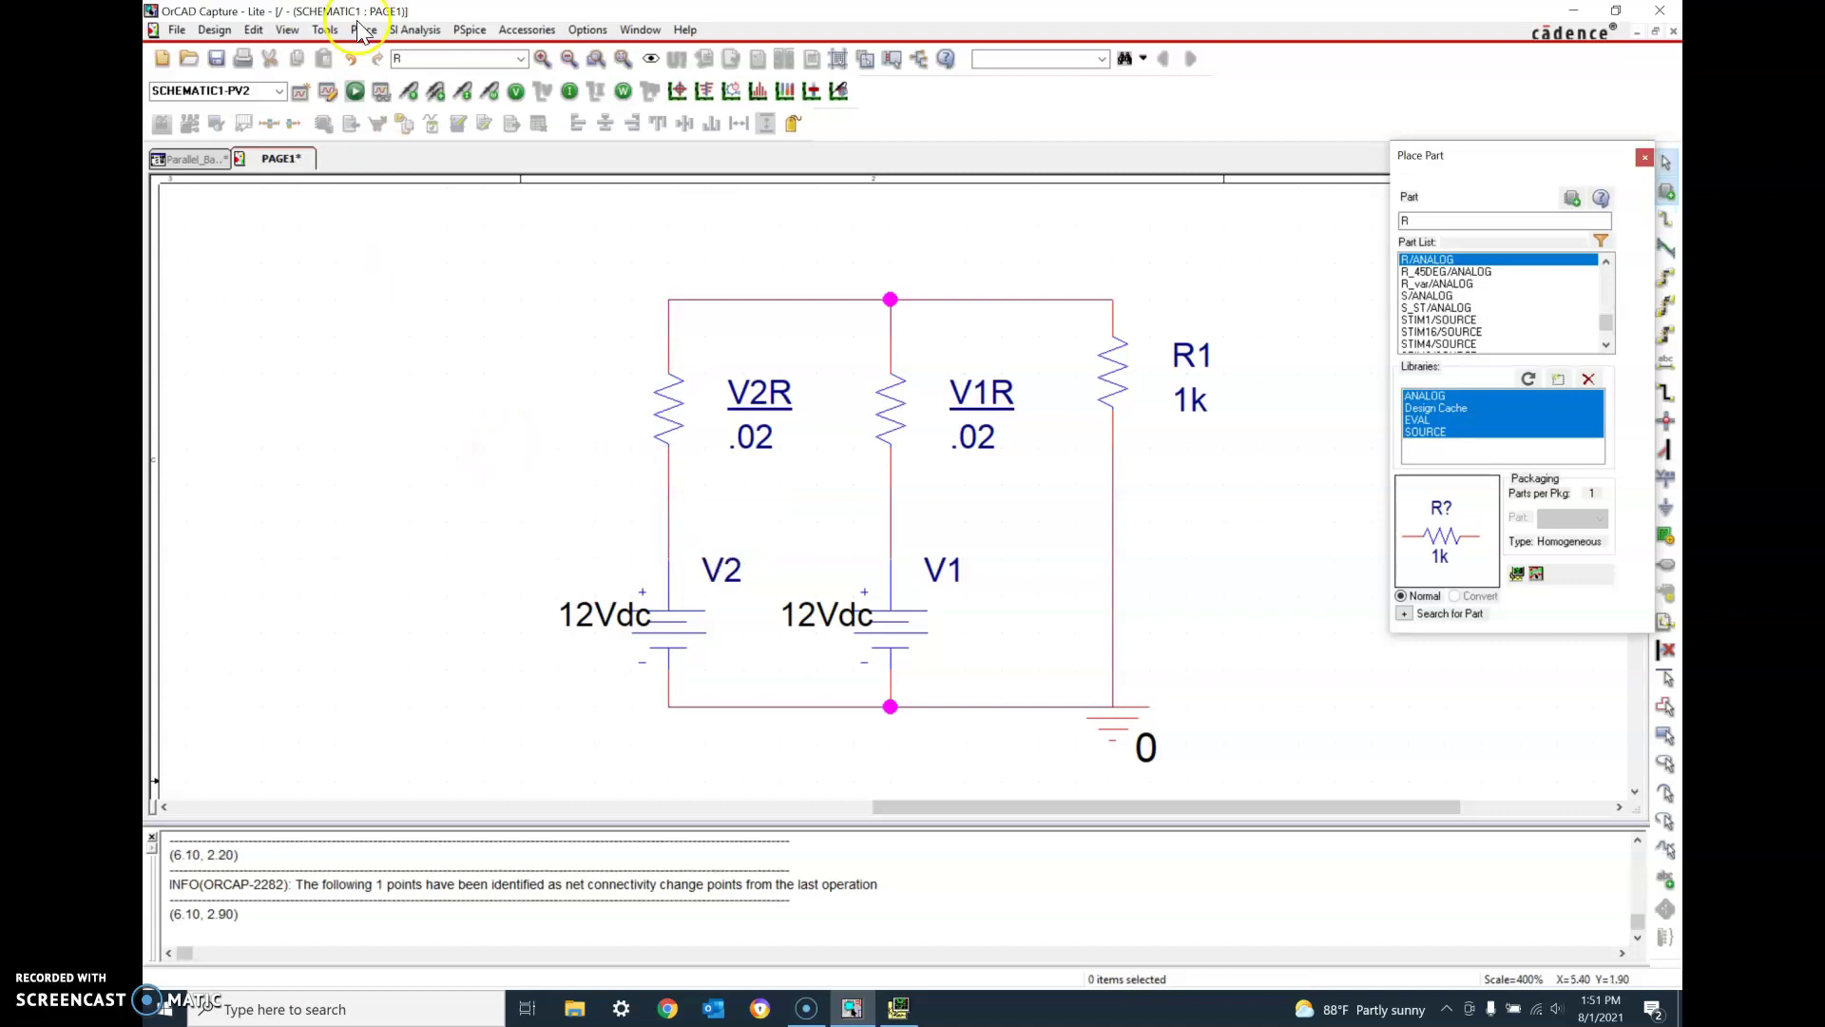
- Create simulation profile PVTwo with the default 1000ns transient settings, avoiding a duplicate name
left_click(297, 92)
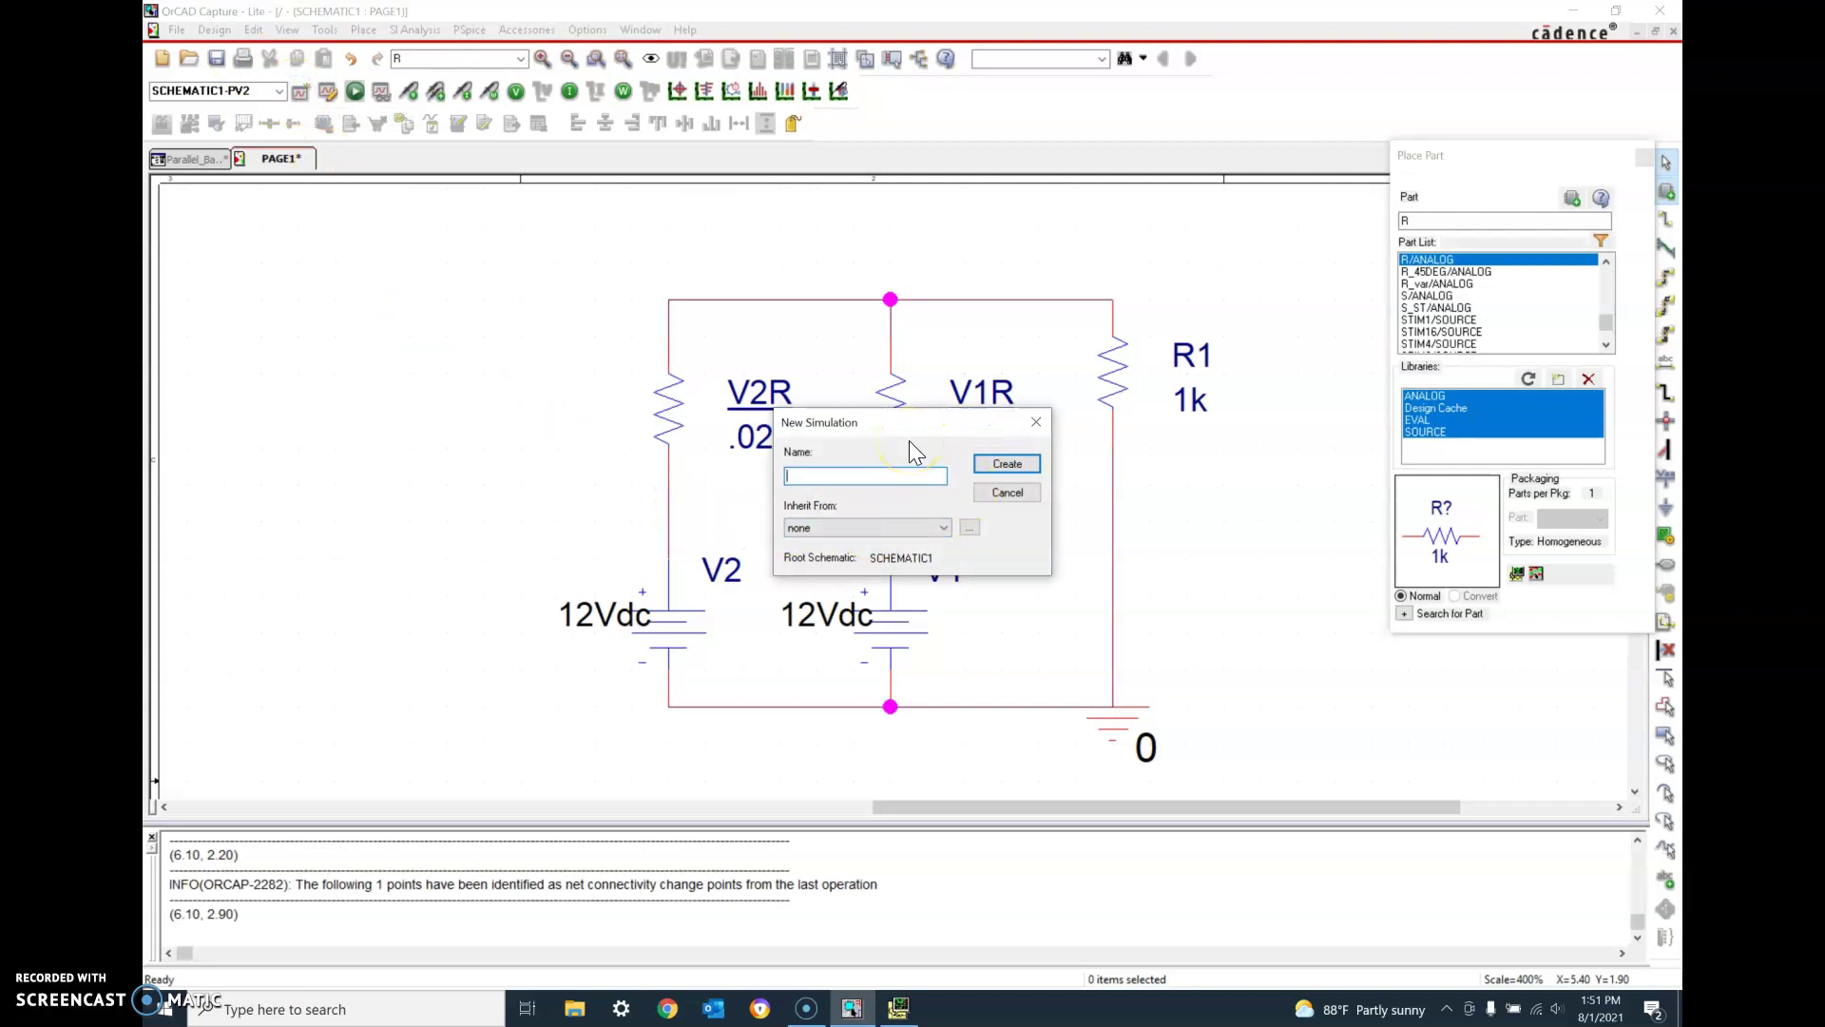
type("(v")
left_click(1029, 465)
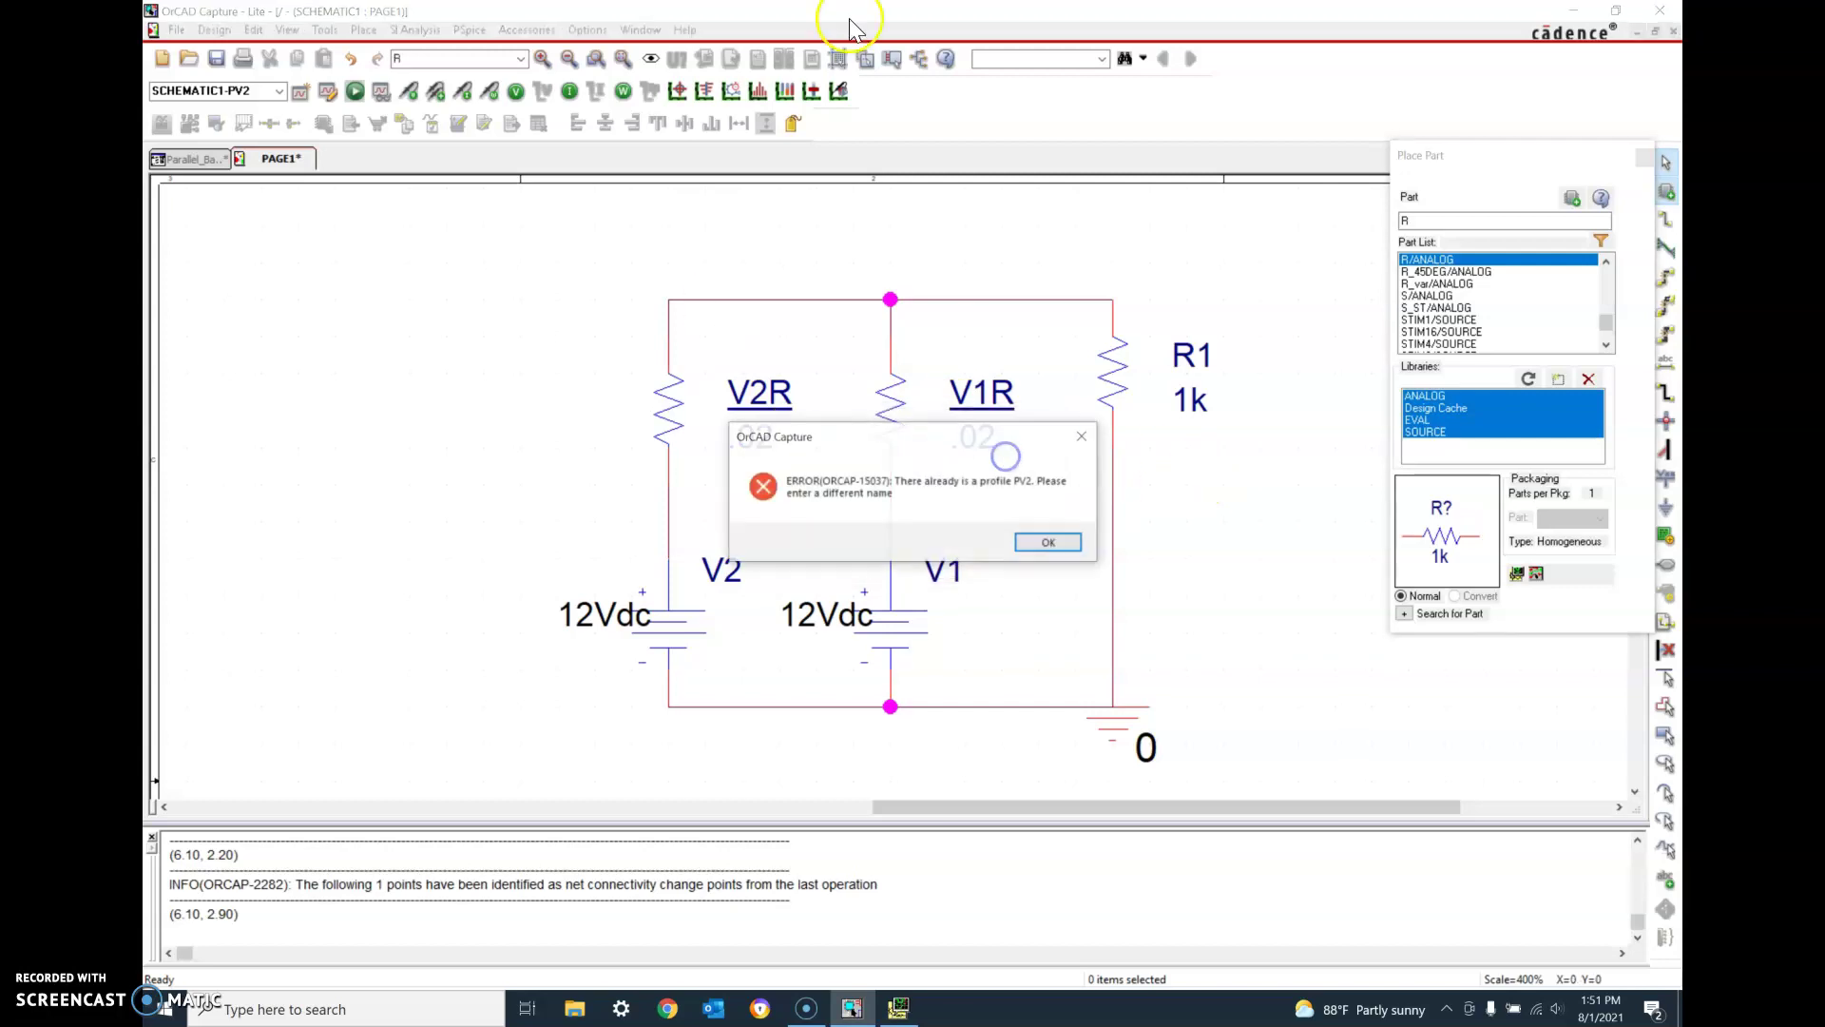
left_click(1046, 543)
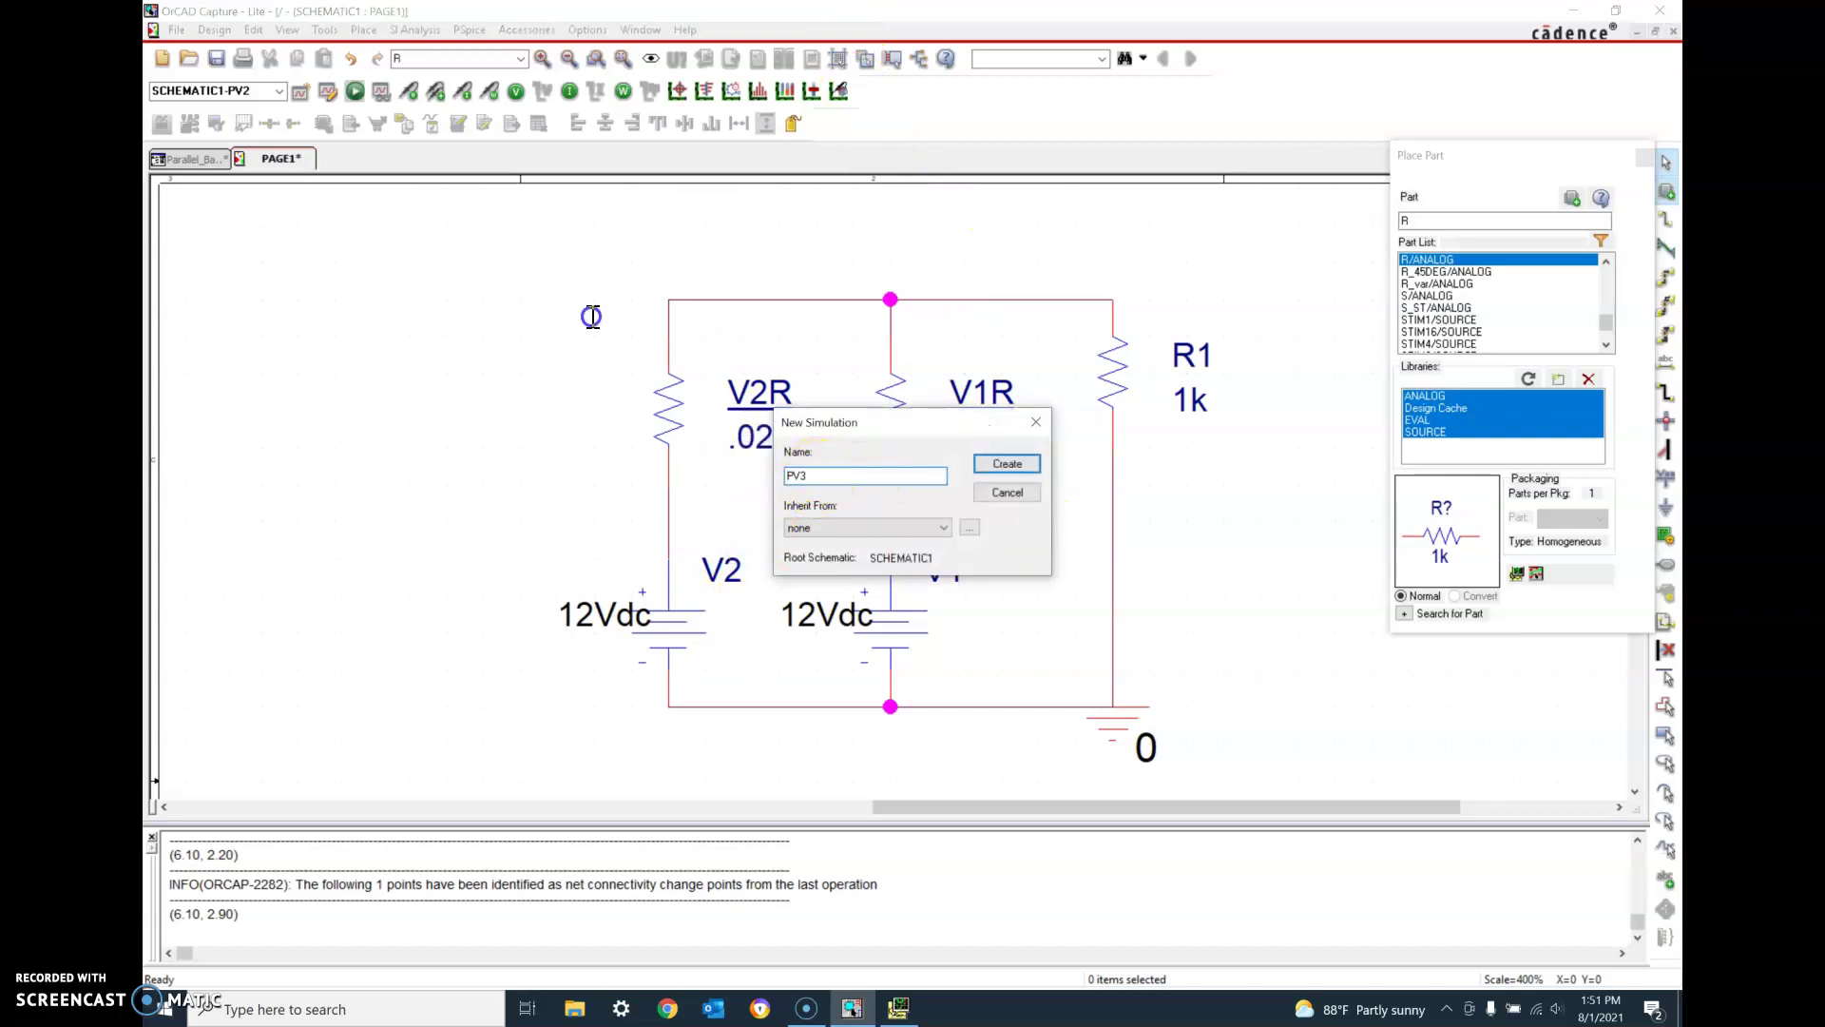
key("BackSpace")
type("Te")
left_click(1008, 467)
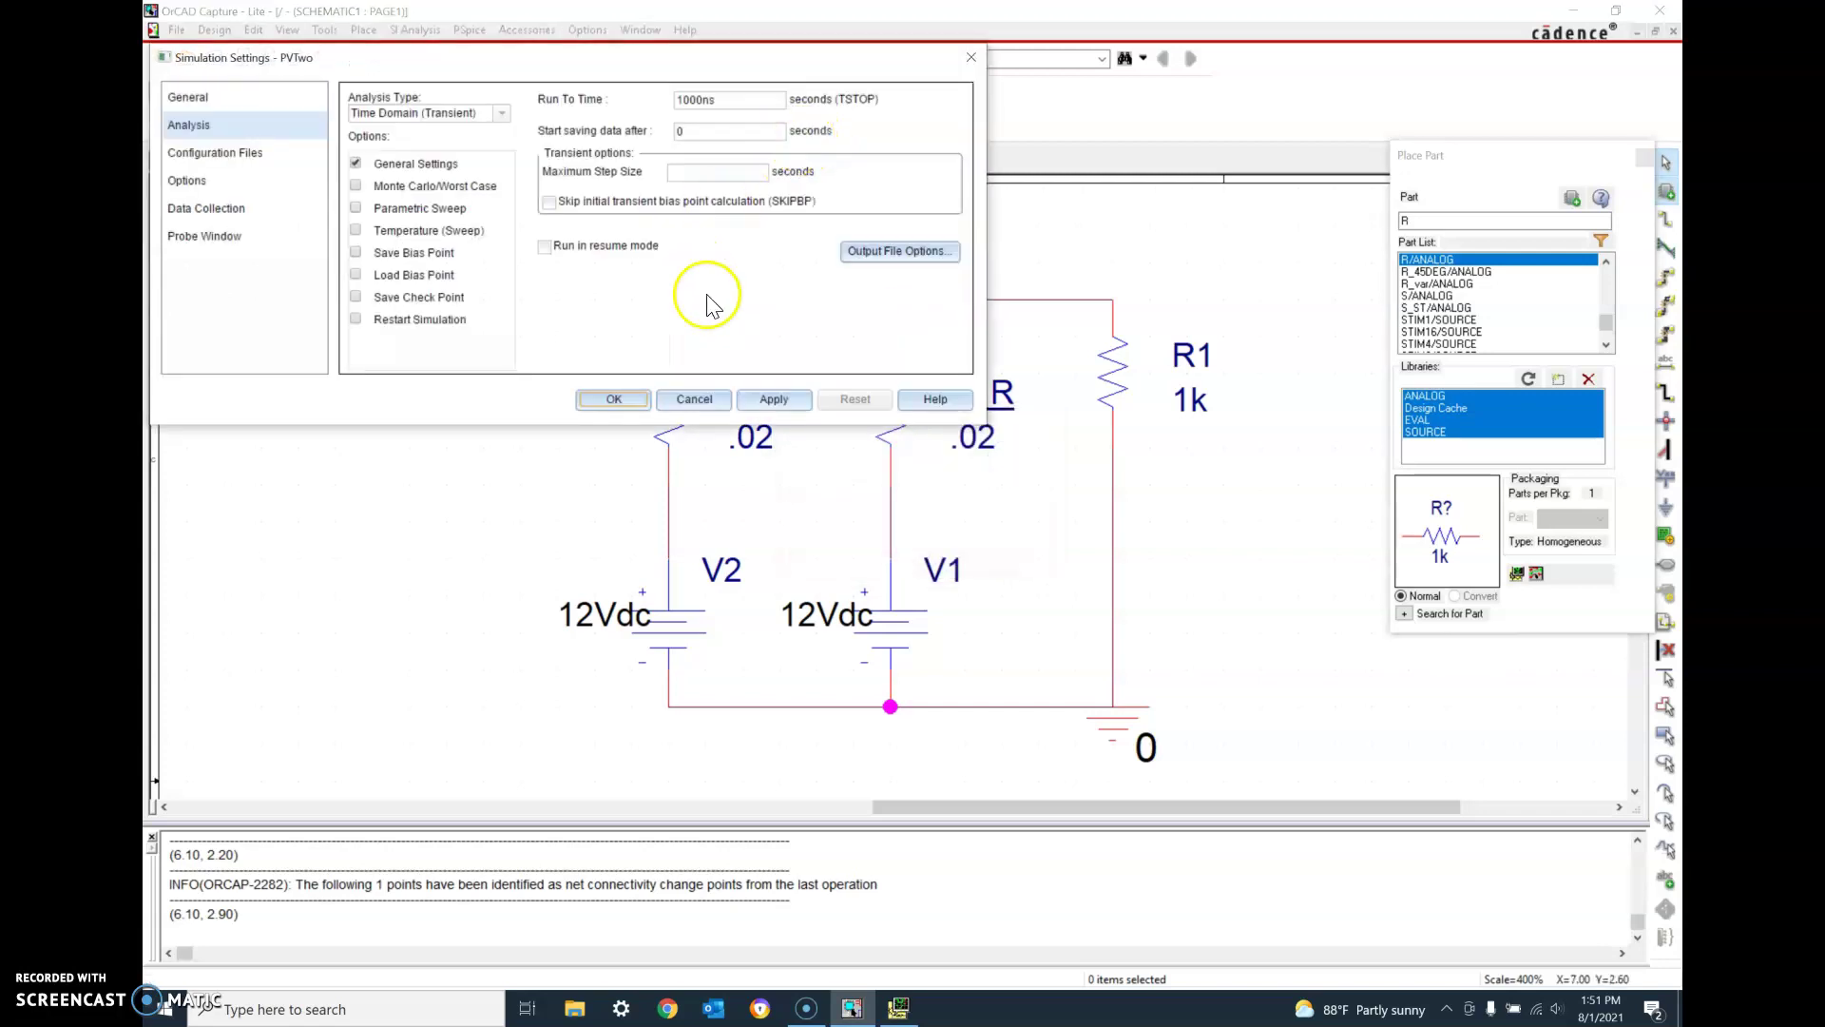
left_click(768, 410)
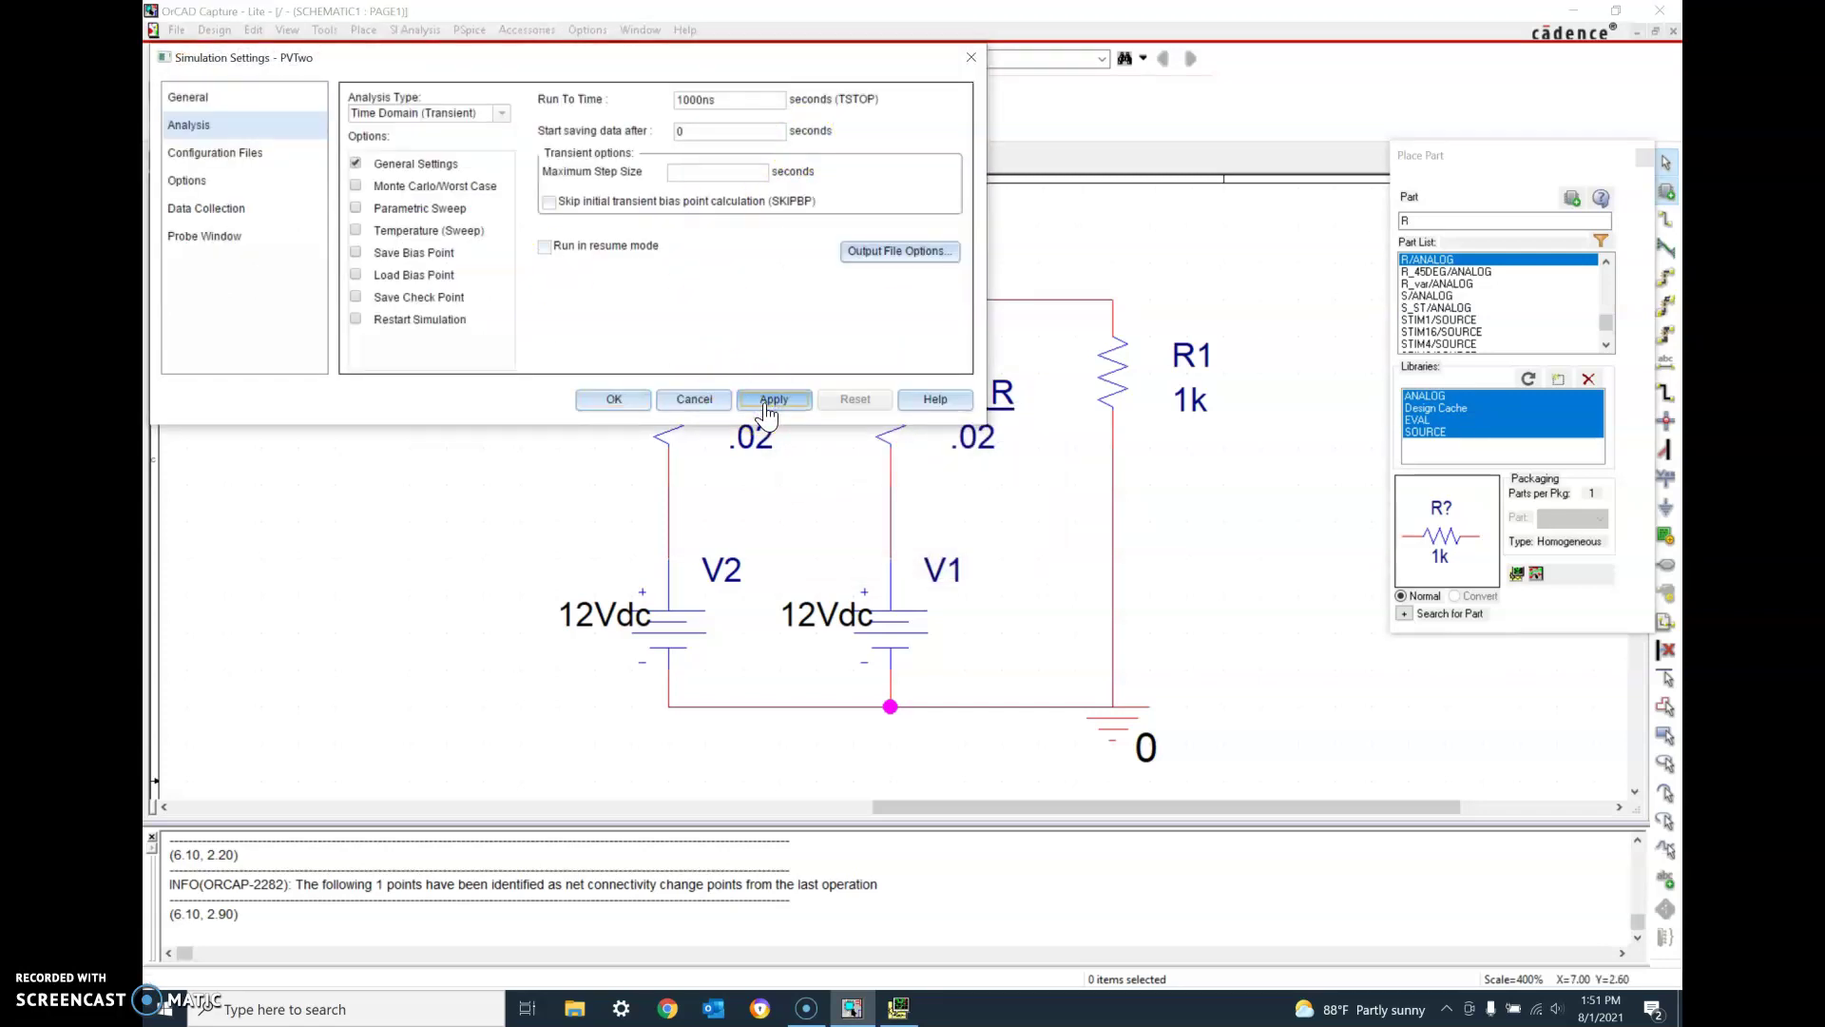
left_click(609, 401)
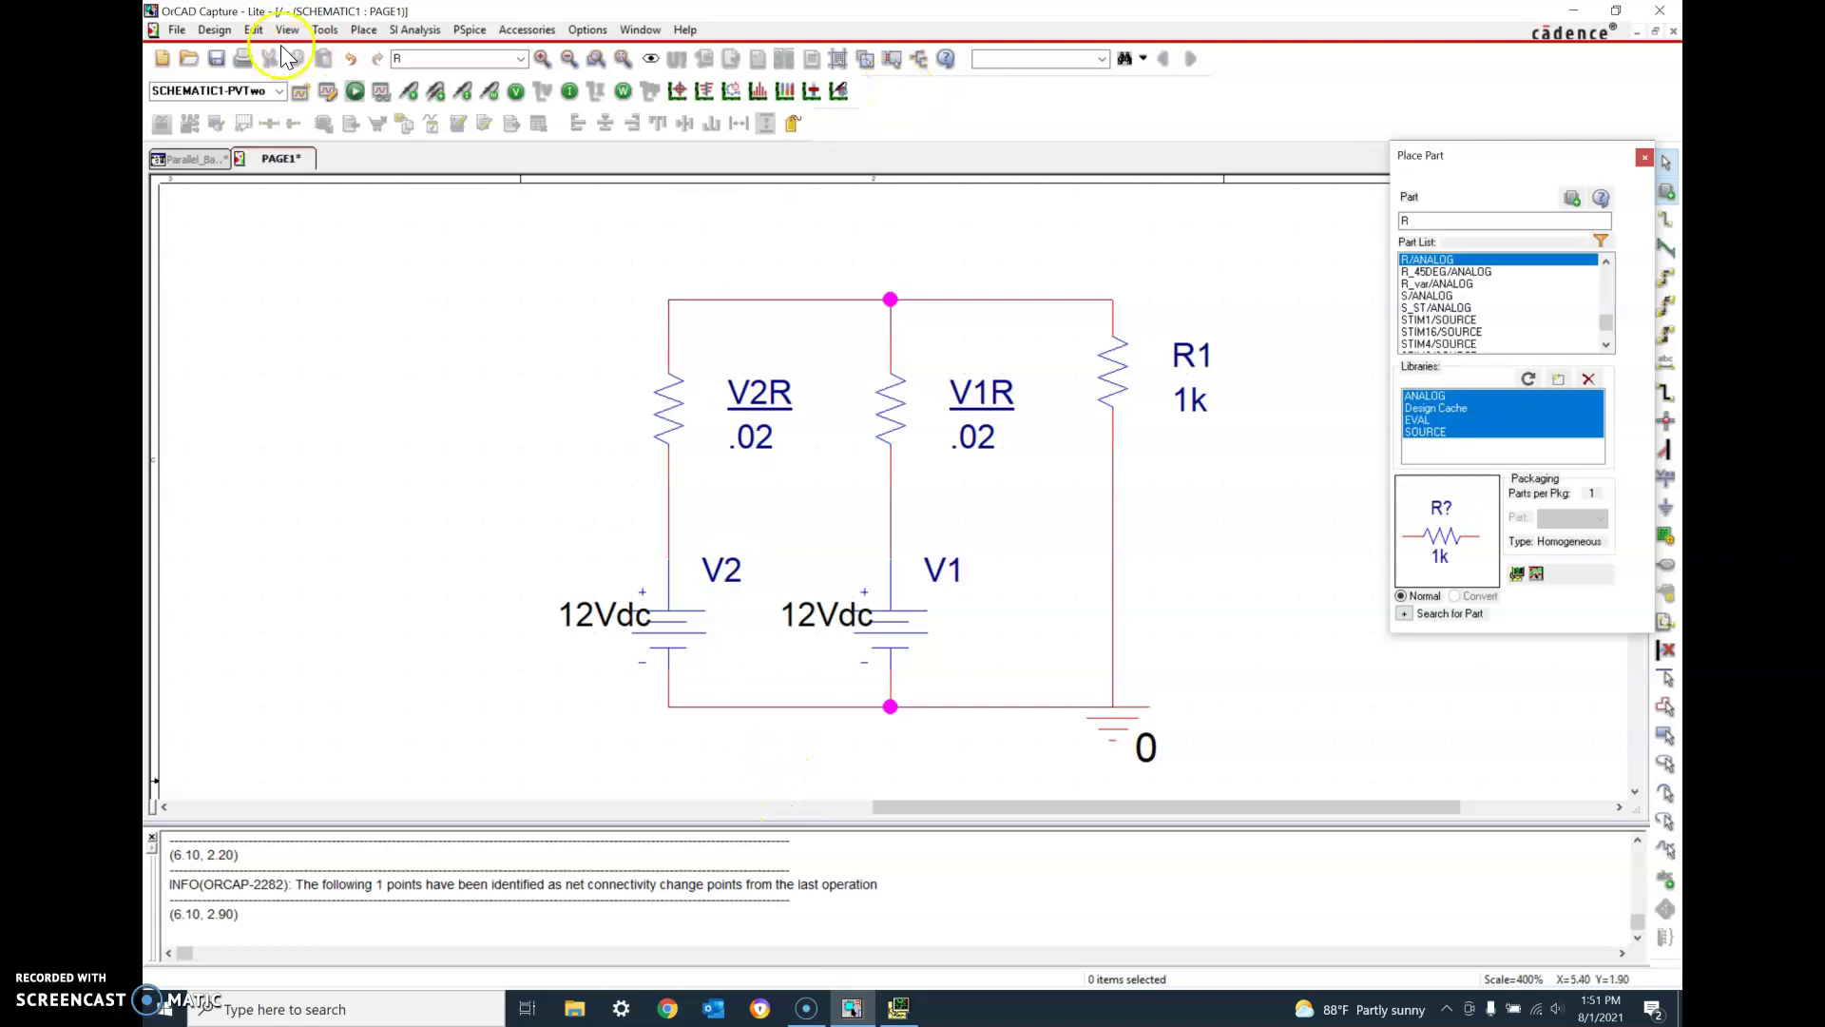
- Run the PVTwo PSpice simulation, check PSpice A/D, then return to the schematic
left_click(355, 90)
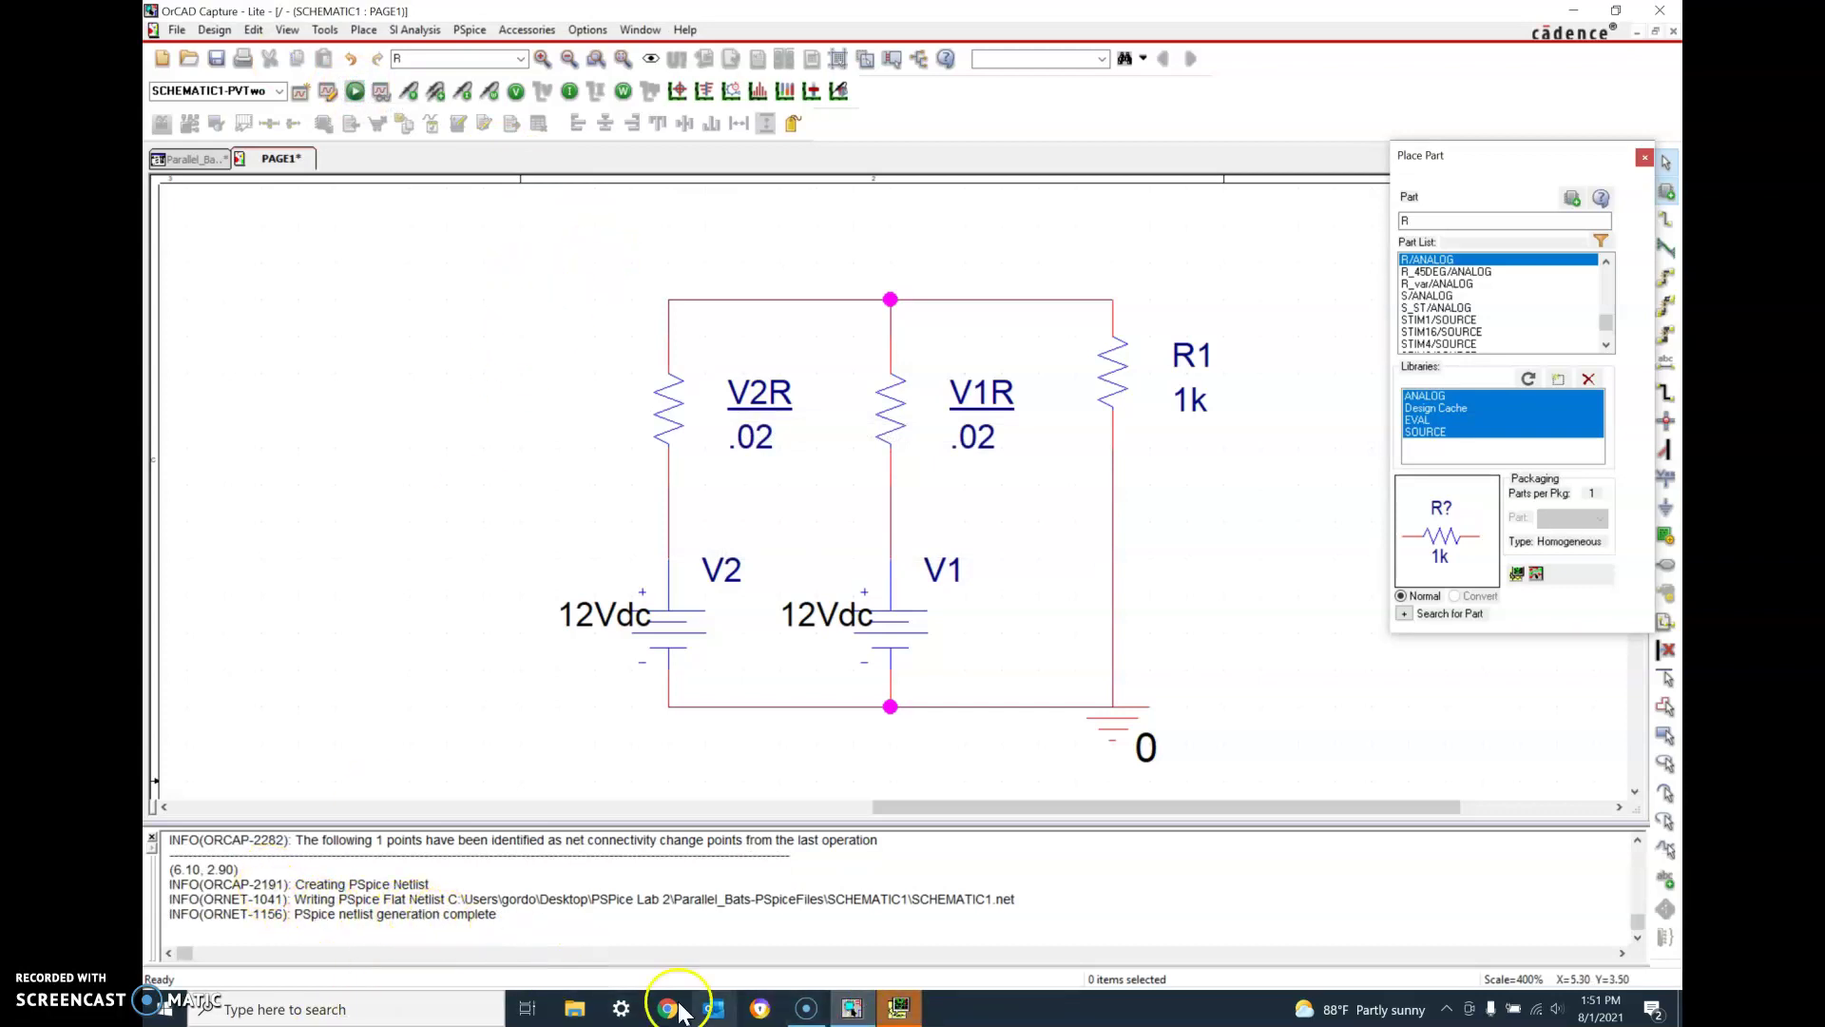
left_click(897, 1011)
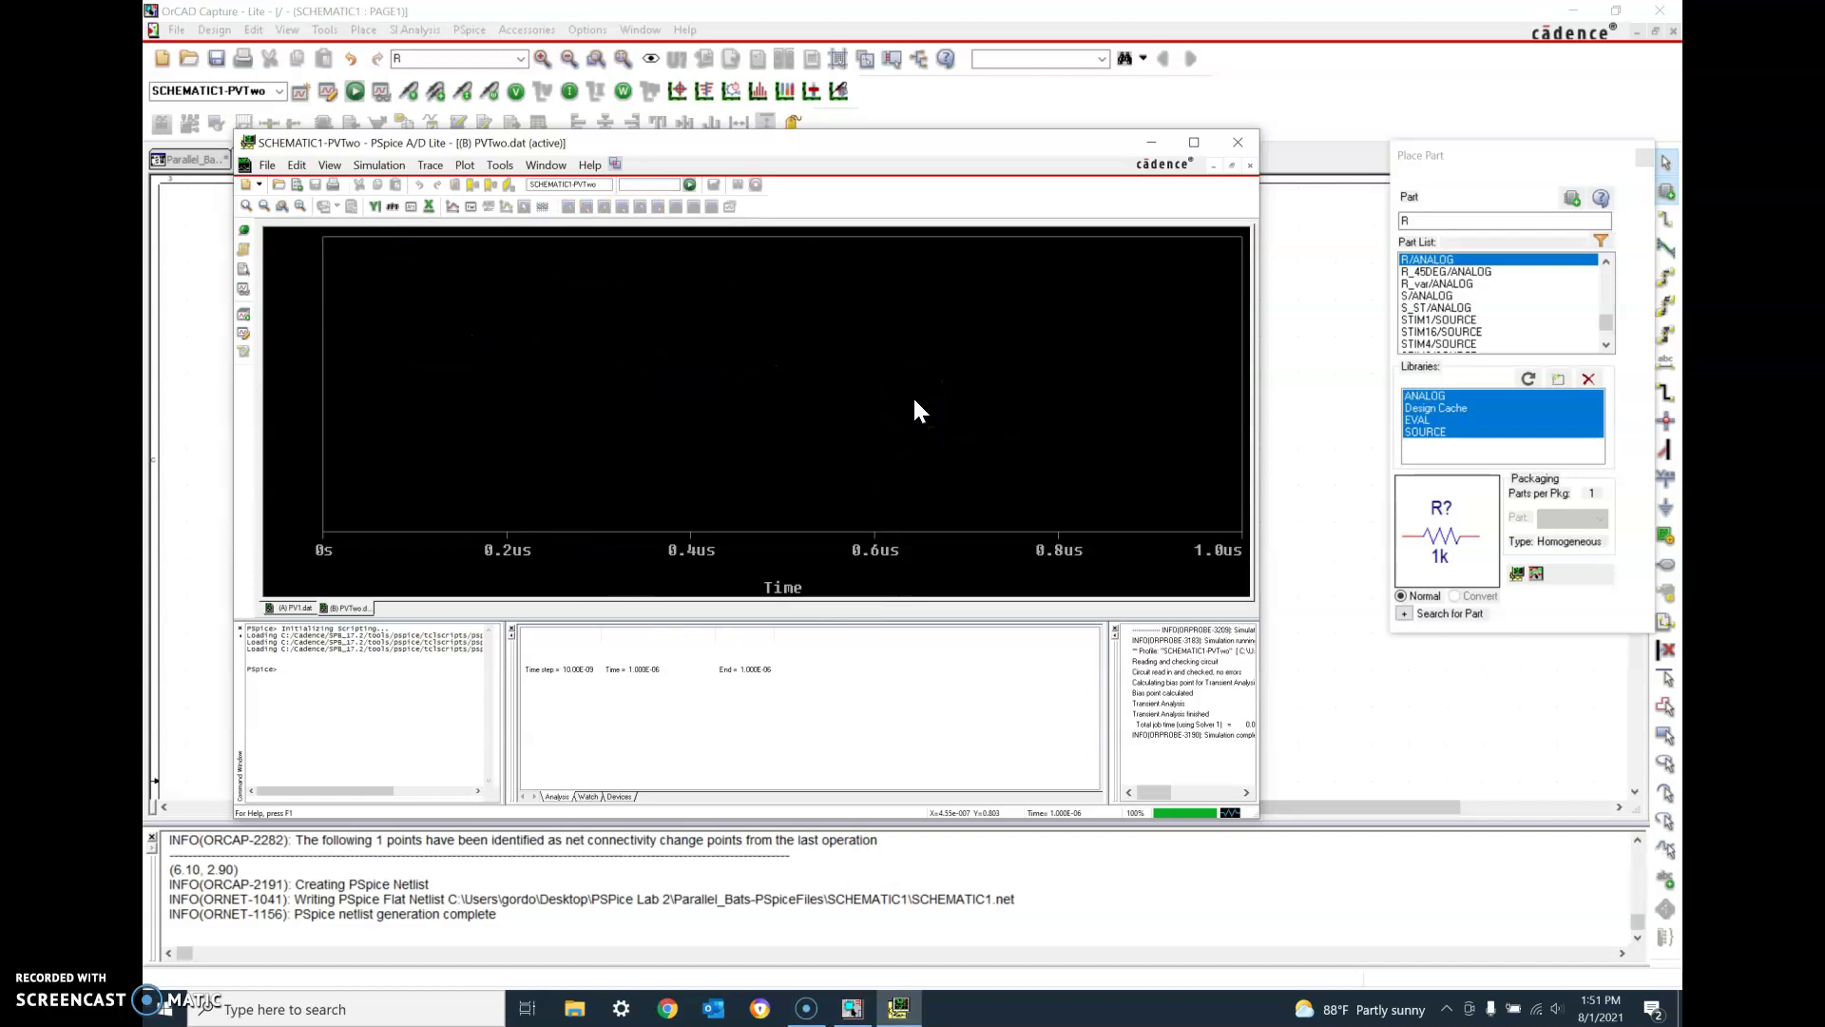
left_click(852, 1008)
left_click(581, 499)
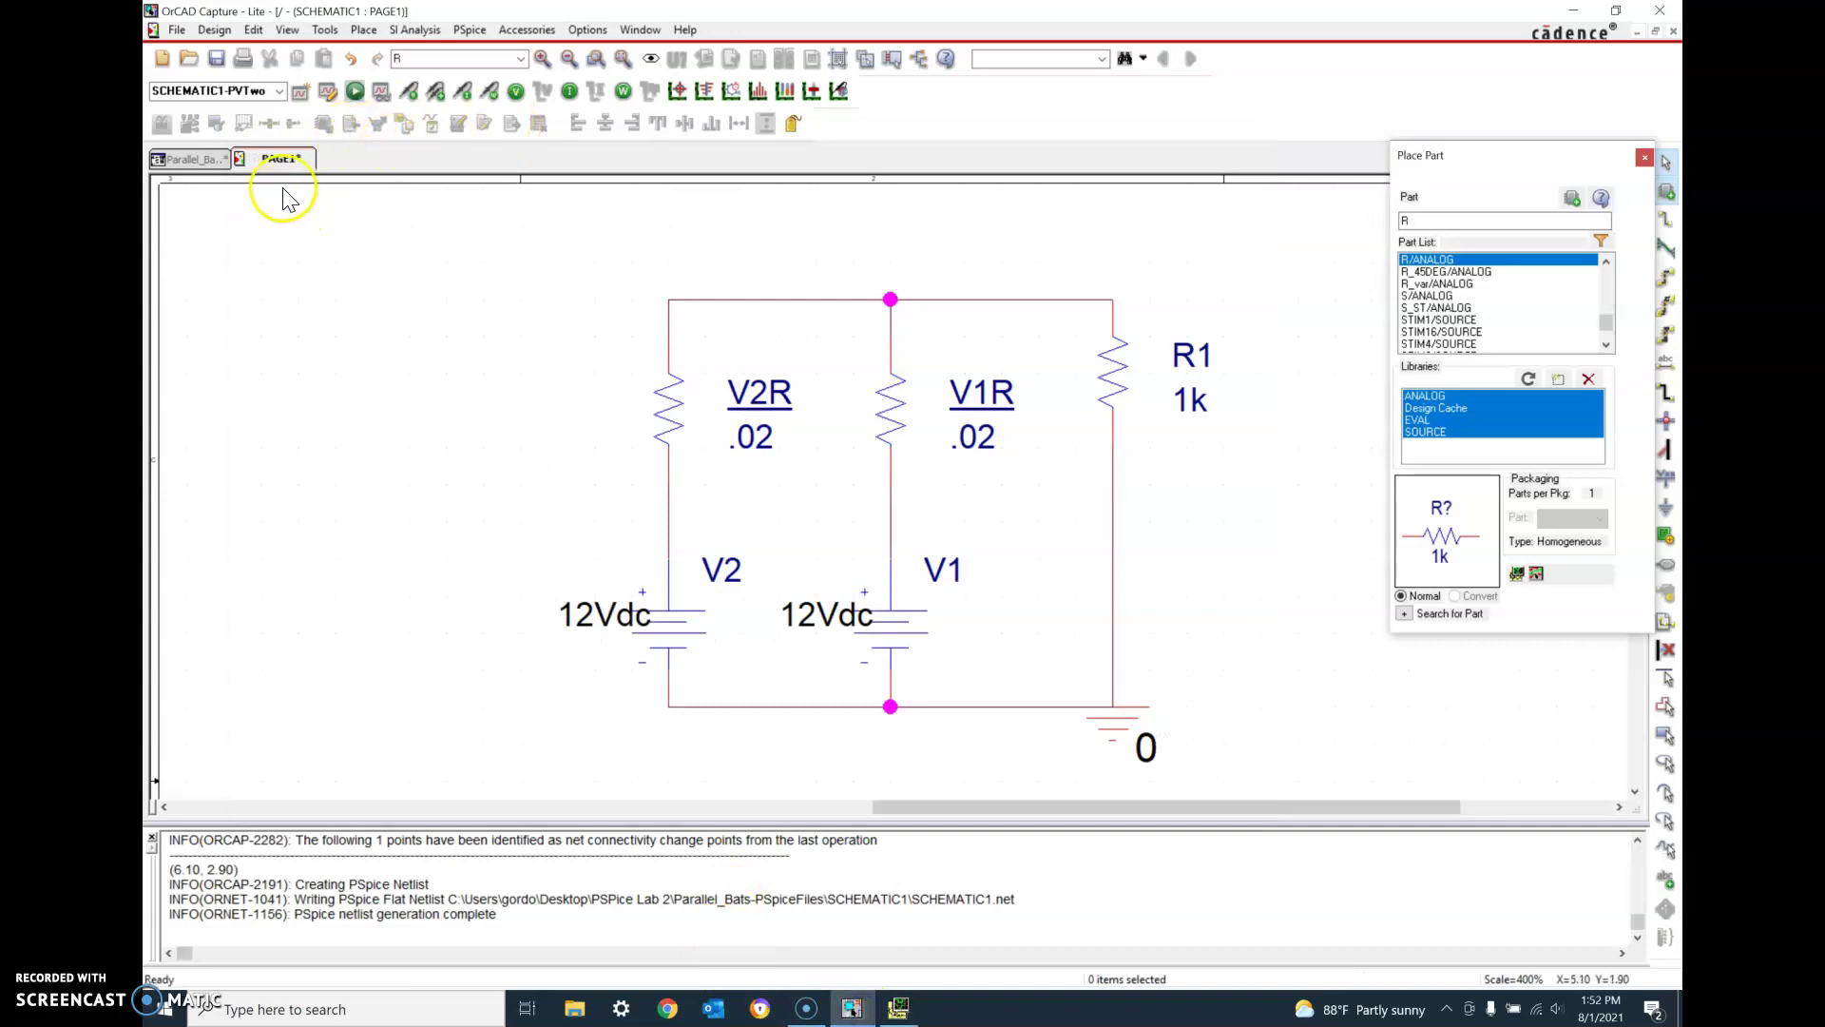
- Leave only bias currents displayed: 6.000mA per battery branch, 12.00mA through R1
left_click(515, 94)
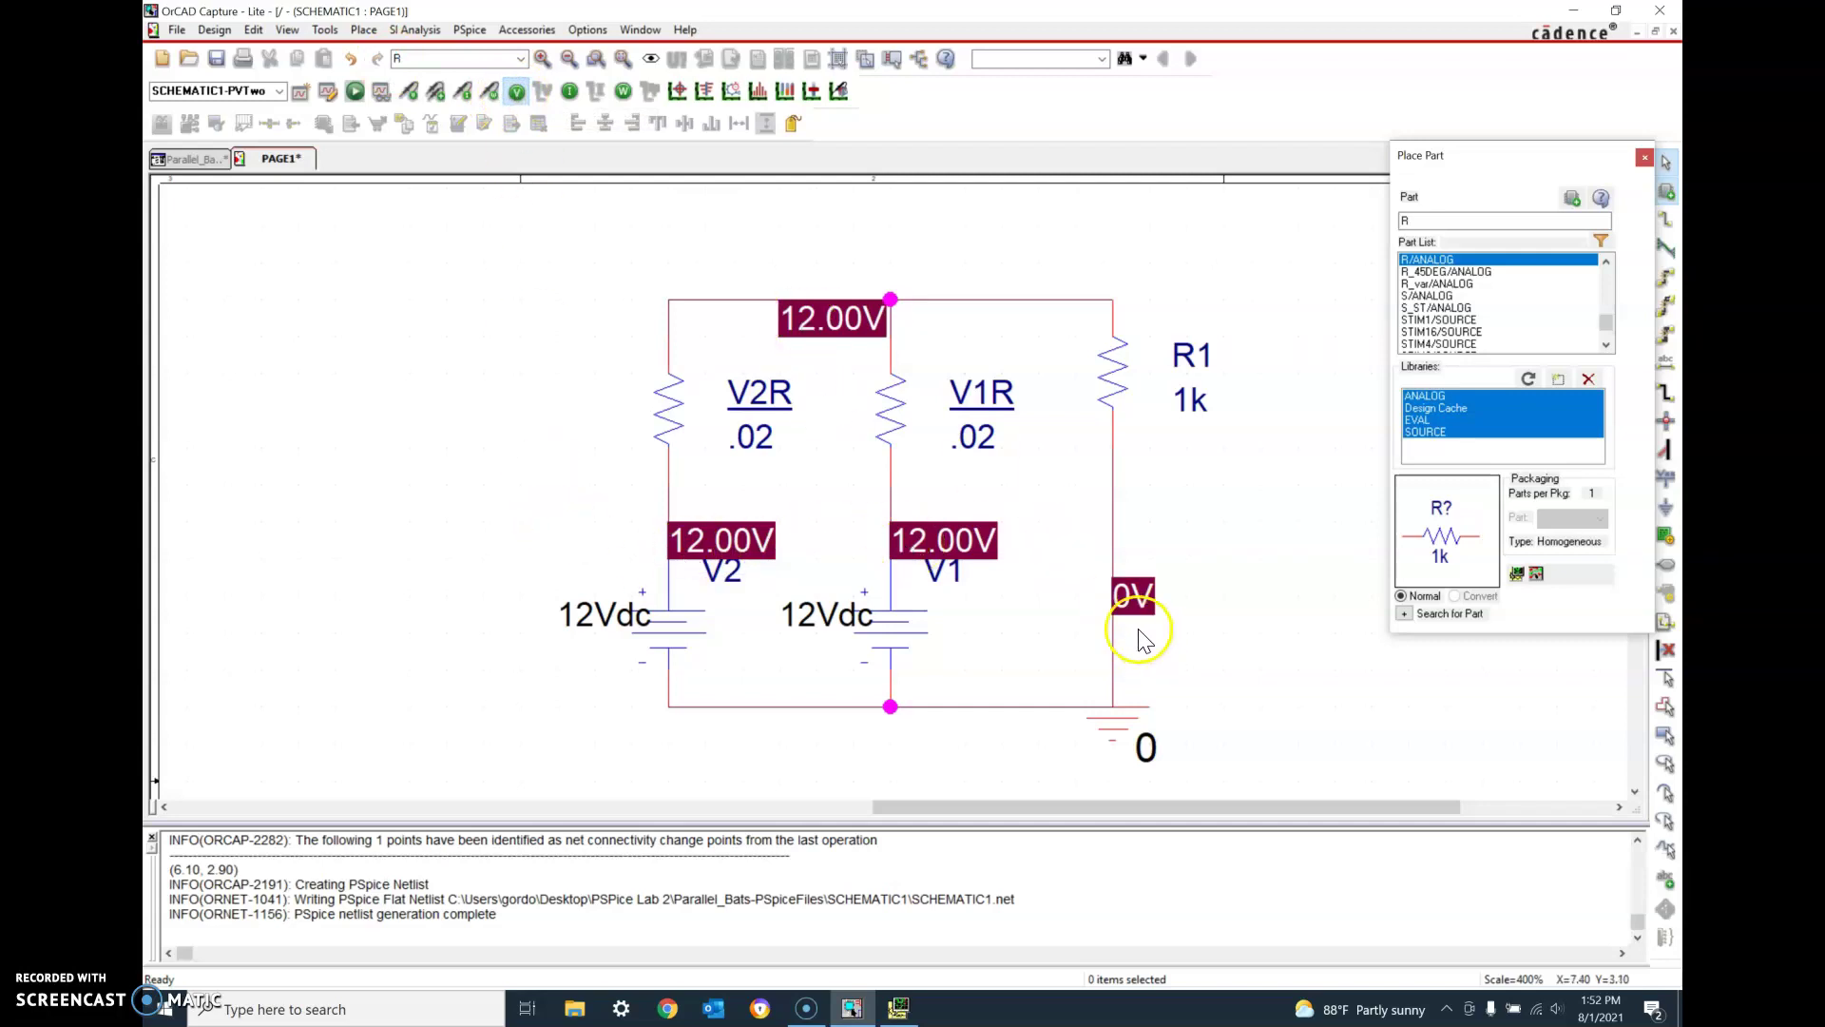
left_click(569, 91)
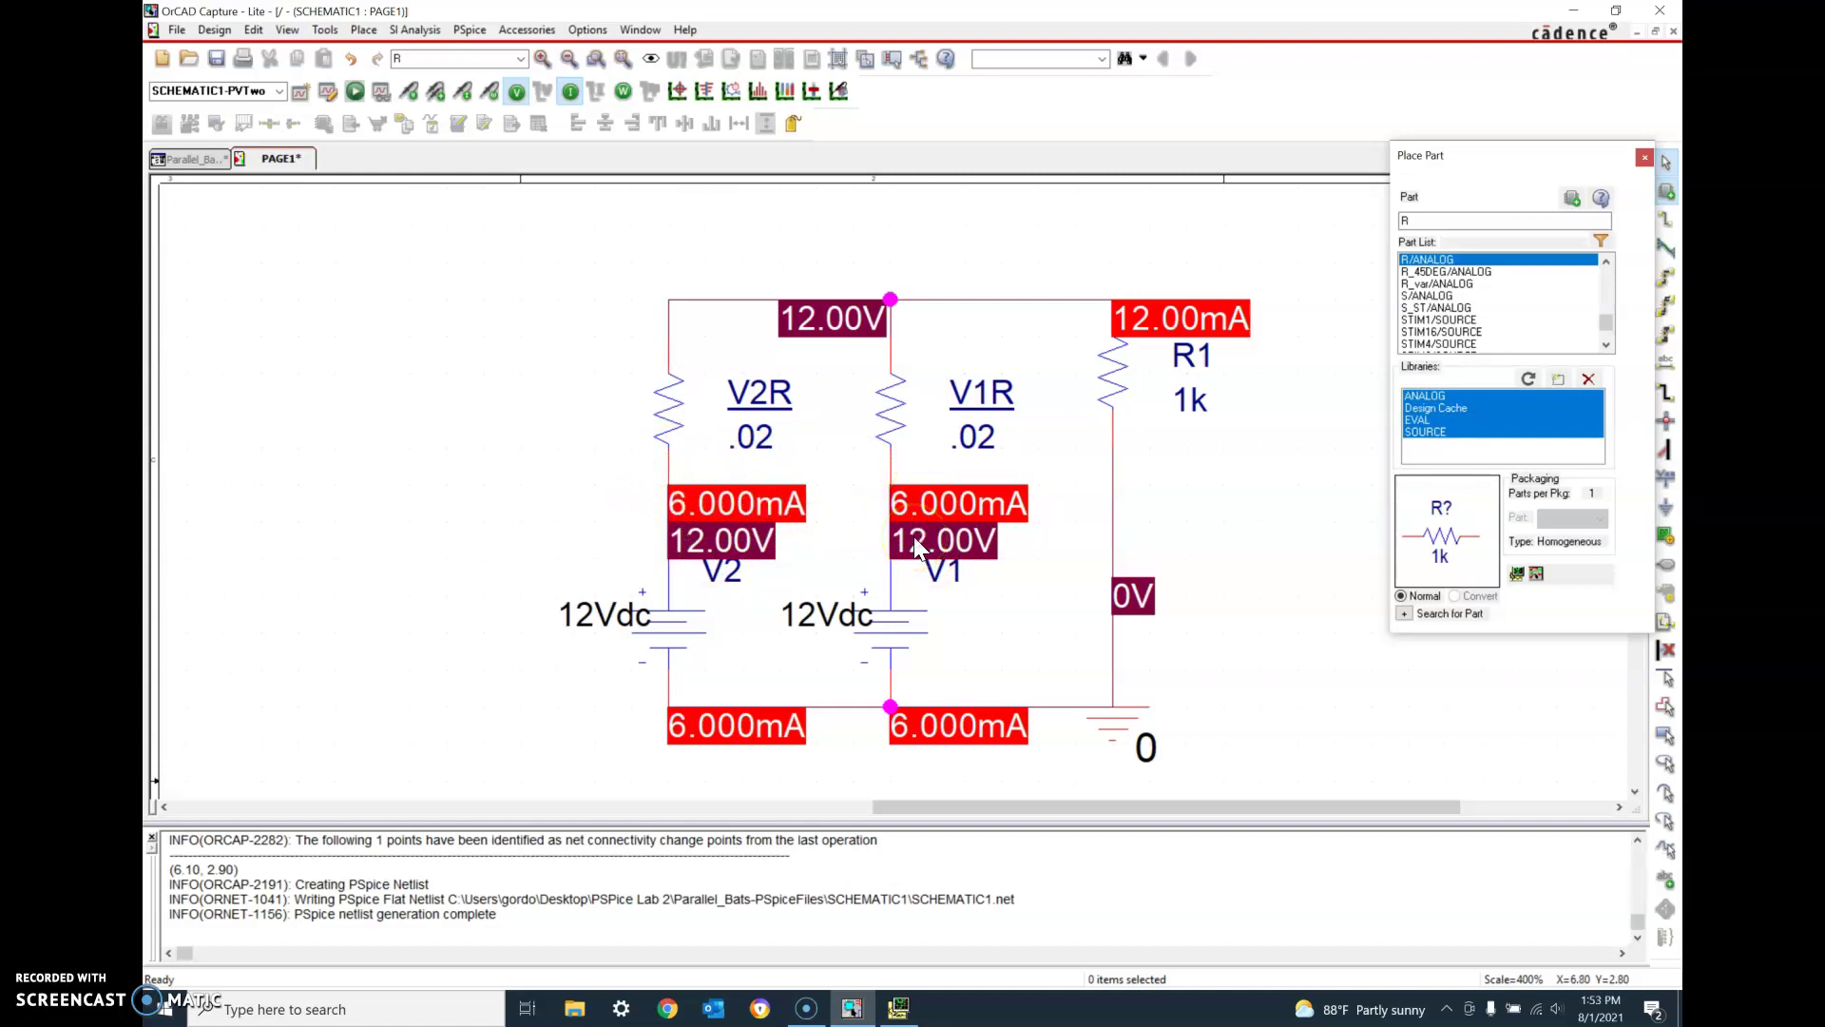
left_click(623, 90)
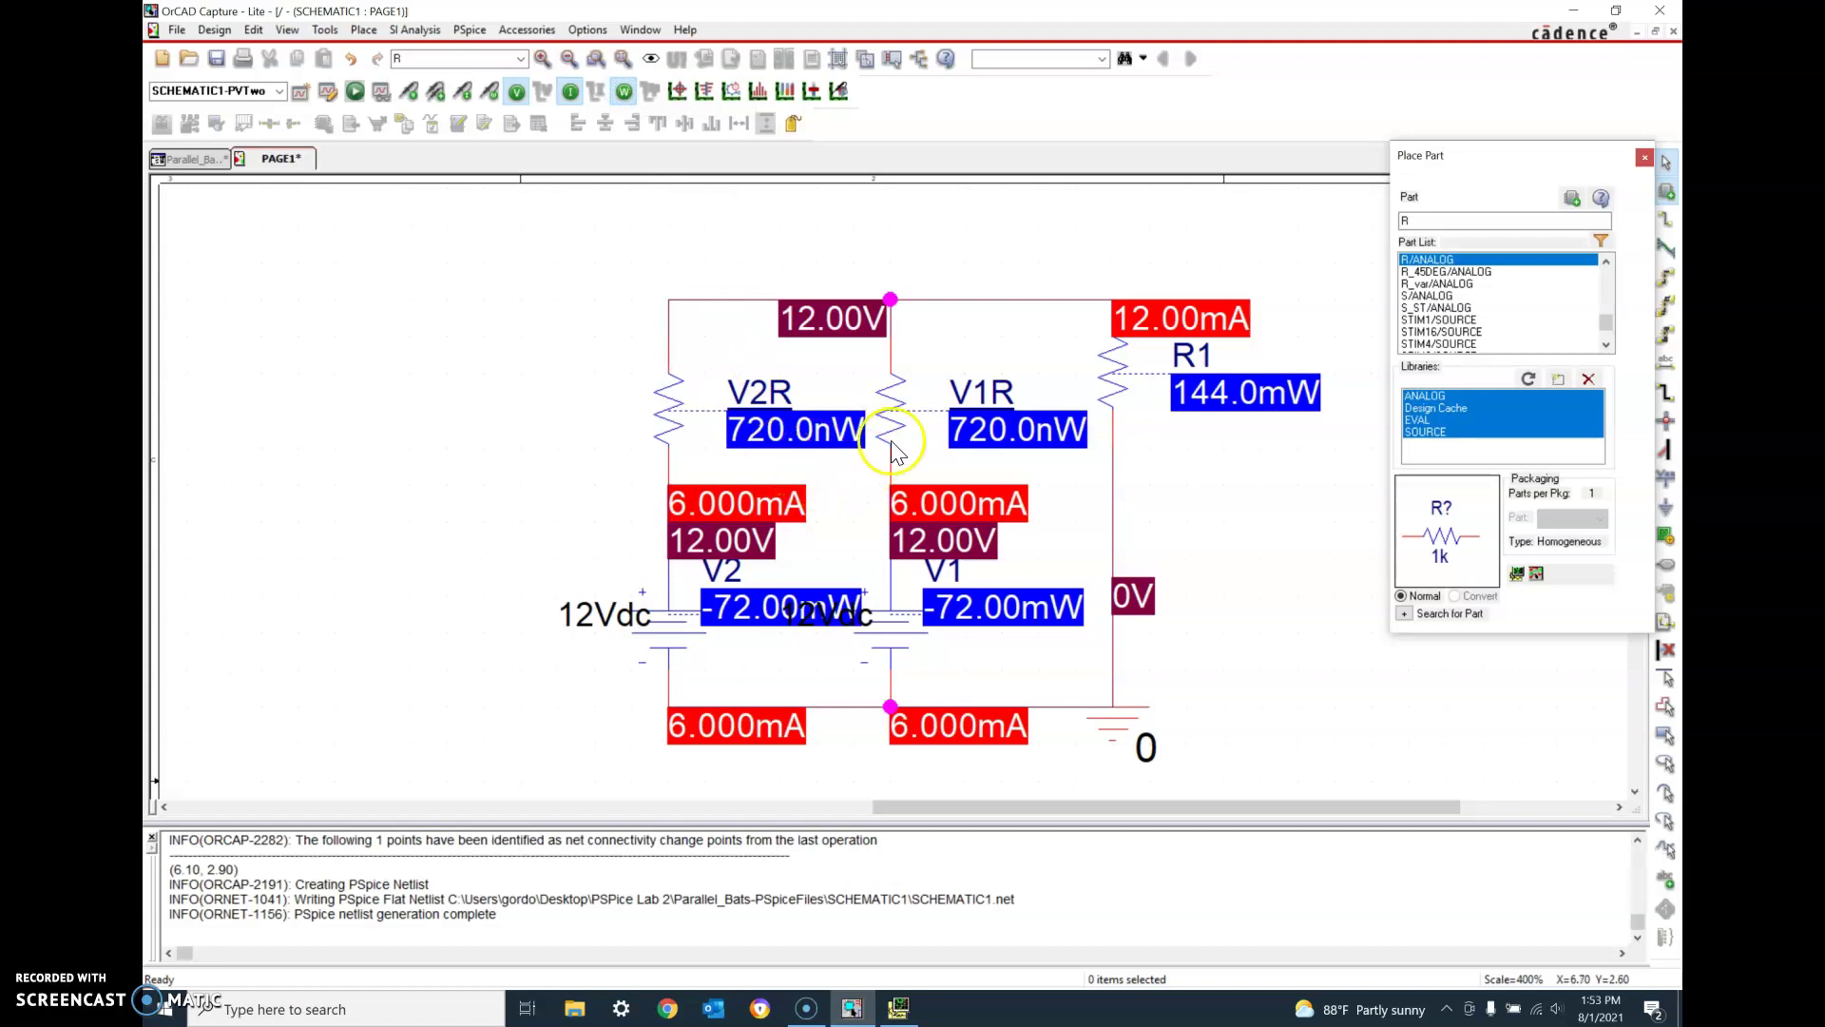
left_click(509, 91)
left_click(622, 93)
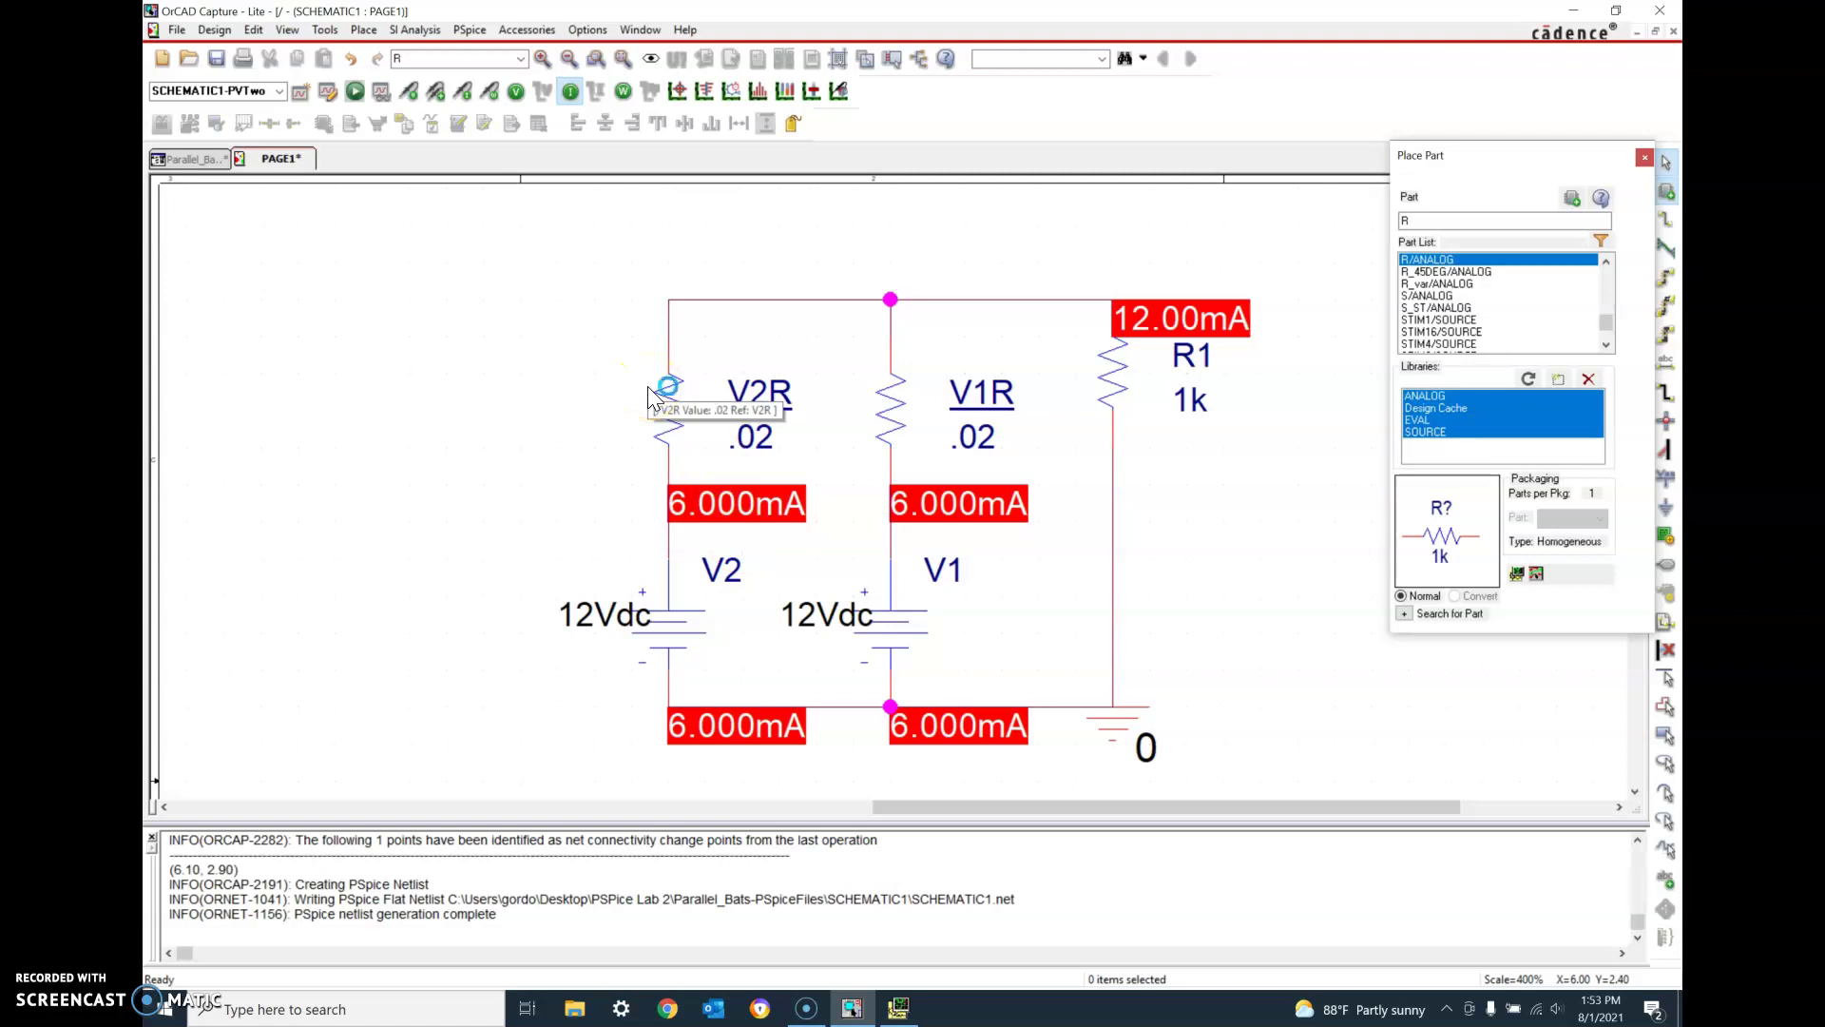
- Hide the current readouts and place a vertical 1k resistor R2 from the ANALOG library
left_click(596, 61)
left_click(570, 98)
left_click(1428, 222)
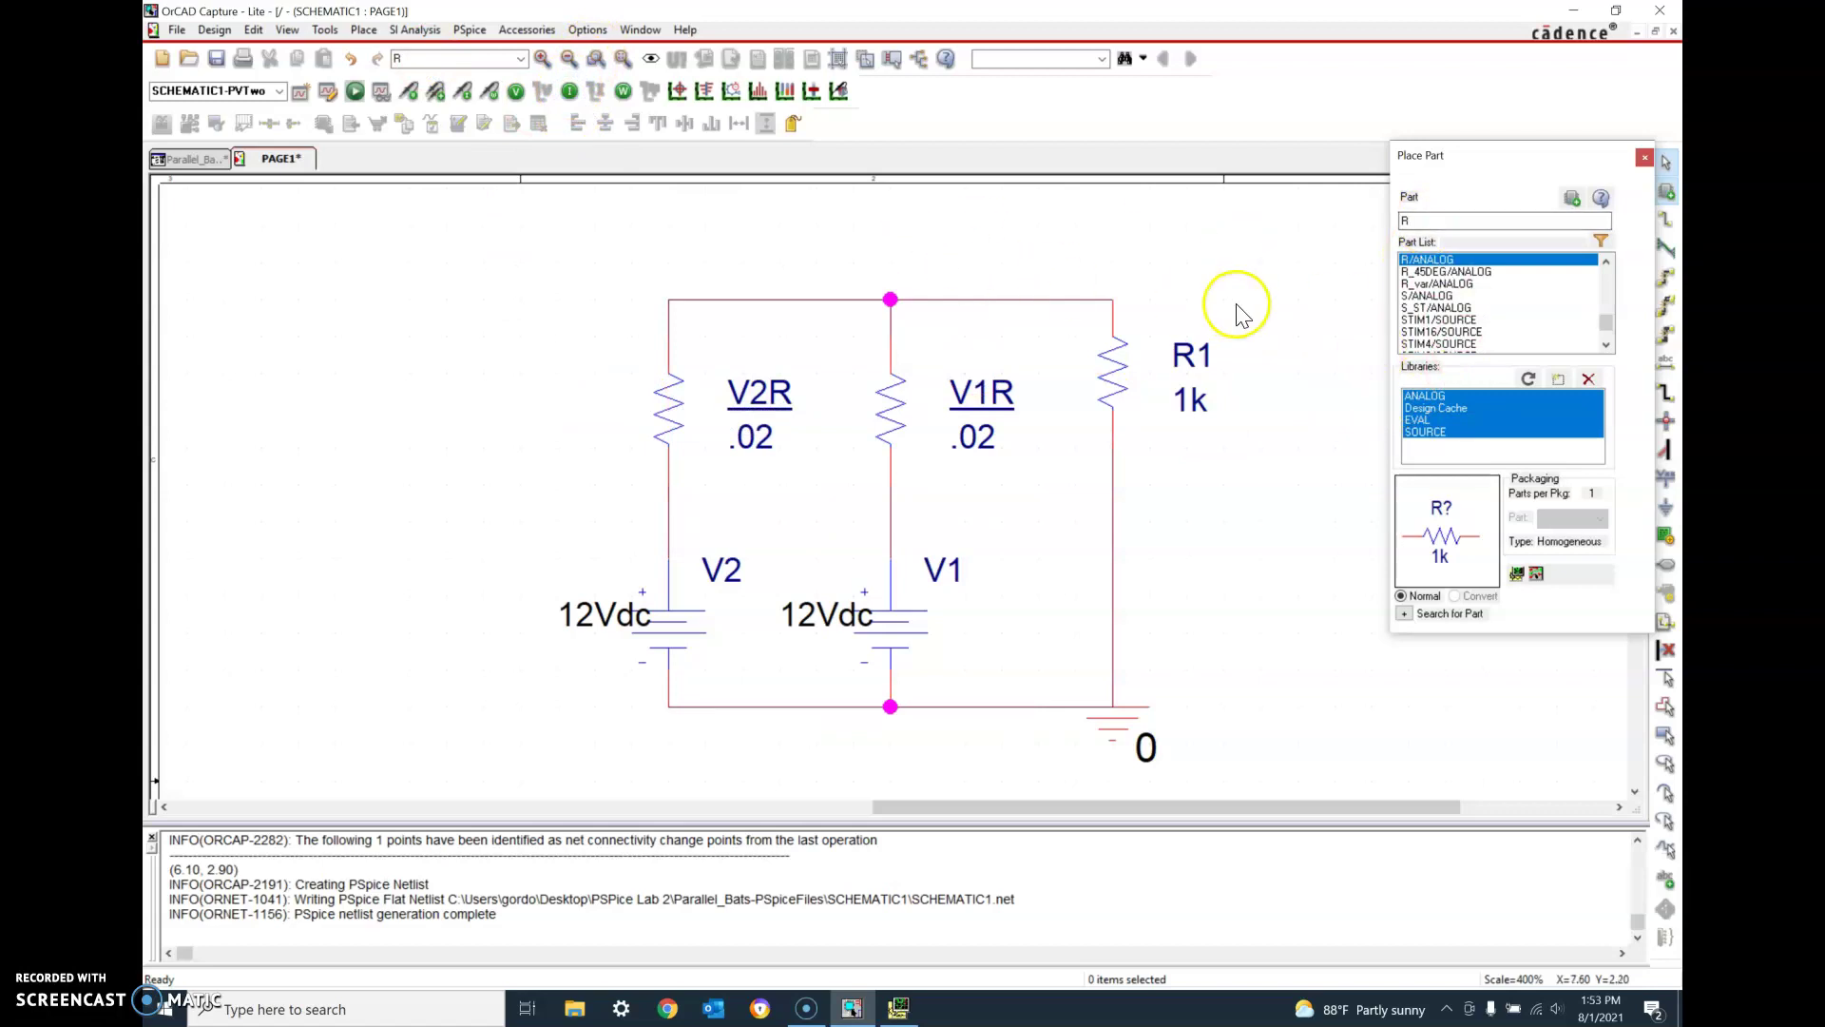
double_click(1423, 262)
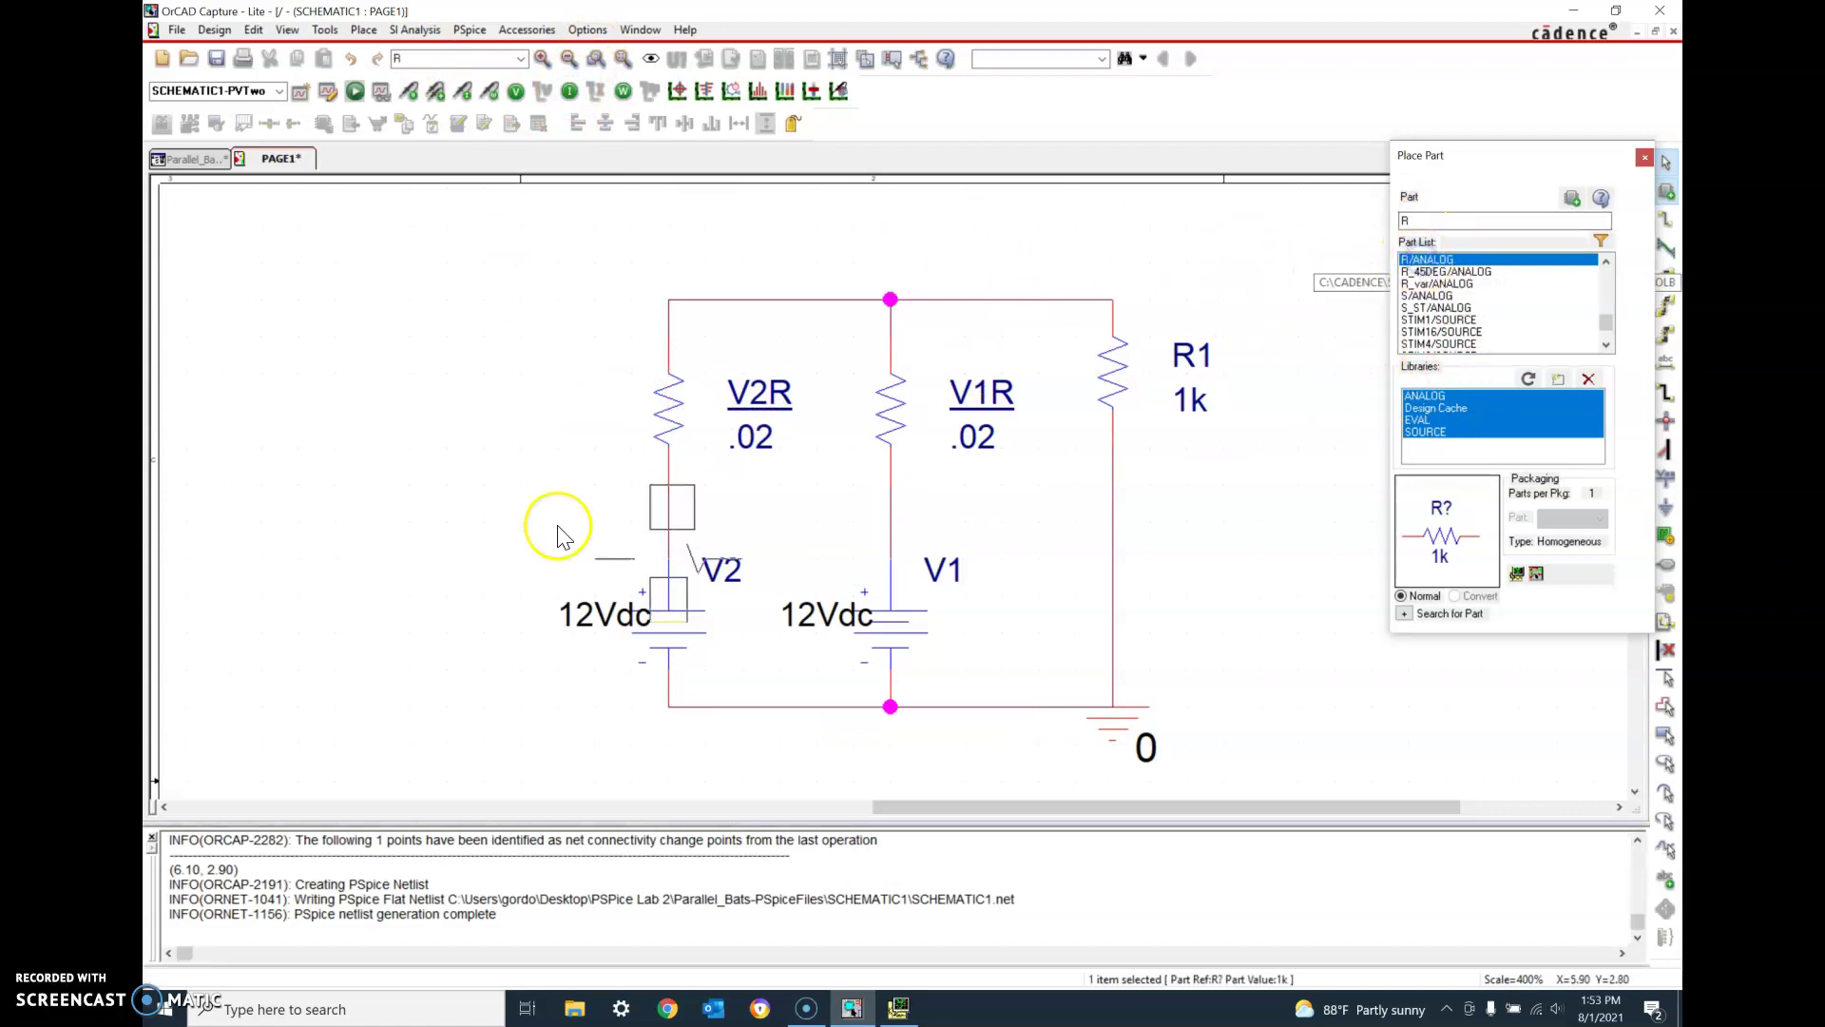
left_click(504, 385)
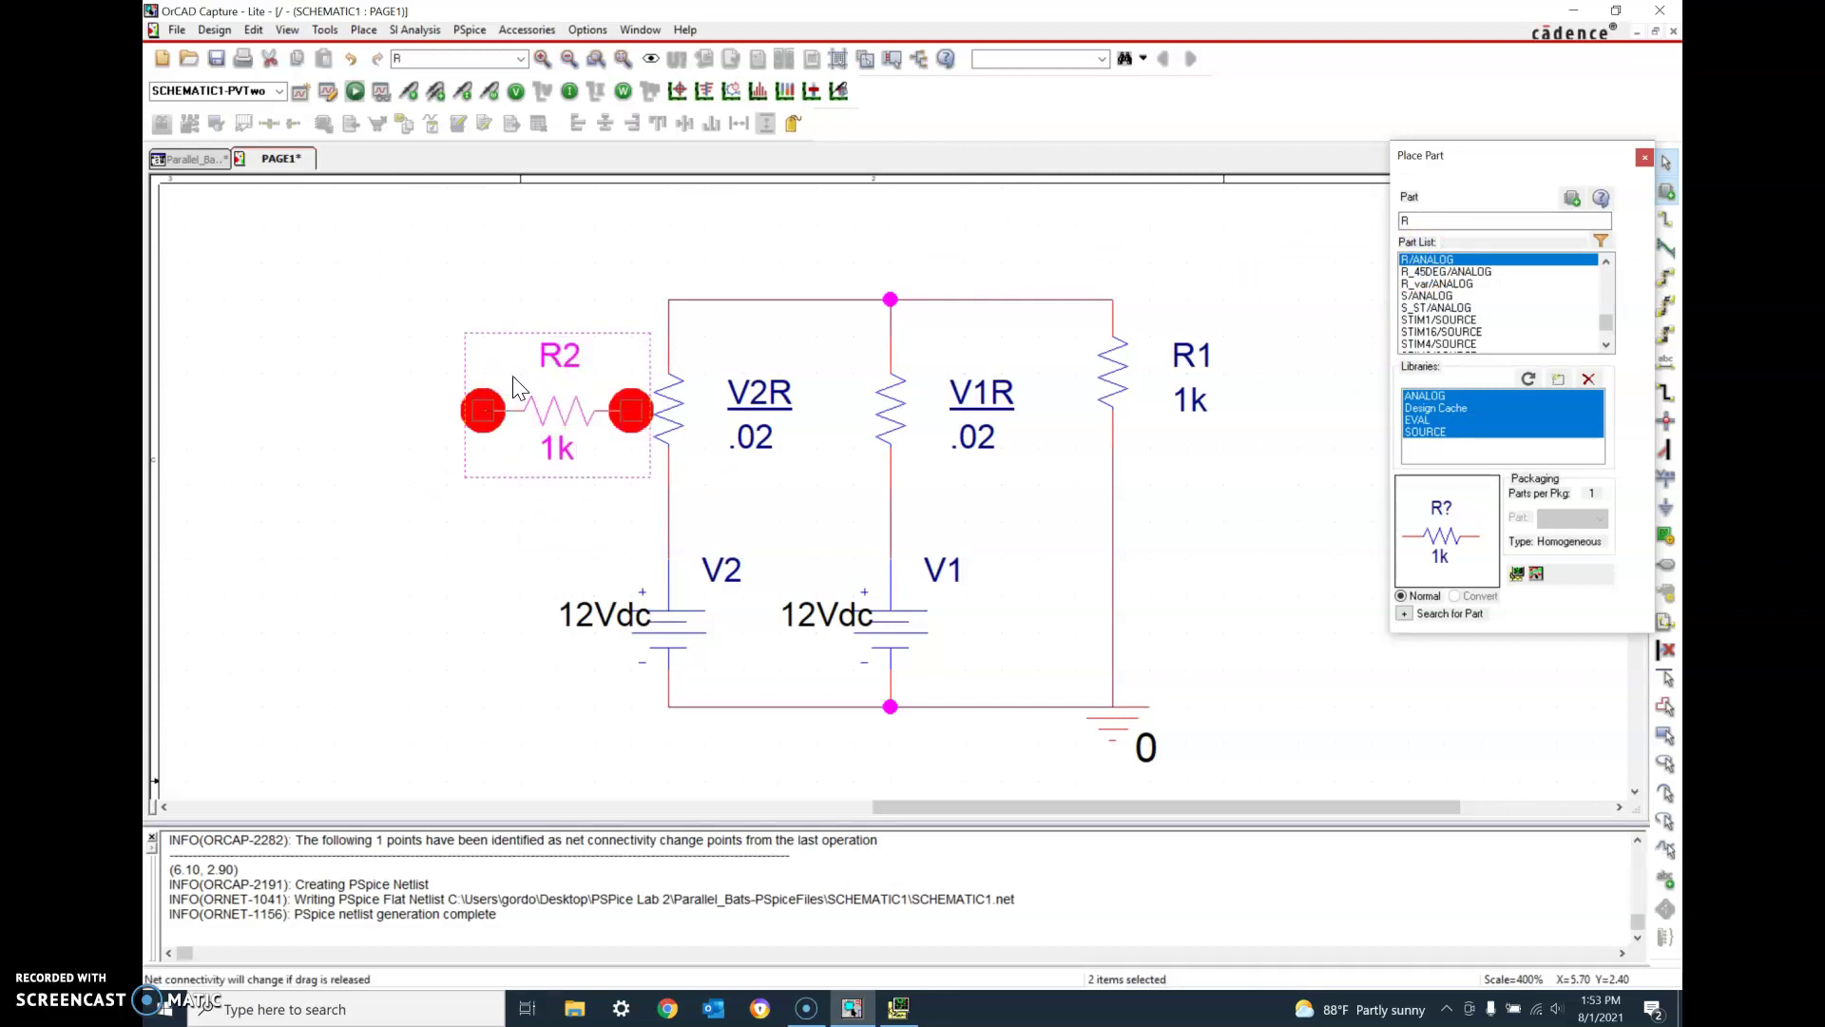
key("r")
mouse_move(527, 407)
left_mouse_down()
mouse_move(554, 411)
mouse_move(559, 389)
left_mouse_up()
left_click(505, 304)
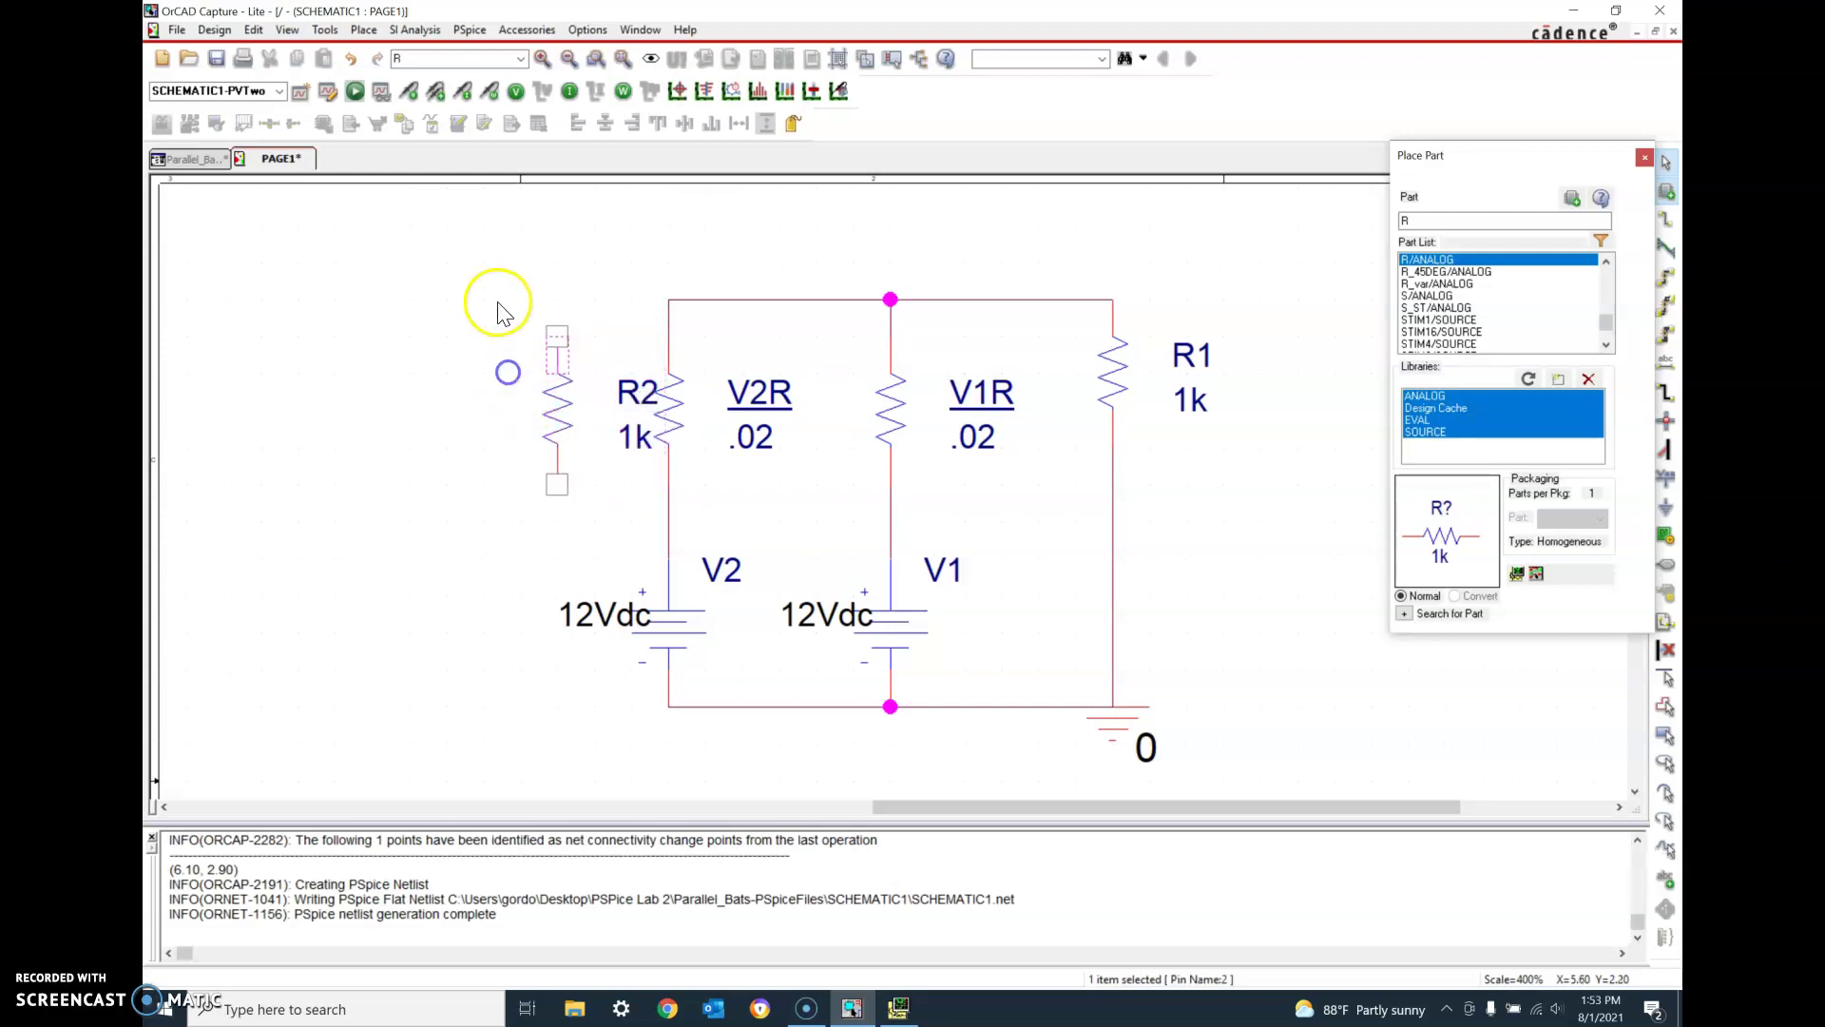
- Select R2 alone and move it left, clear of the V2R branch
left_click(529, 455)
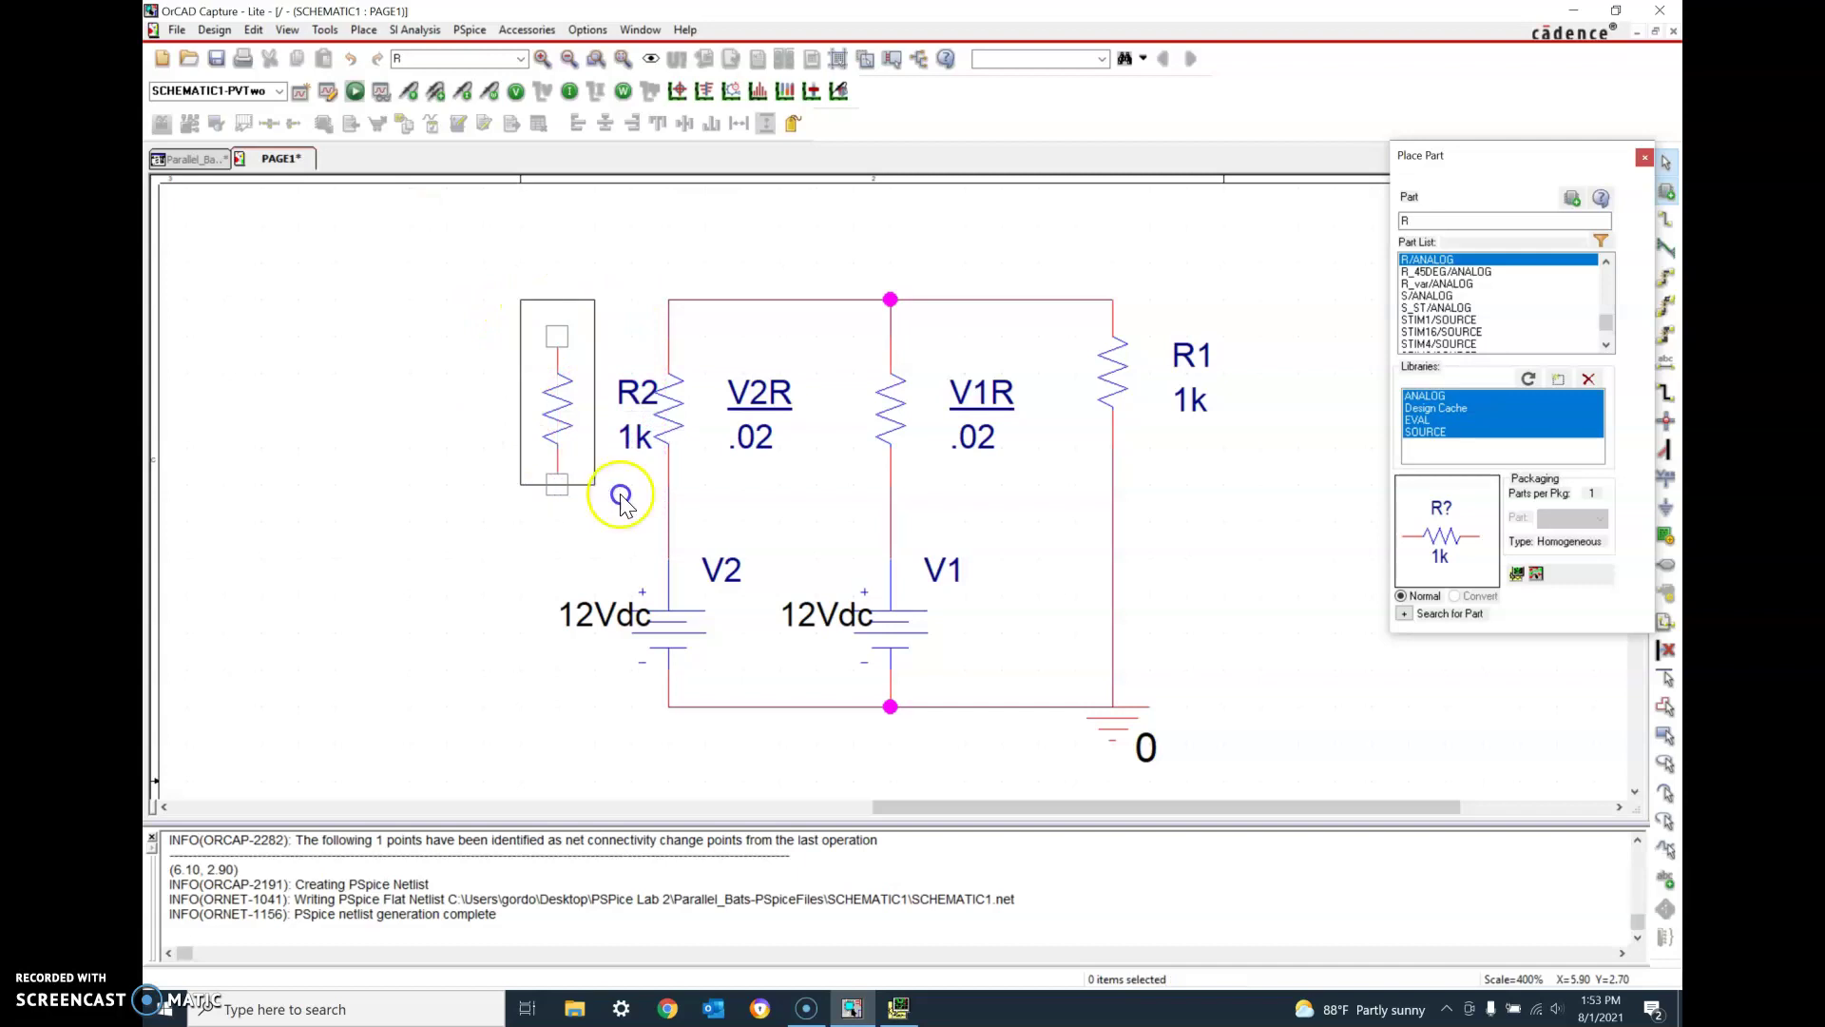
left_click_drag(637, 504, 656, 518)
mouse_move(548, 421)
left_mouse_down()
mouse_move(516, 430)
mouse_move(554, 419)
mouse_move(530, 407)
left_mouse_up()
left_click(415, 320)
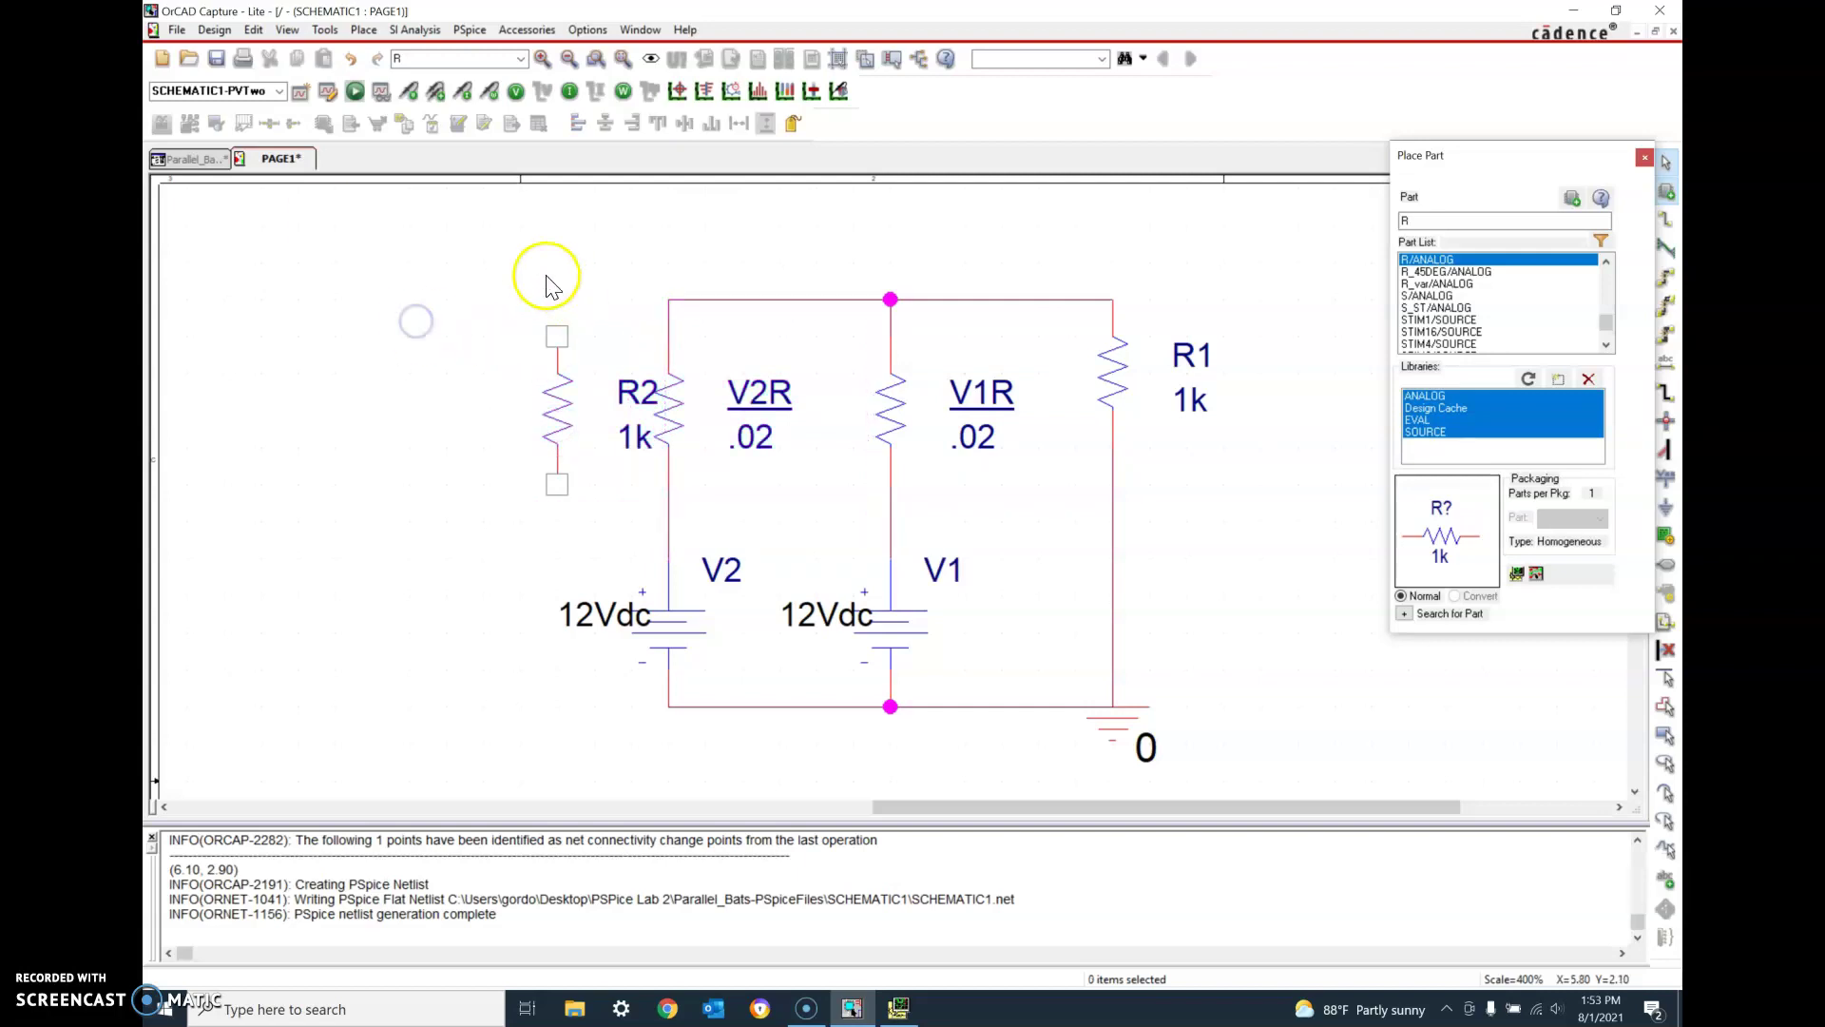
left_click_drag(520, 299, 644, 515)
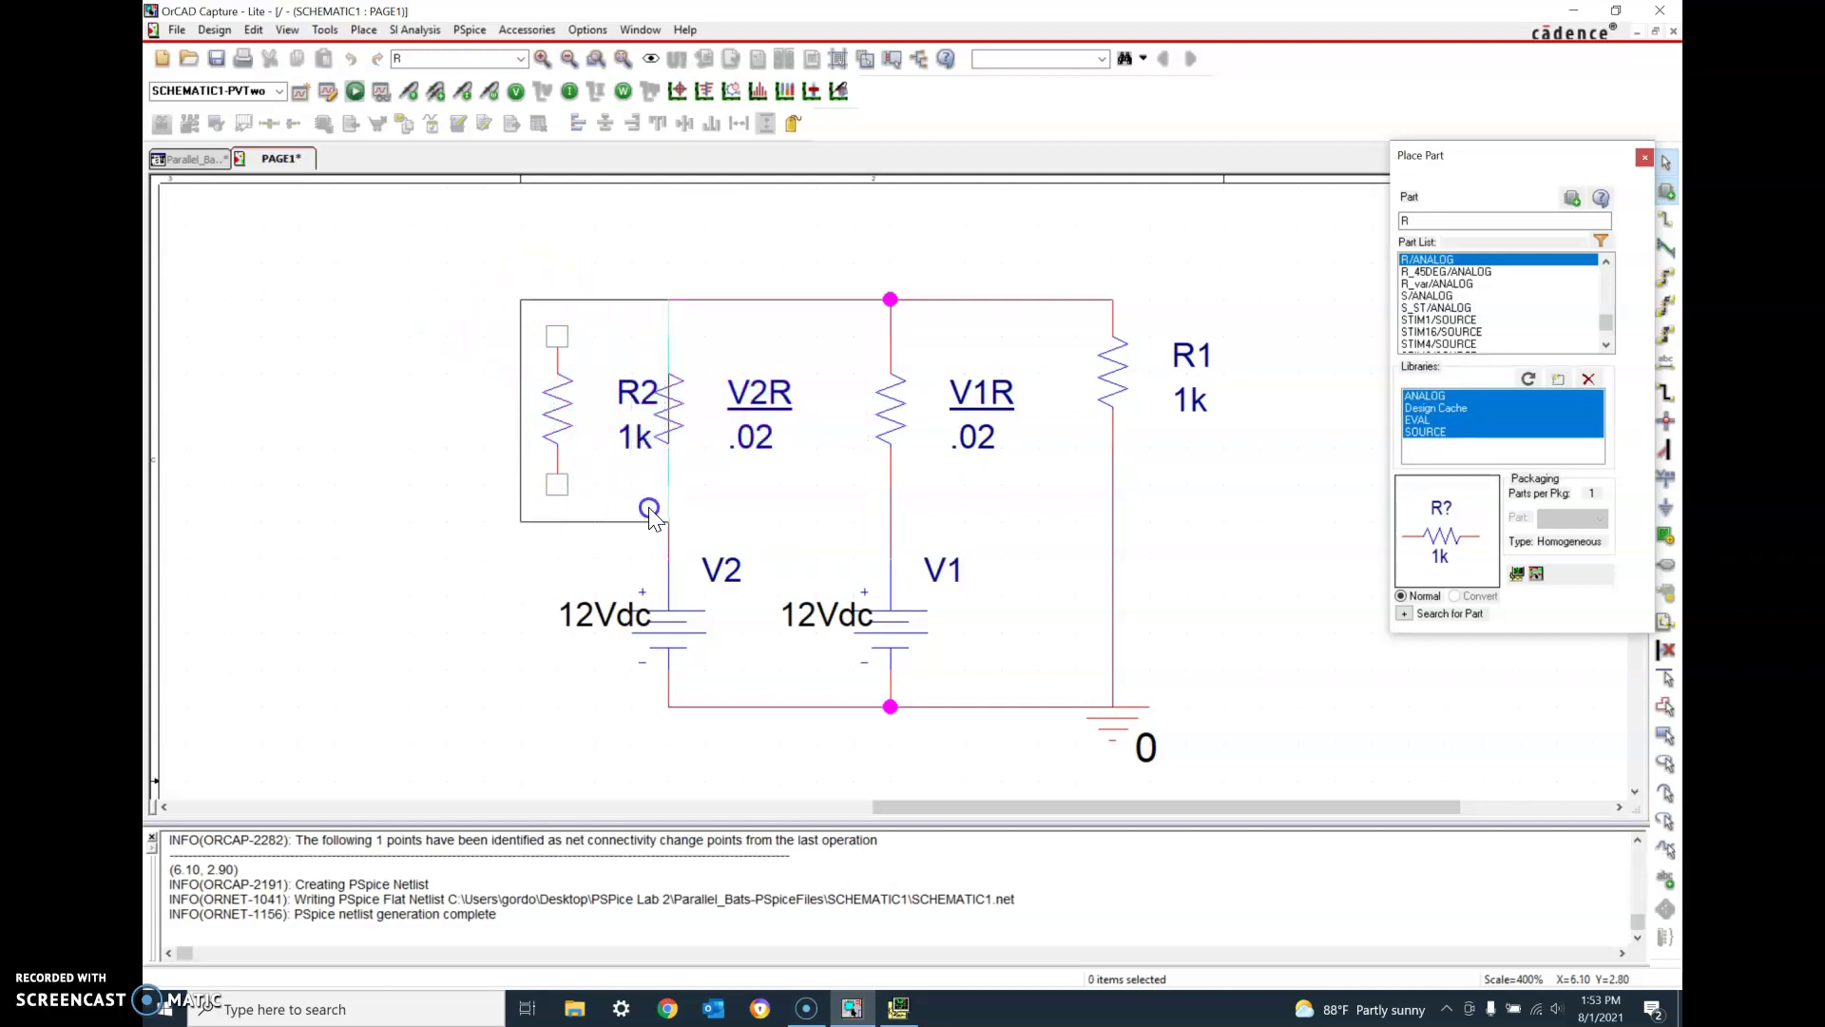
left_click(444, 491)
left_click_drag(520, 299, 606, 518)
left_click_drag(557, 408, 484, 411)
left_click(556, 400)
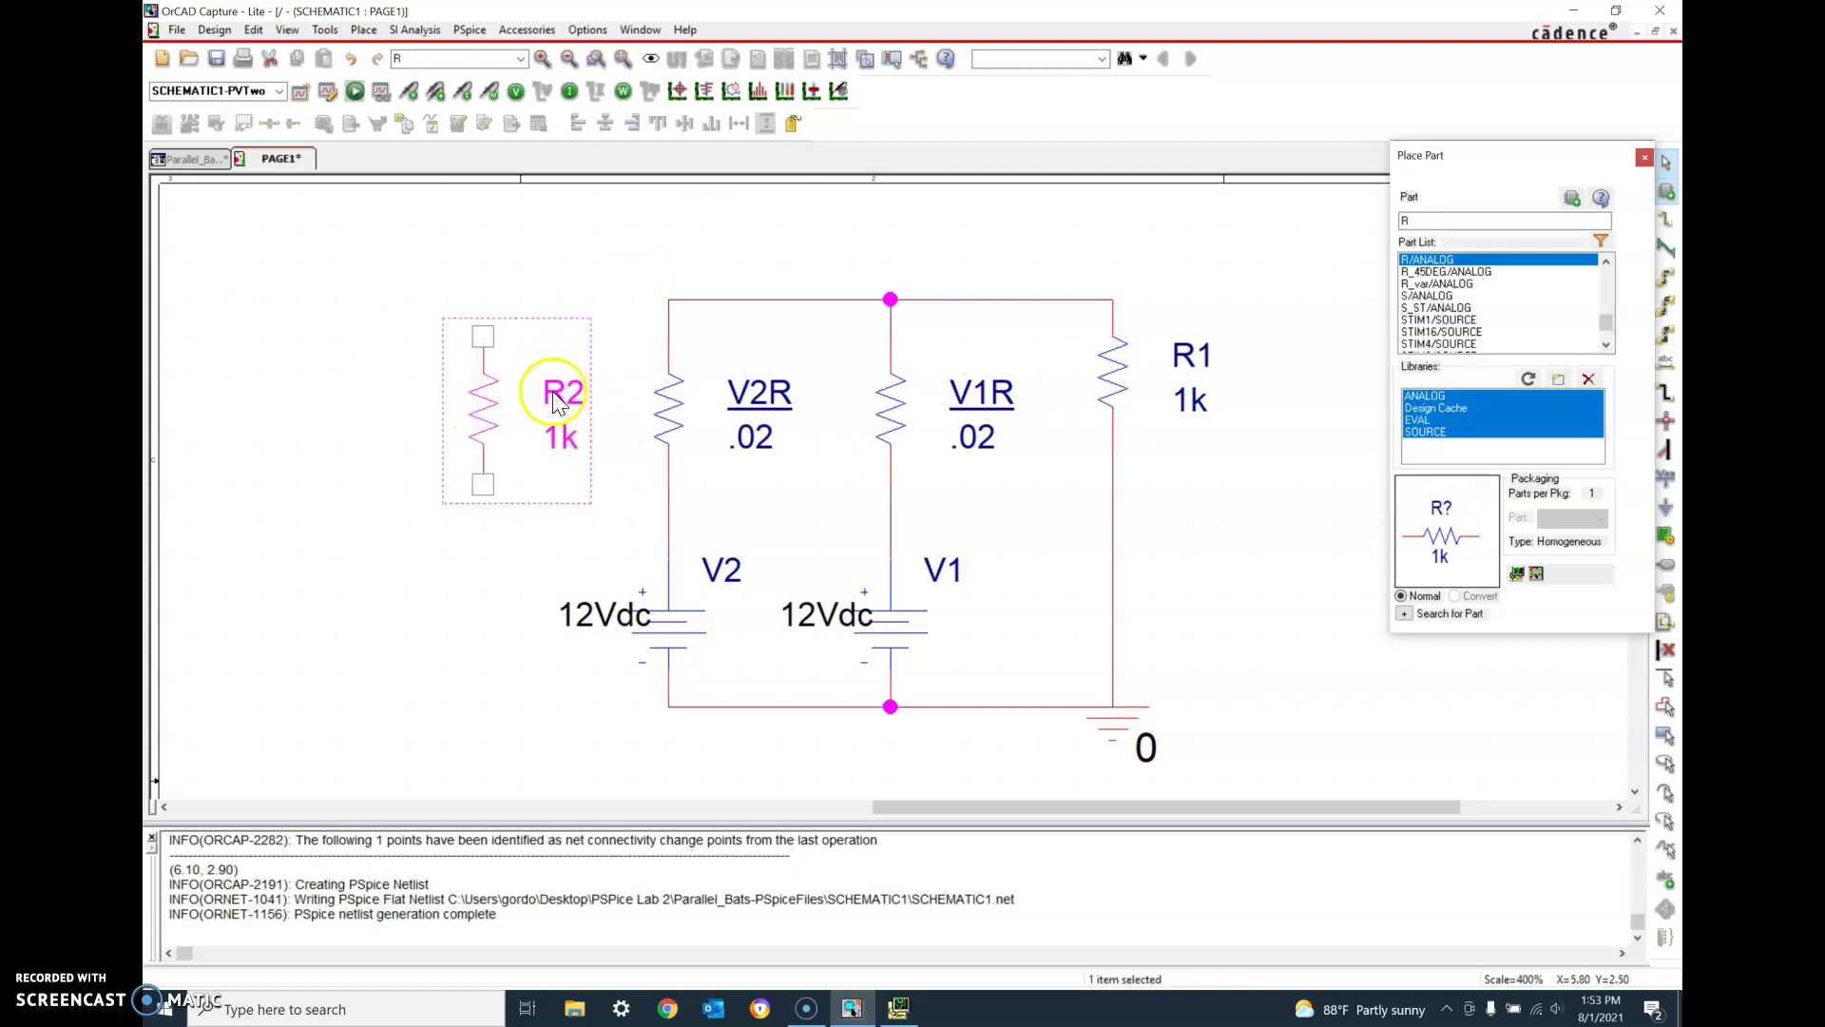
- Change the R2 label to VR3 and its 1k value to .02
double_click(556, 399)
left_click(824, 406)
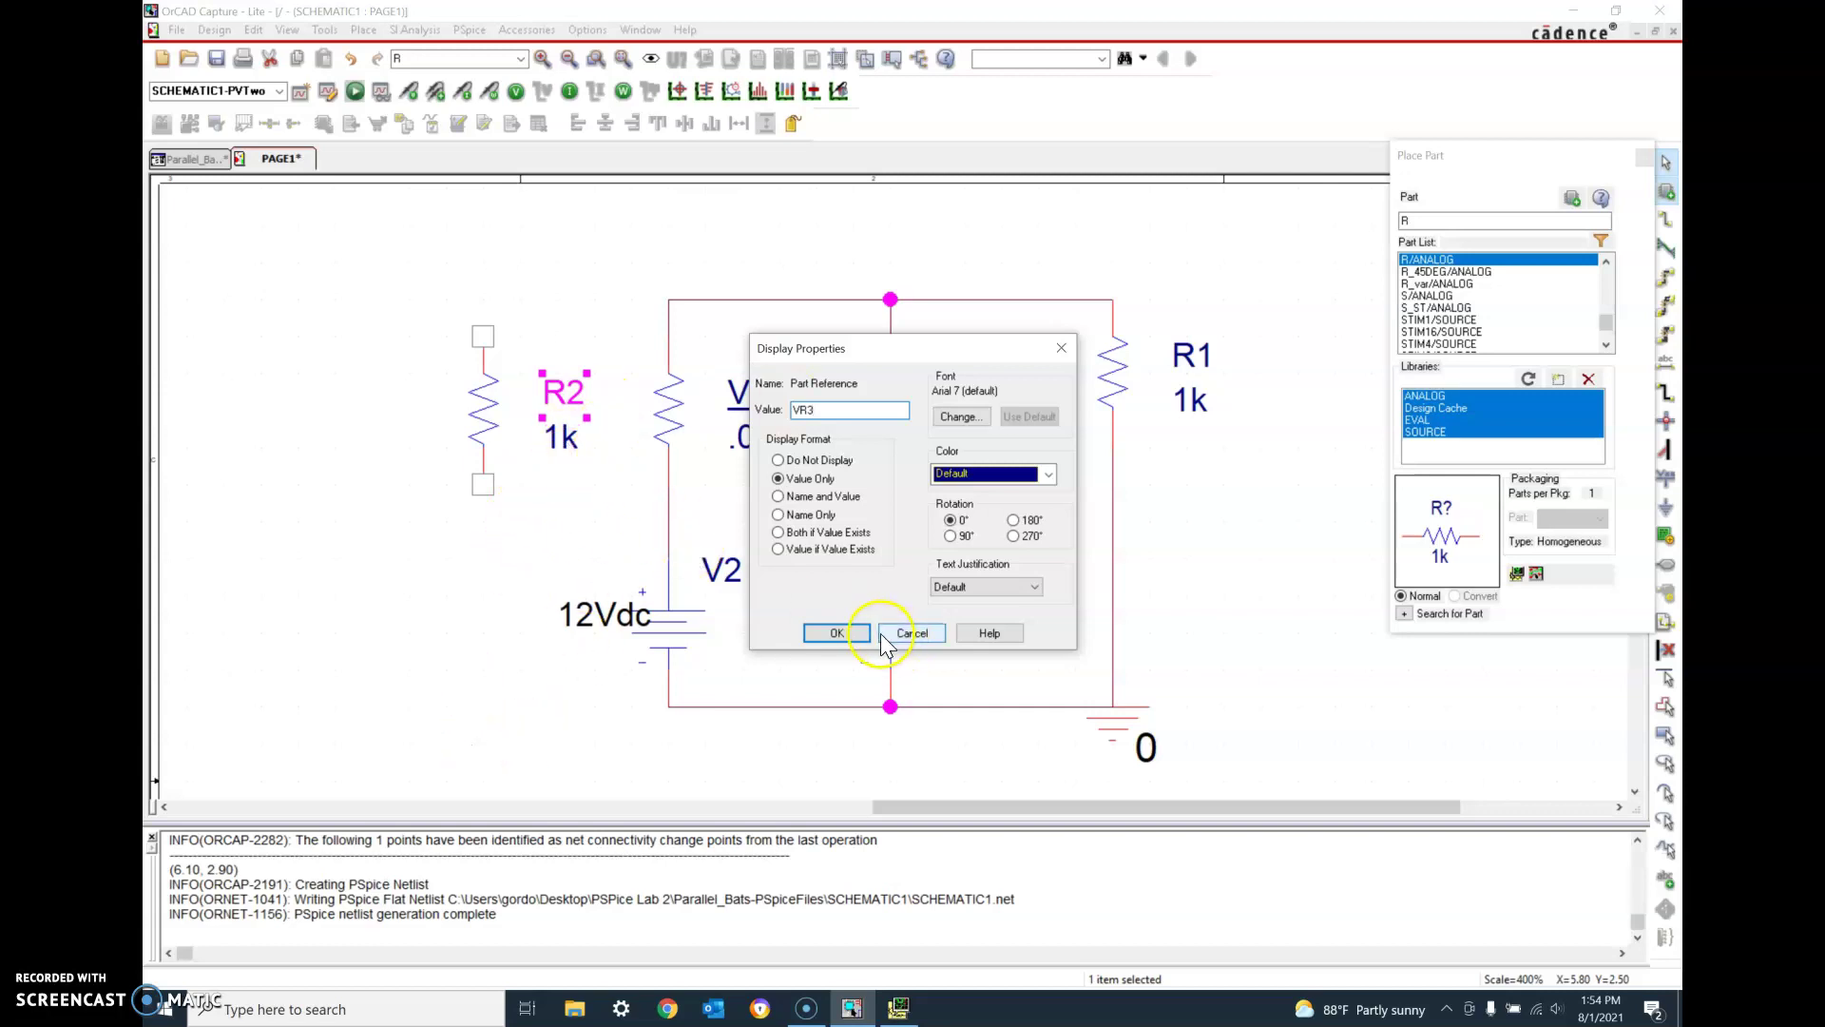
left_click(837, 632)
double_click(561, 439)
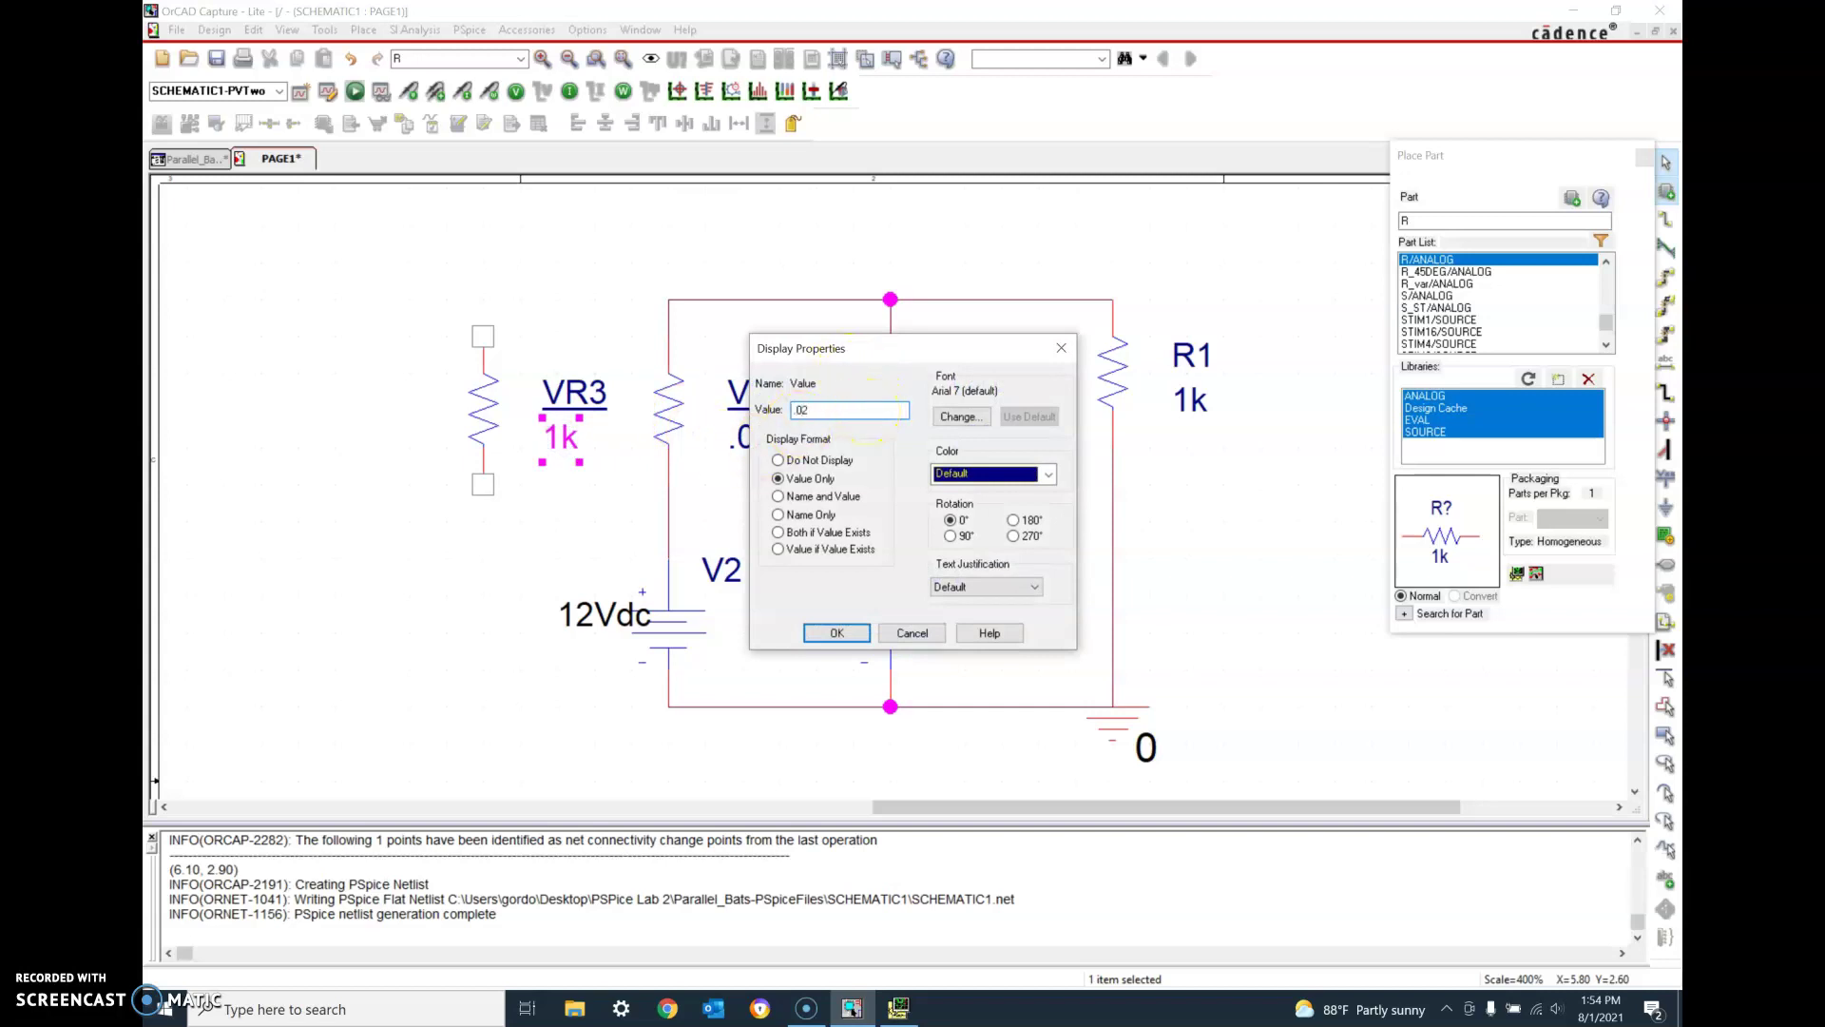
left_click(820, 632)
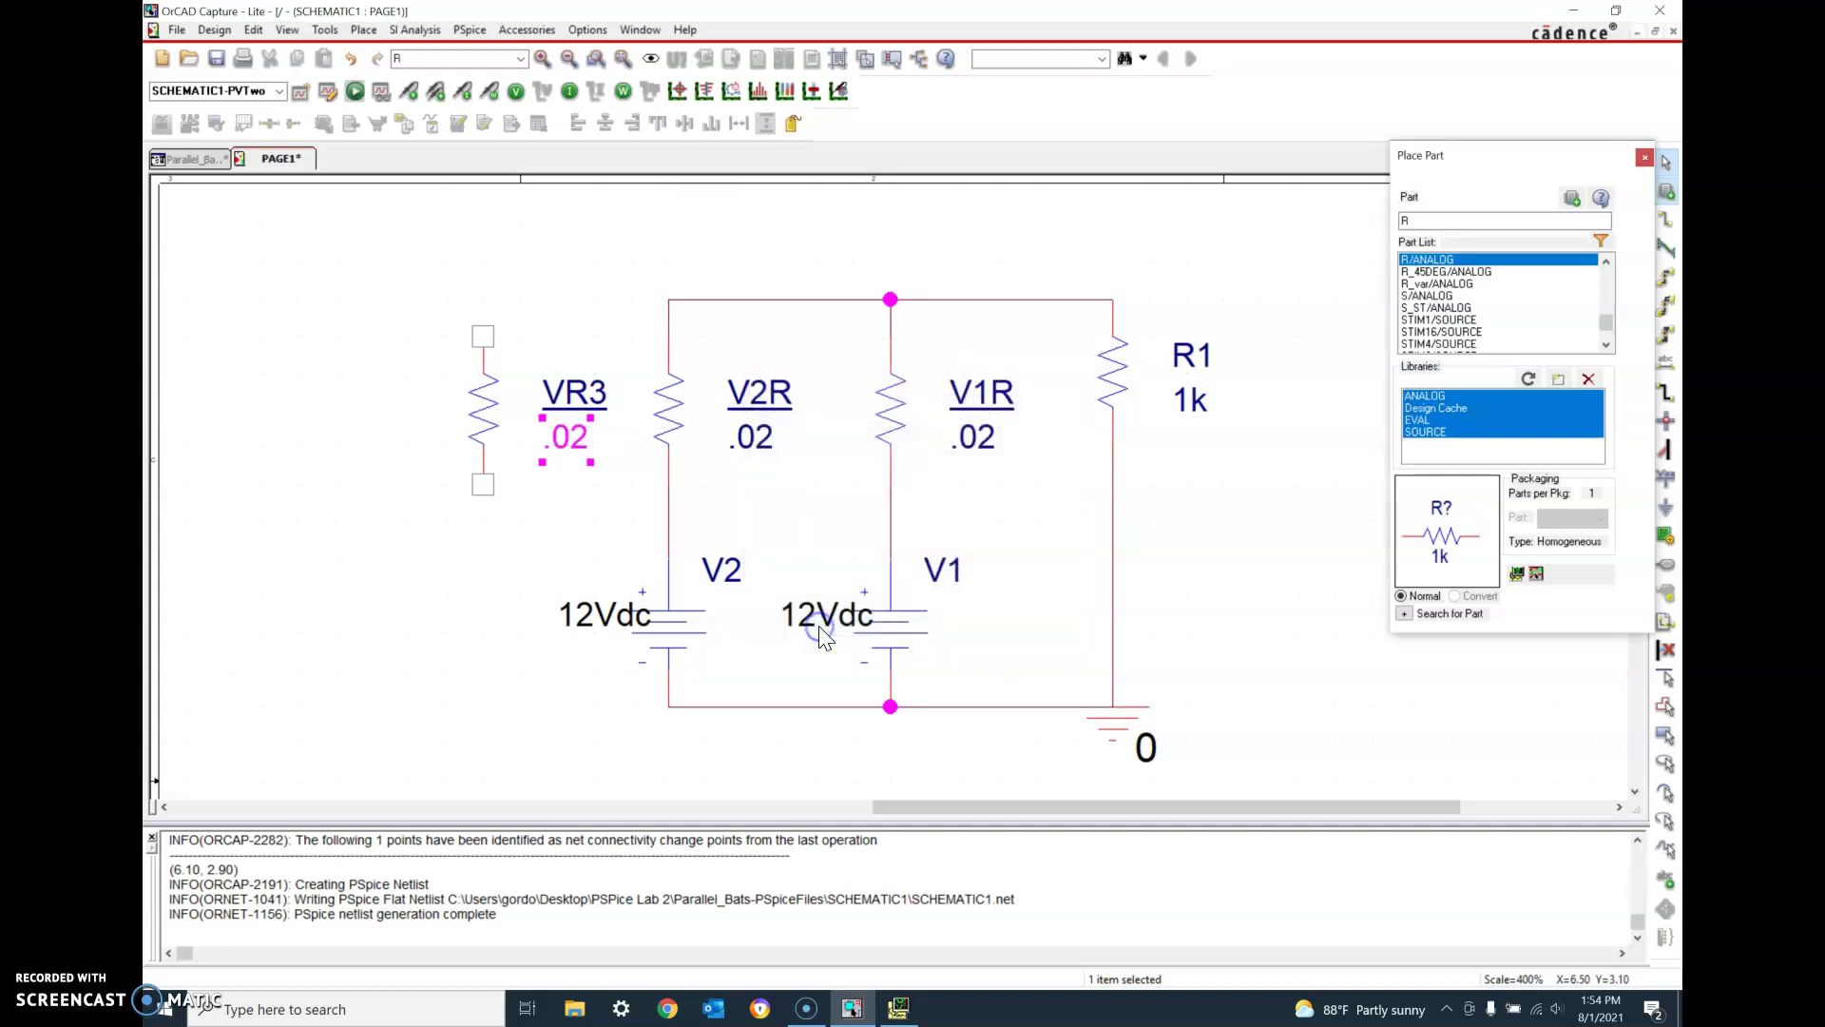
- Place a VDC source, V3, below VR3 to the left of V2
left_click(1451, 219)
type("V")
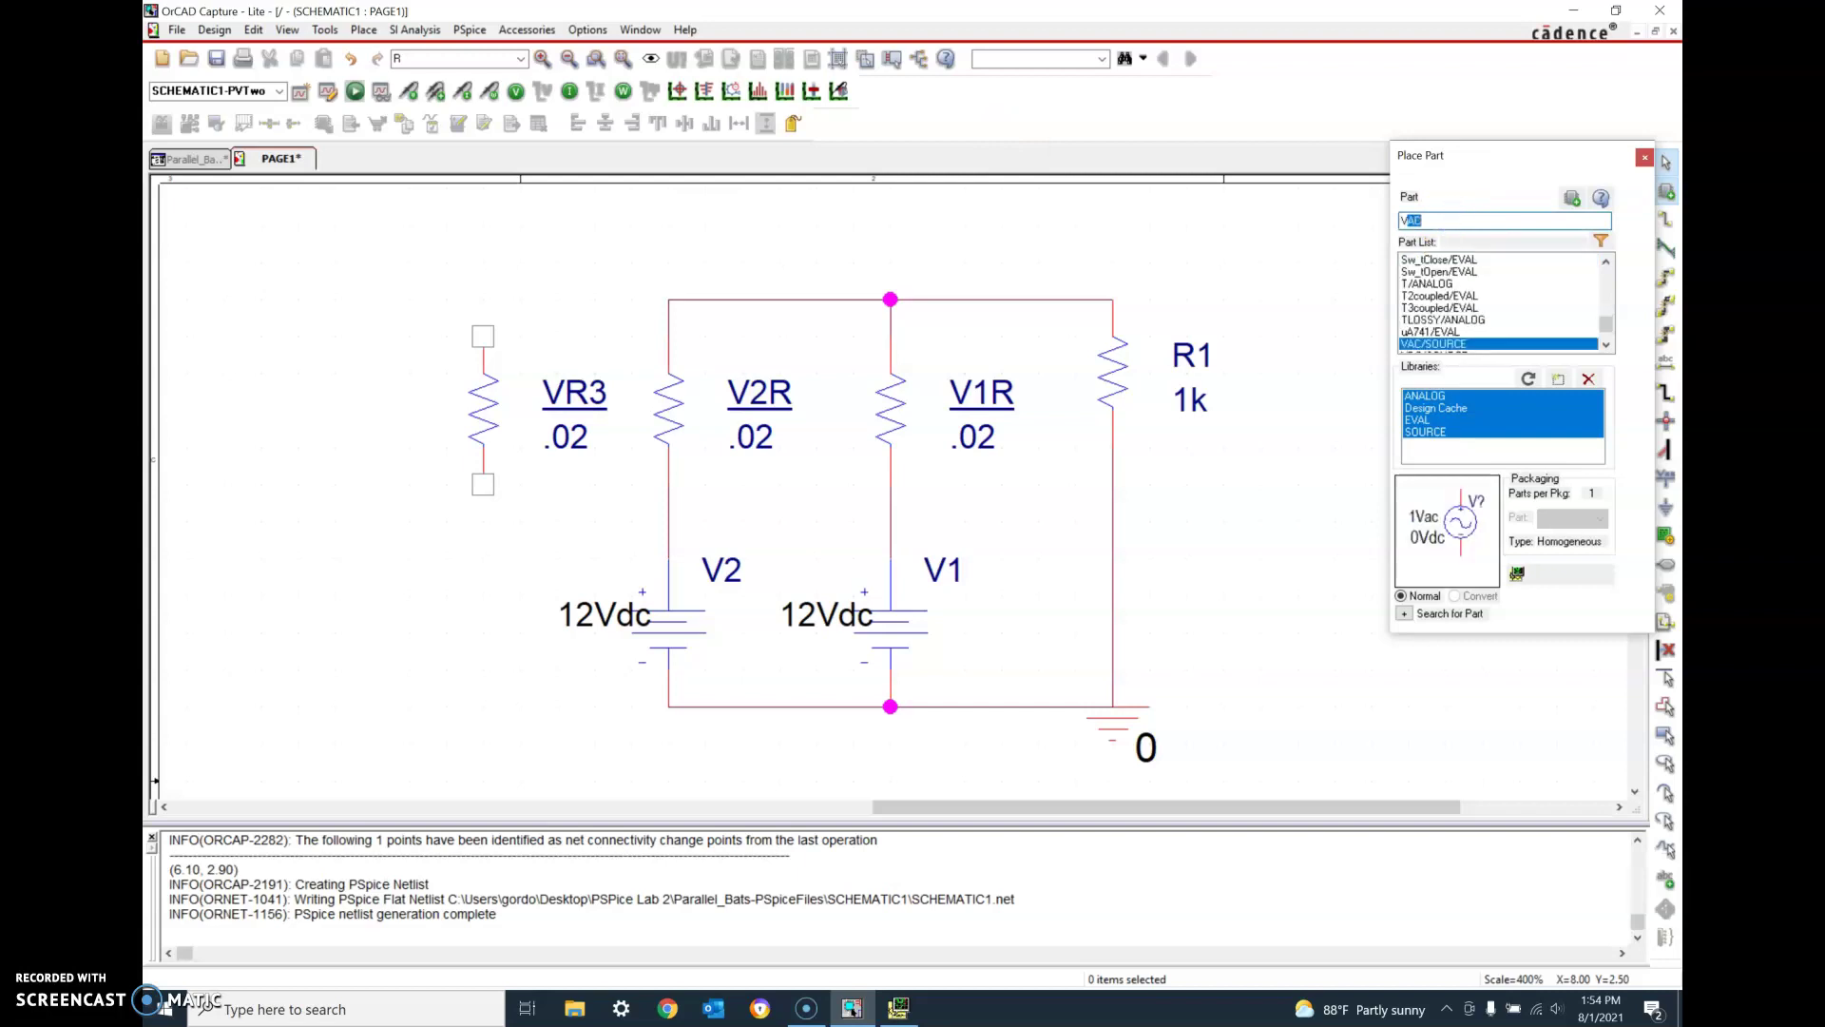
type("D")
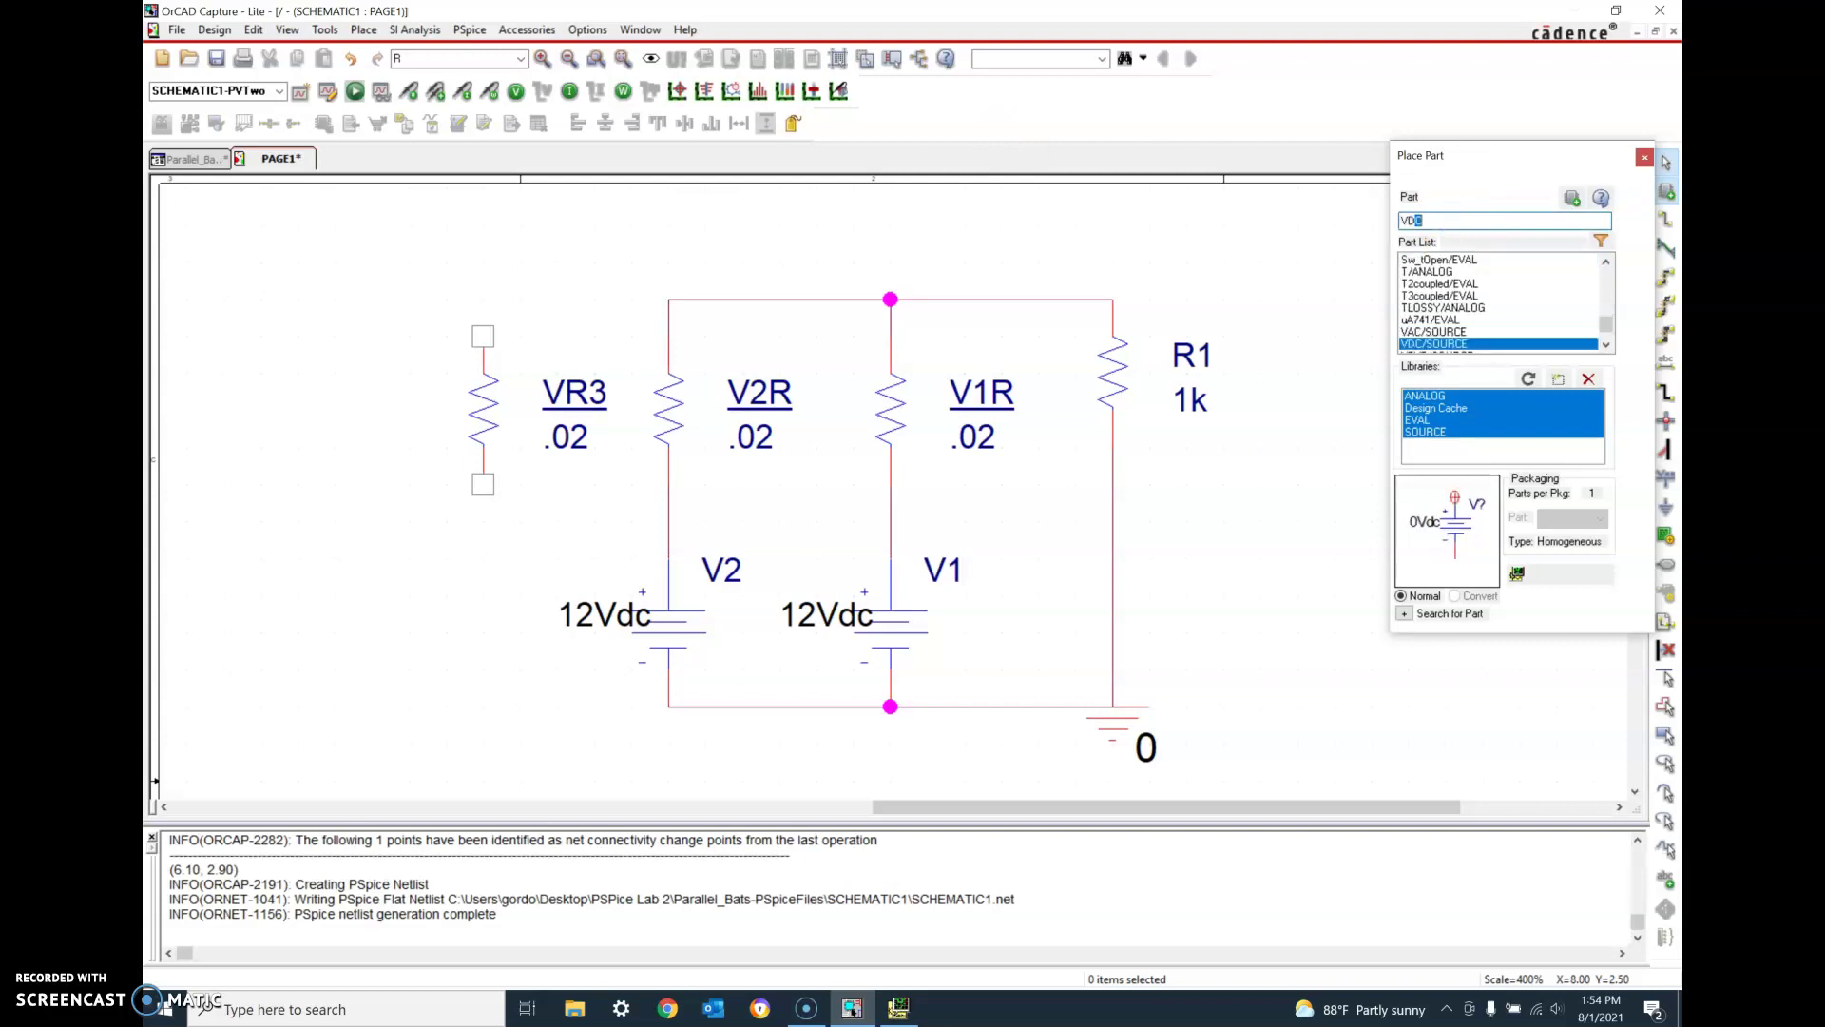
double_click(1426, 344)
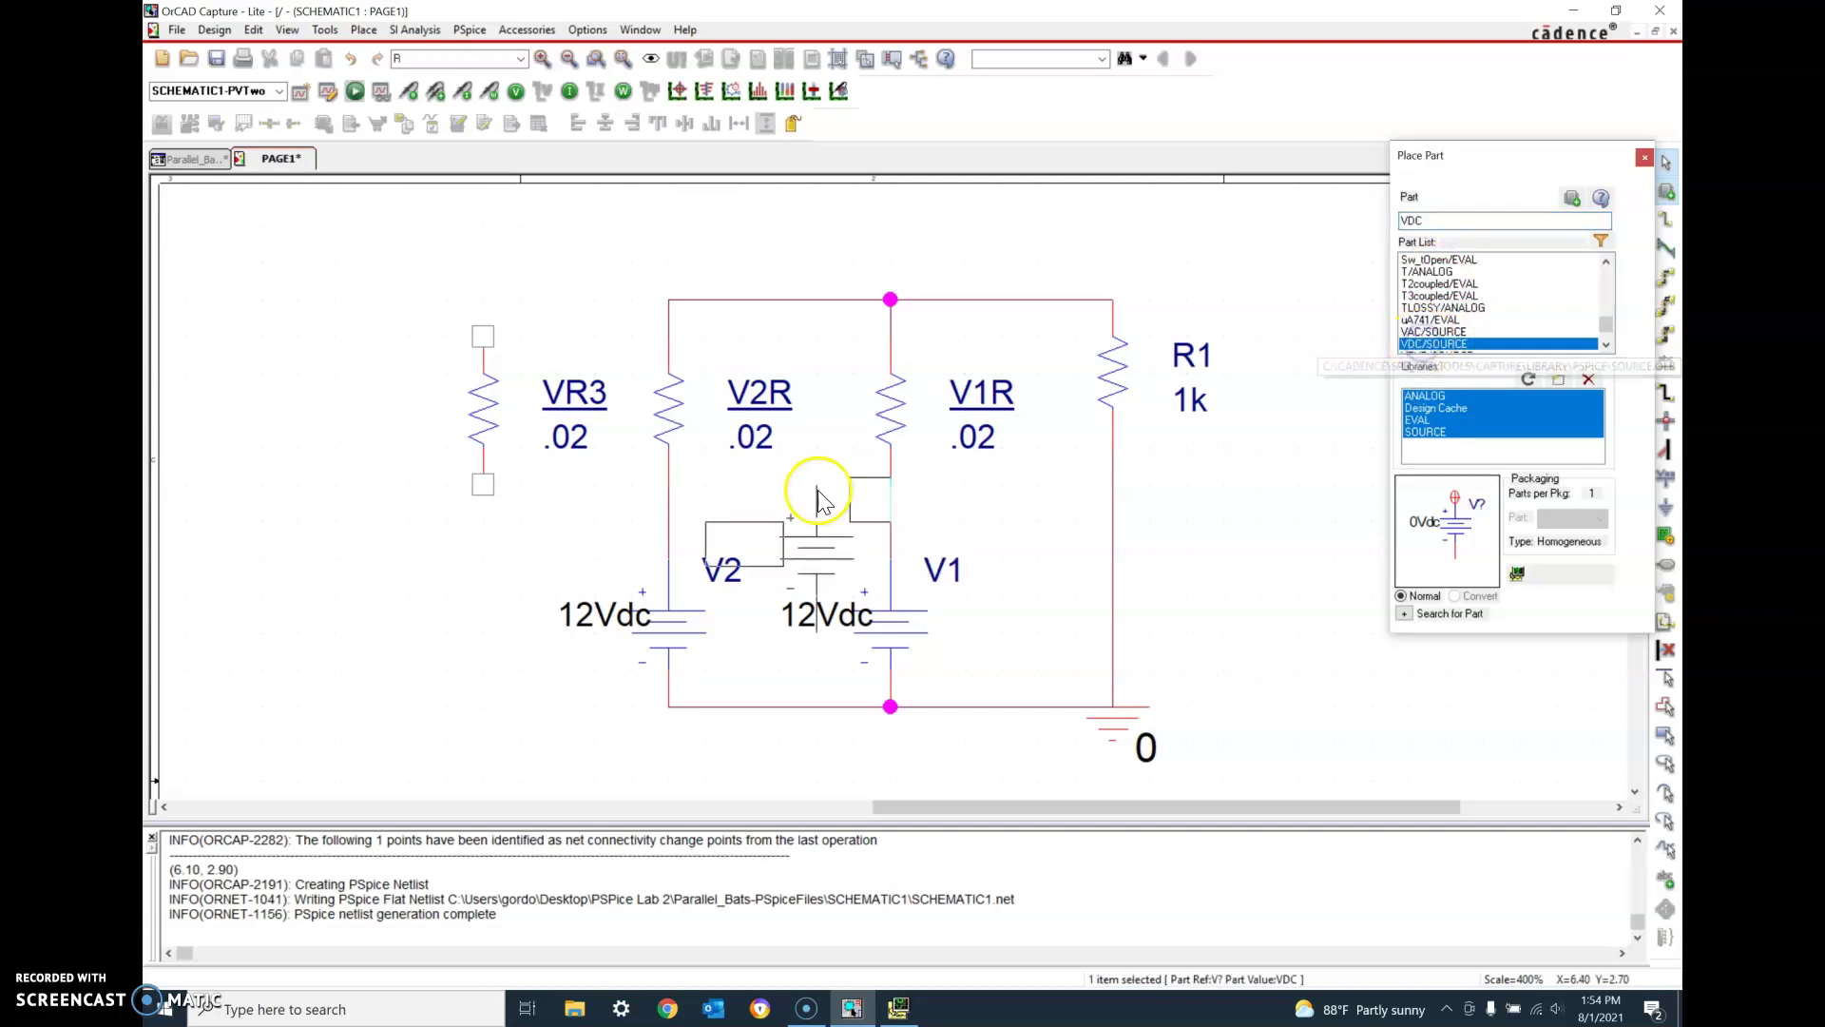
left_click(461, 570)
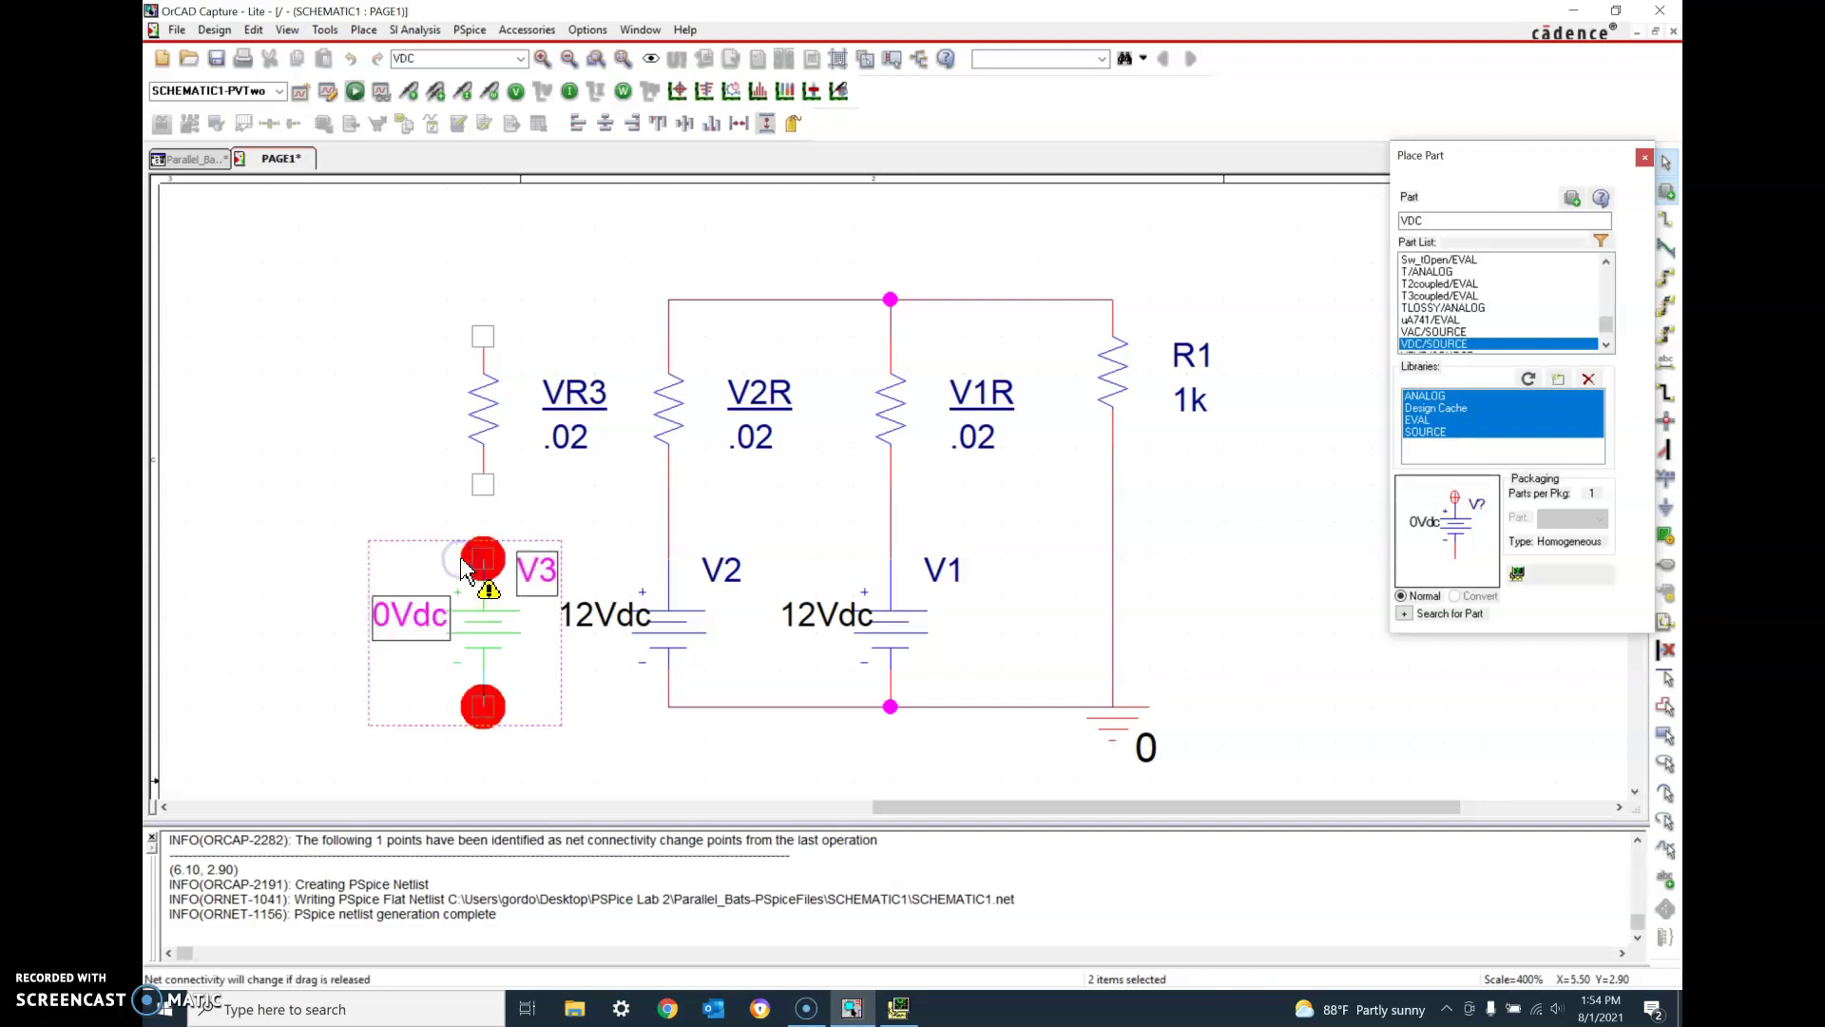
key("Escape")
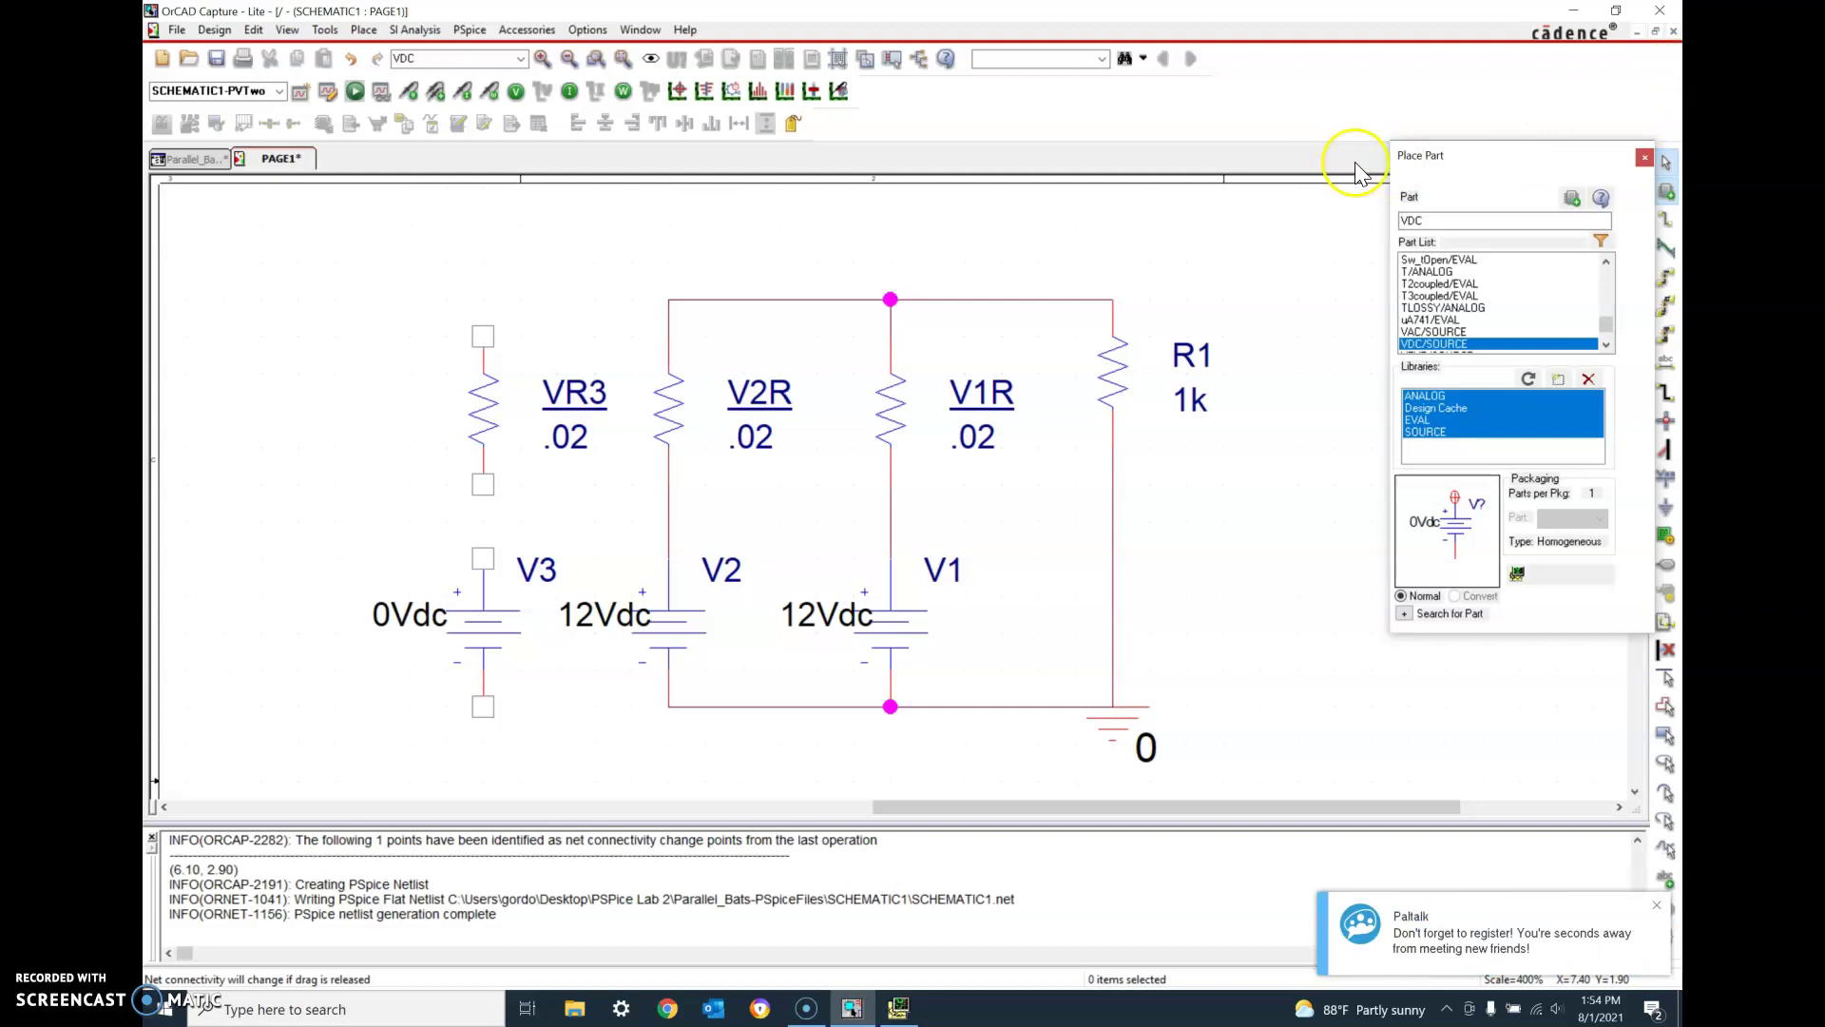
- Wire VR3's top to the top rail, VR3 to V3, and V3's bottom to the bottom rail
left_click(1666, 219)
left_click(477, 323)
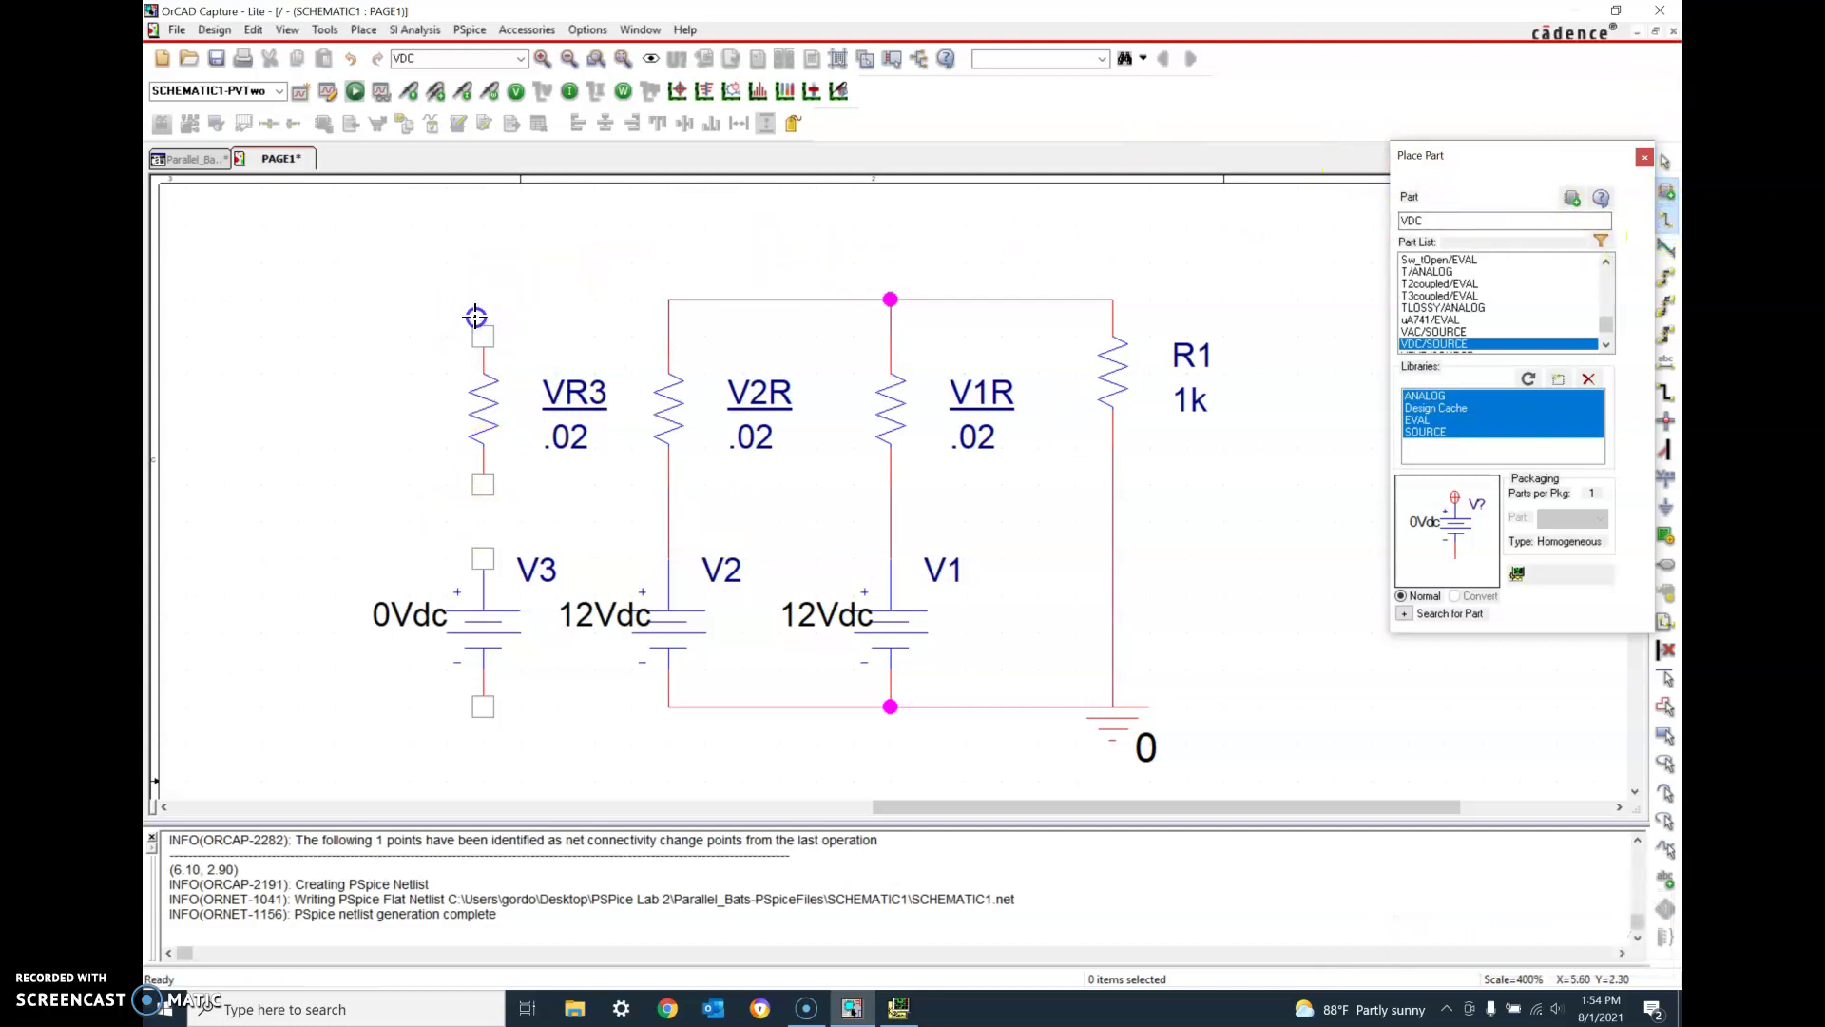
left_click(667, 299)
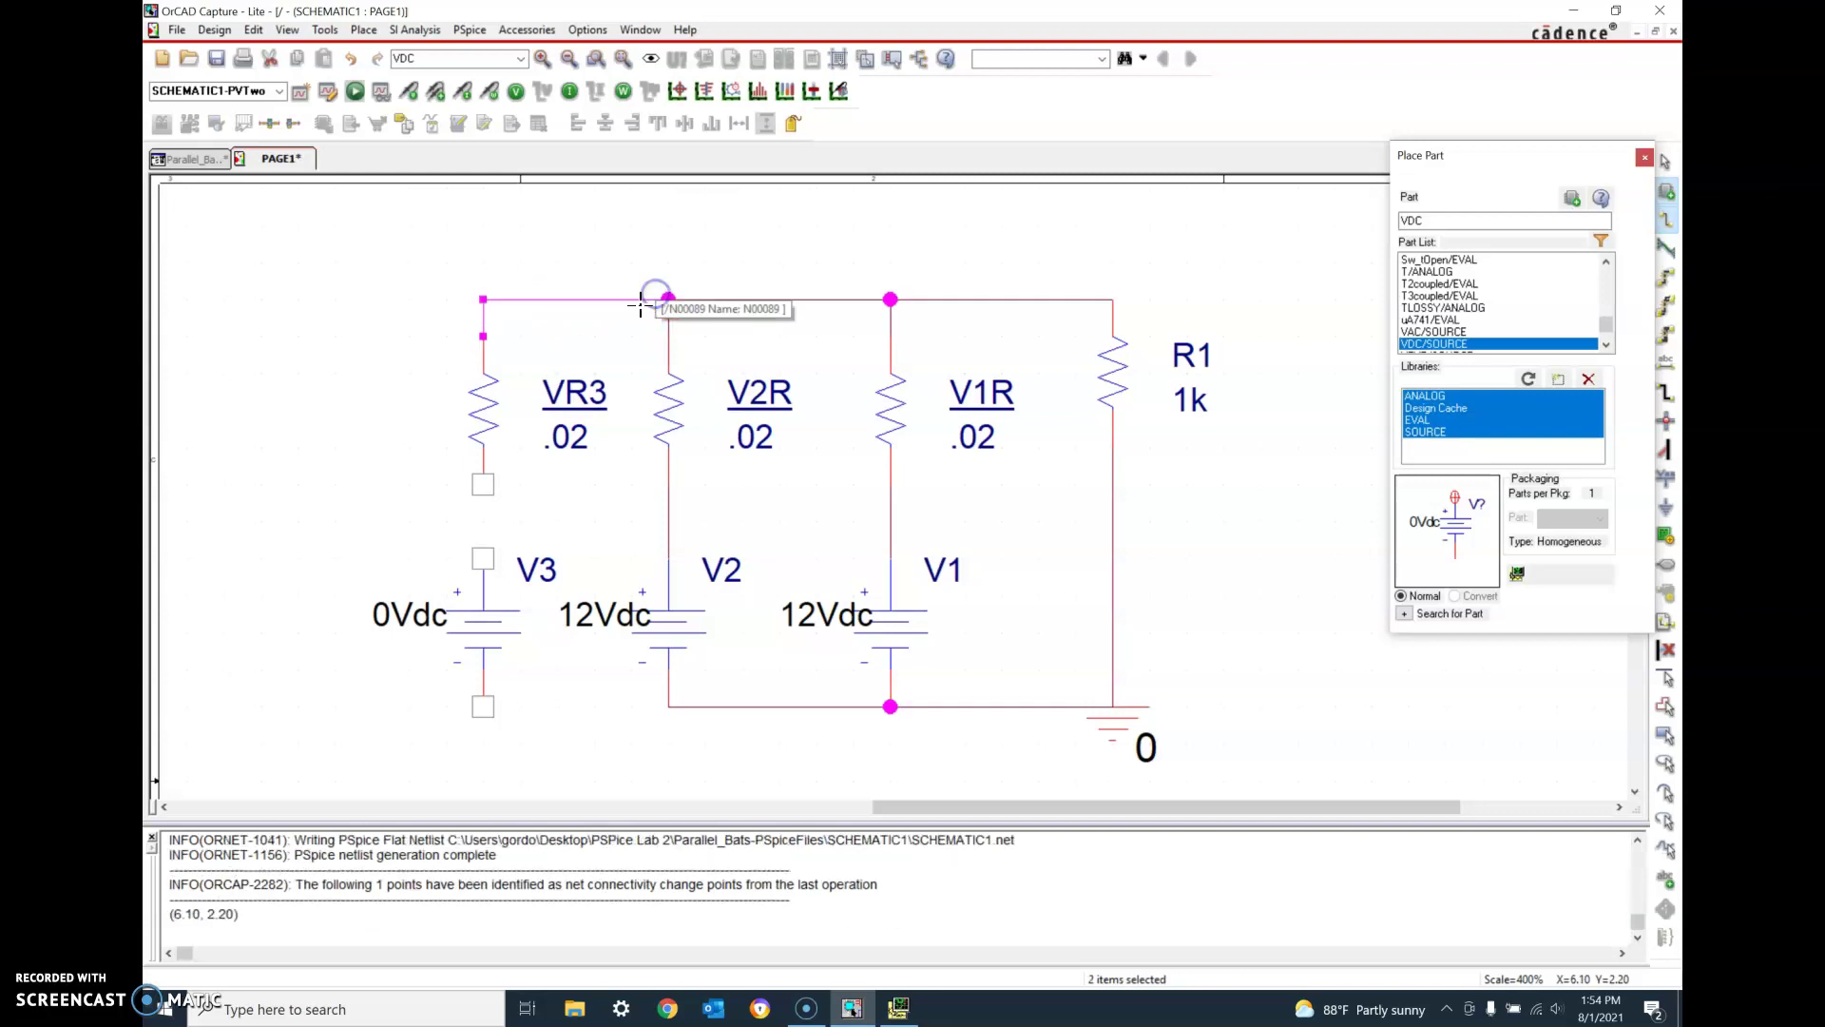
left_click(483, 485)
left_click(483, 558)
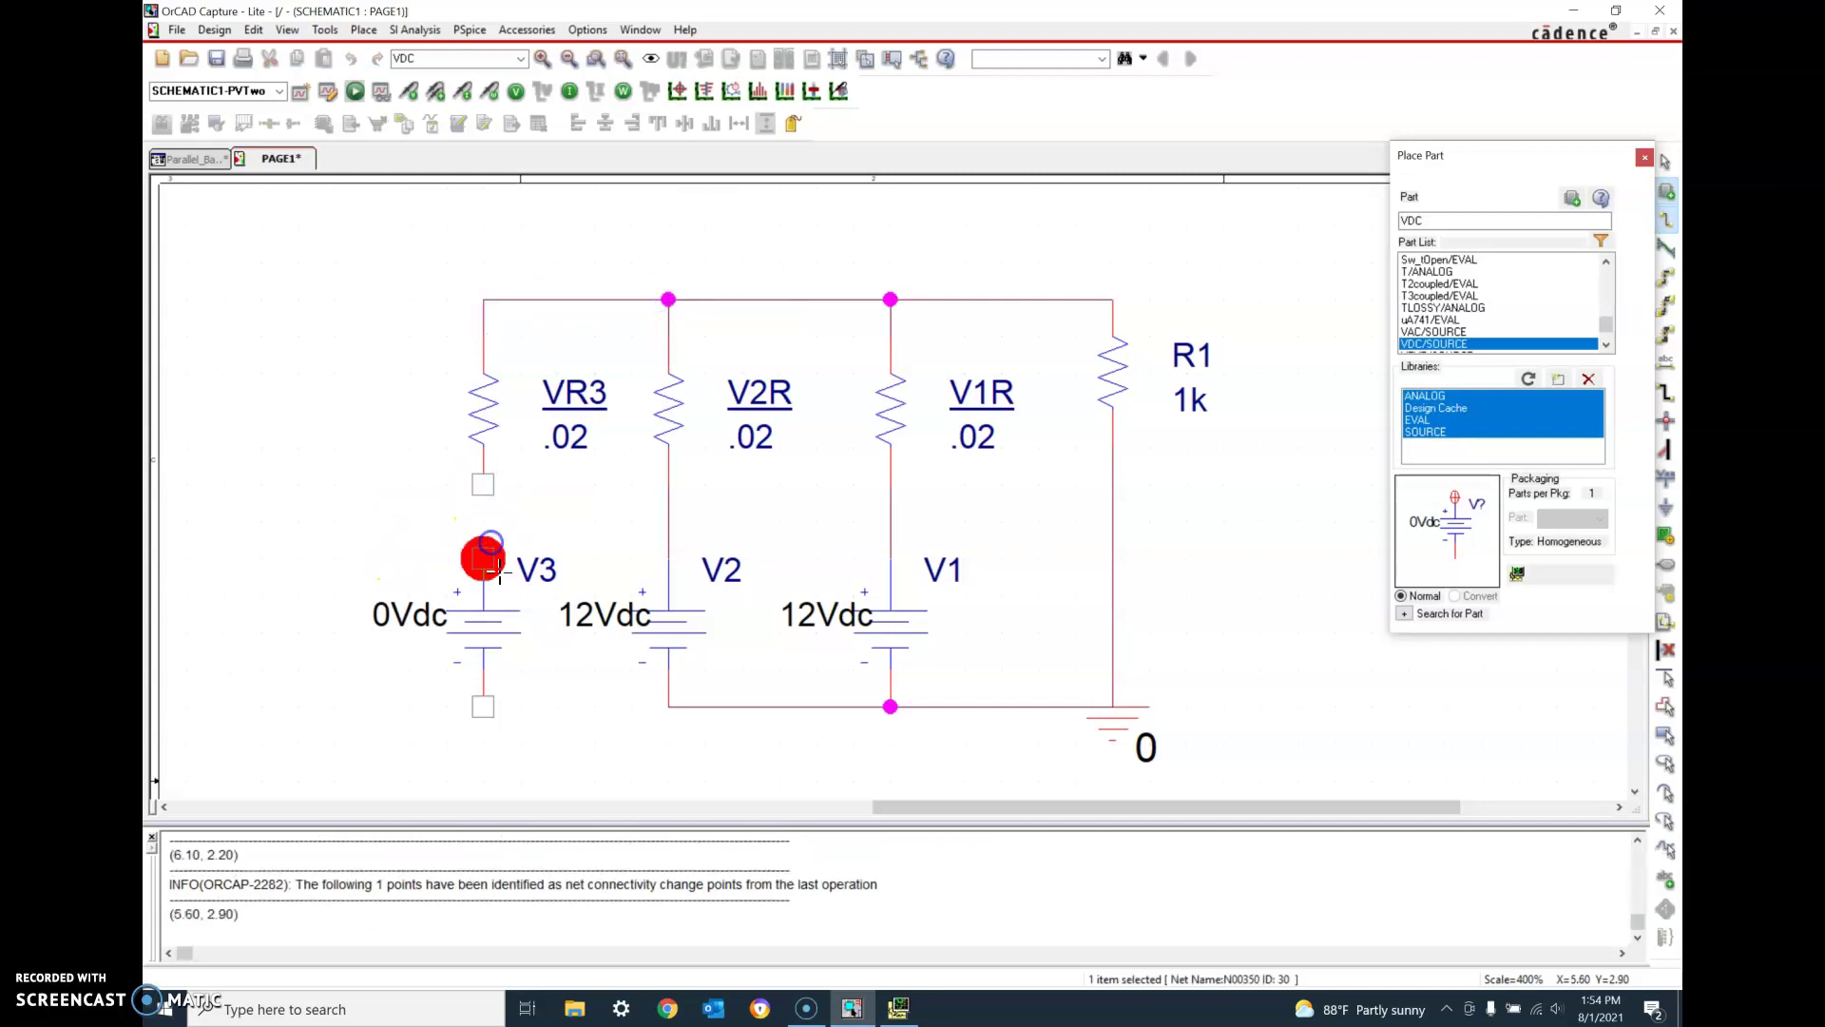
left_click(485, 708)
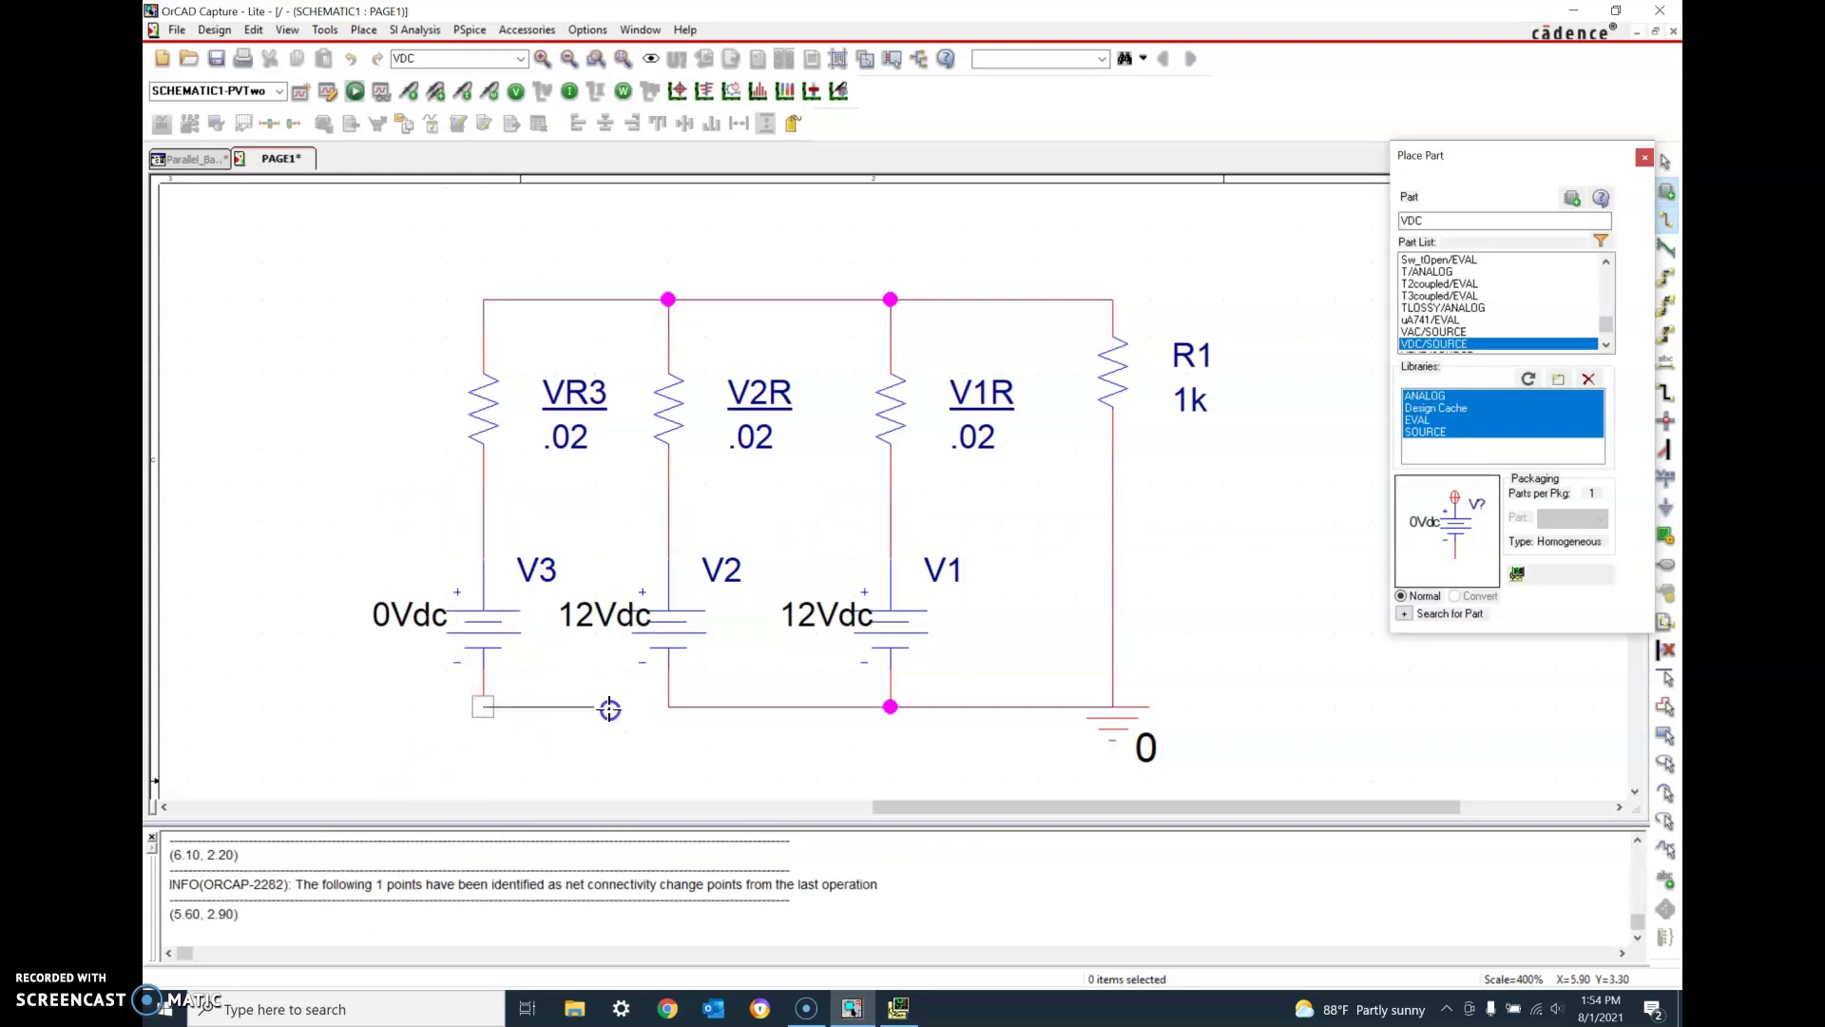
left_click(668, 706)
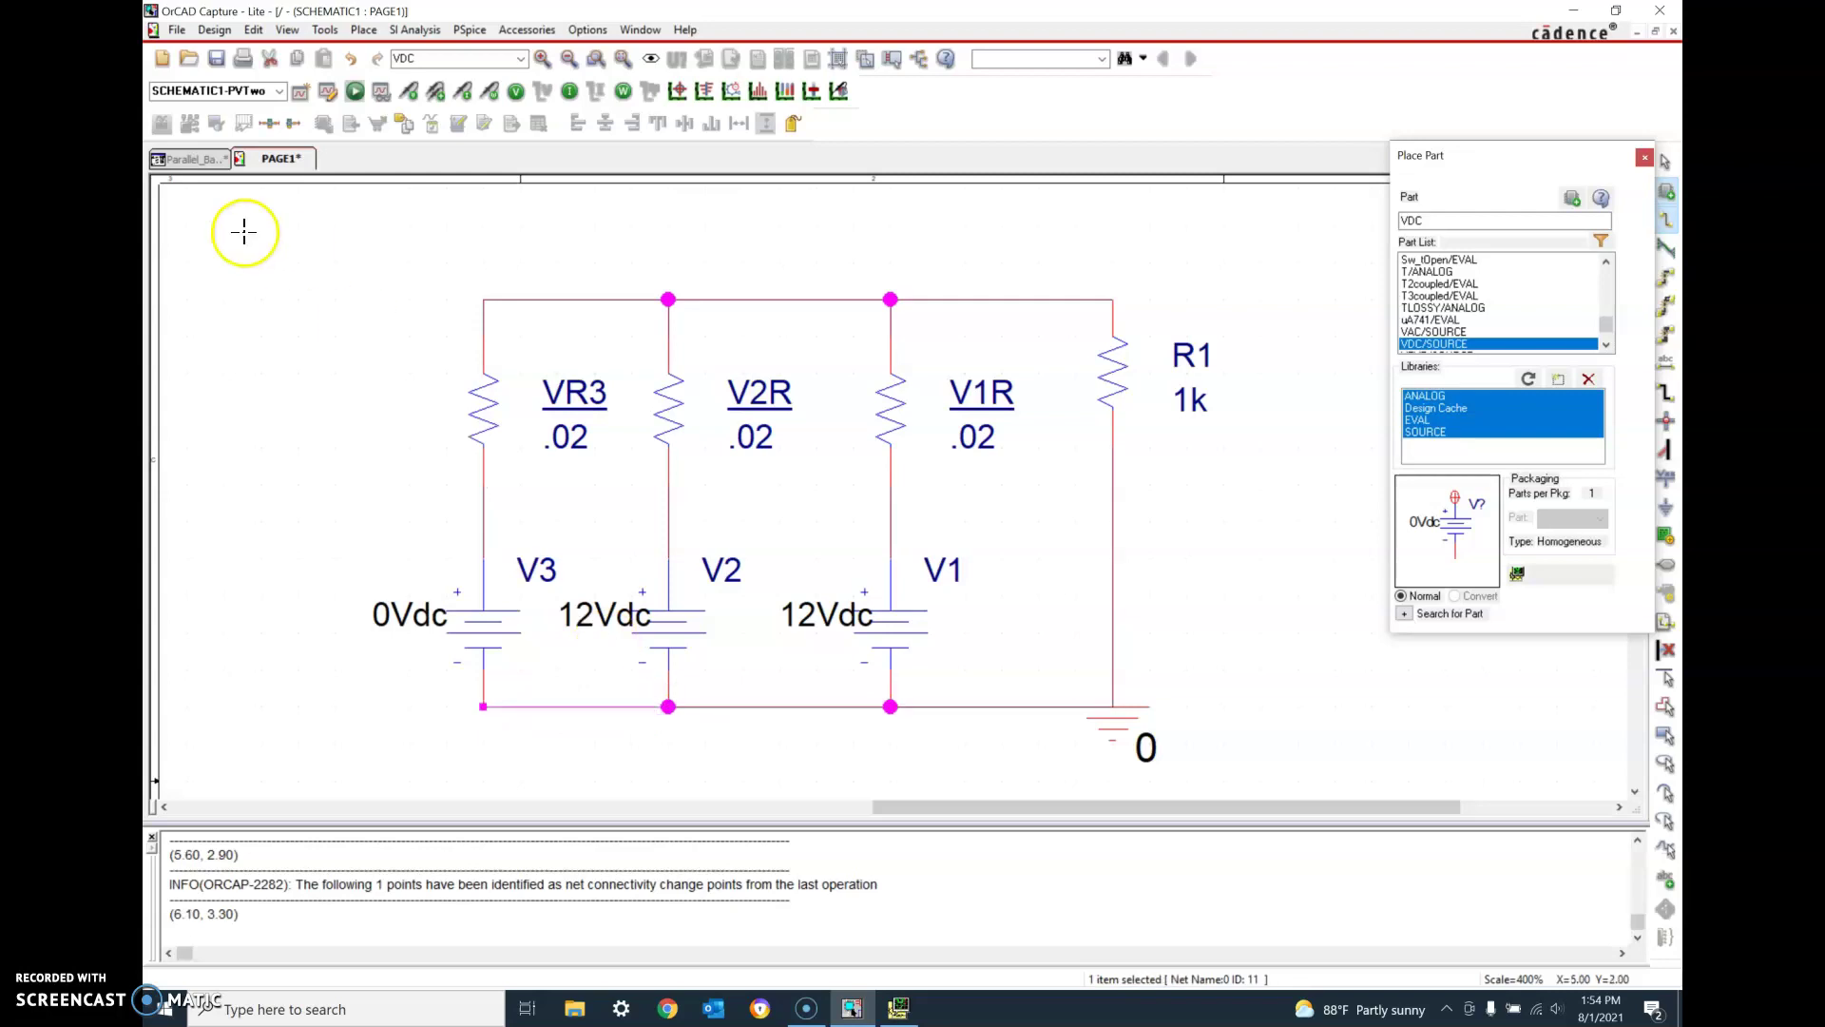
- Change V3's 0Vdc value to 12Vdc and rename resistor VR3 as V3R
left_click(374, 623)
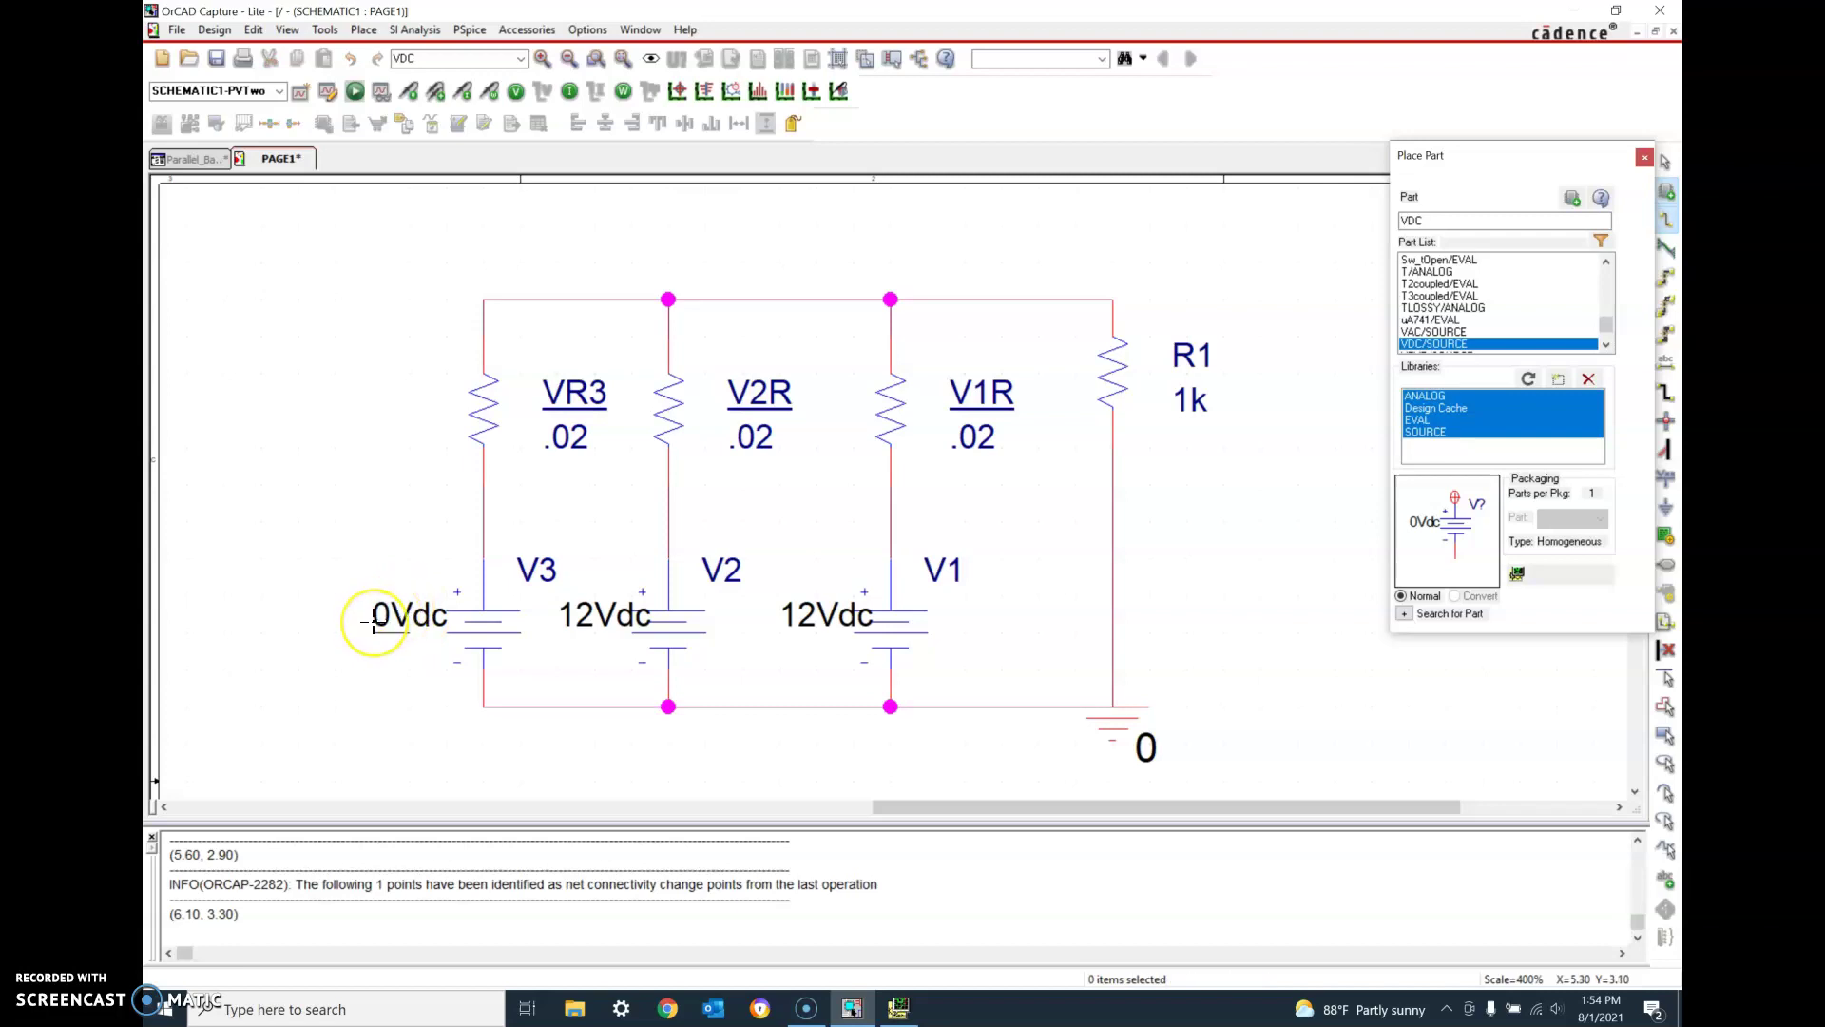
key("Escape")
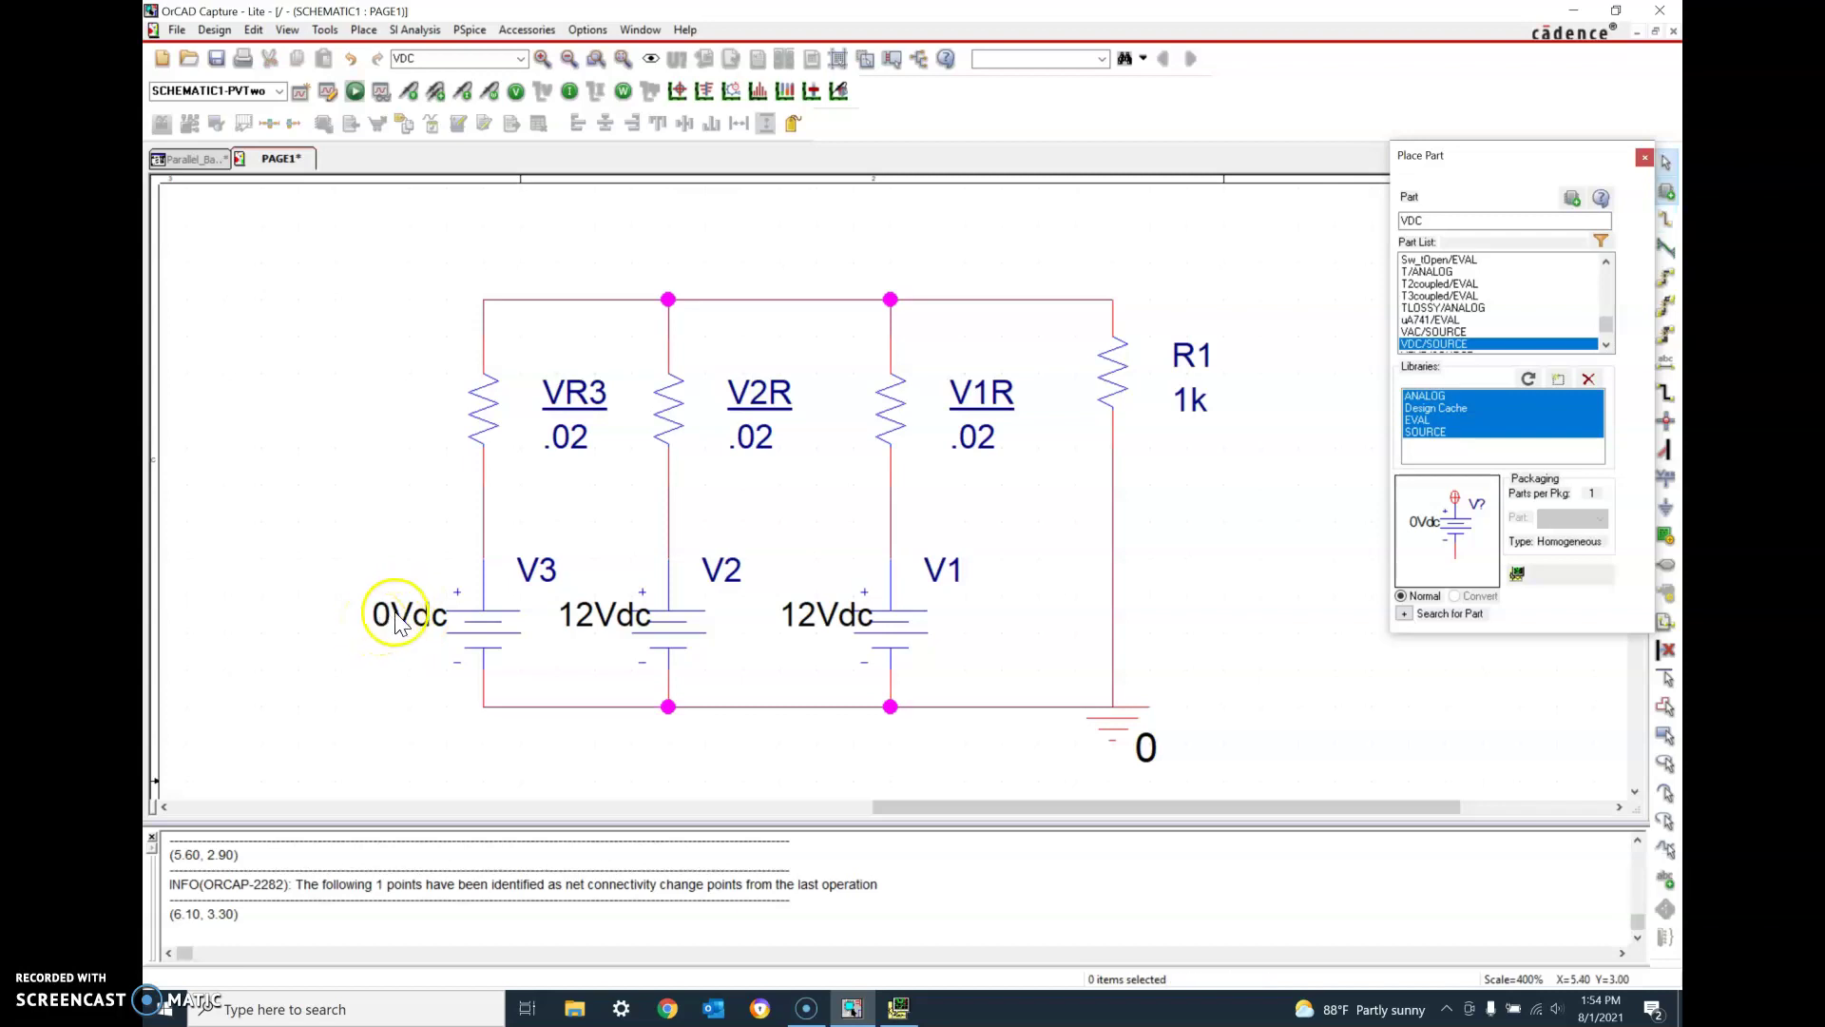
double_click(397, 618)
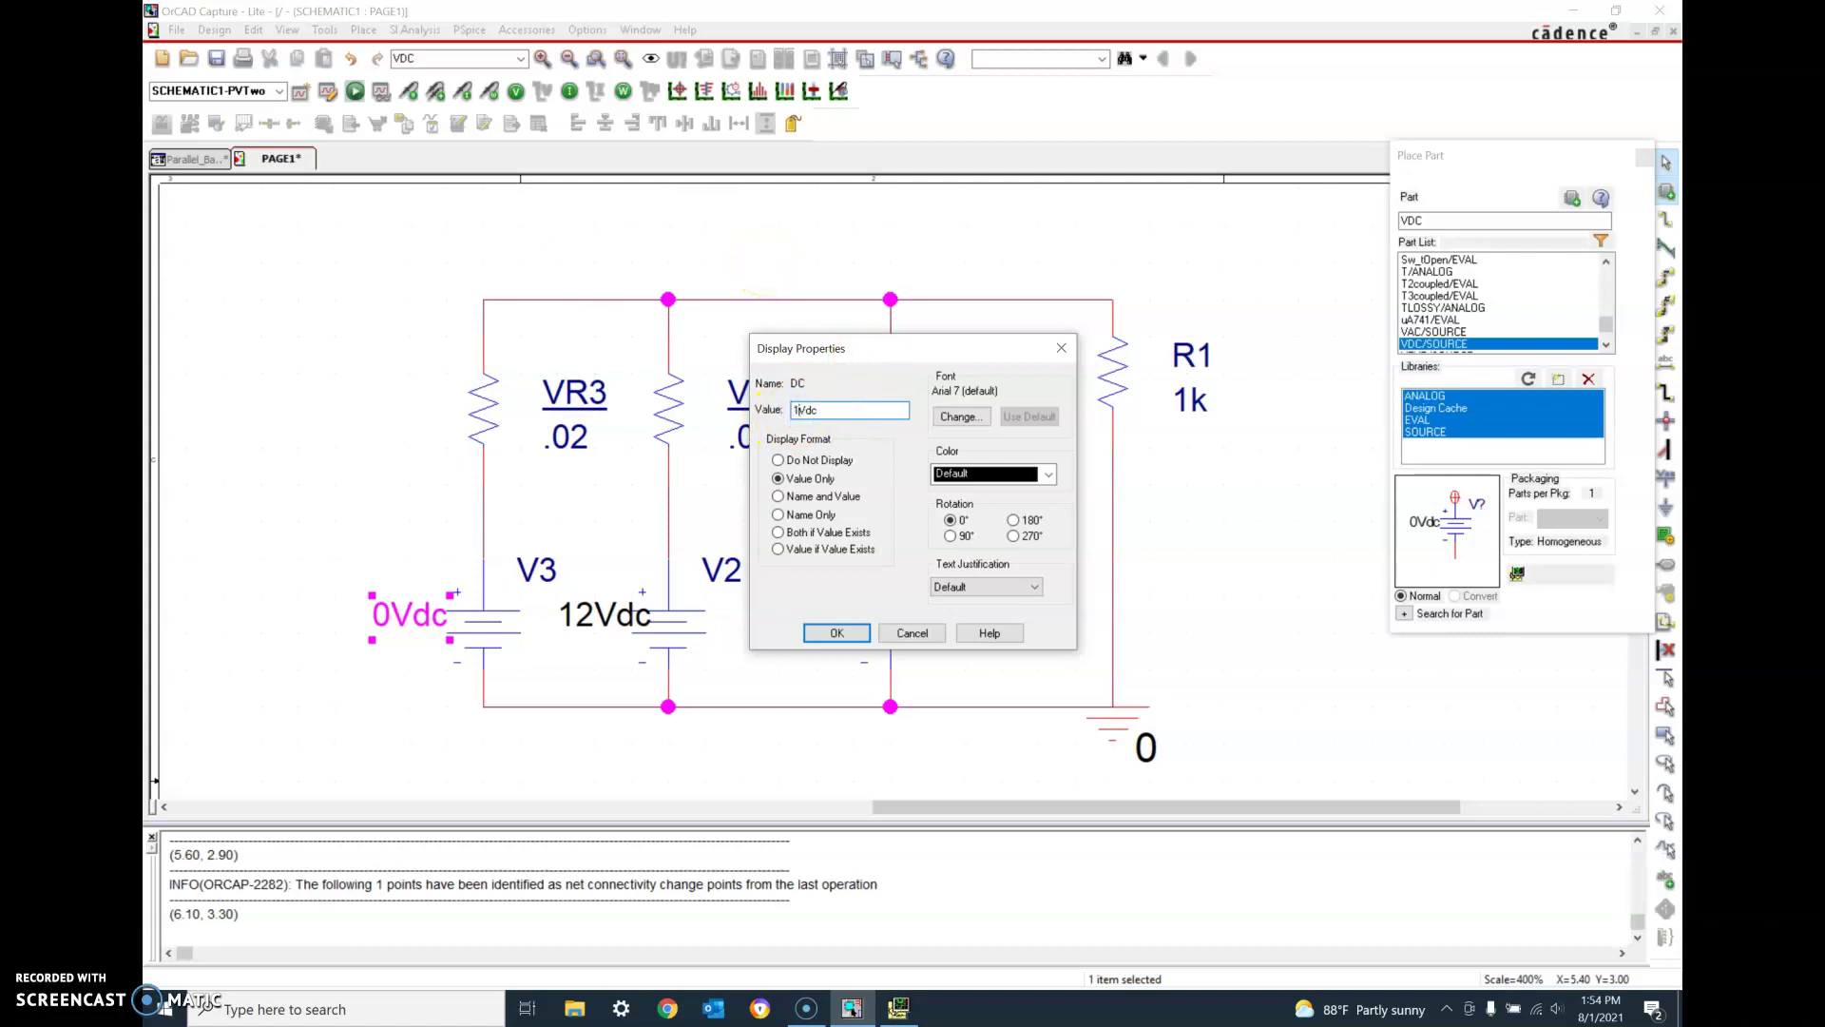
left_click(836, 633)
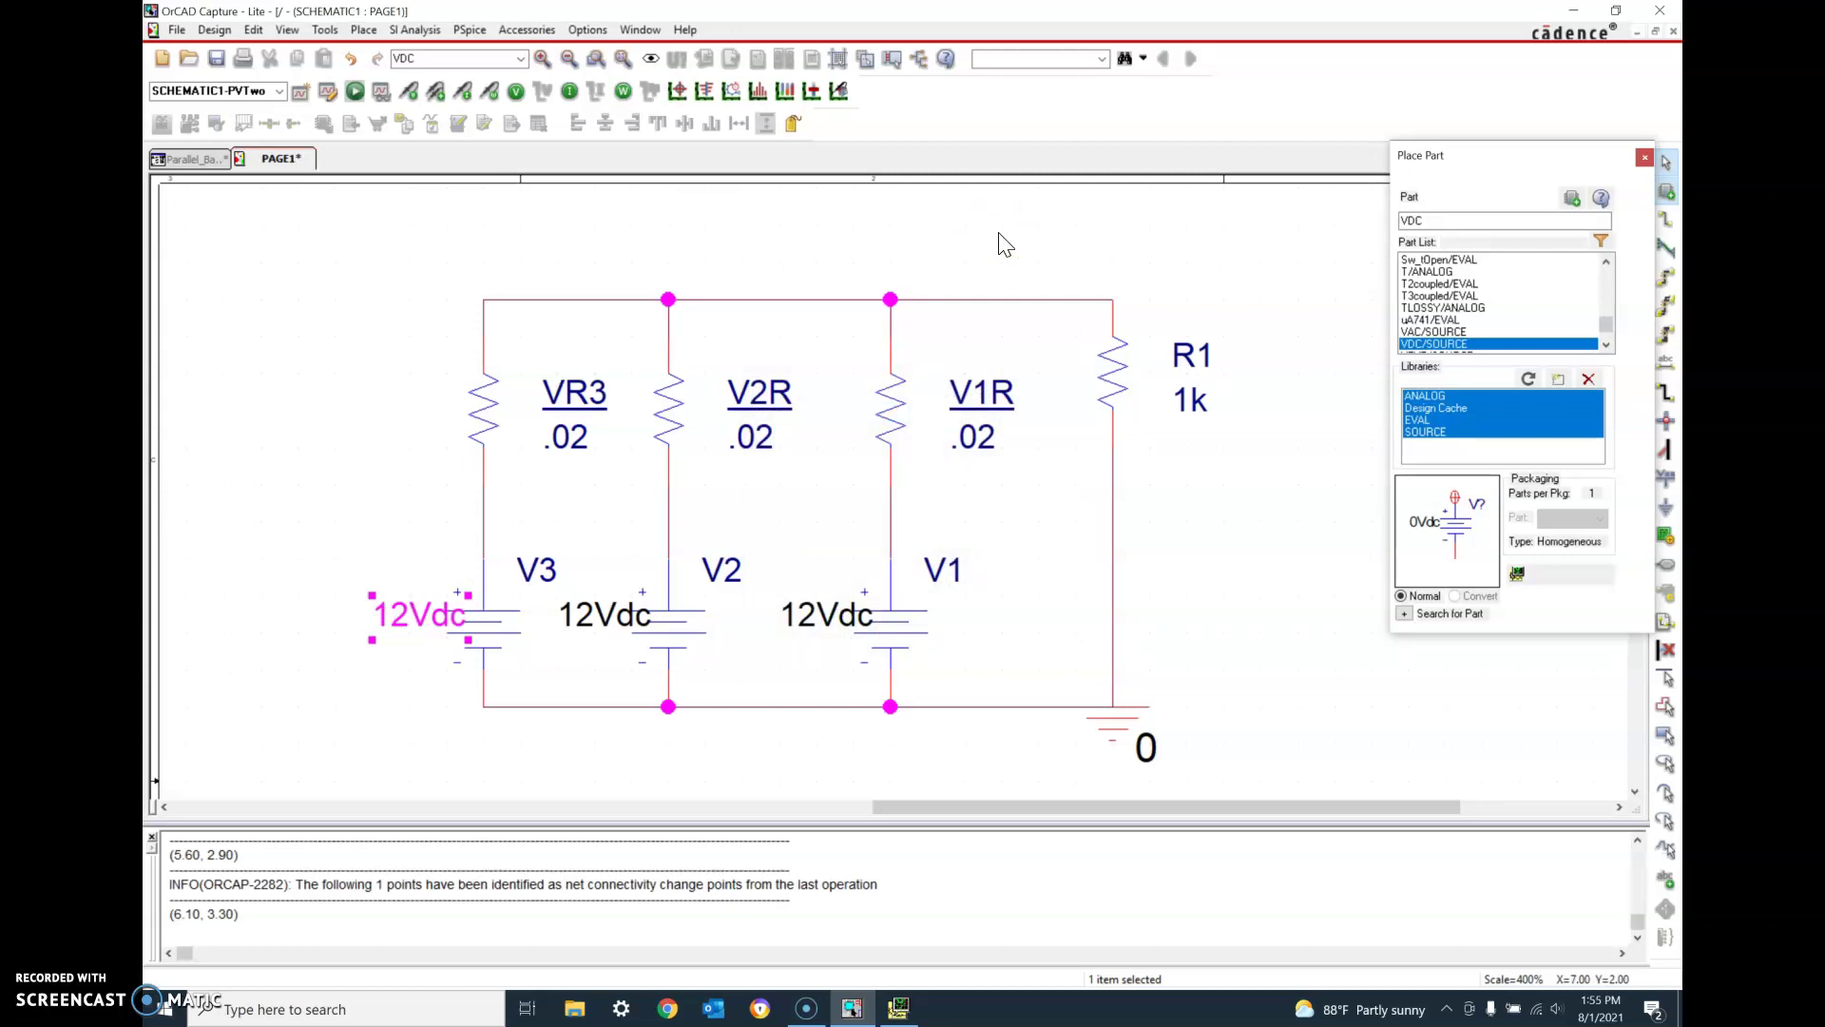
double_click(572, 392)
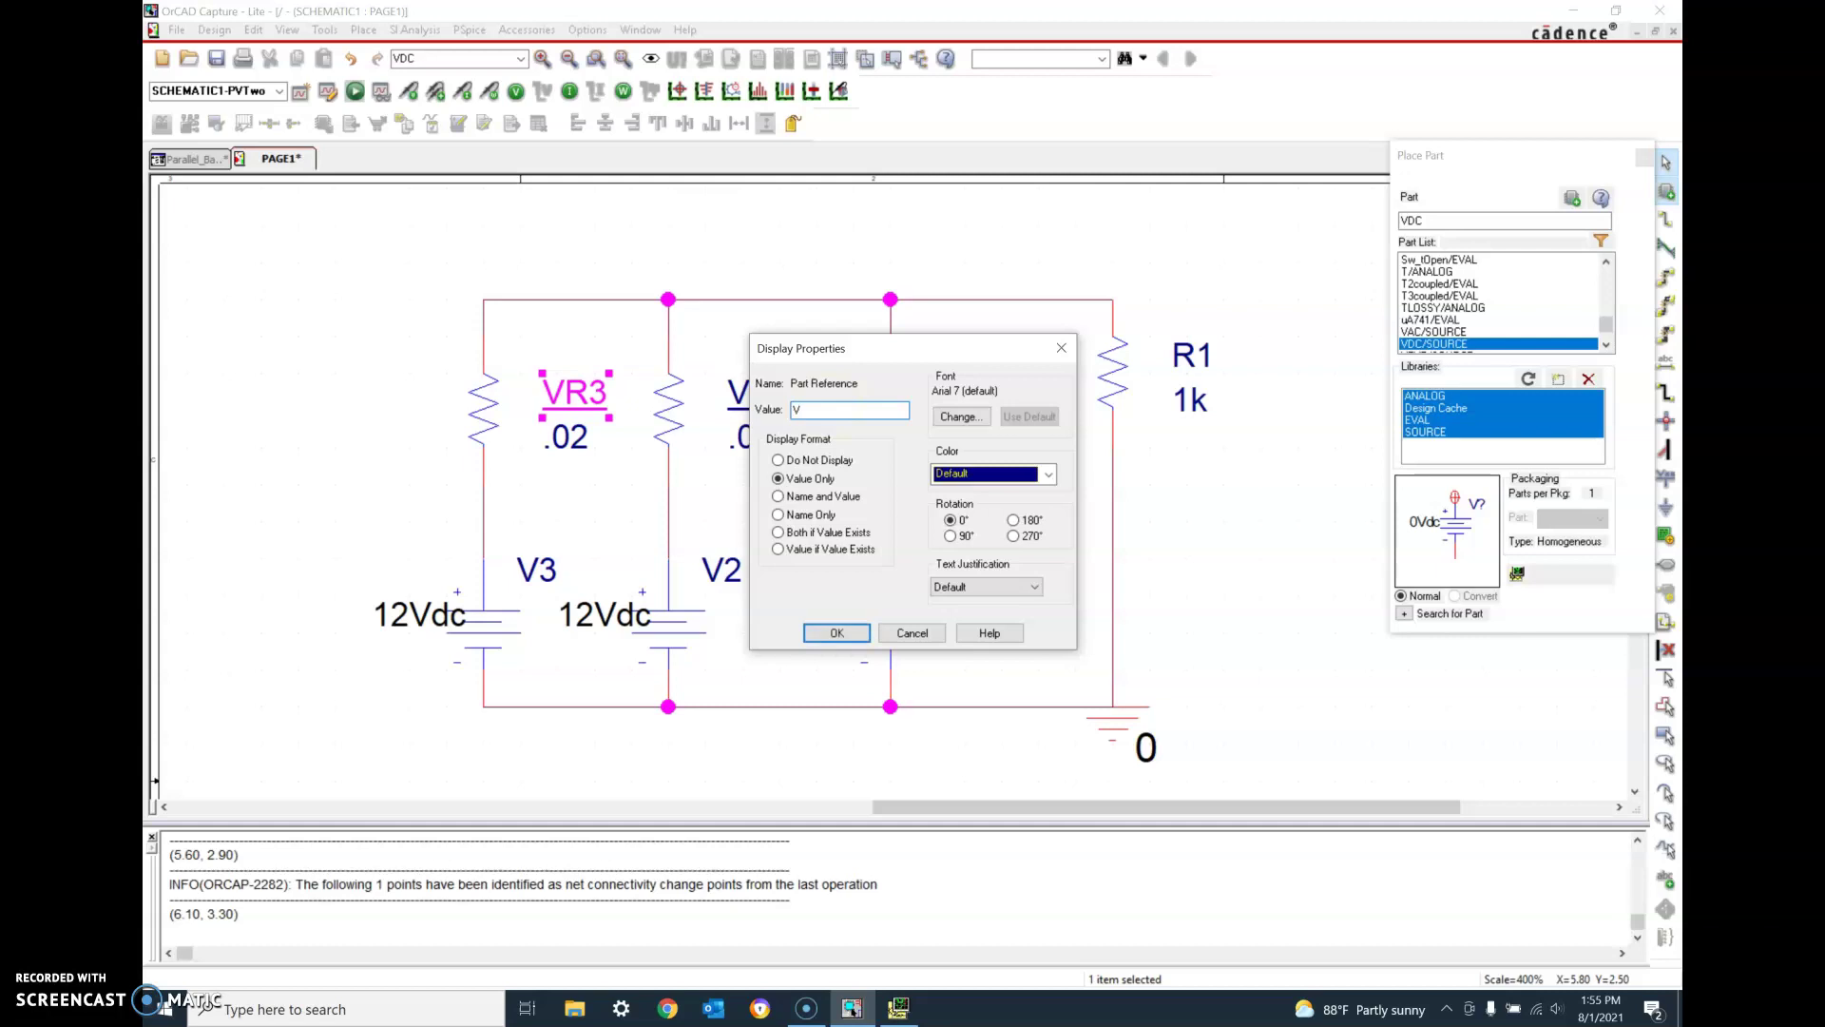
left_click(836, 632)
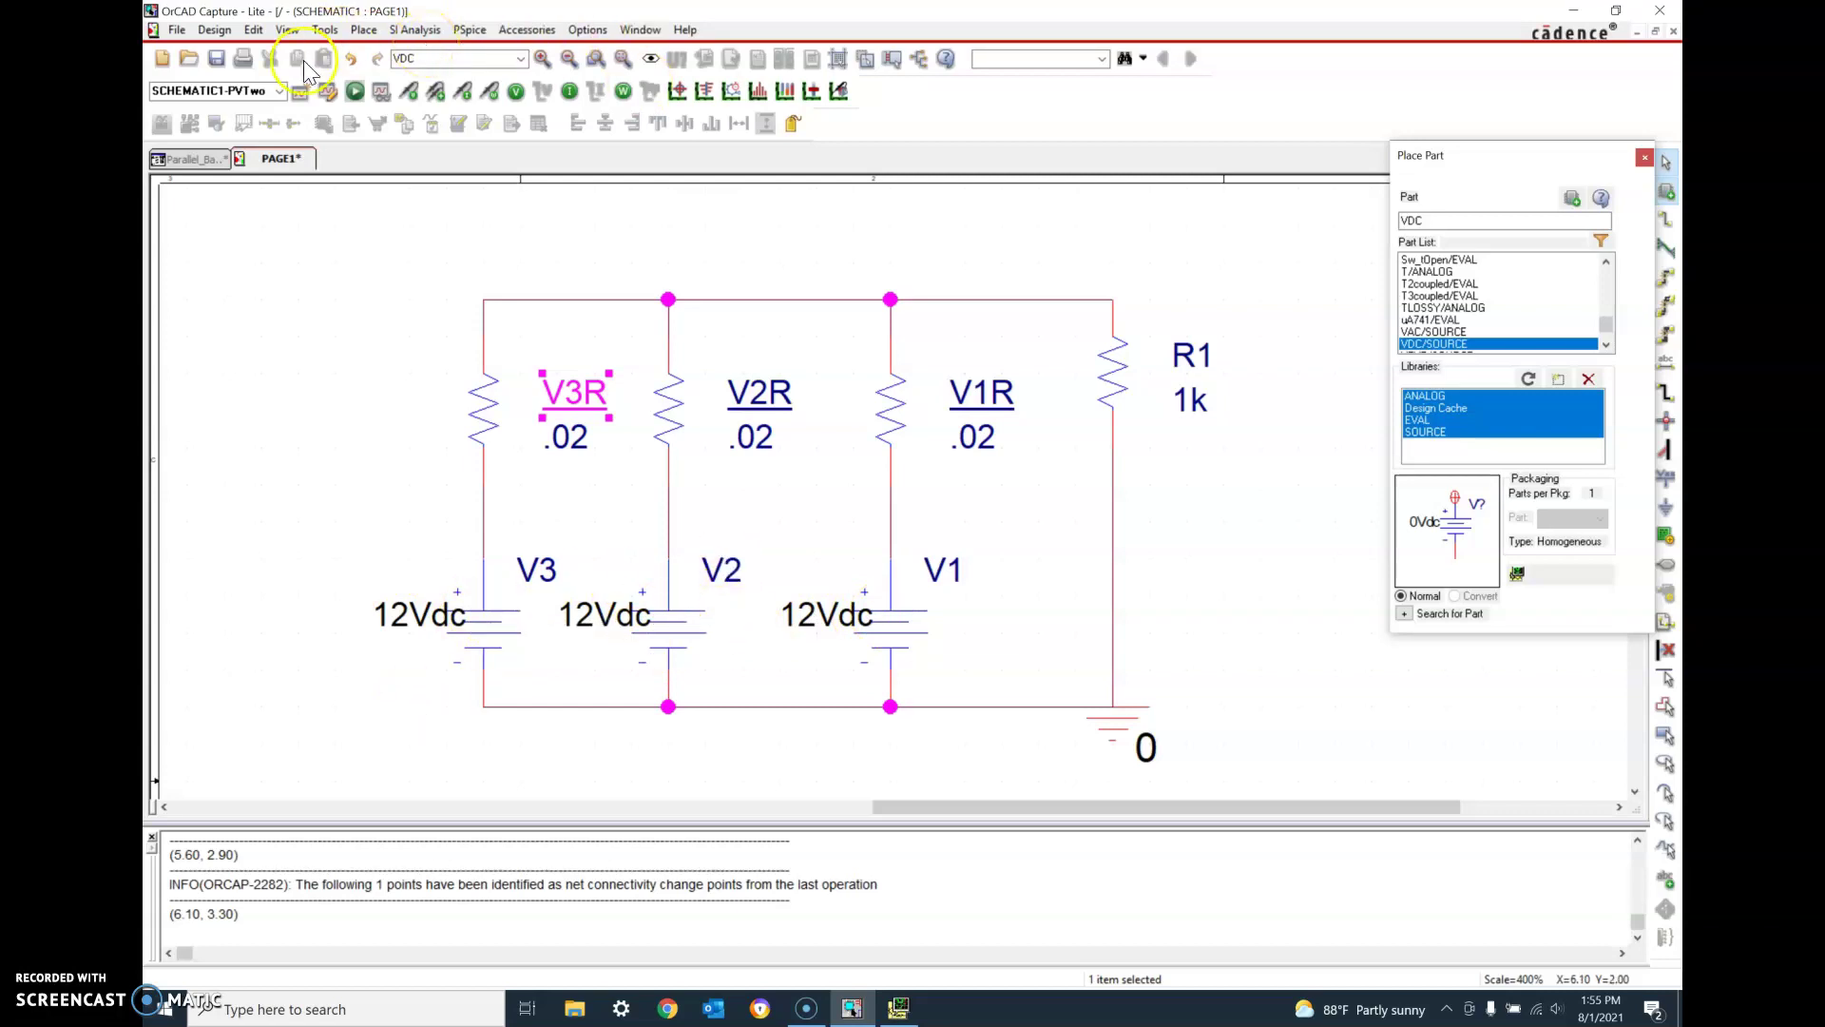
- Create a simulation profile named PV3 with default settings
left_click(296, 91)
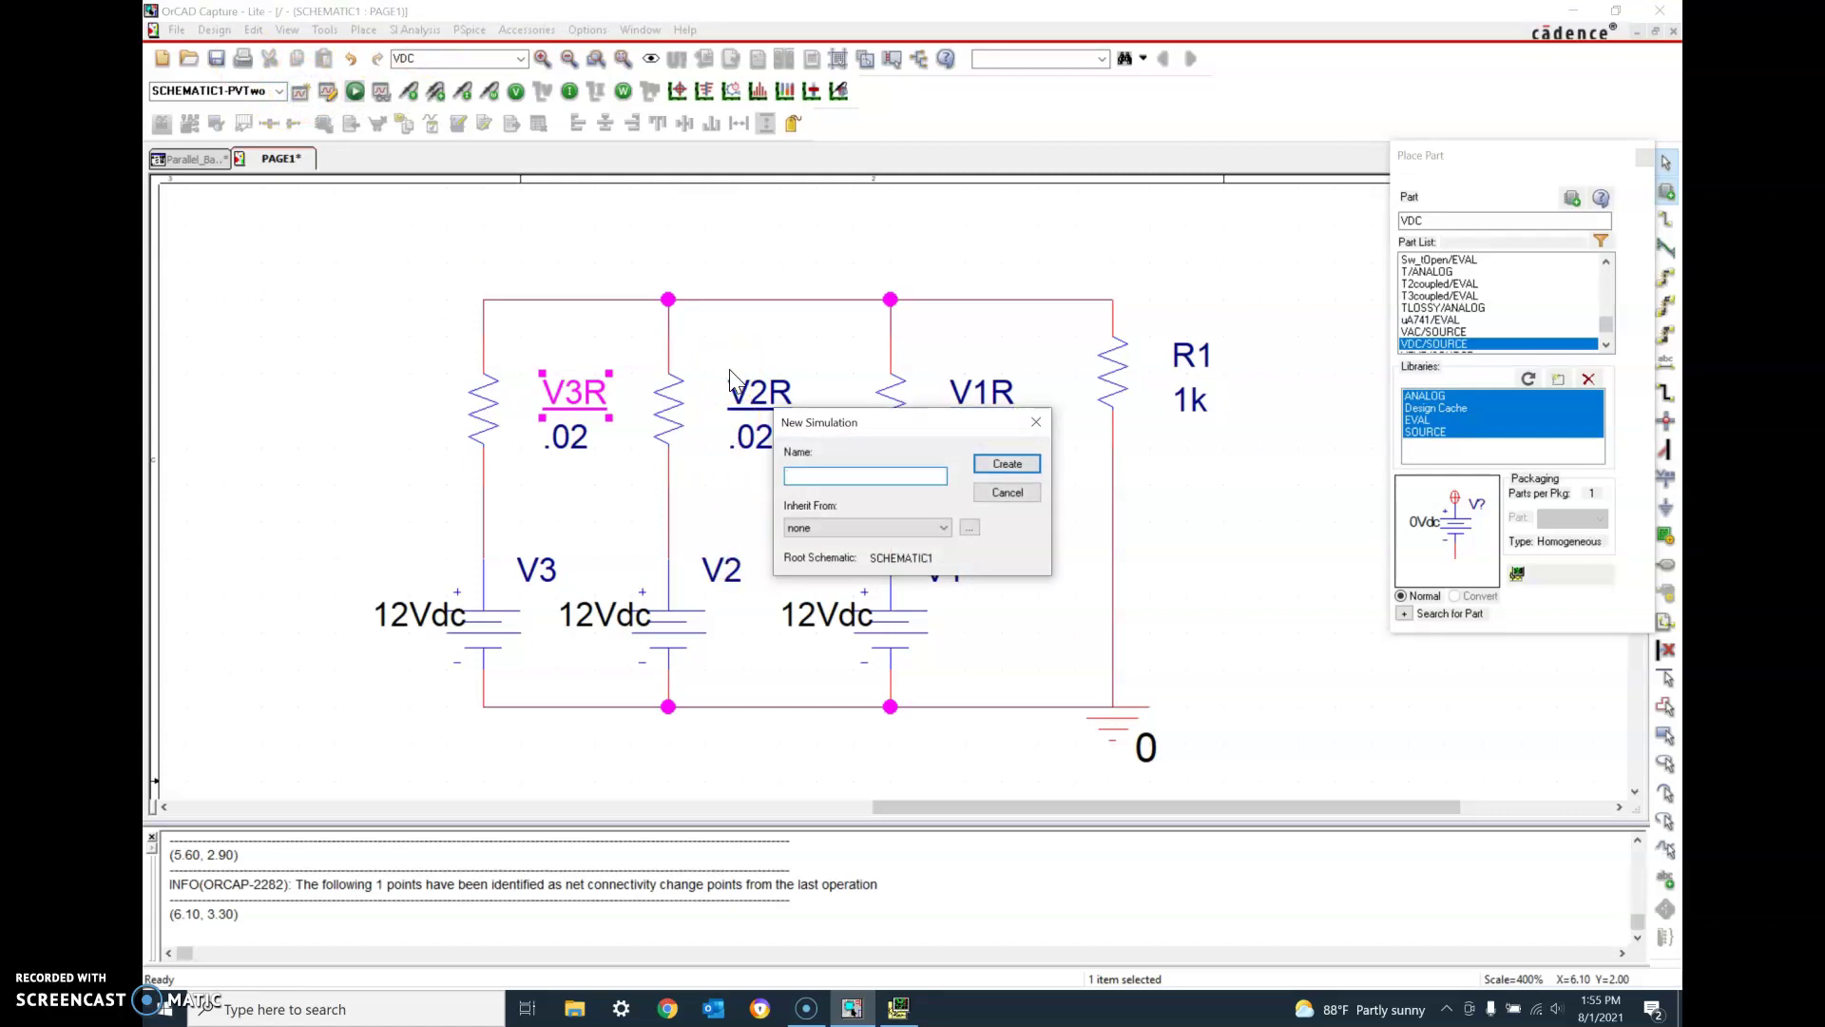
type("PV3")
left_click(1011, 465)
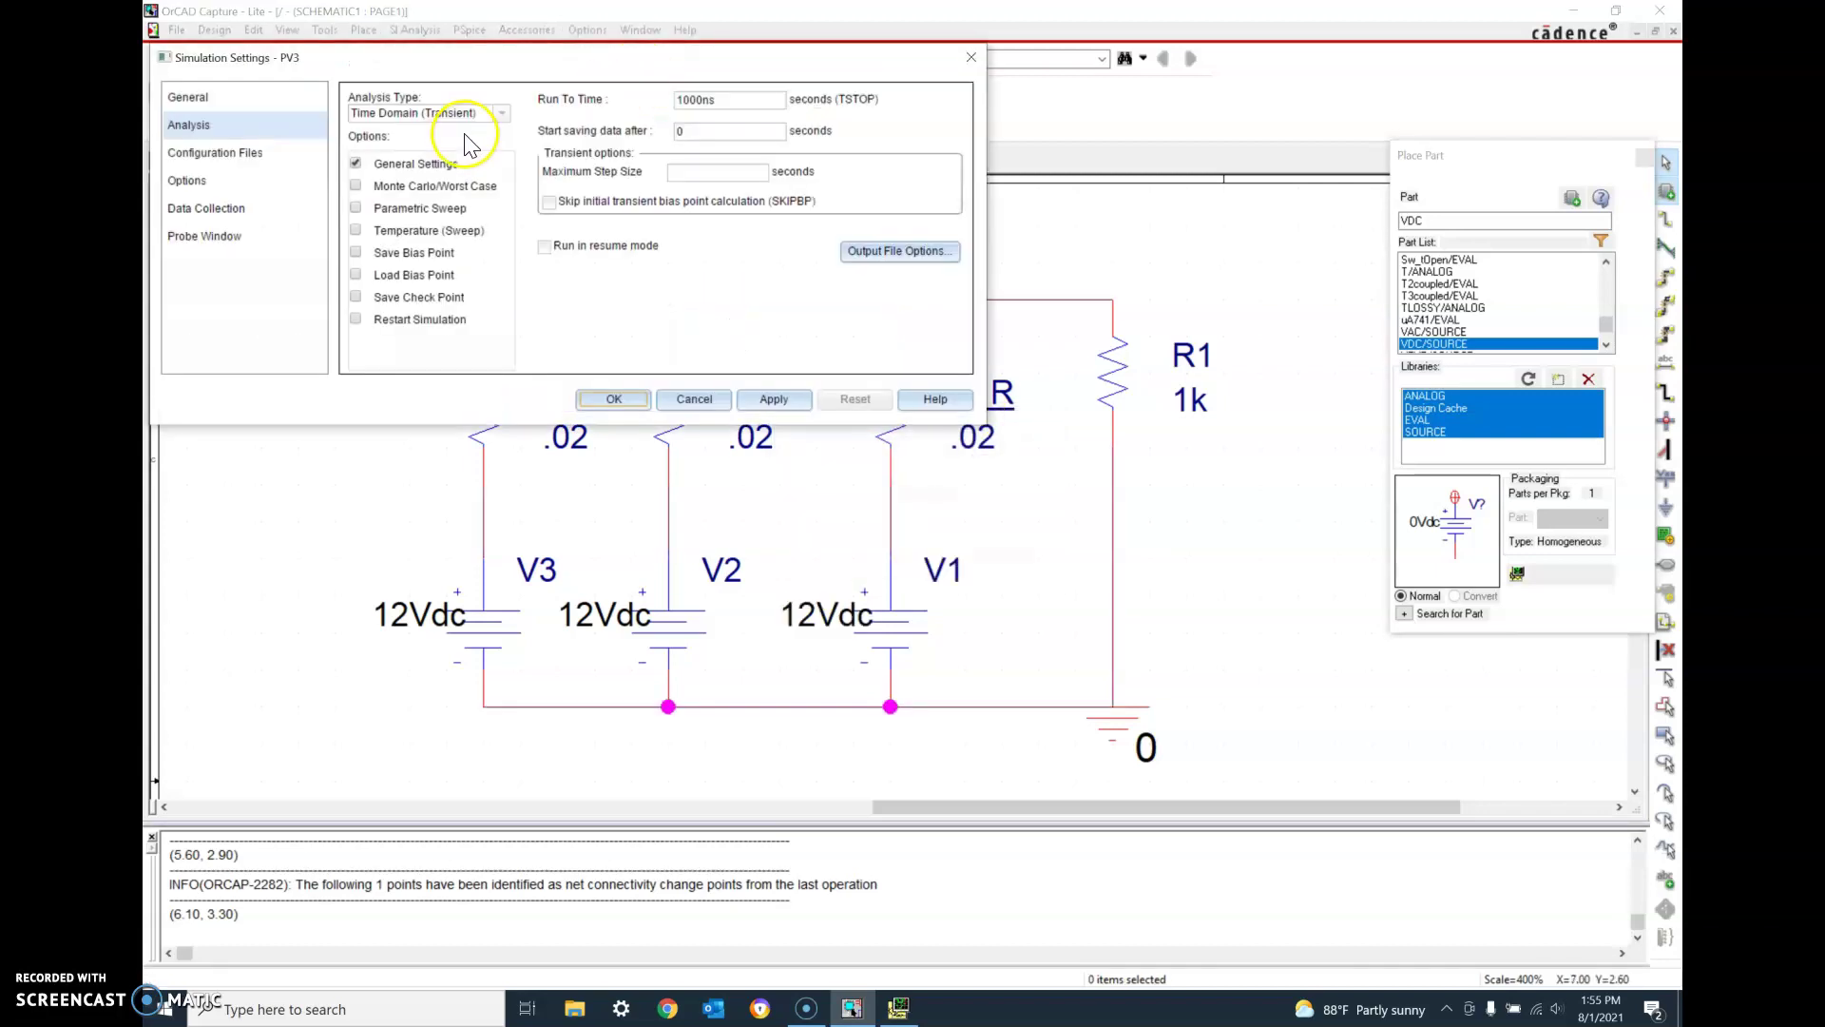
left_click(773, 400)
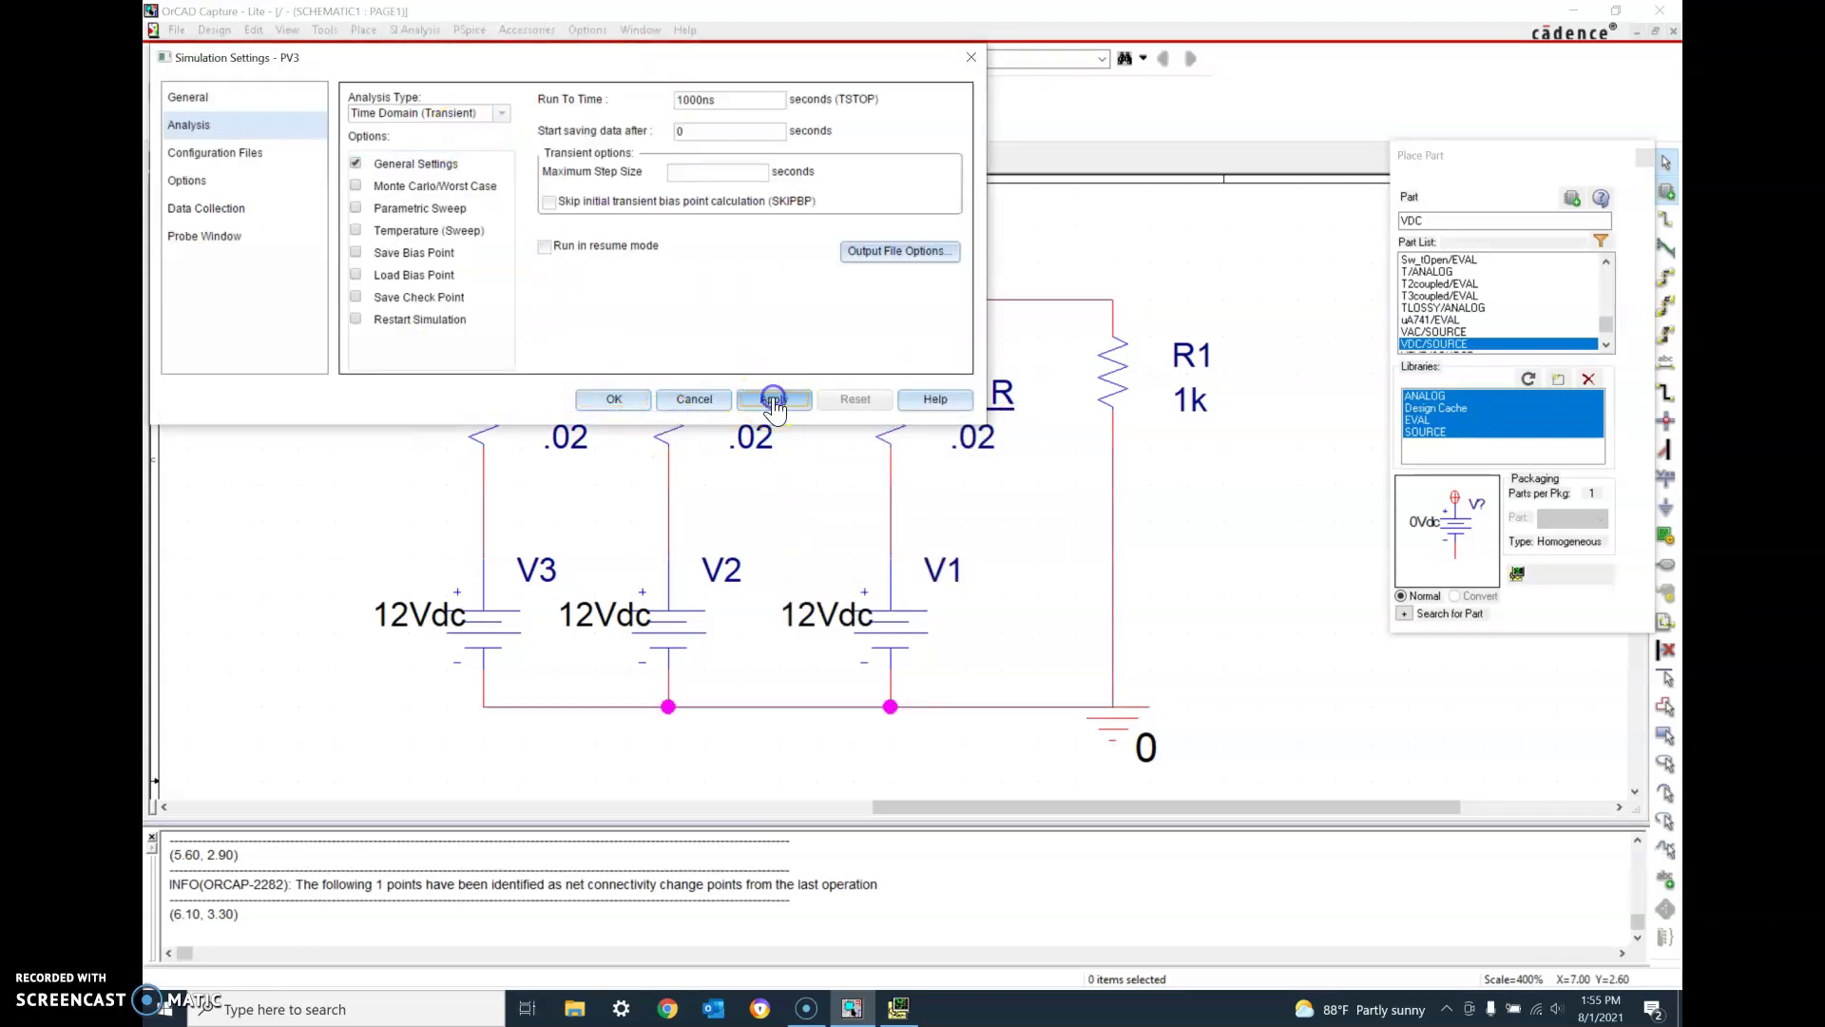
left_click(599, 398)
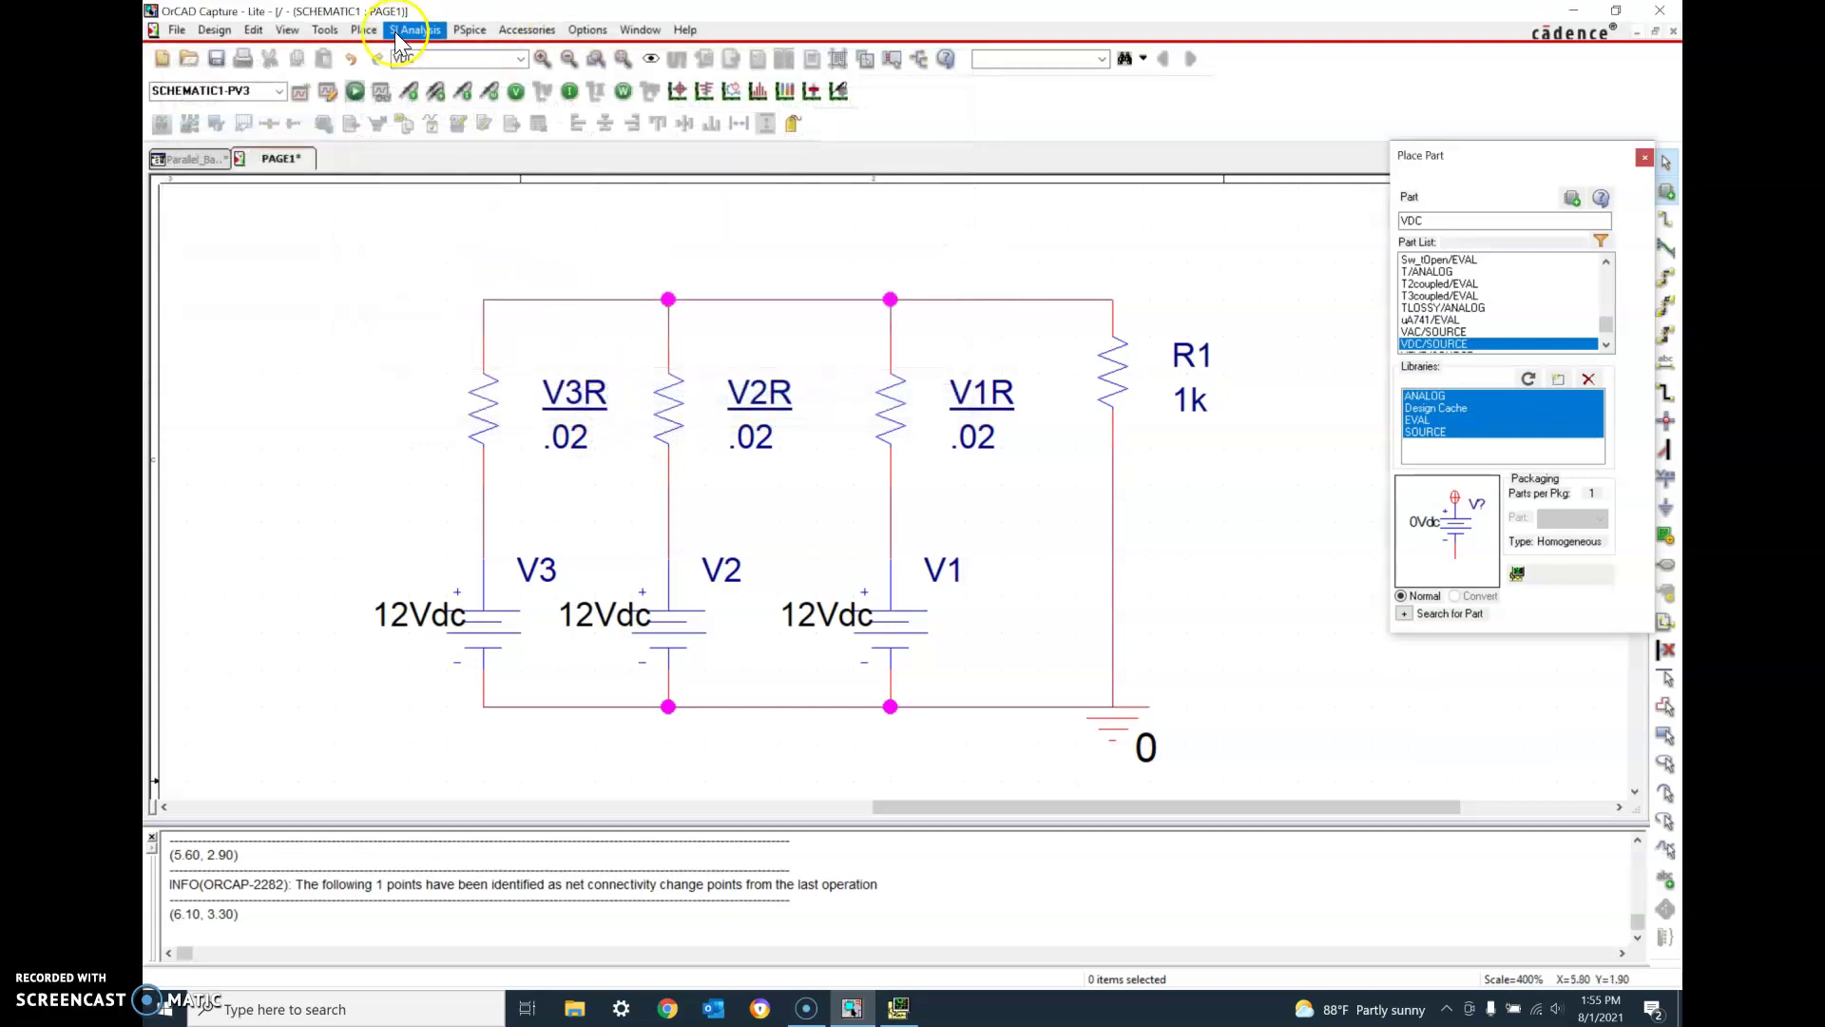
- Run the PSpice simulation, check the results window, then return to the schematic
left_click(354, 90)
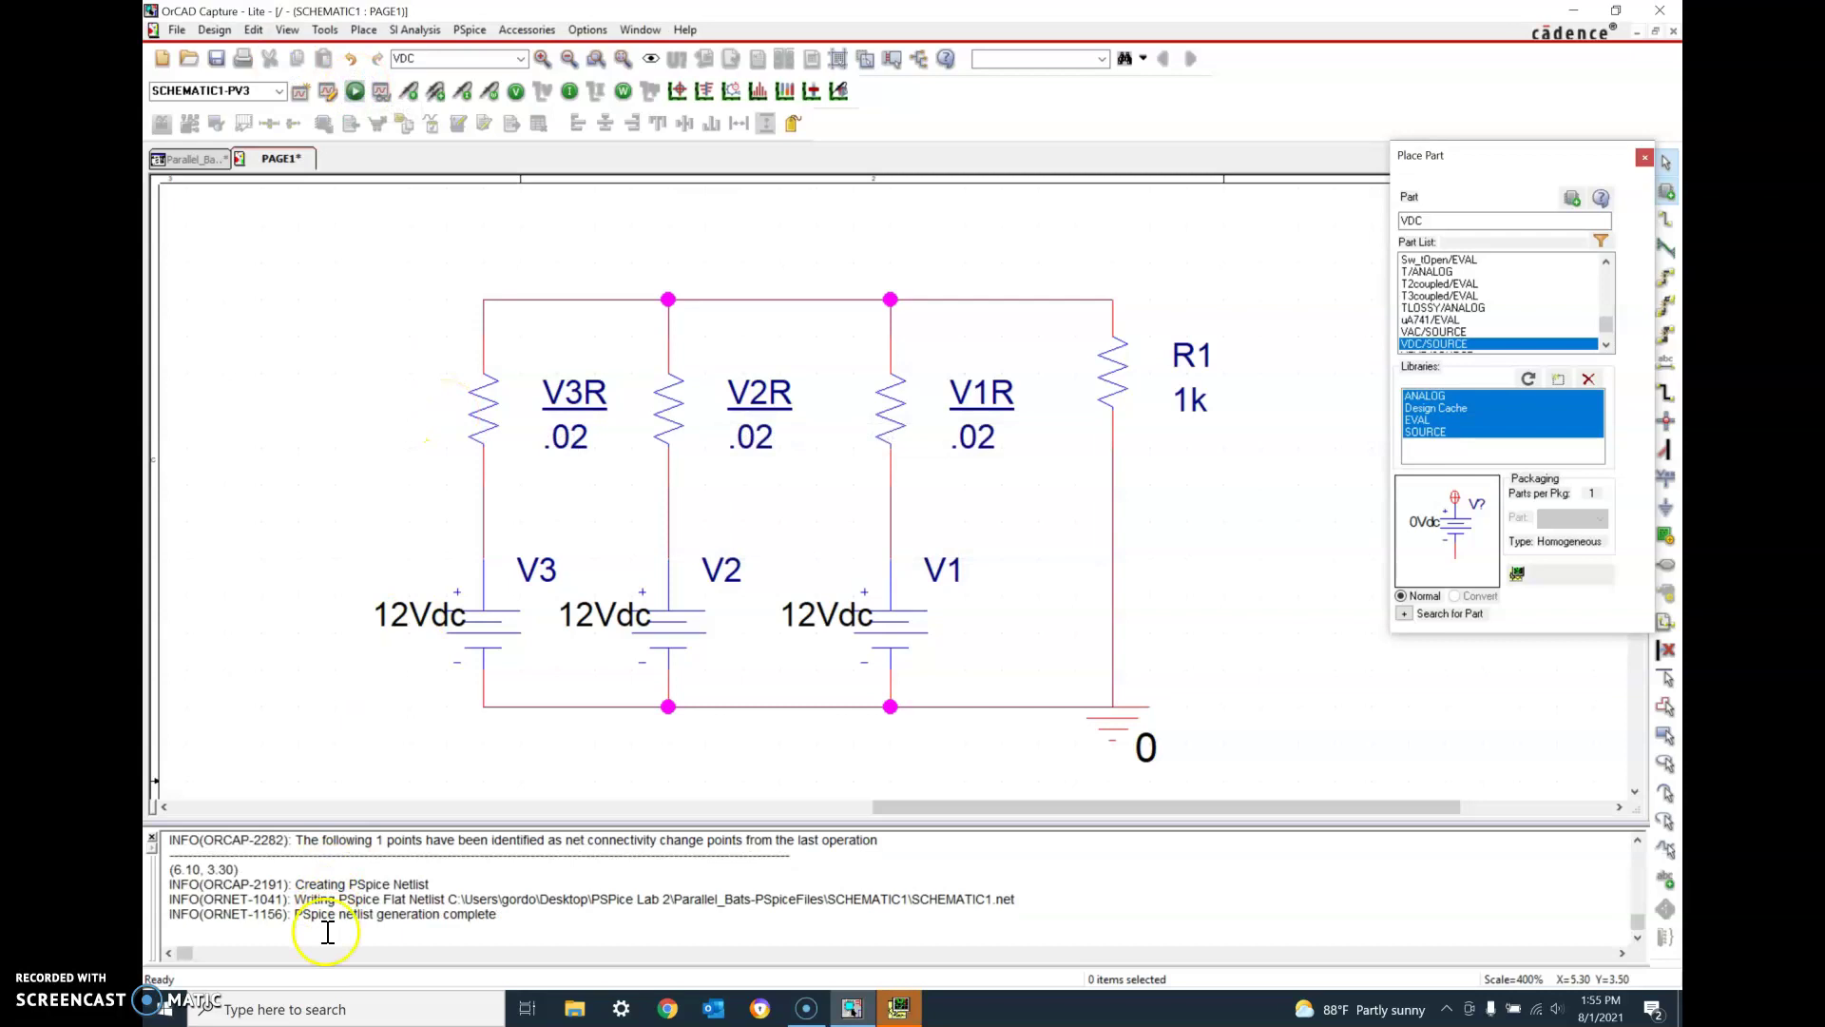
left_click(911, 1015)
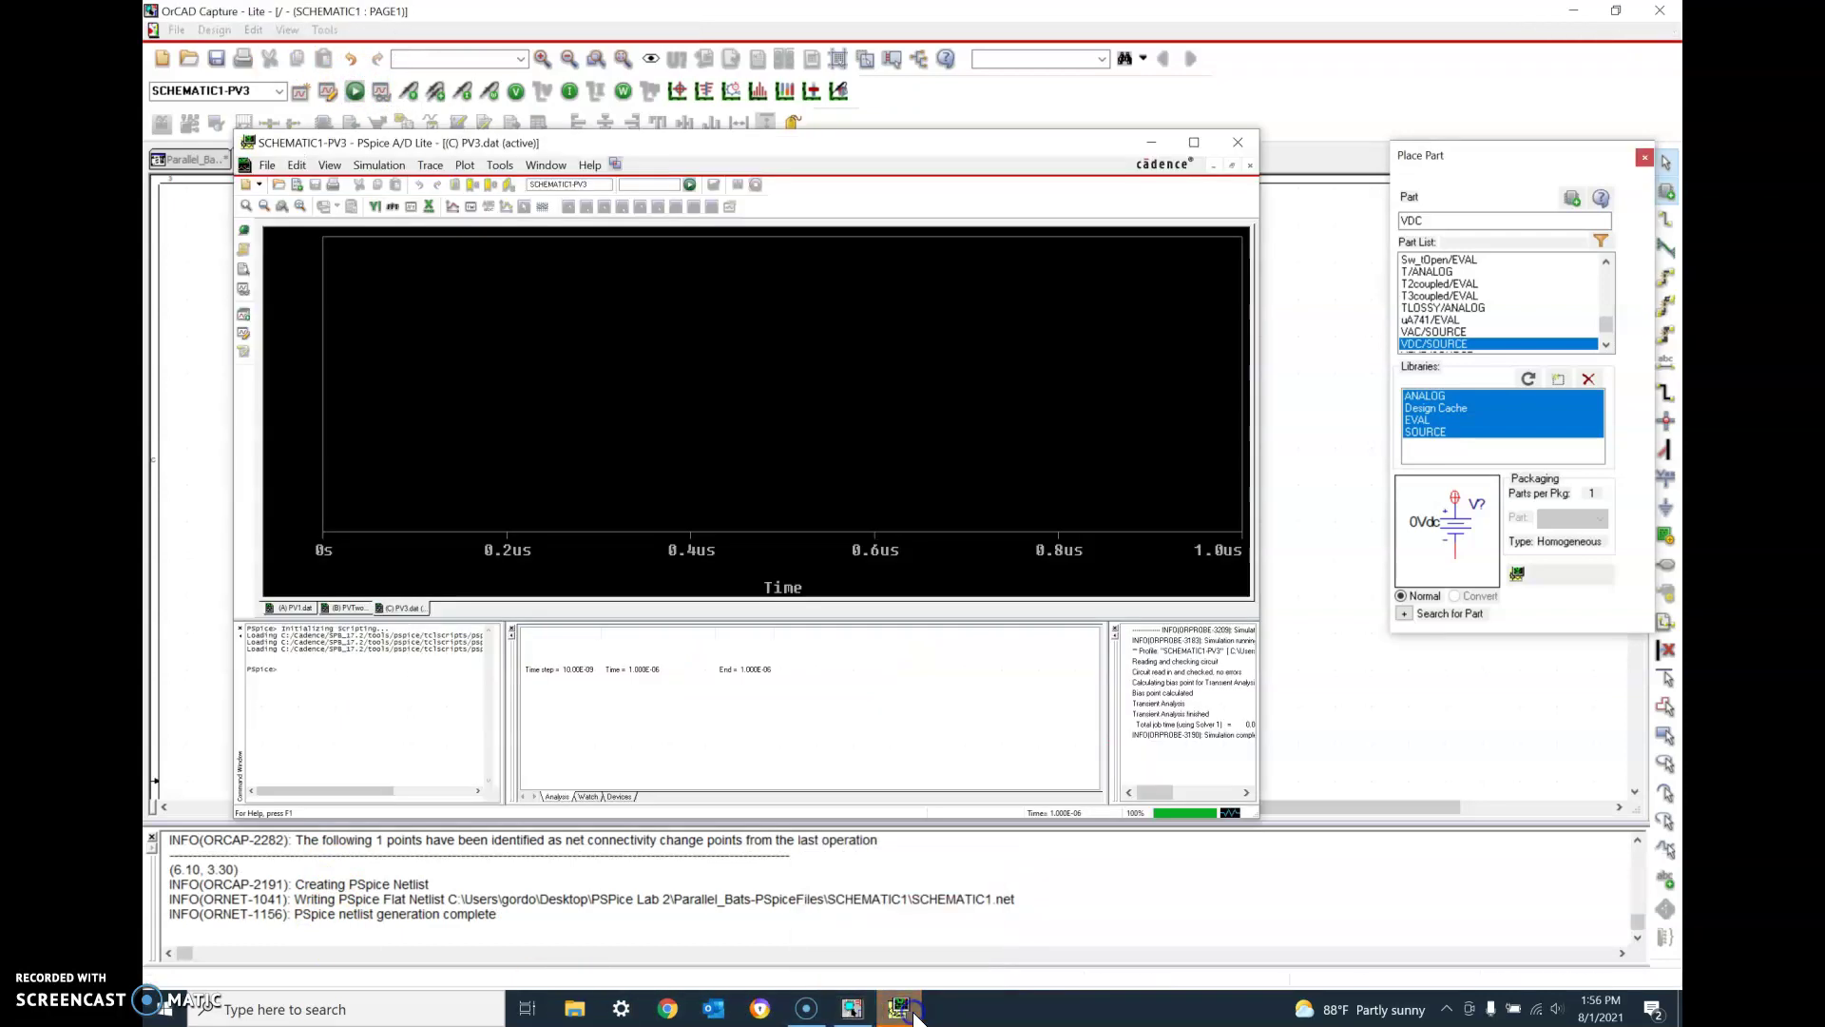
left_click(737, 413)
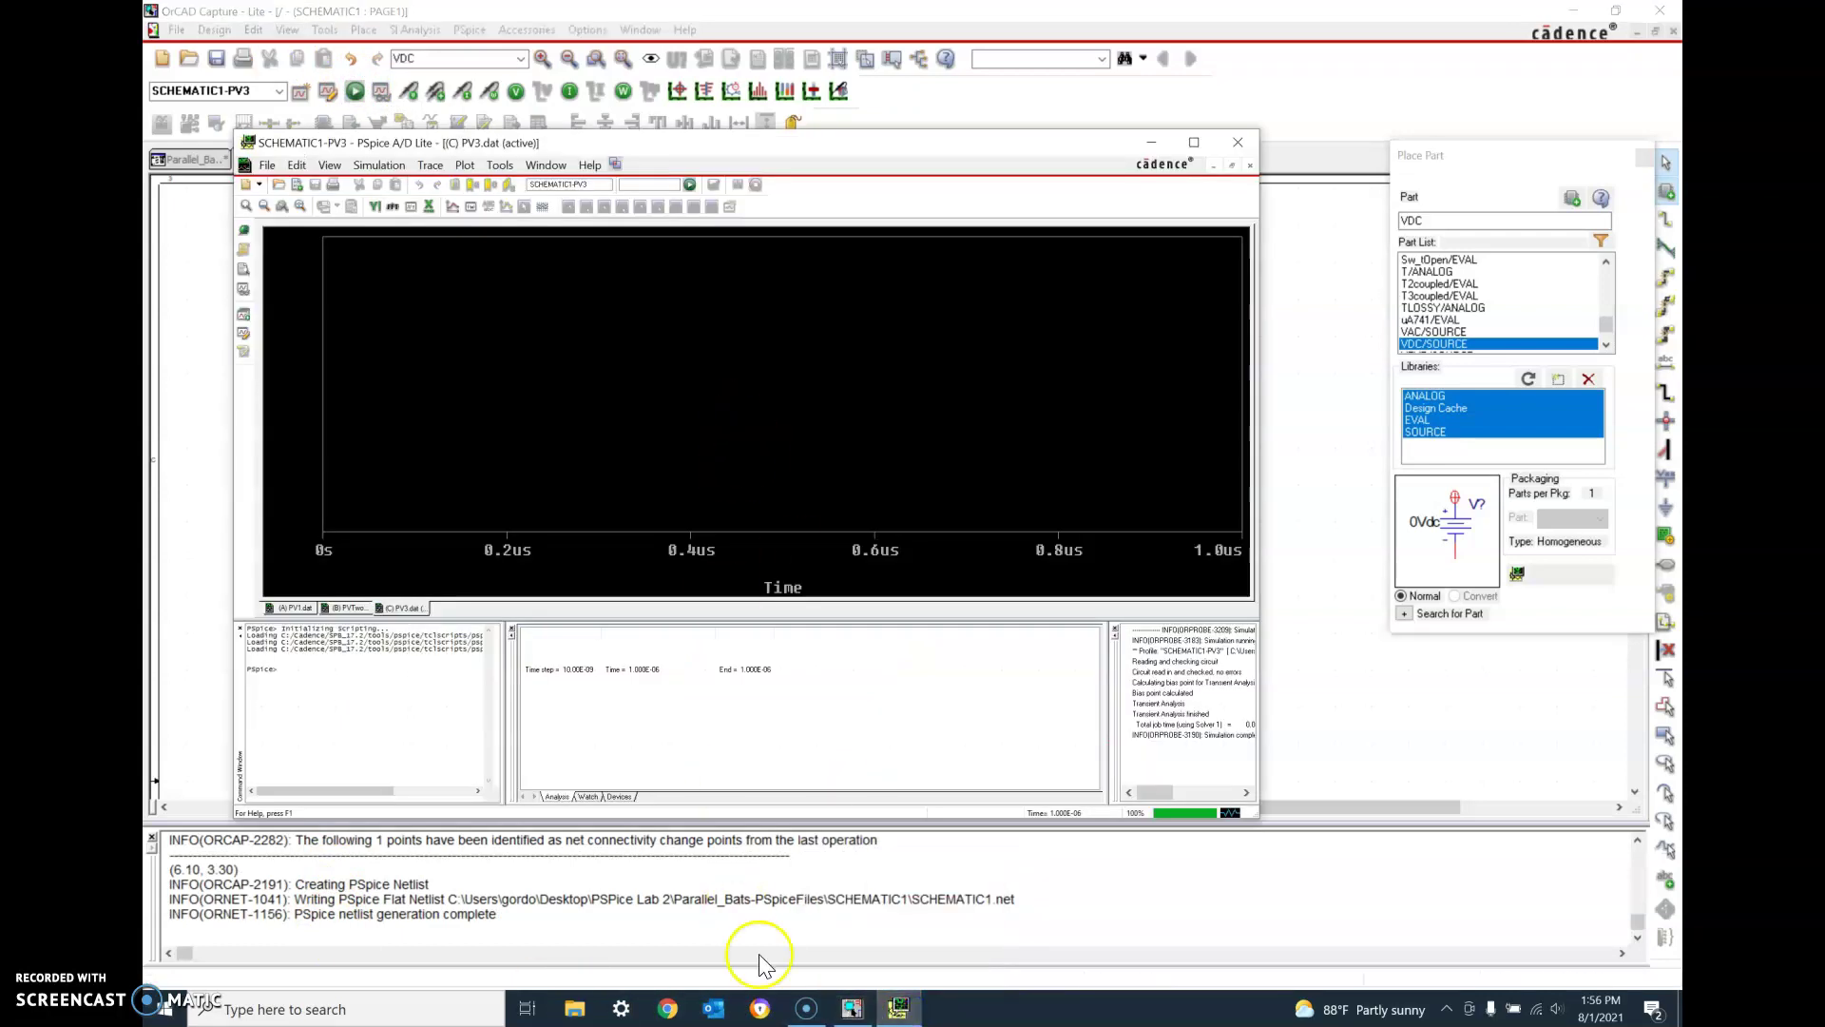
left_click(853, 1013)
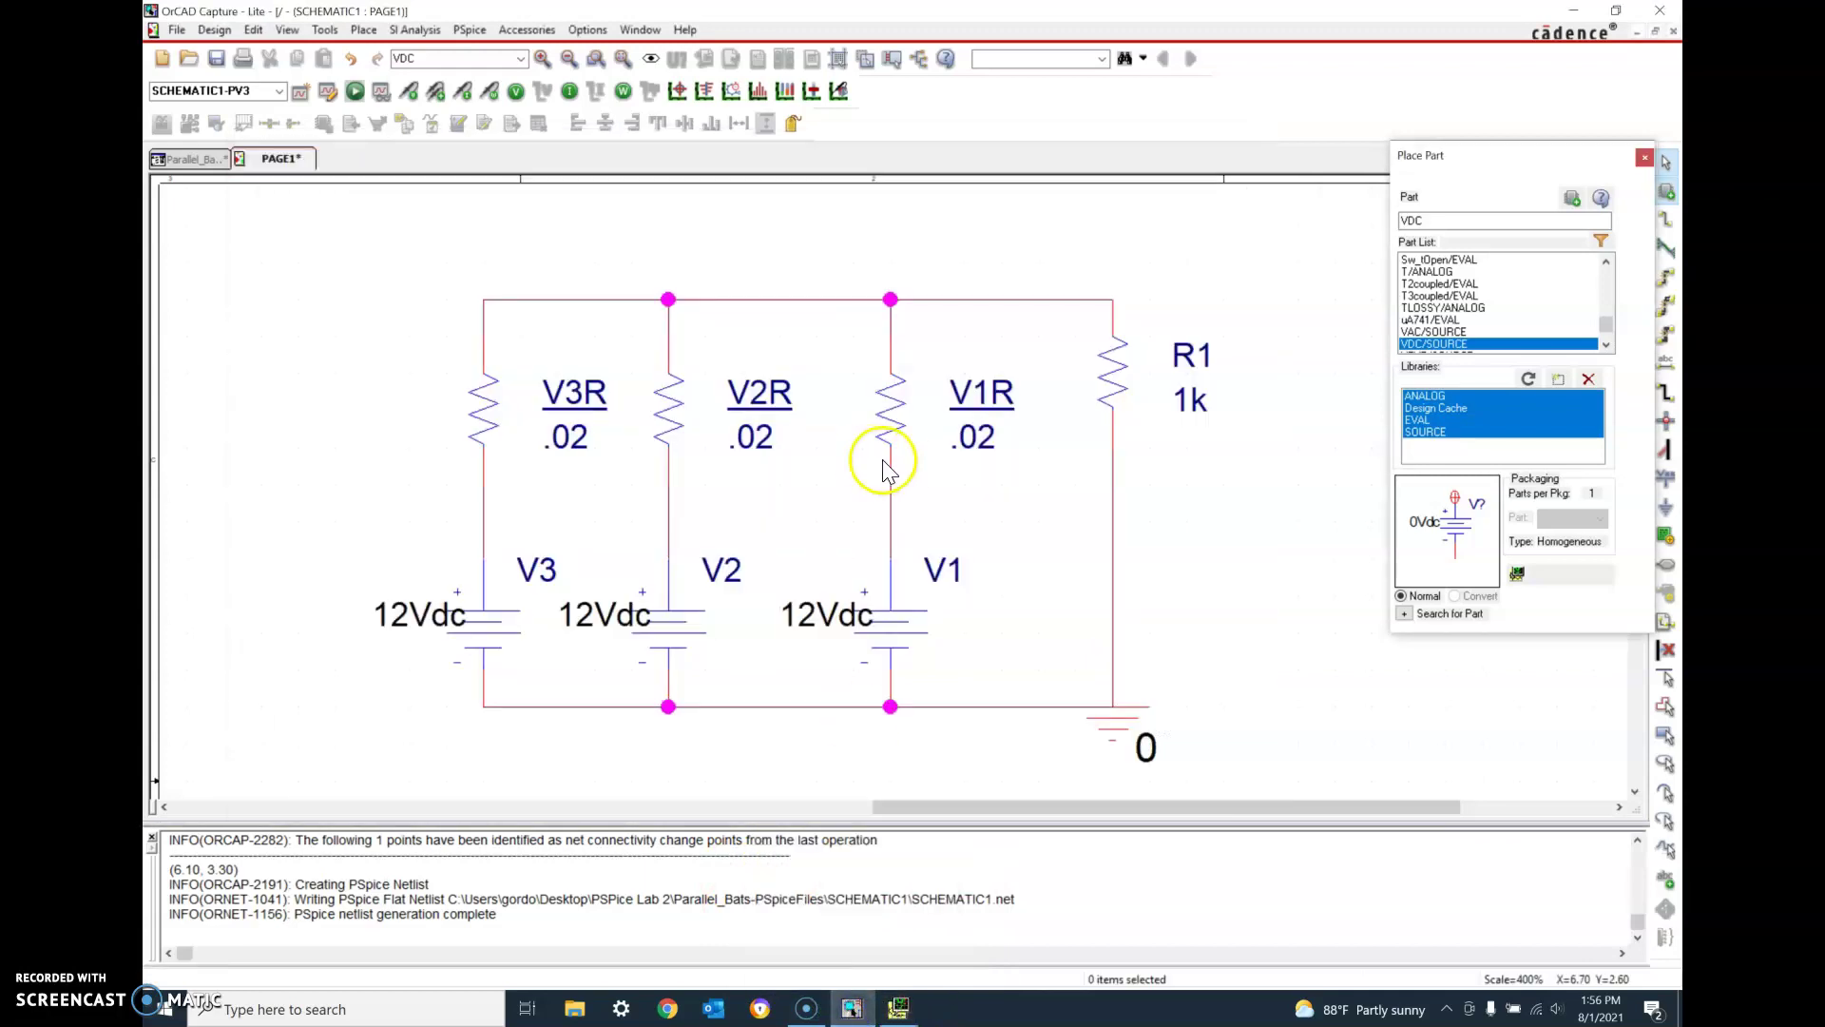
- Display only bias currents: 4.000mA in each battery branch, 12.00mA through R1
left_click(514, 92)
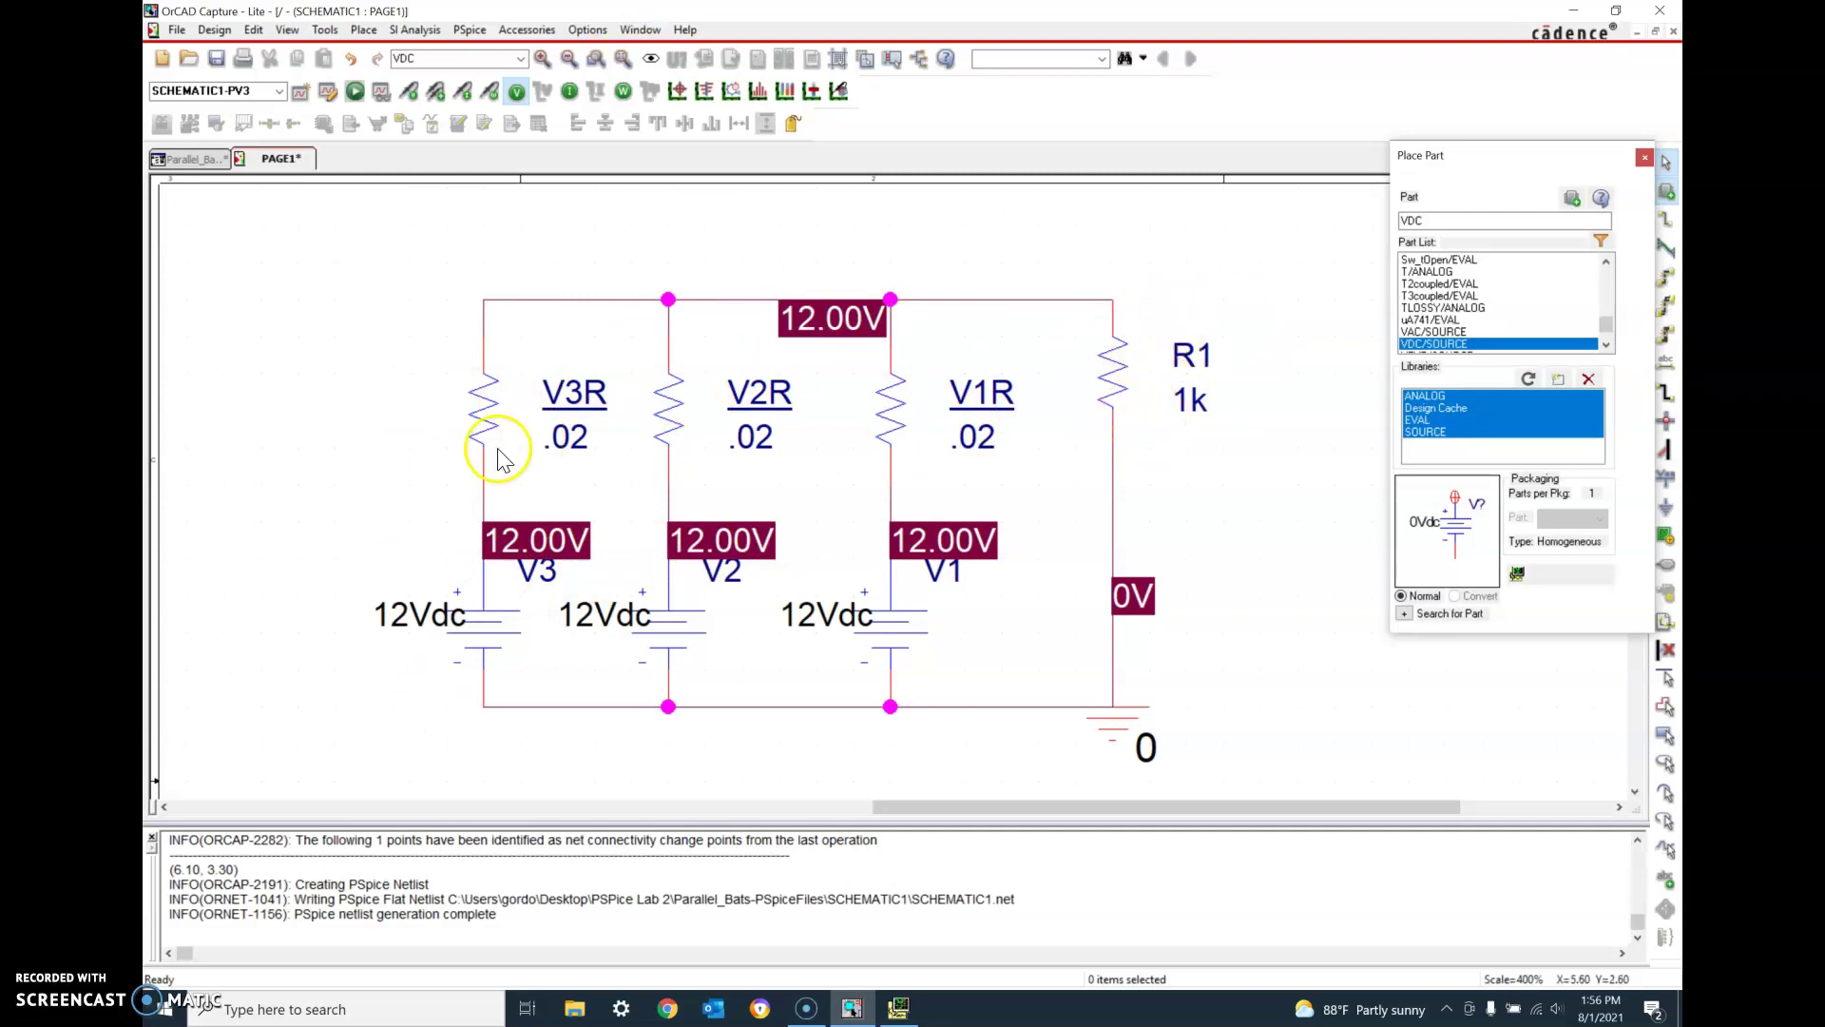
left_click(572, 92)
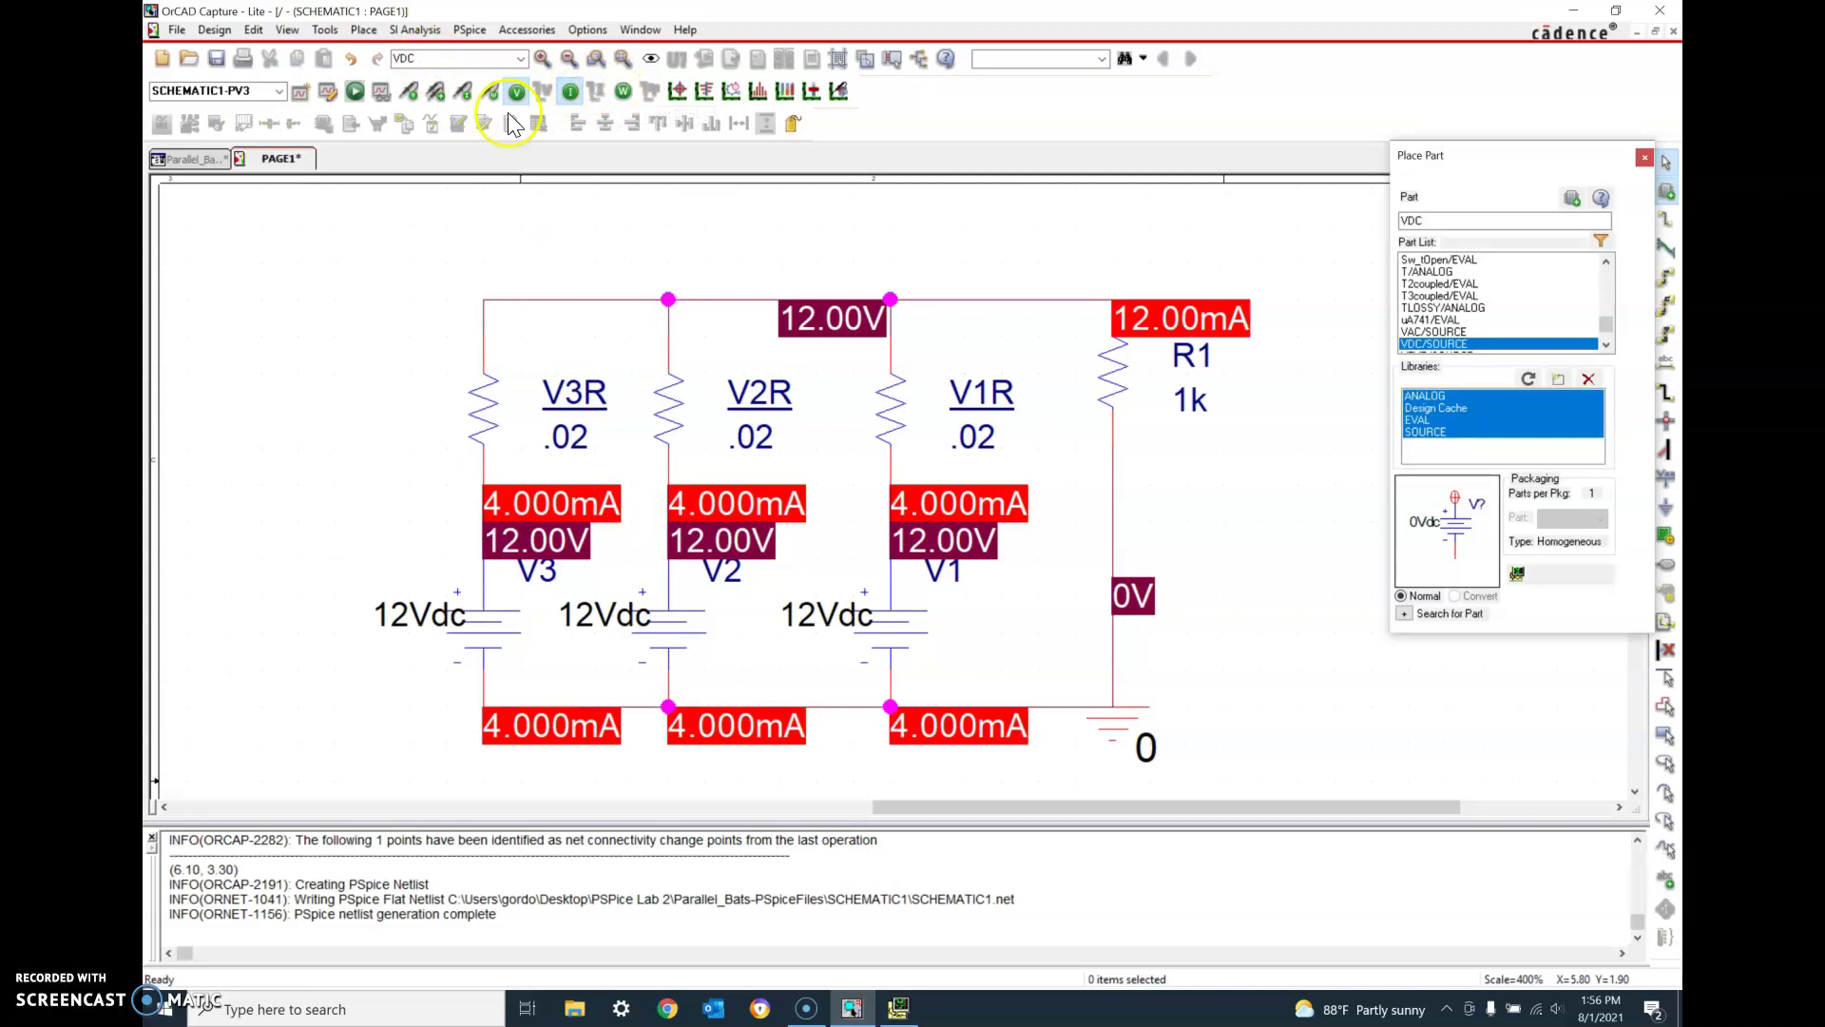
left_click(473, 92)
left_click(516, 91)
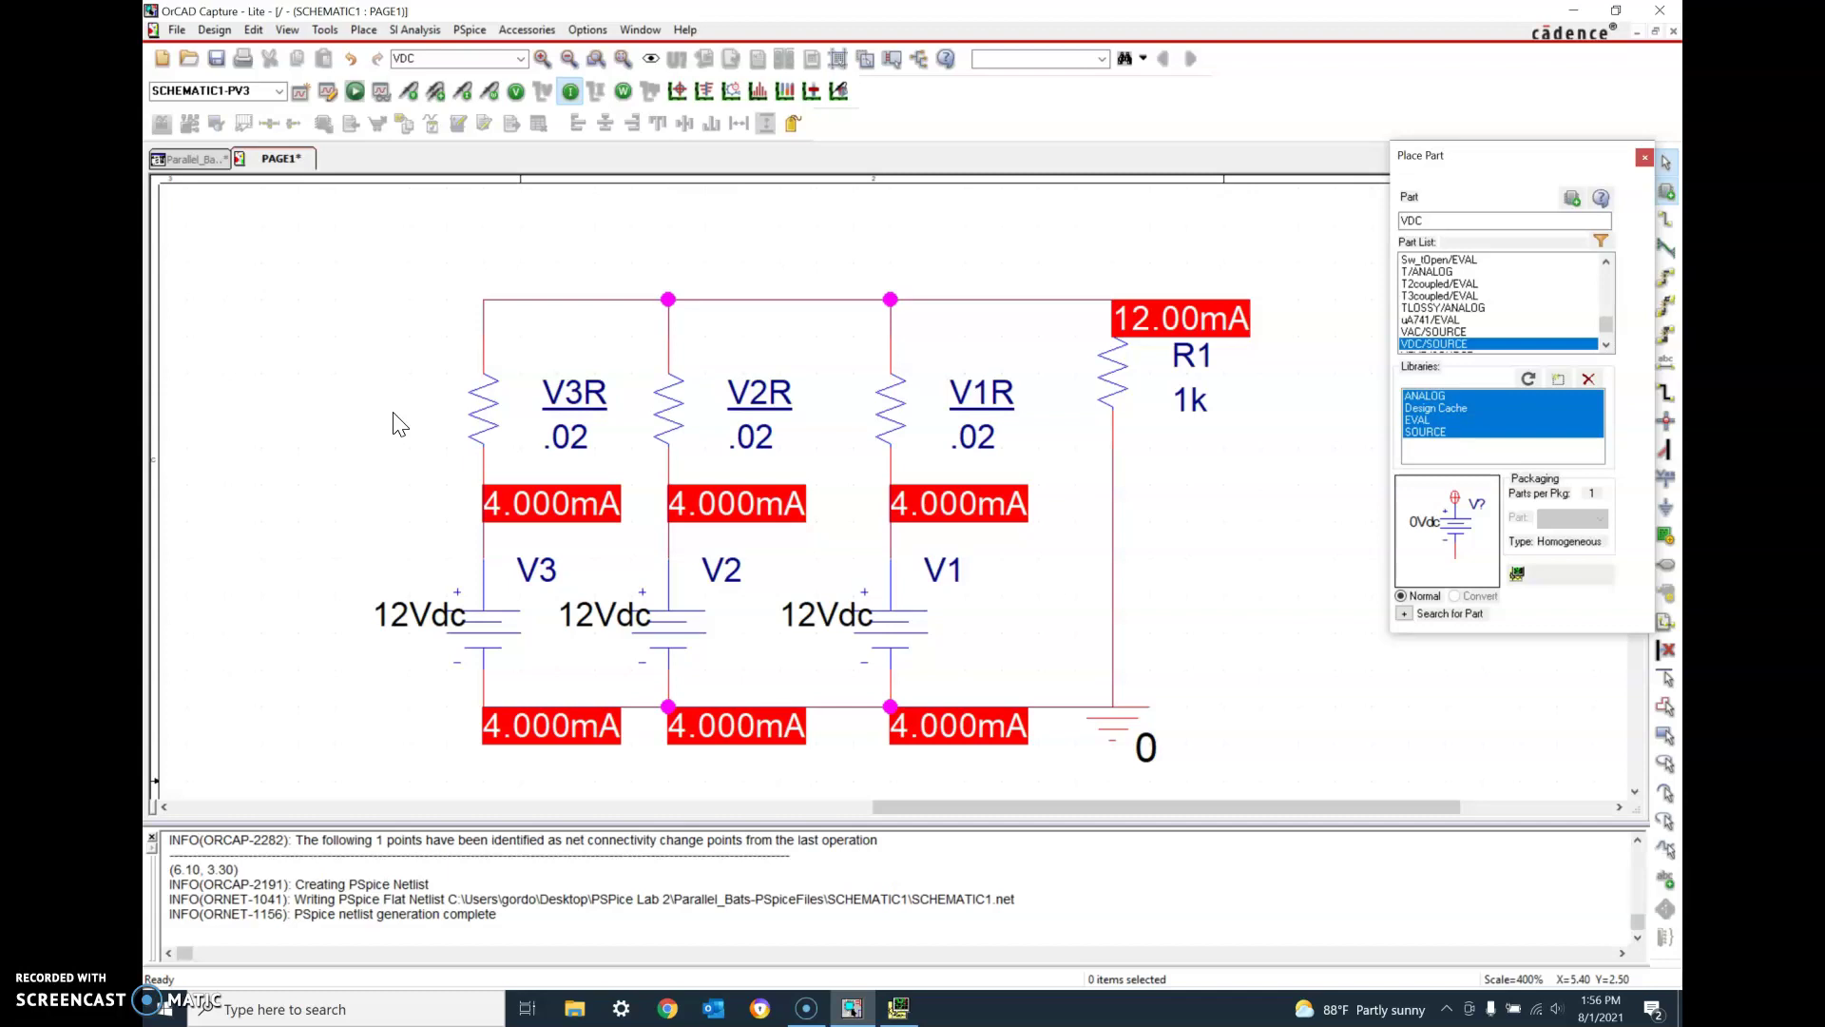
left_click(622, 94)
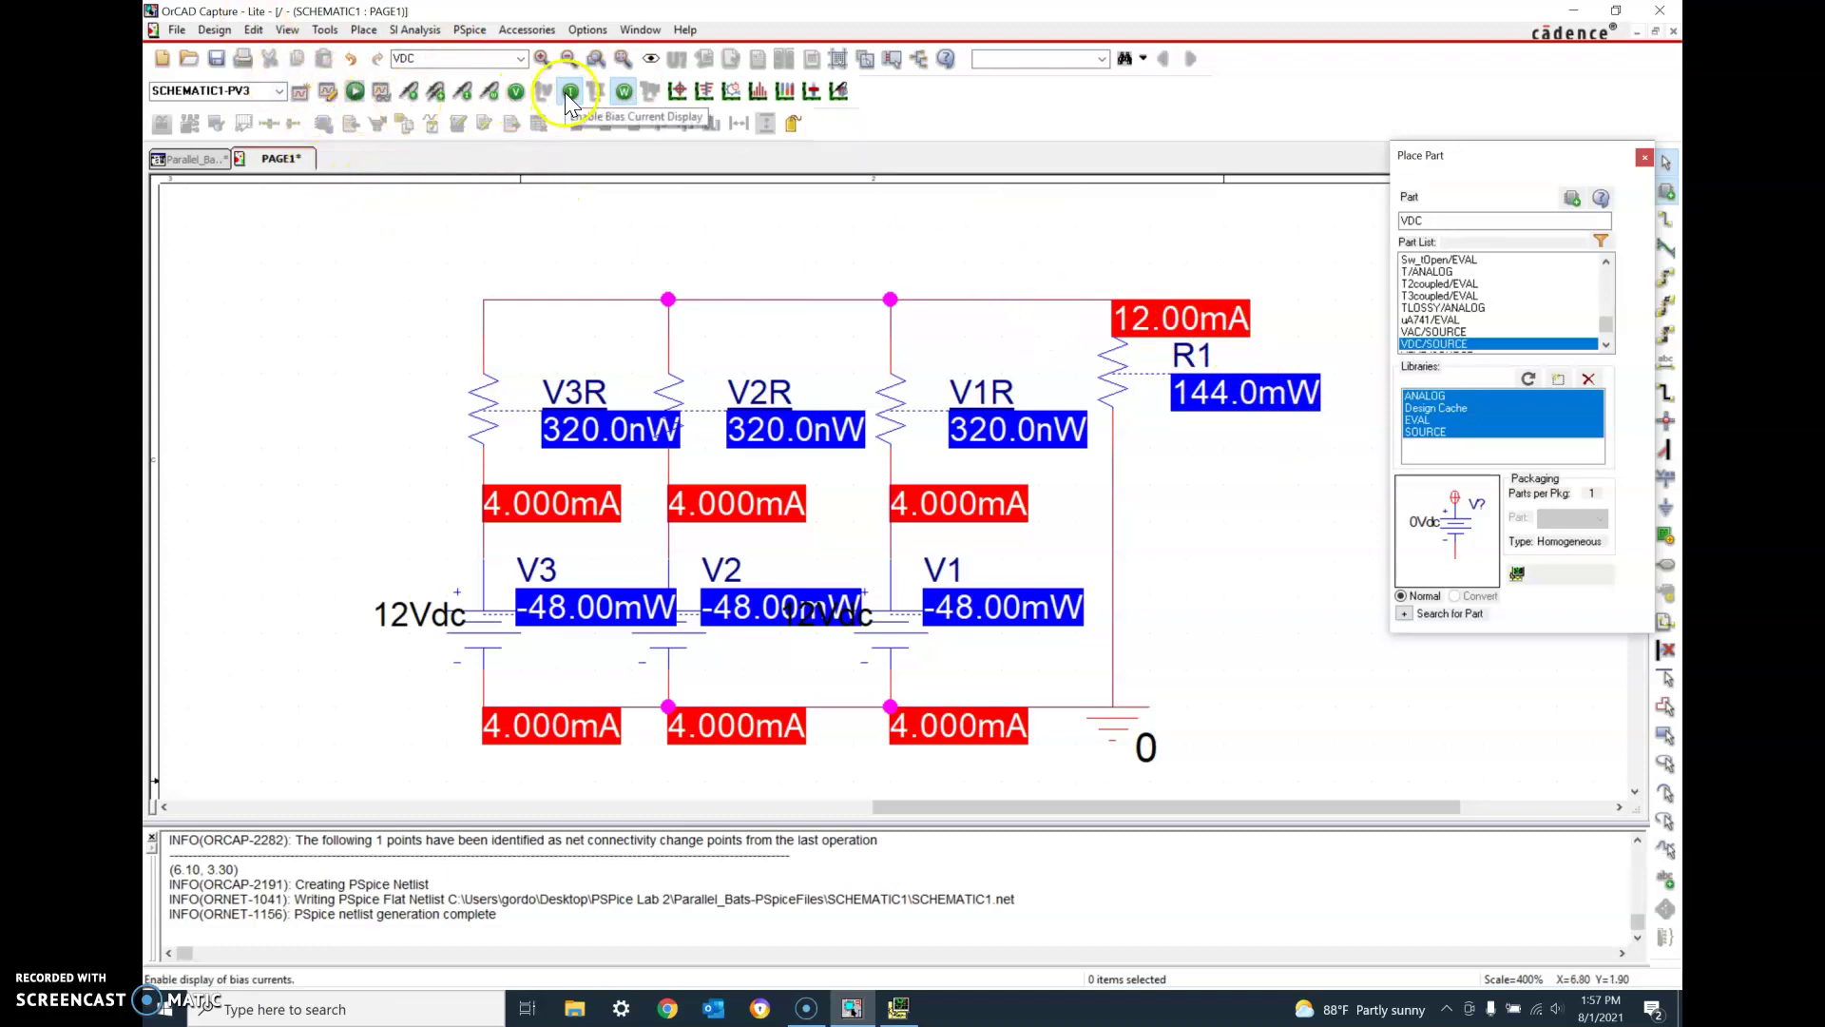
left_click(623, 91)
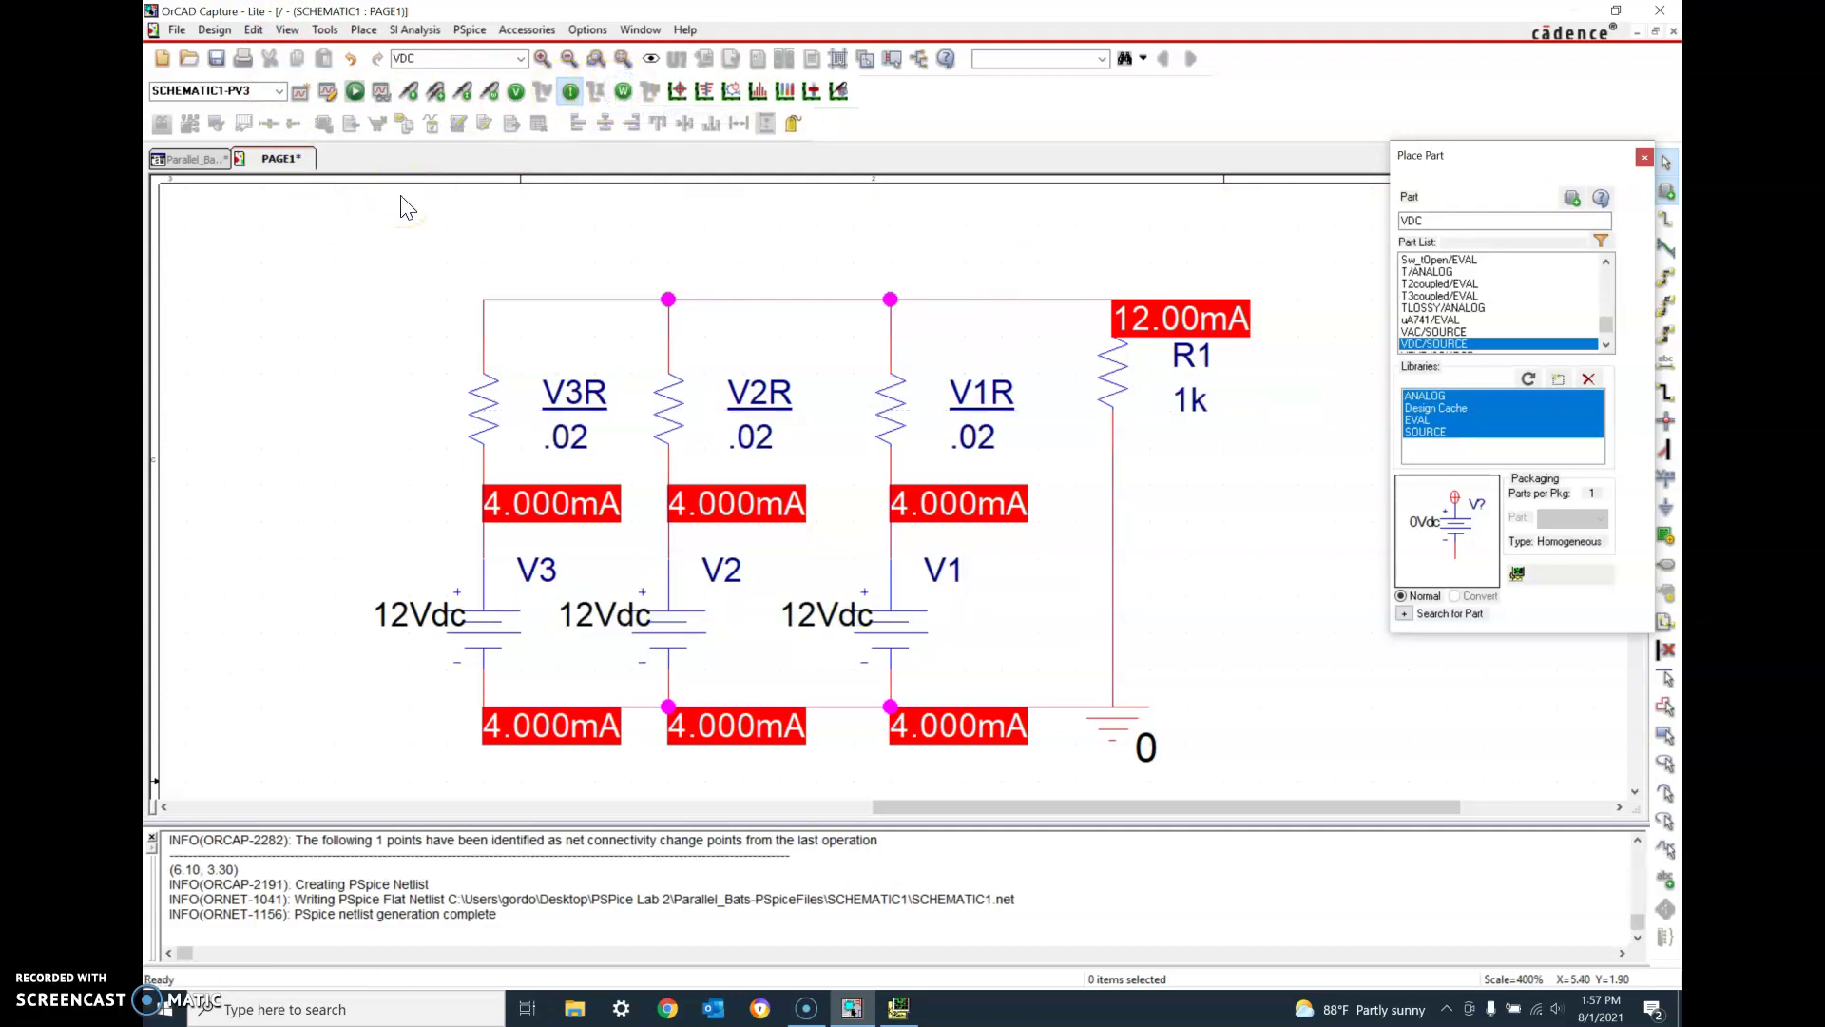